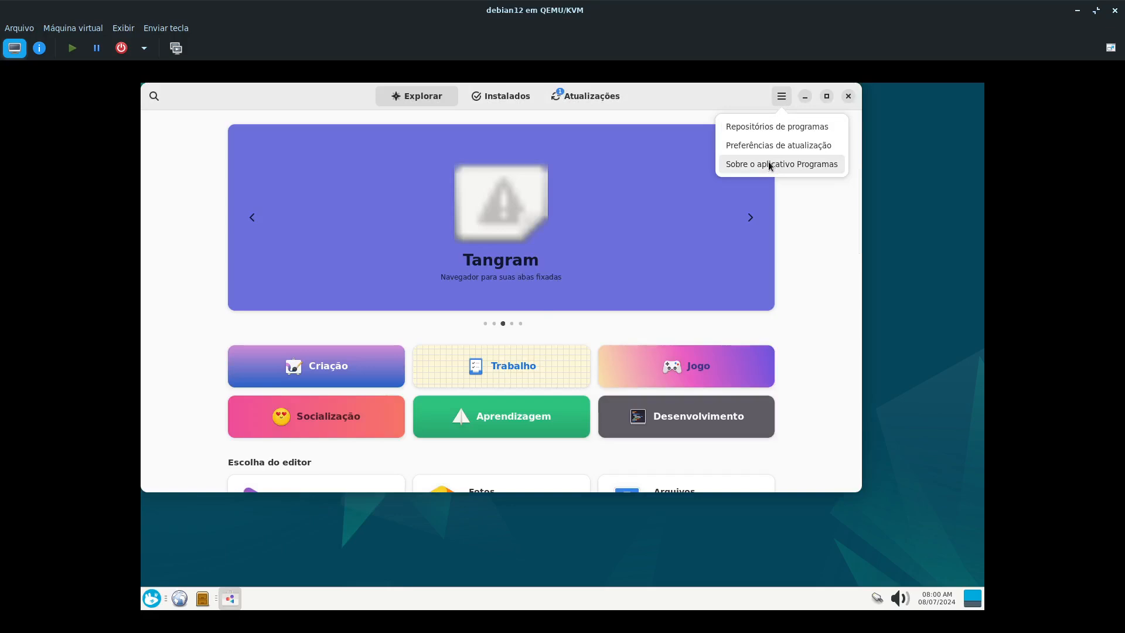
- View the software centre's About information, including its project and version, and close the dialog
click(770, 166)
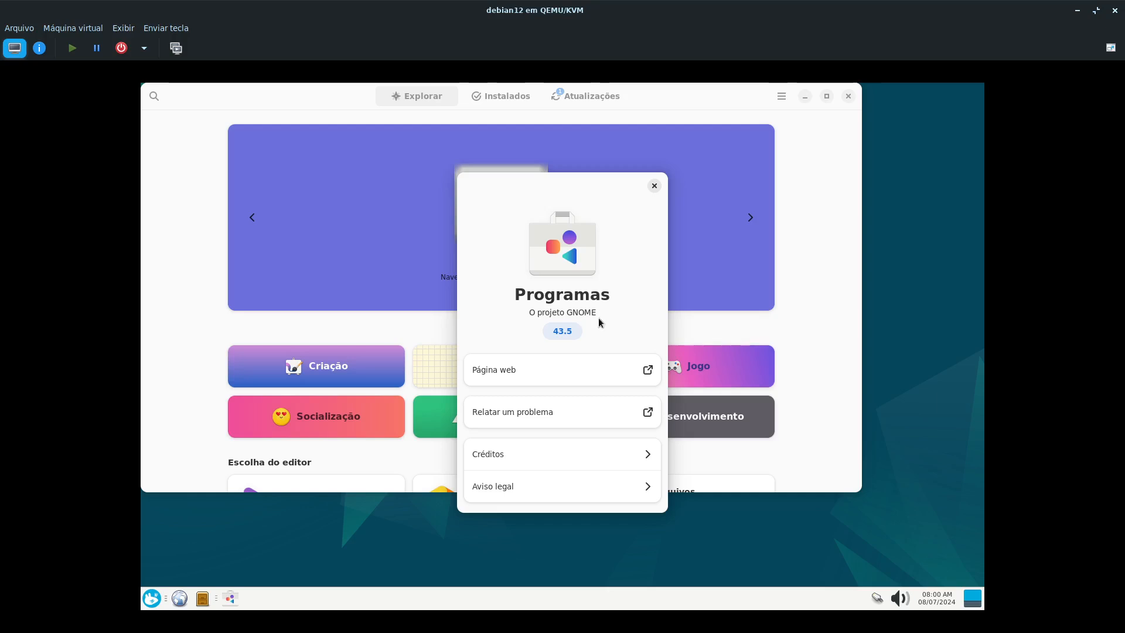
click(654, 186)
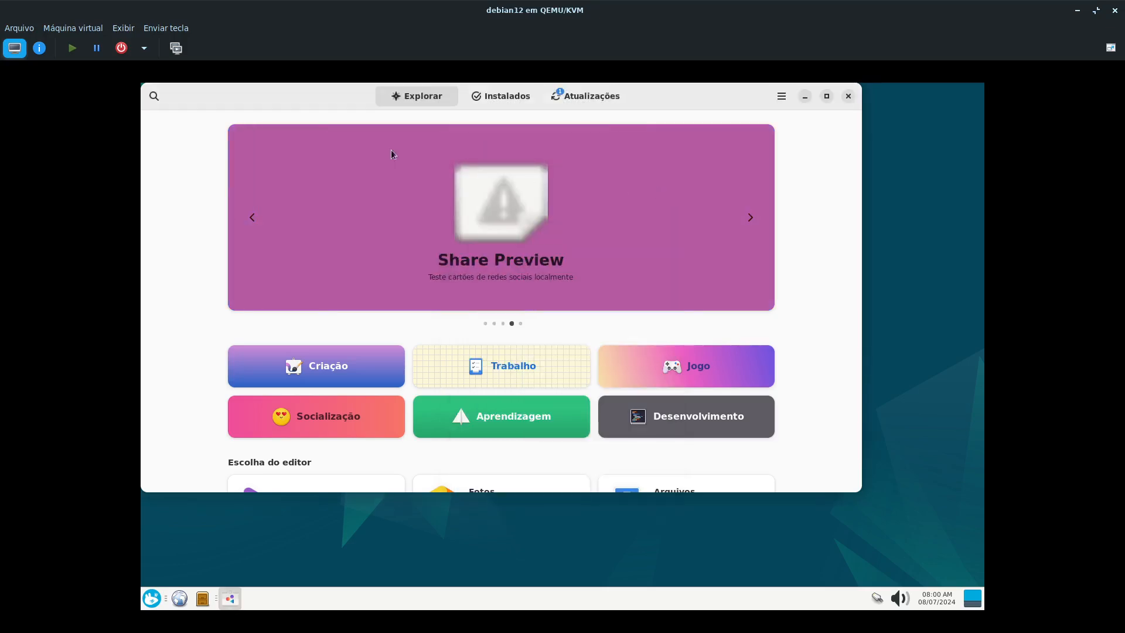
- Search the software centre for "discover", open the Discover details page and move the window clear of the desktop icons
click(161, 101)
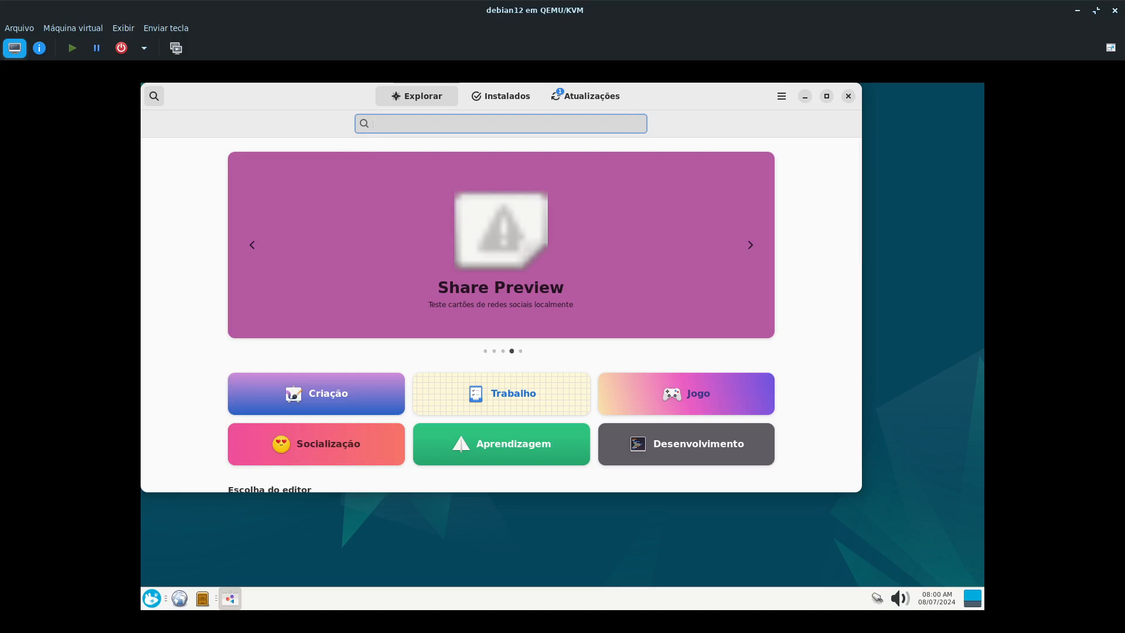
text(dis)
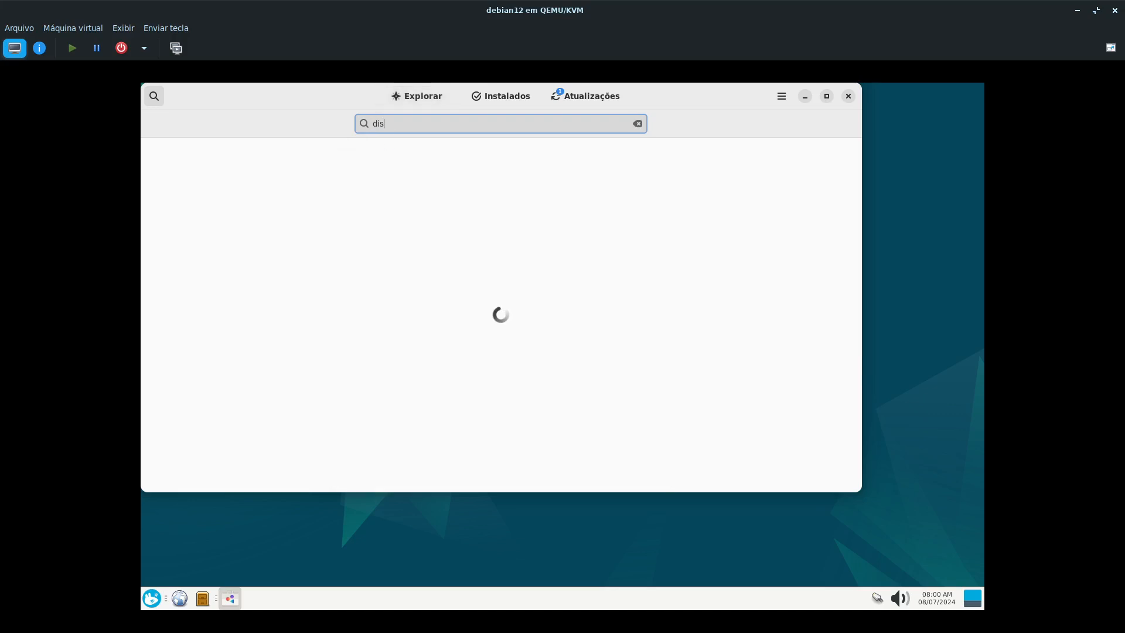
text(cover)
click(450, 180)
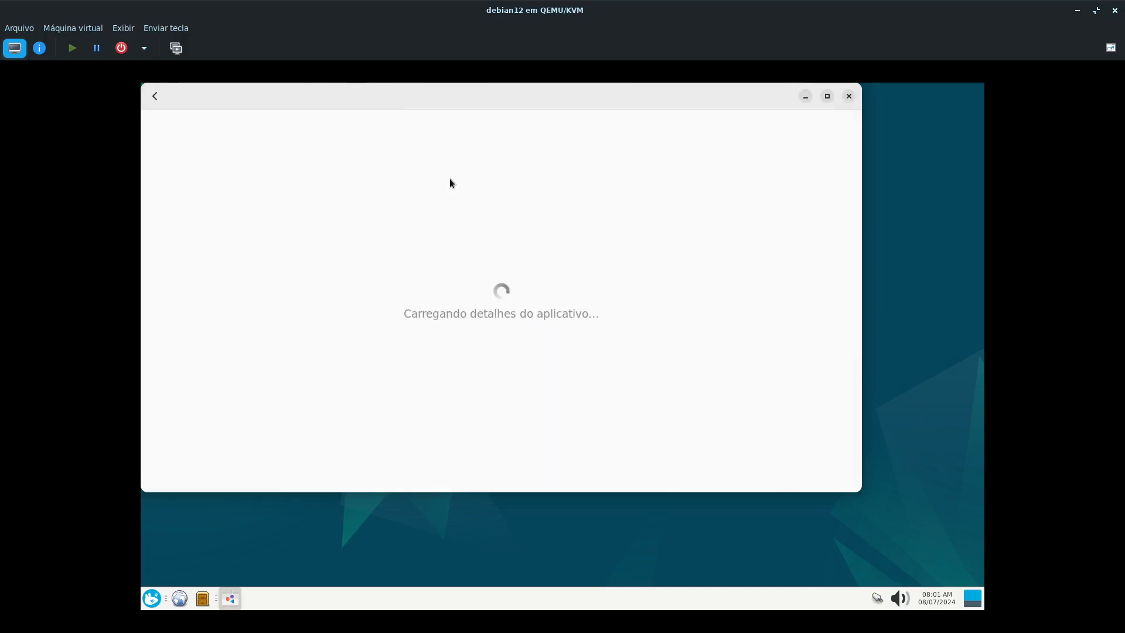
drag(502, 91, 566, 122)
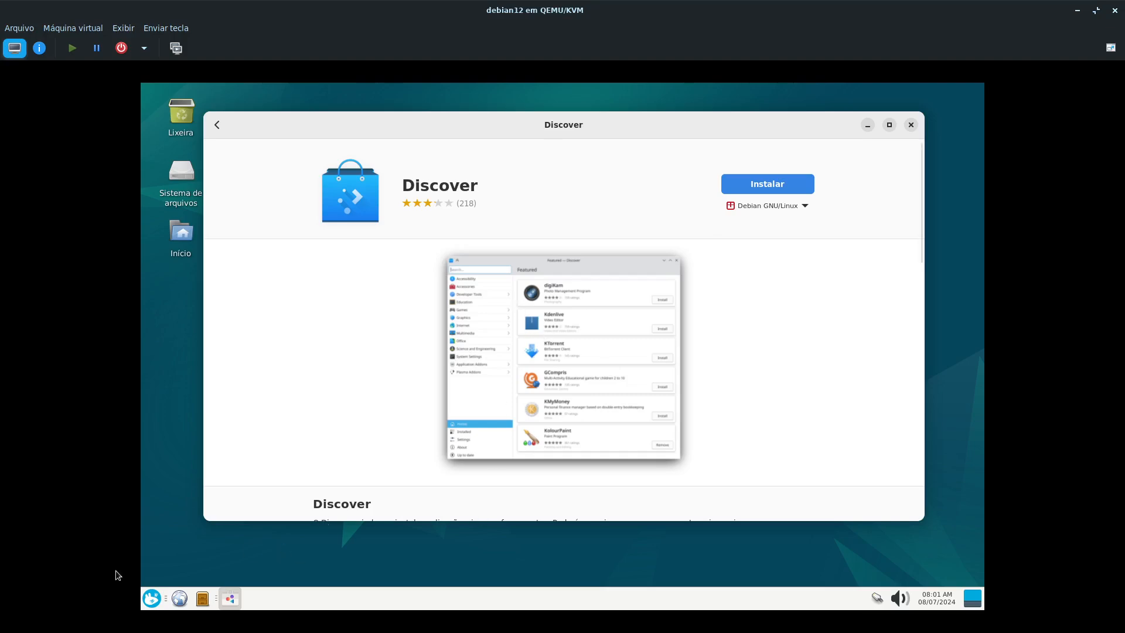
- Launch Firefox ESR from the installed Internet applications
click(152, 600)
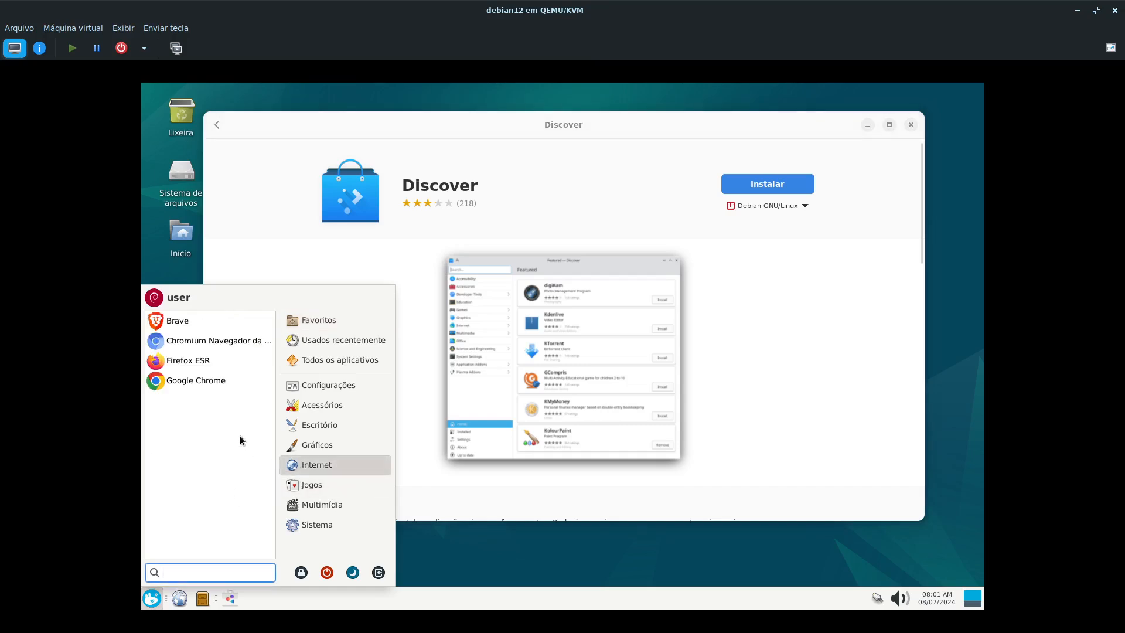
click(201, 360)
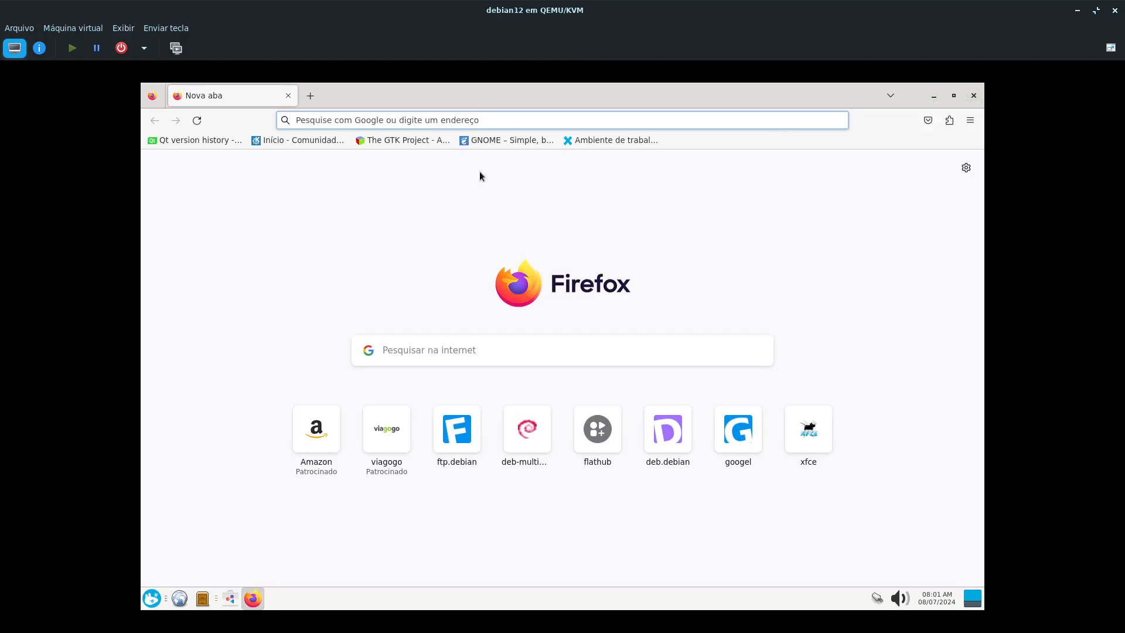
- Switch back to the Programas software centre, leave the Discover page and display the application's About information
click(231, 599)
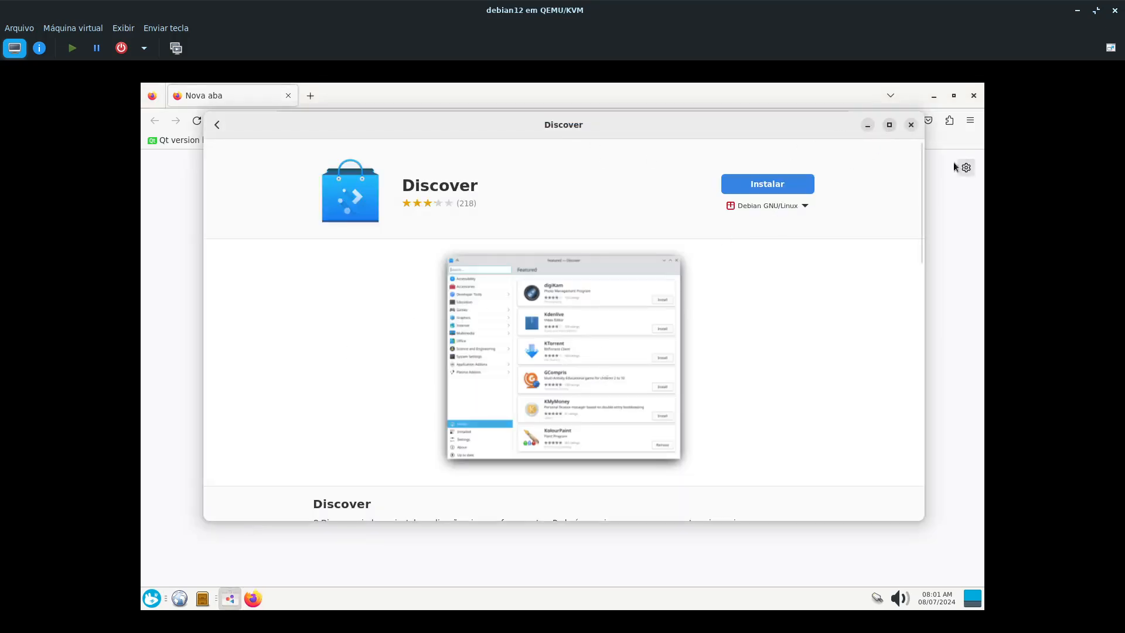
click(217, 125)
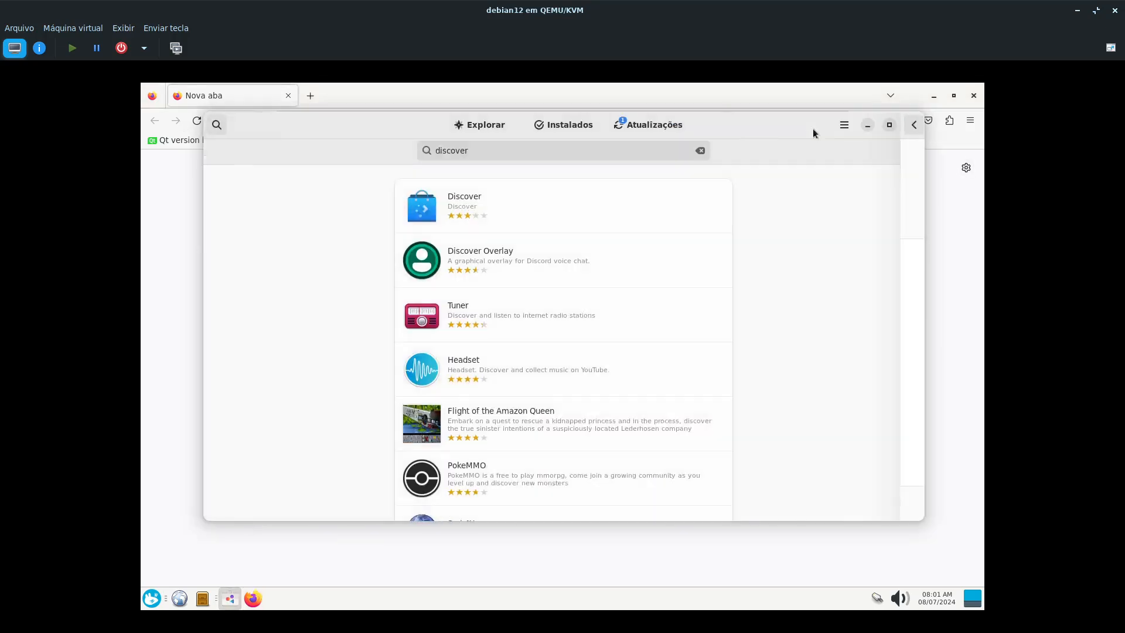
click(844, 125)
click(821, 191)
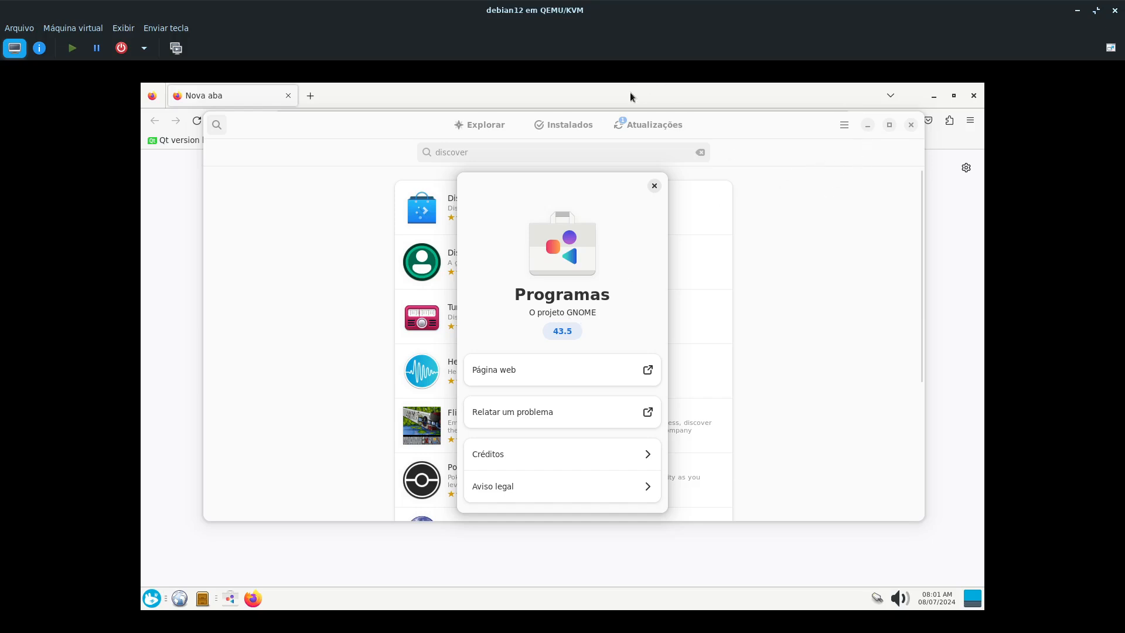
- Return to Firefox, open the bookmarked GNOME website and look over its home page down to the footer
click(295, 338)
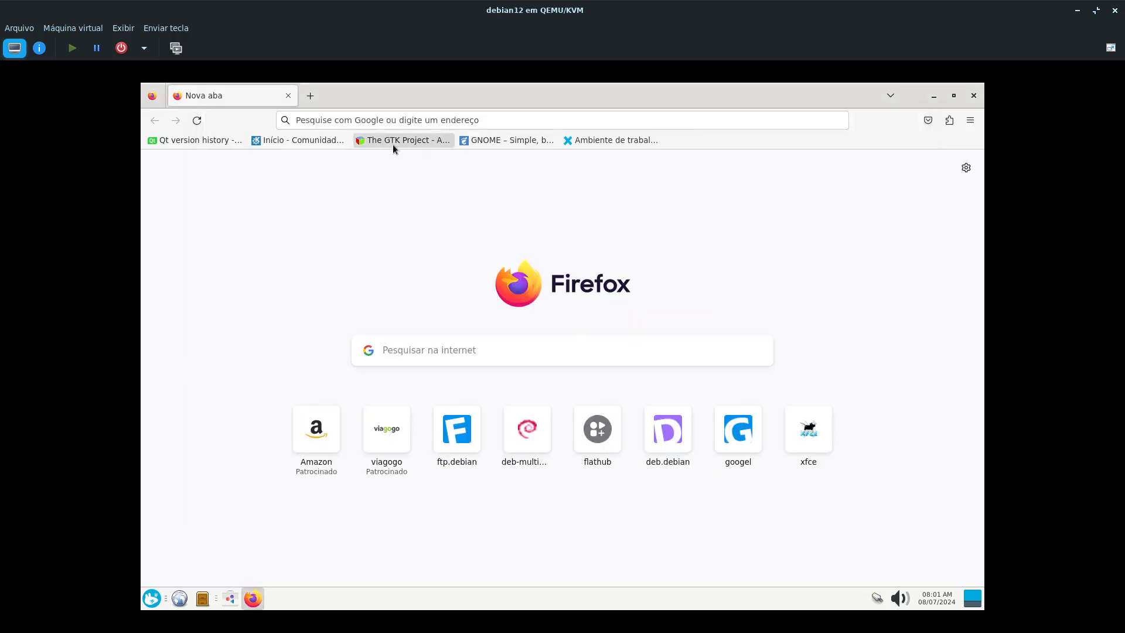
click(500, 138)
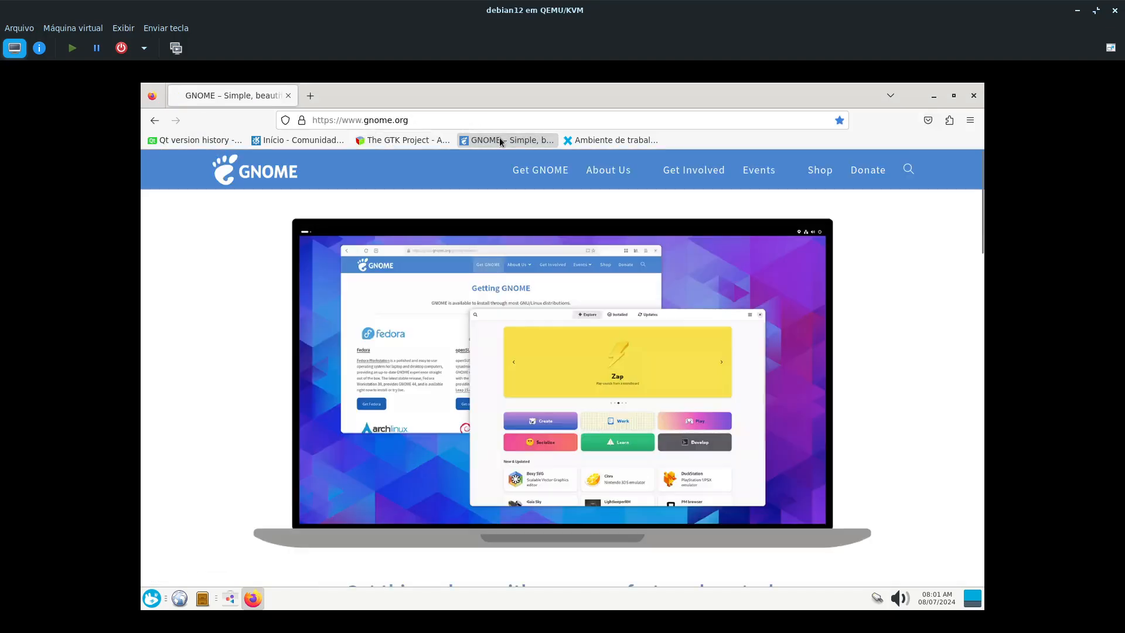
scroll(512, 393, down, 6)
scroll(550, 453, up, 6)
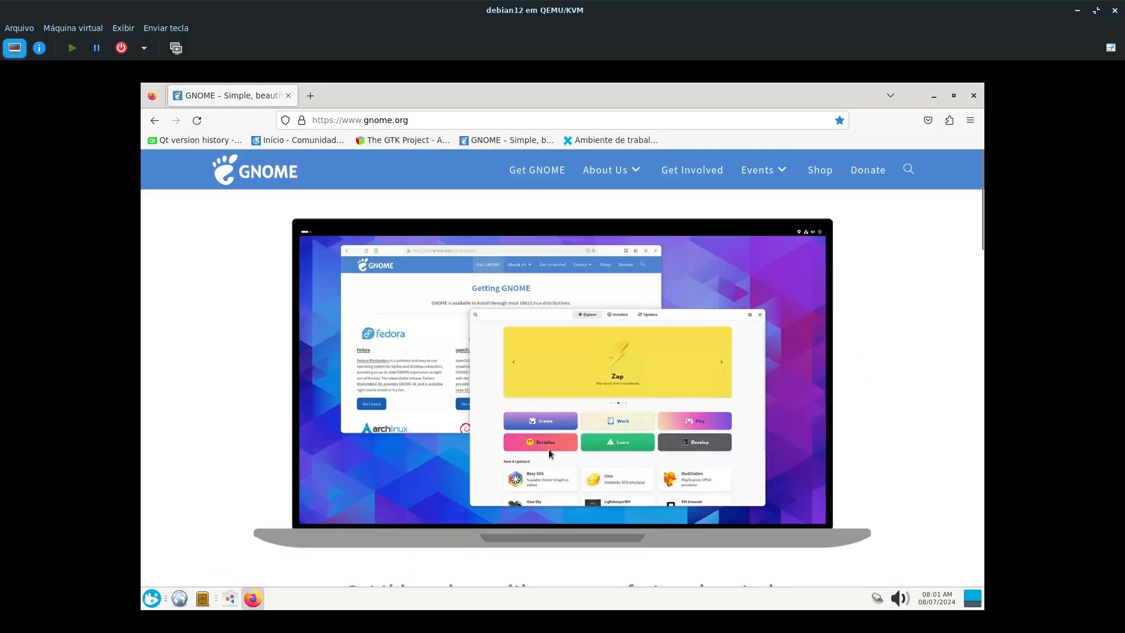
scroll(668, 424, down, 5)
scroll(622, 420, up, 2)
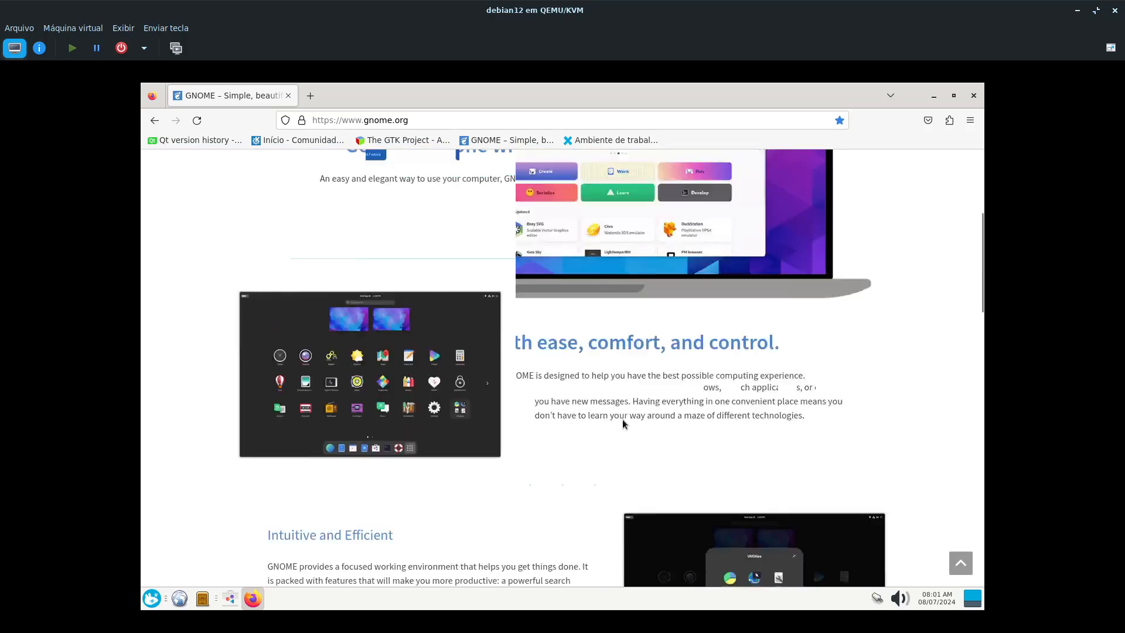
scroll(612, 414, down, 4)
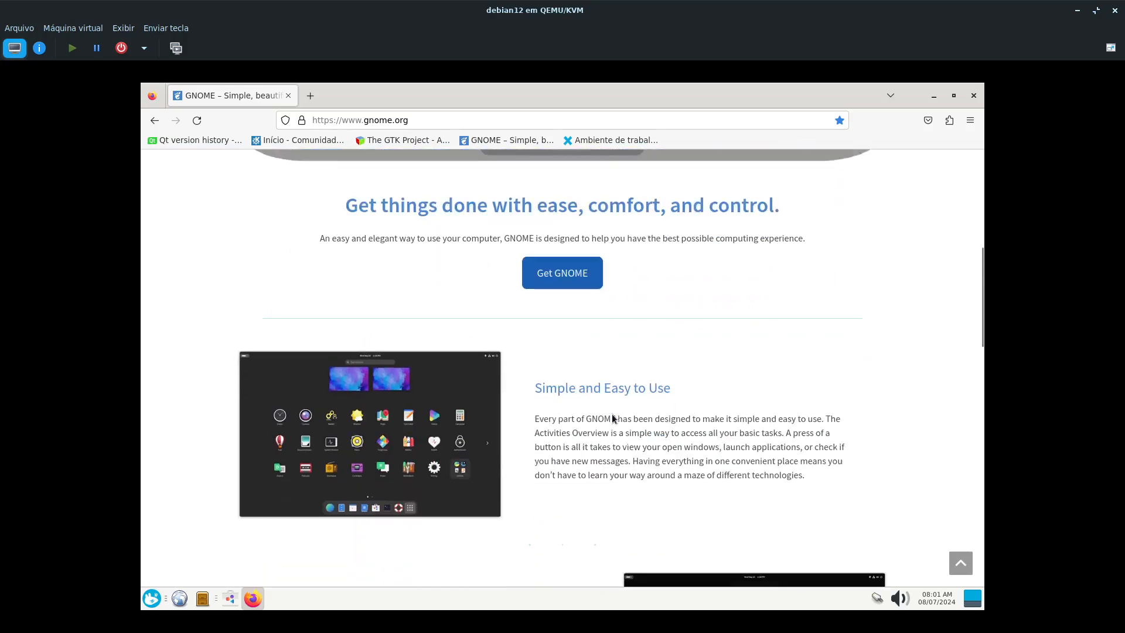
scroll(612, 417, down, 1)
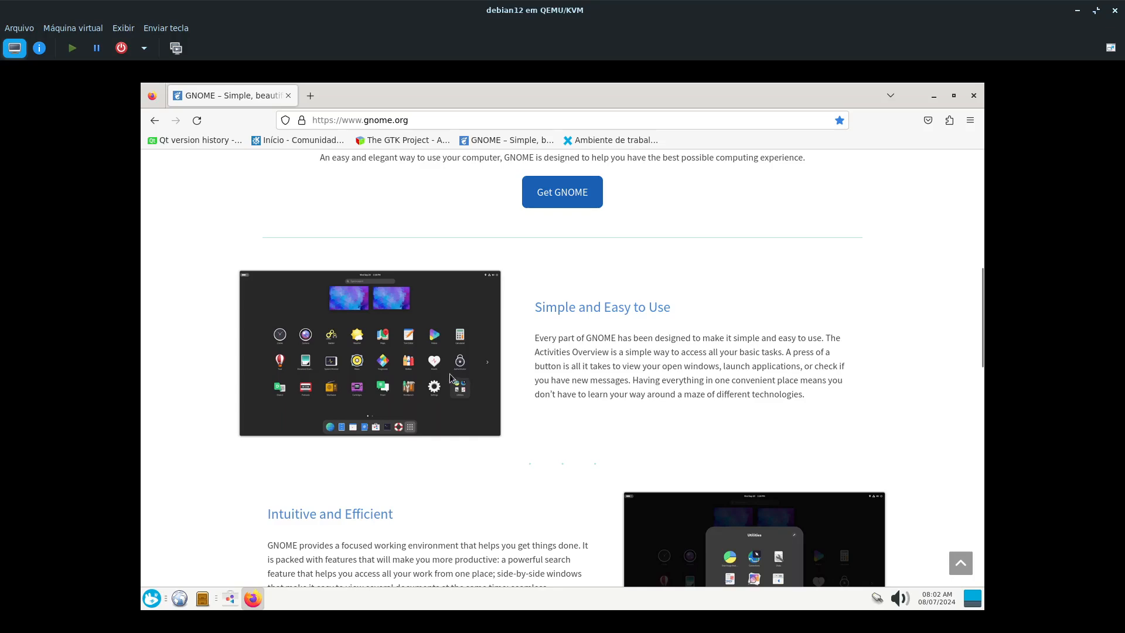
scroll(450, 375, down, 10)
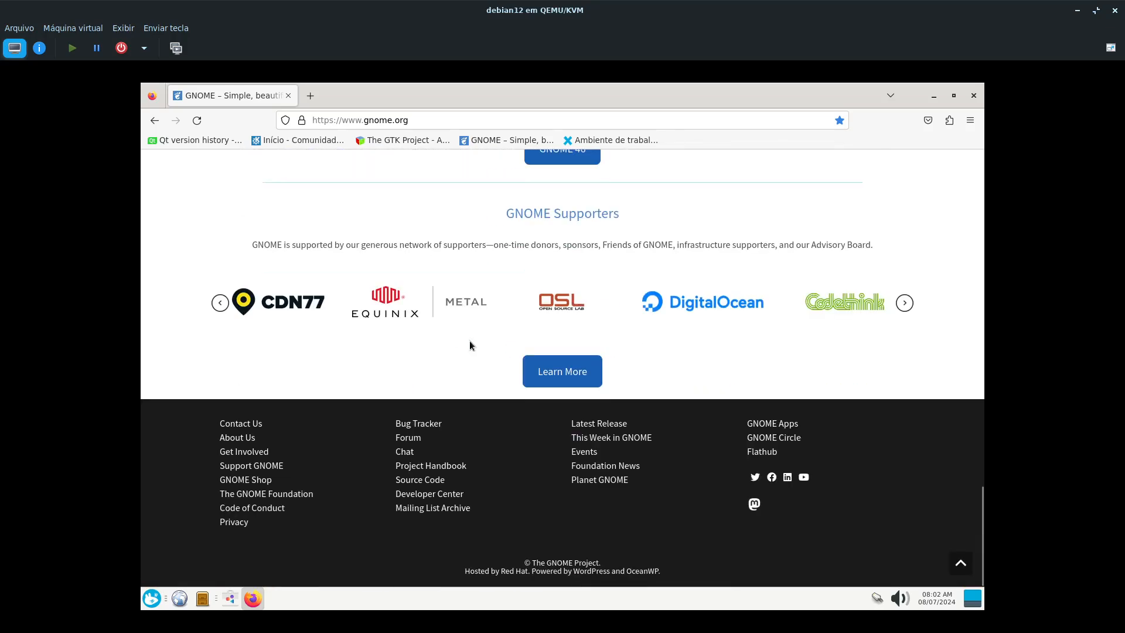
scroll(456, 352, up, 20)
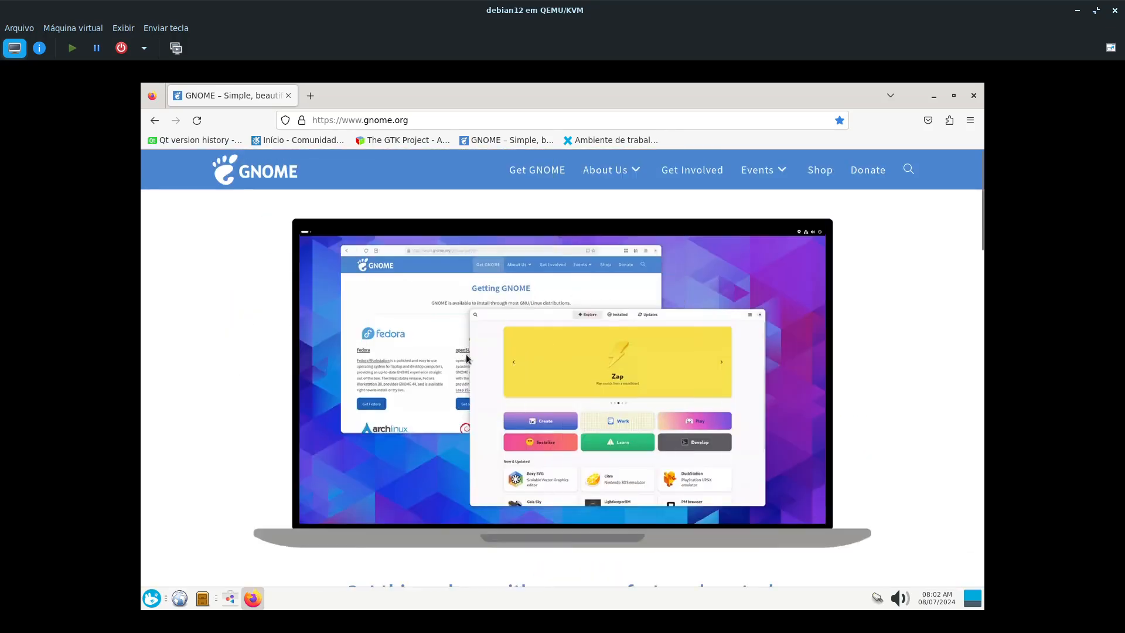
- Open a new browser tab, view the Xfce desktop's system information and close that window
click(310, 96)
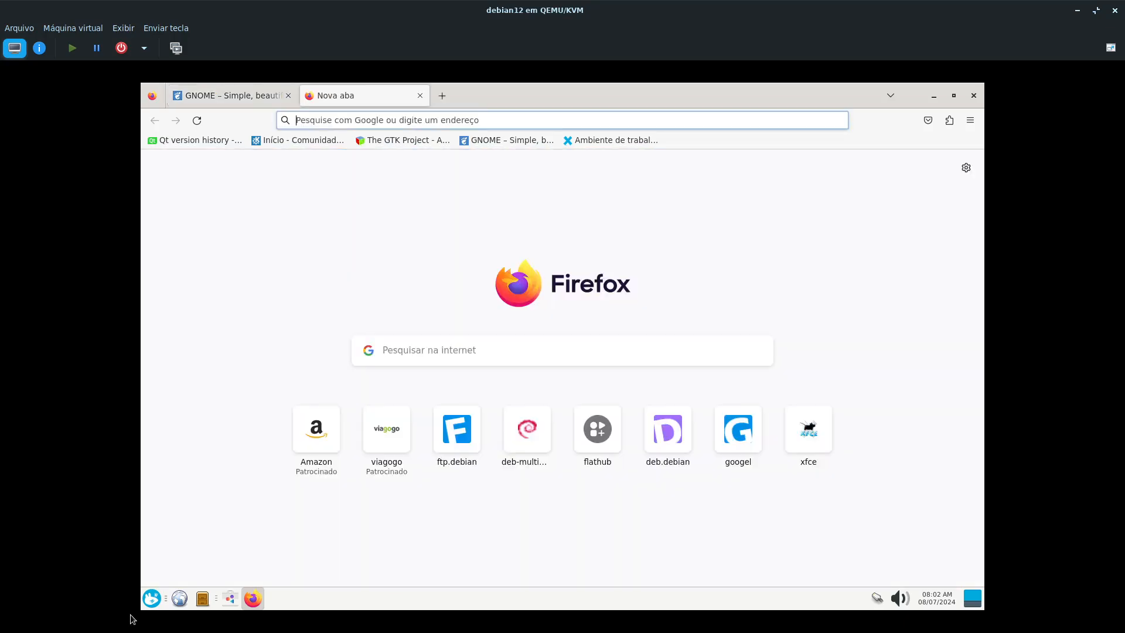
click(153, 599)
click(182, 439)
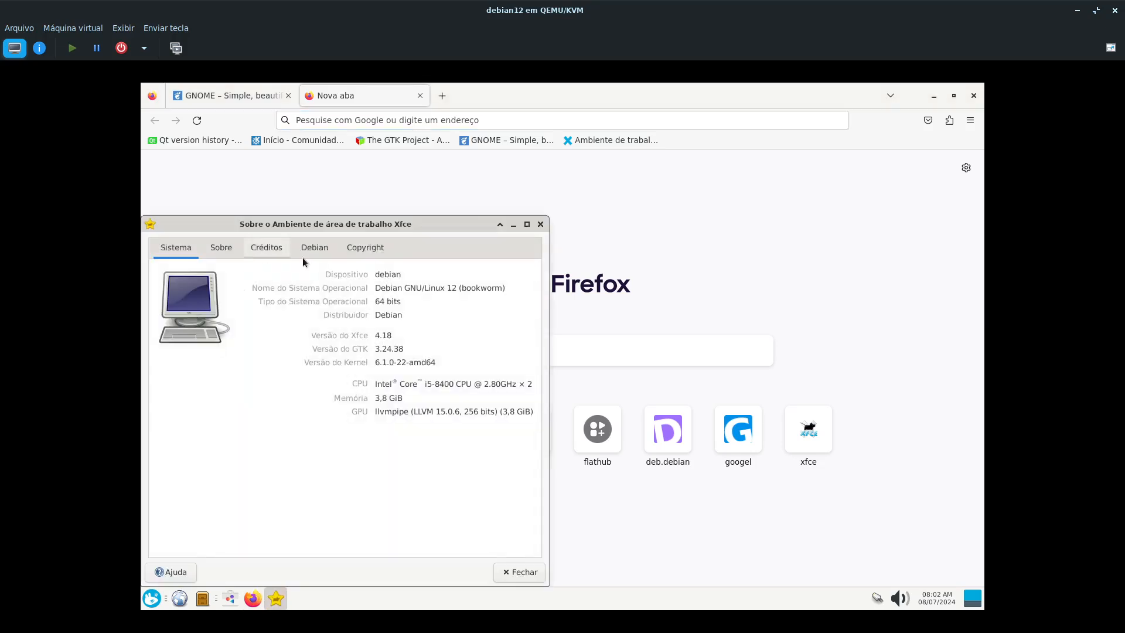
click(540, 224)
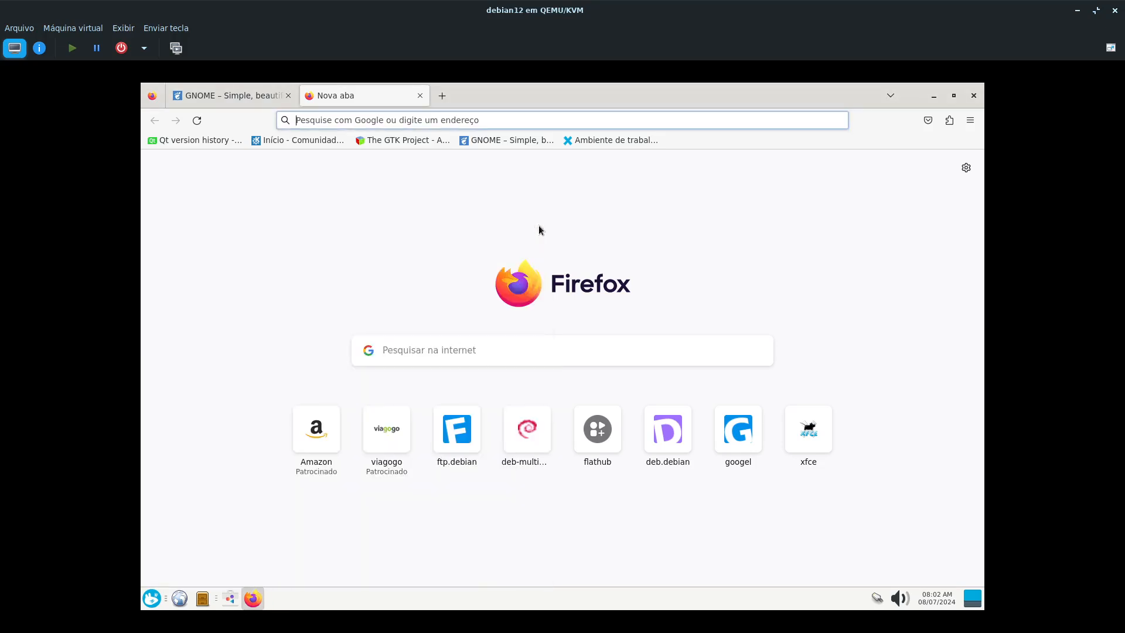
- Open the bookmarked Xfce website in another new tab, look over its home page and compare it with the GNOME page
click(442, 96)
click(596, 142)
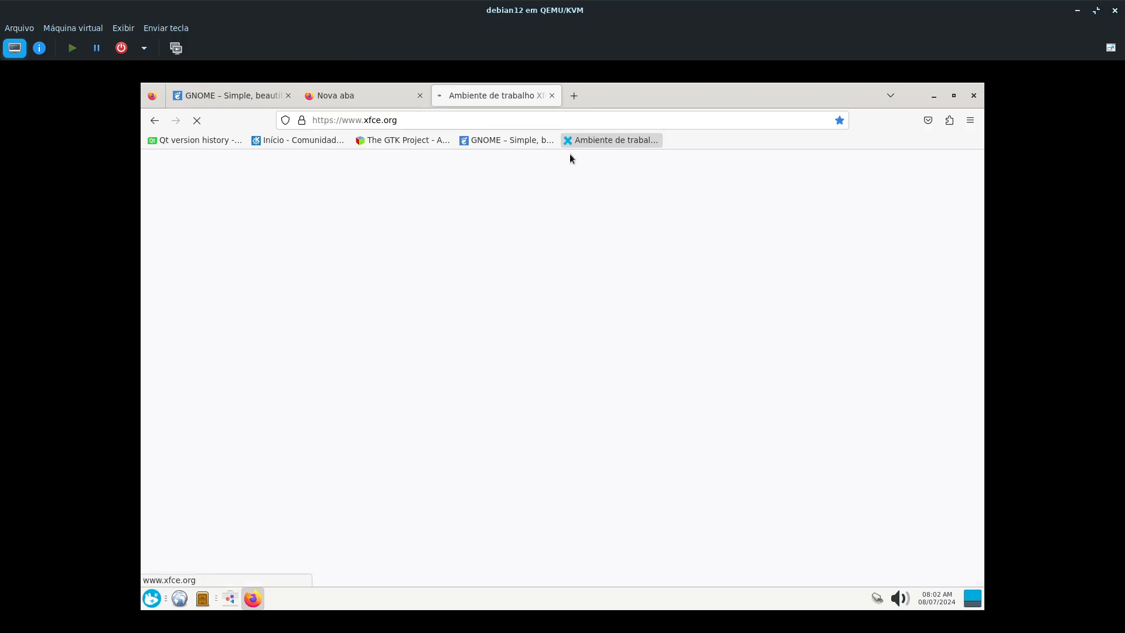
scroll(579, 319, down, 3)
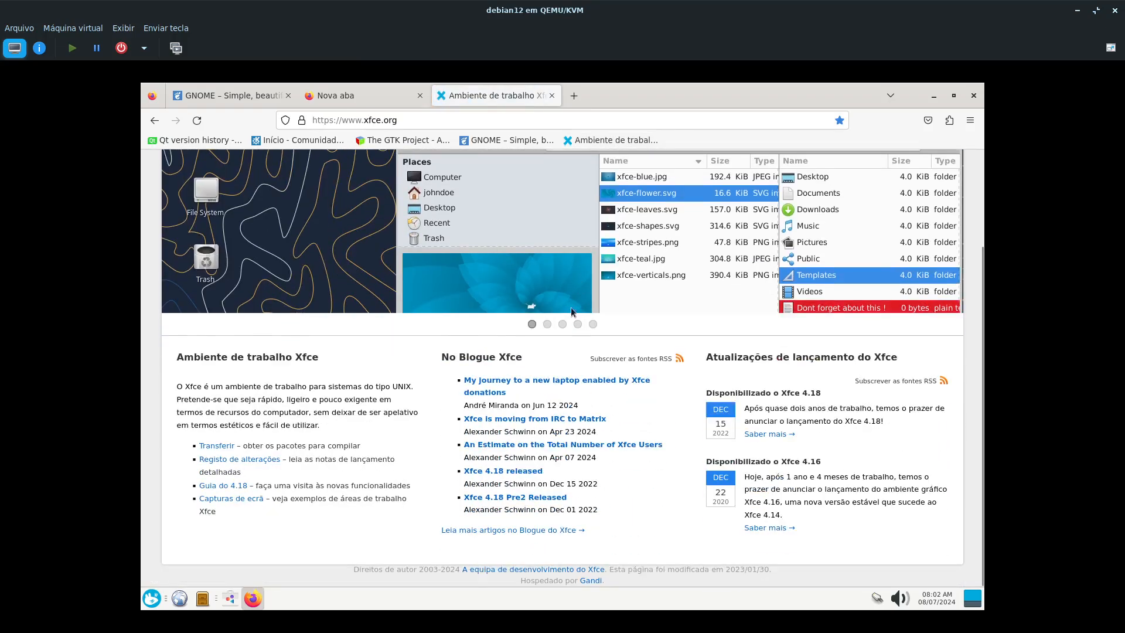
scroll(688, 432, up, 3)
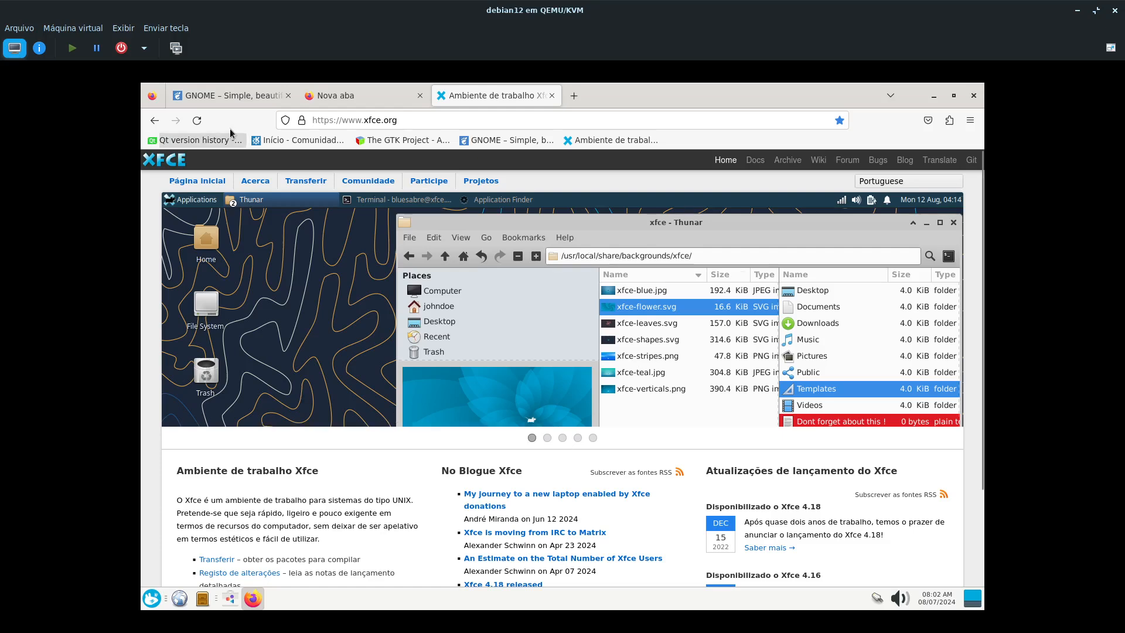
click(237, 97)
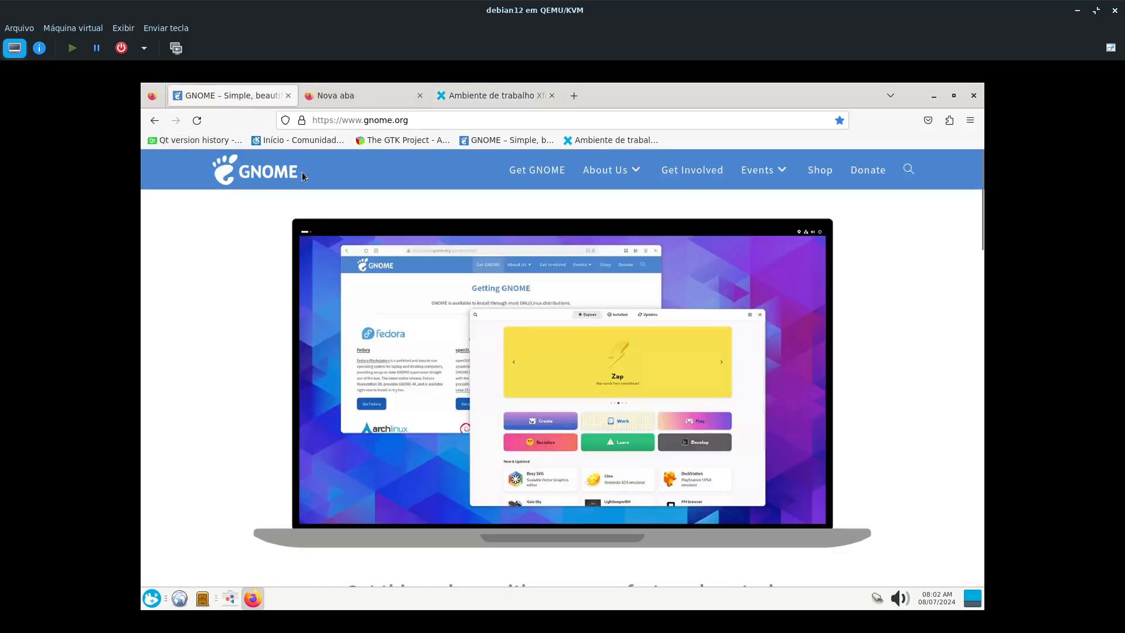
click(518, 101)
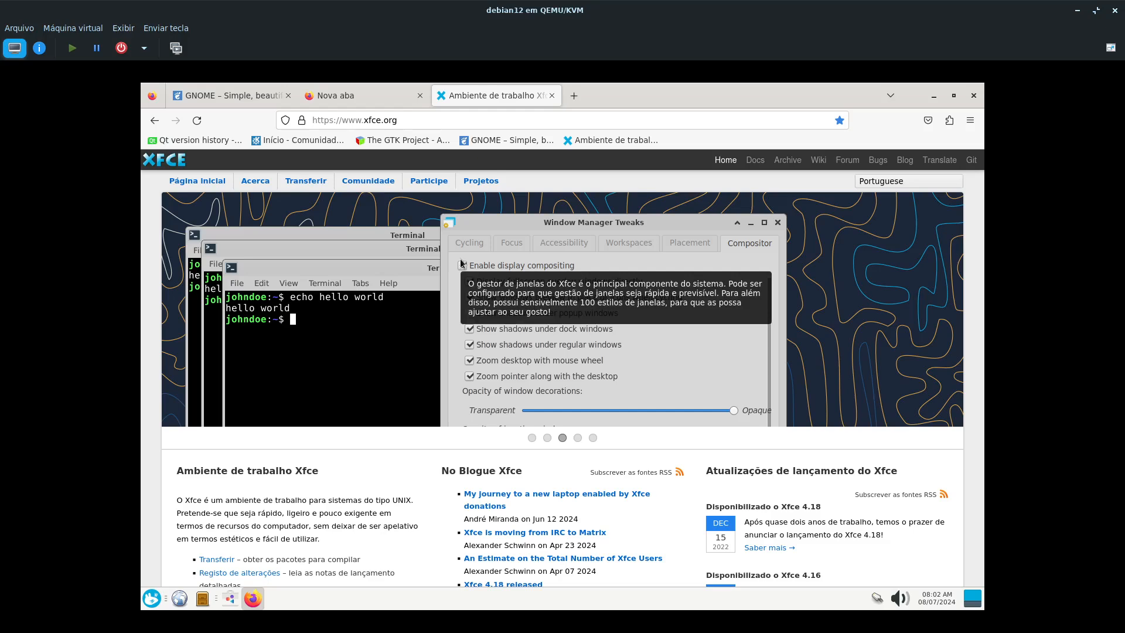
- Bring back the Programas software centre, close its About dialog, review the "discover" search results and minimize the window
click(229, 598)
click(654, 185)
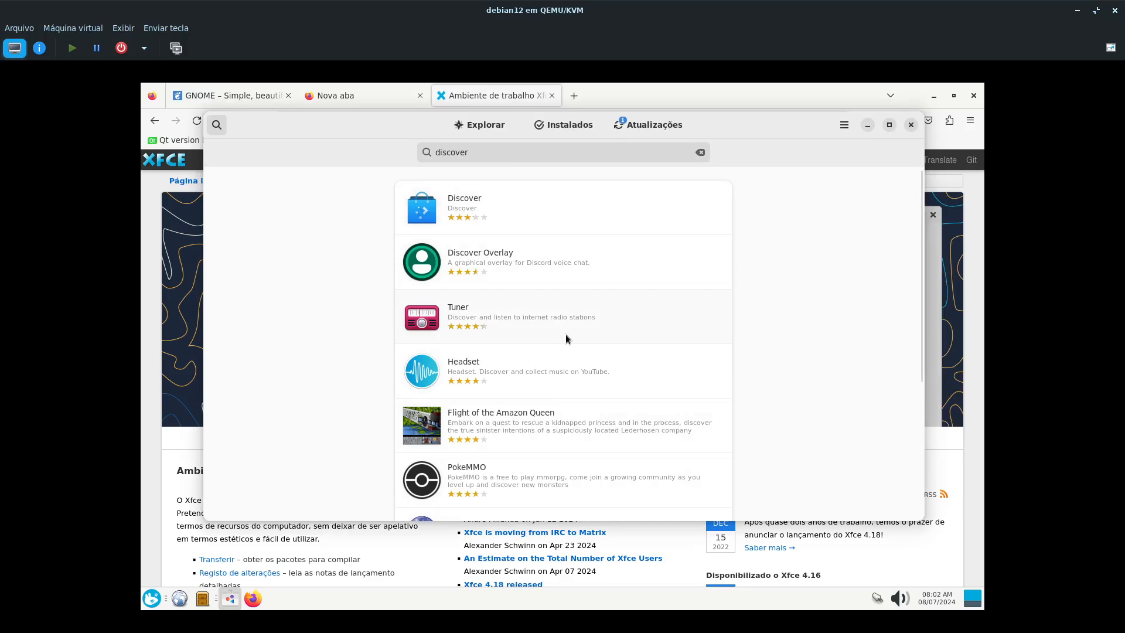
scroll(508, 375, down, 3)
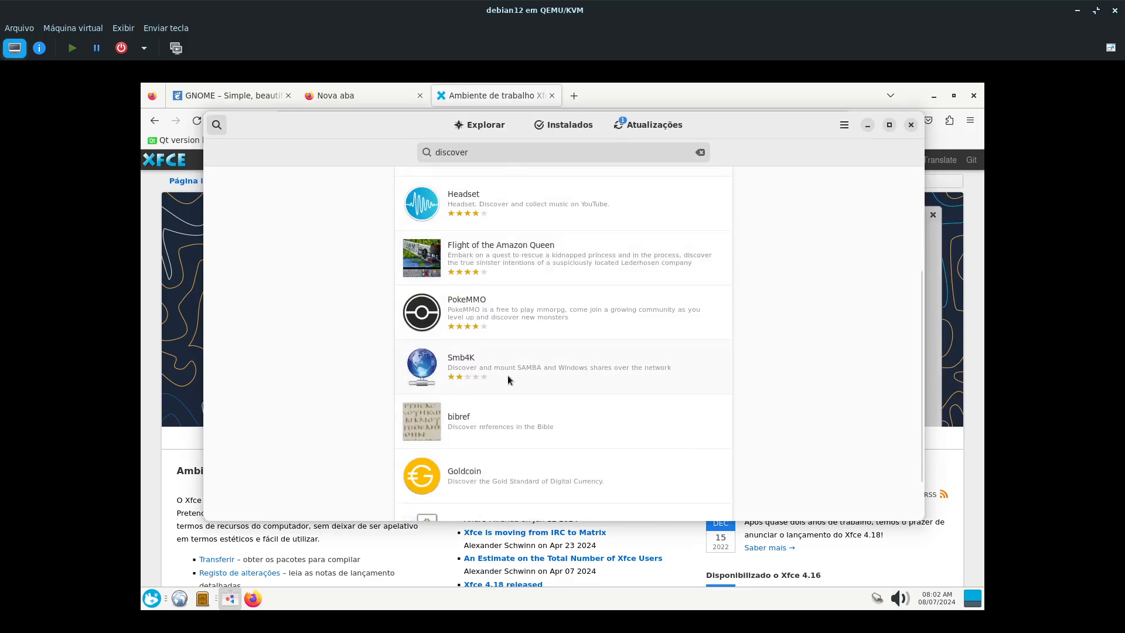
scroll(508, 379, up, 3)
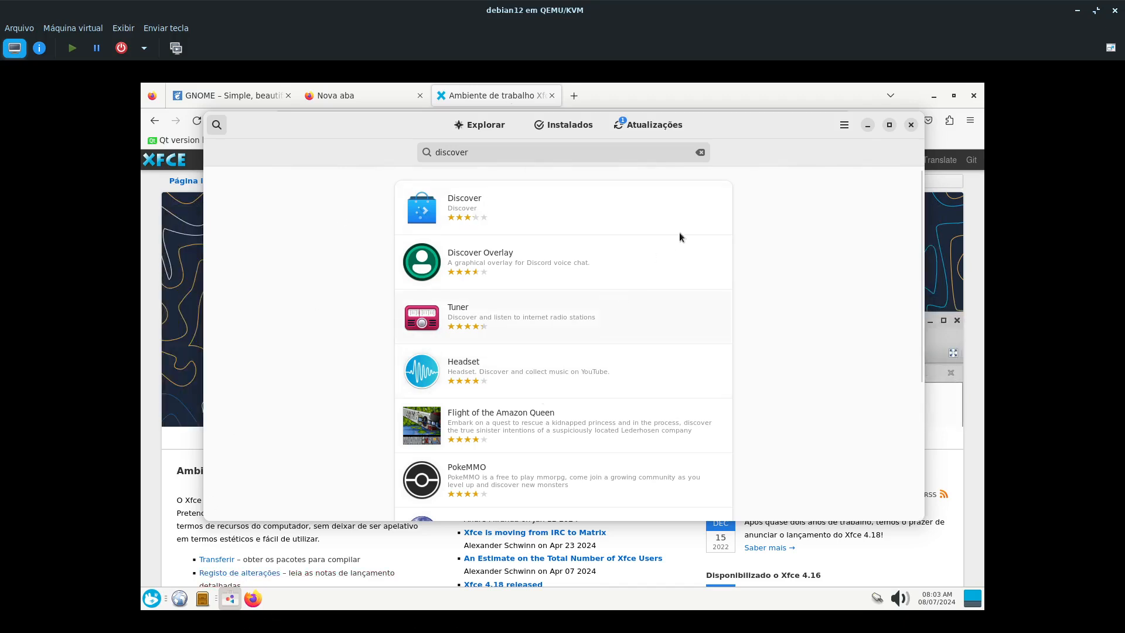
click(868, 128)
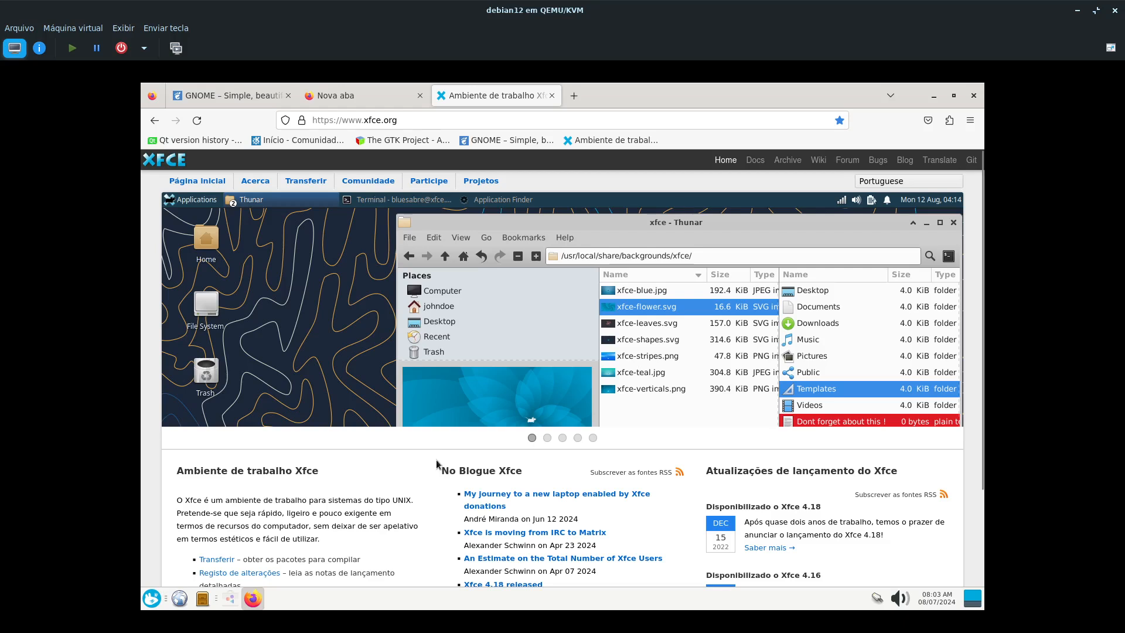
- Open the Thunar file manager on the home folder, move its window down slightly and enlarge it
click(185, 606)
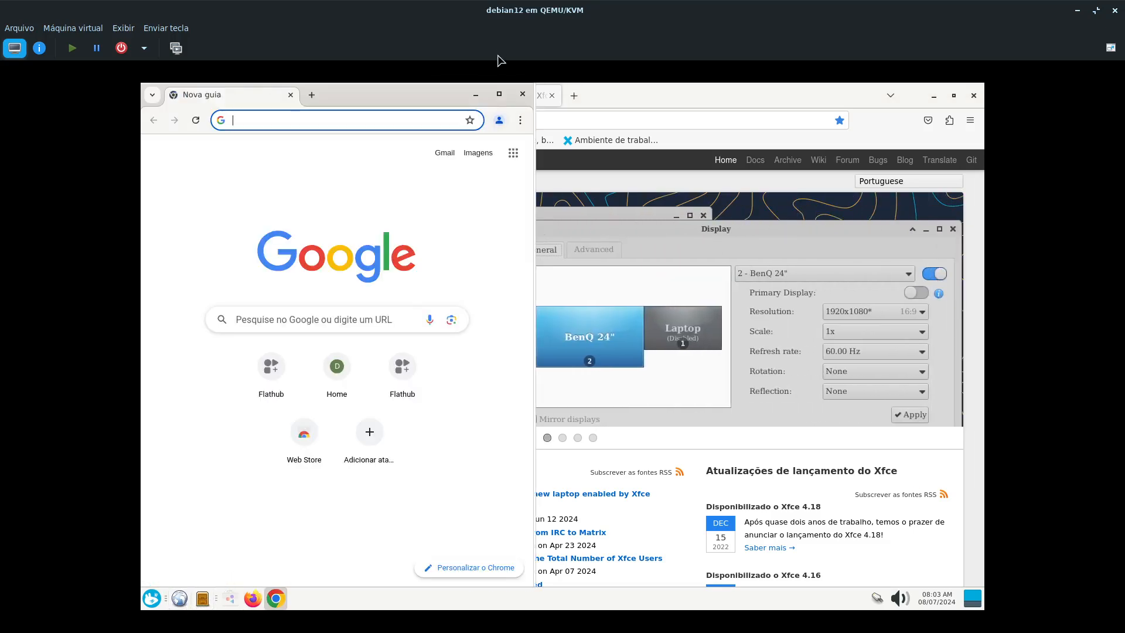
click(522, 94)
click(202, 598)
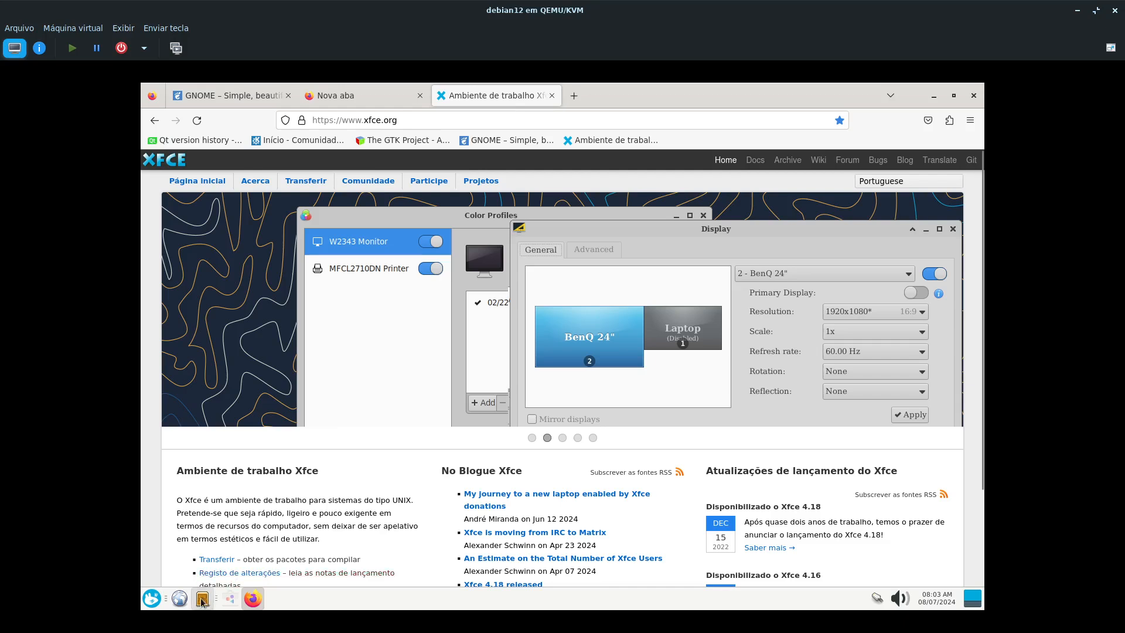
mouse_move(440, 101)
mouse_down()
mouse_move(440, 192)
mouse_move(440, 121)
mouse_up()
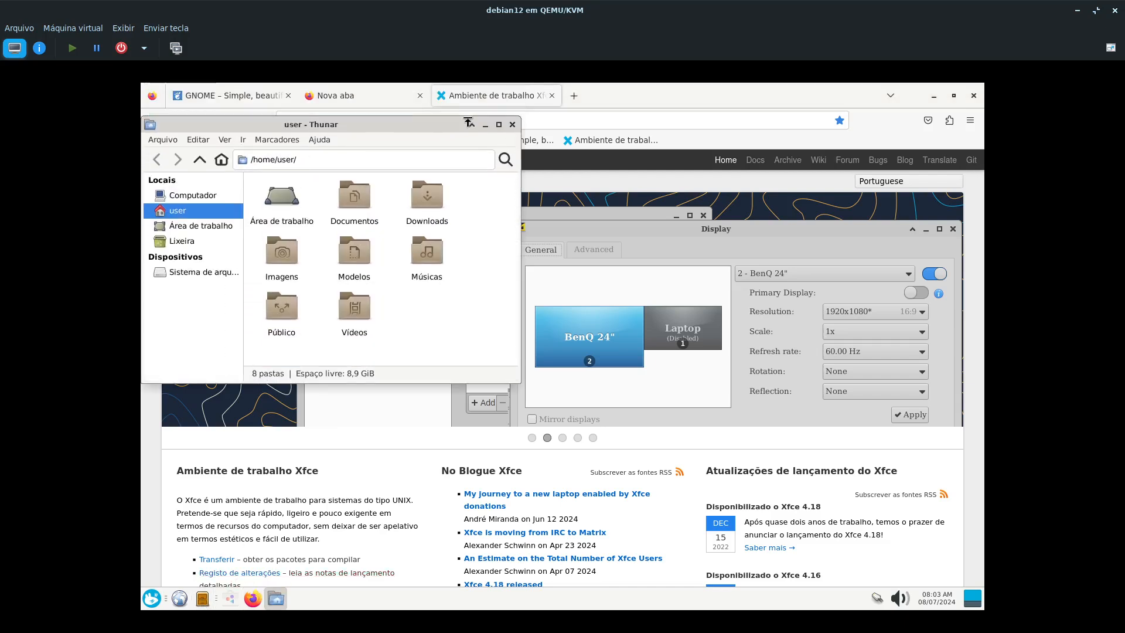
drag(522, 409, 546, 519)
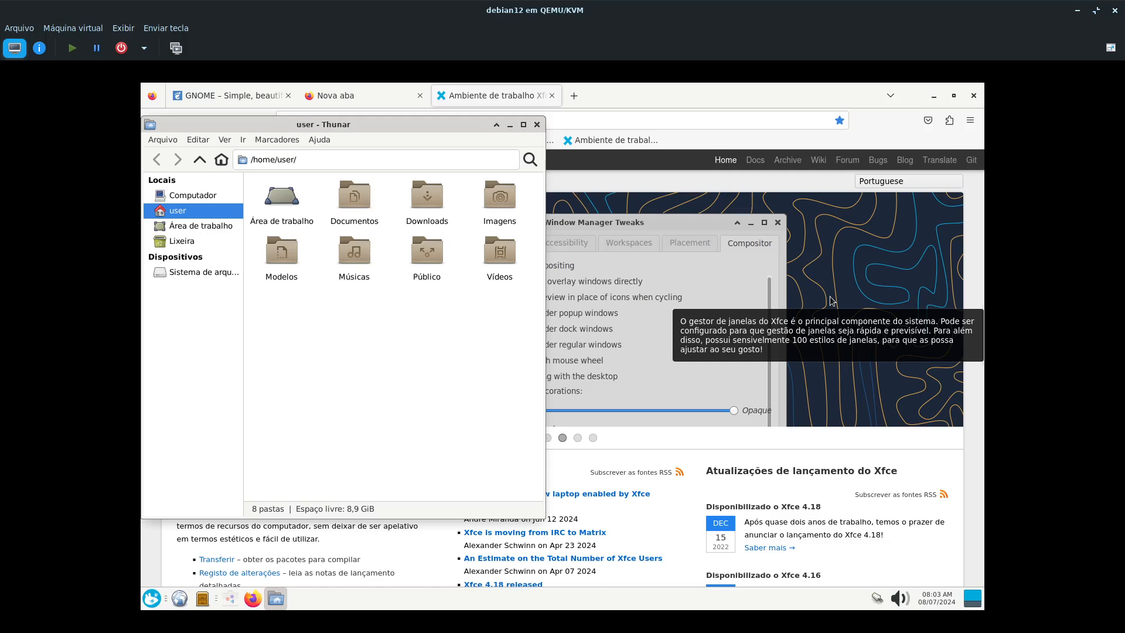
- View Thunar's About information and close the dialog
click(320, 141)
click(327, 171)
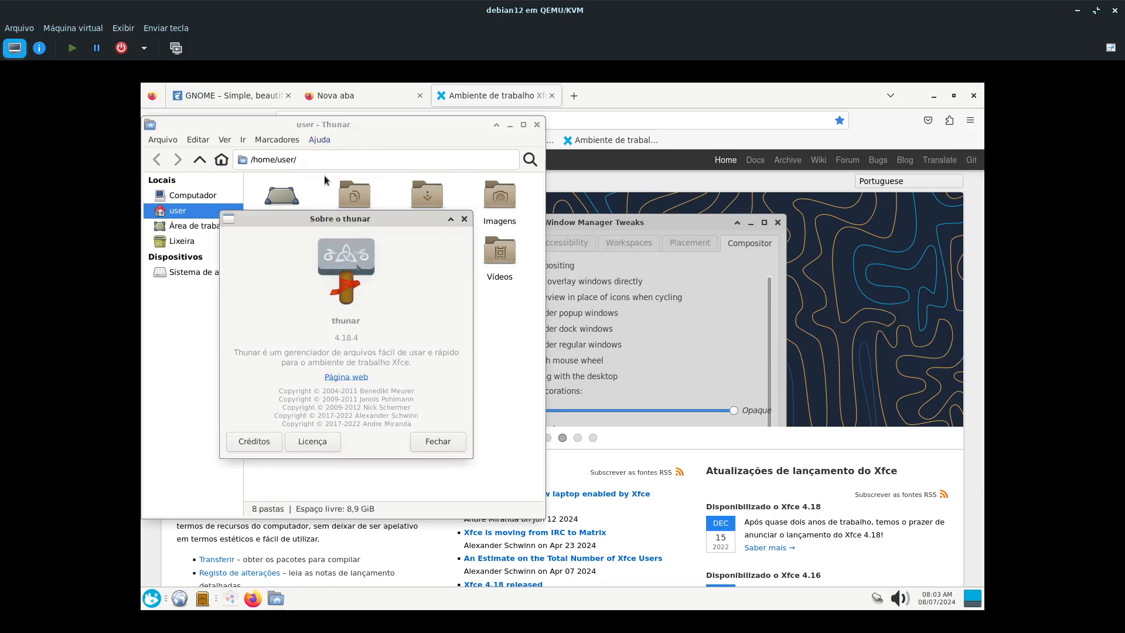
click(435, 444)
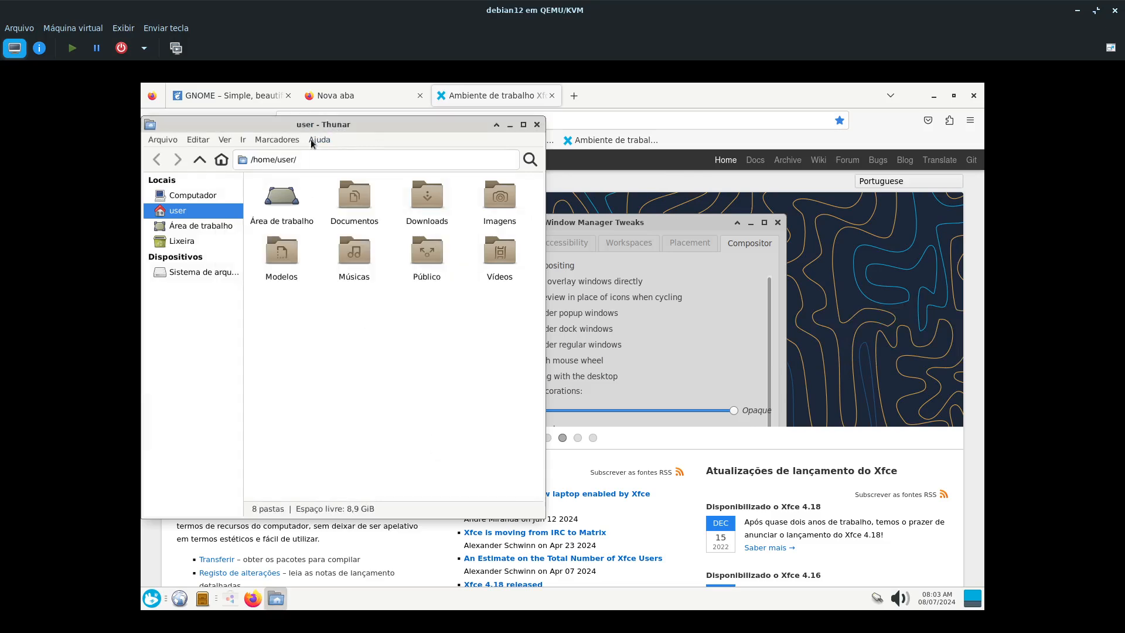
- Move the Thunar window slightly towards the centre of the desktop and look through its traditional menu bar
drag(350, 137, 404, 143)
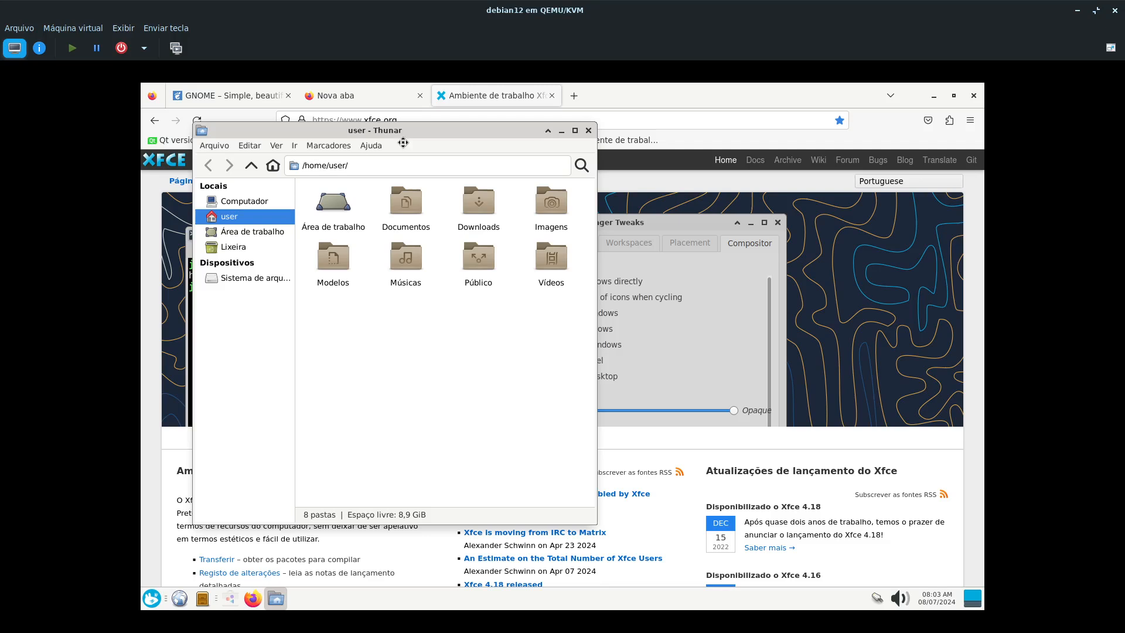
click(294, 146)
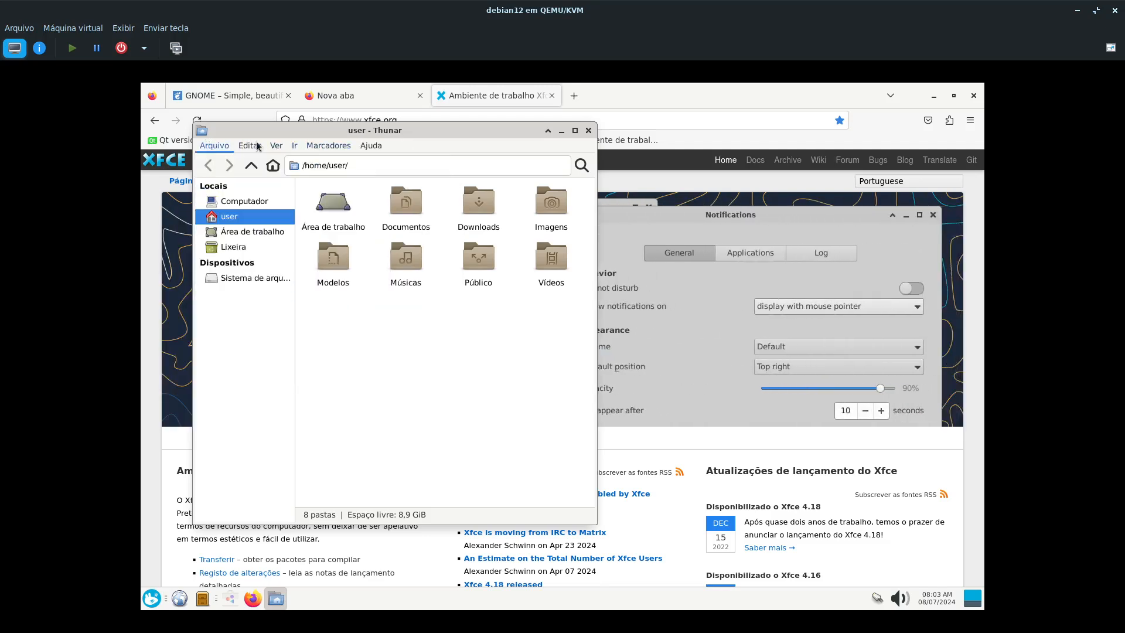
click(479, 495)
- Bring back the Programas software centre and arrange it over Thunar with both title bars in view
click(229, 599)
mouse_move(368, 130)
mouse_down()
mouse_move(684, 240)
mouse_move(579, 178)
mouse_up()
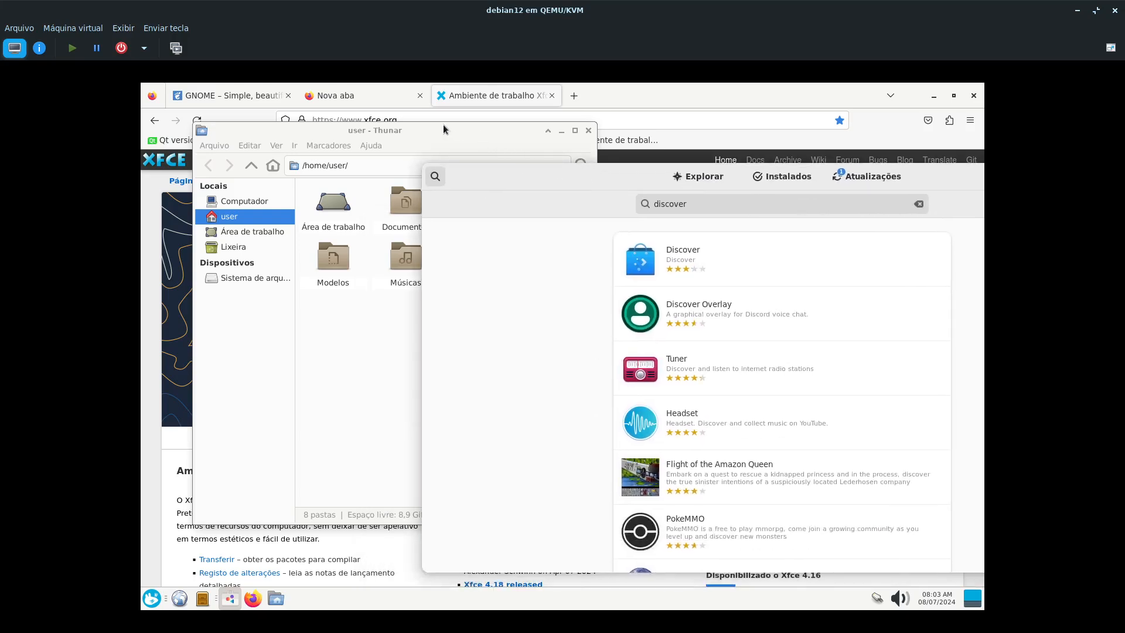
drag(443, 124, 420, 121)
drag(591, 192, 373, 202)
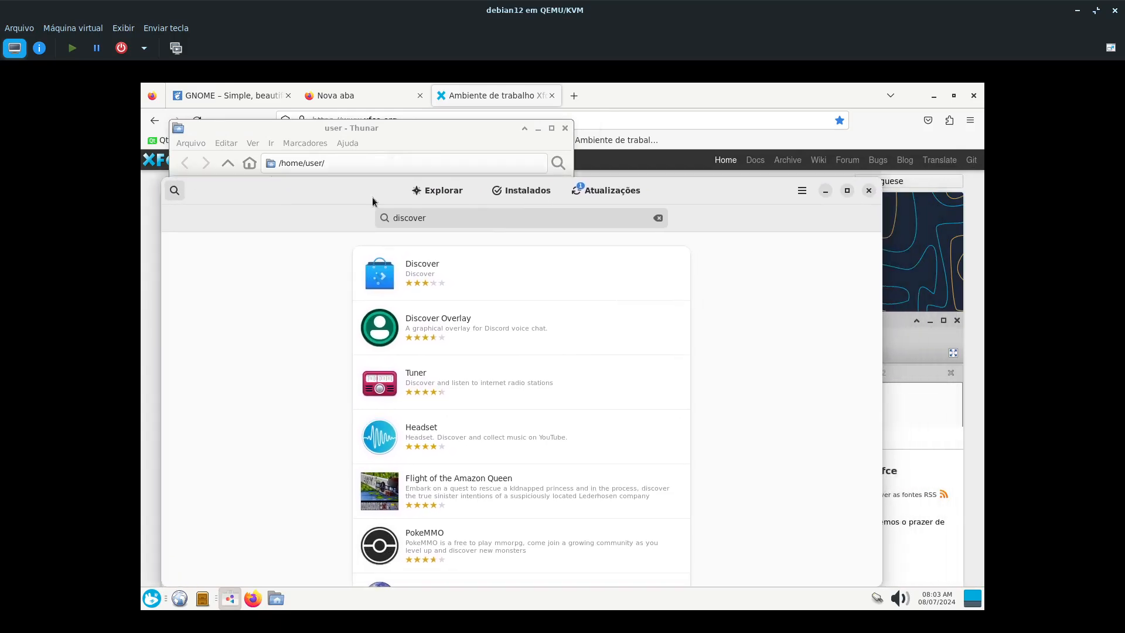
- Look at the software centre's main menu, shift its window away from Thunar's and compare the two window designs
click(806, 195)
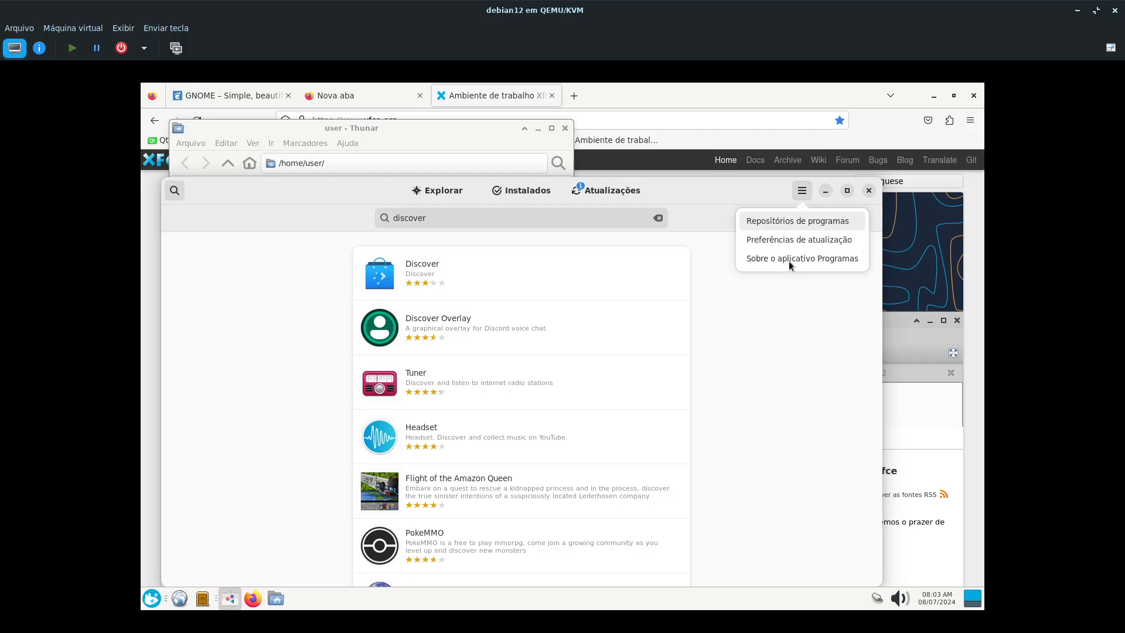
click(351, 183)
drag(383, 191, 478, 213)
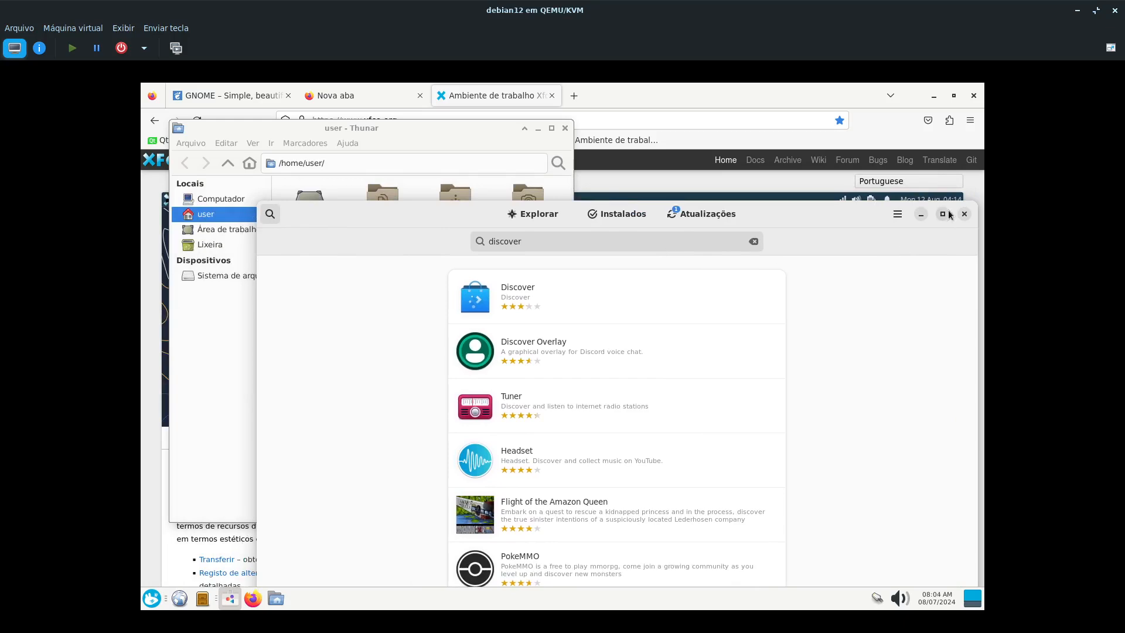
click(556, 131)
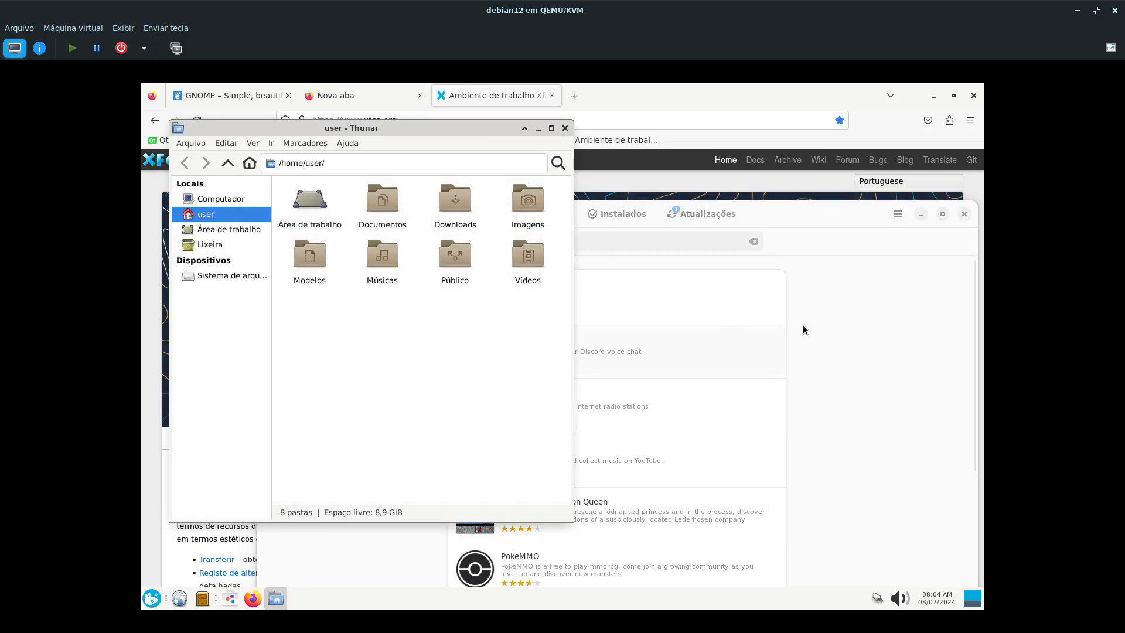
click(816, 333)
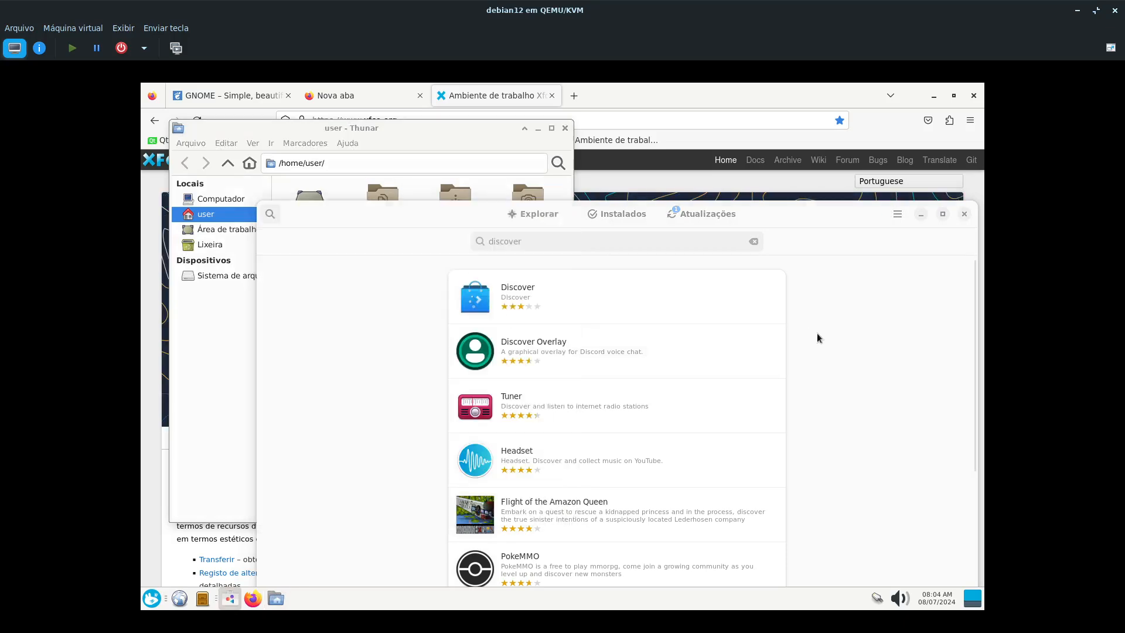
- Return to Firefox, glance at the GNOME page and load the bookmarked GTK Project site in the empty tab
click(688, 89)
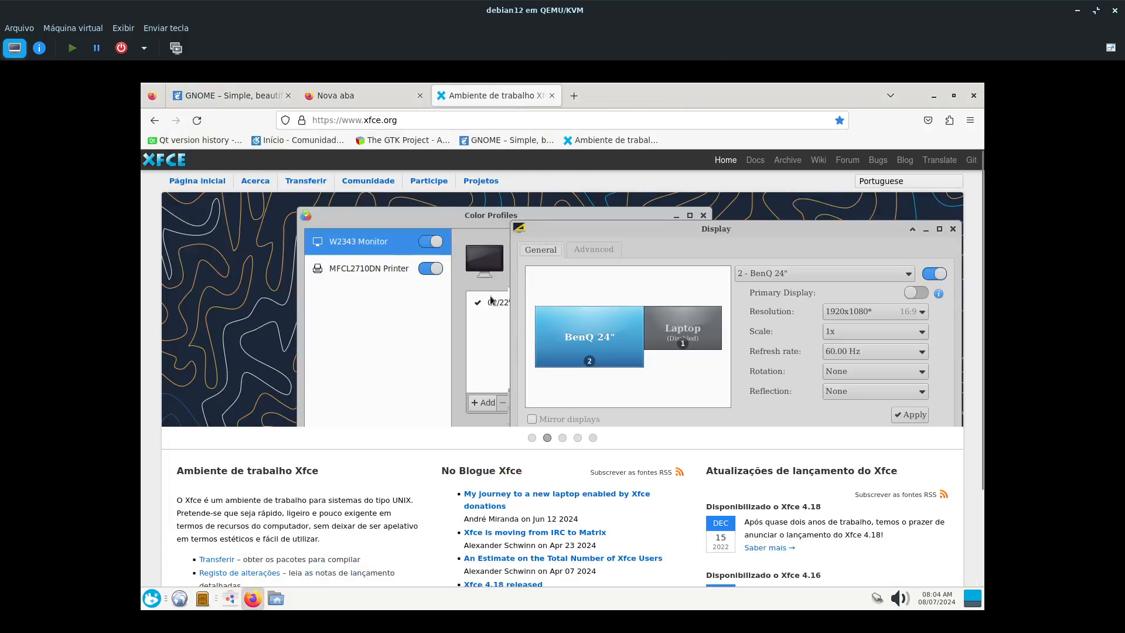
click(232, 101)
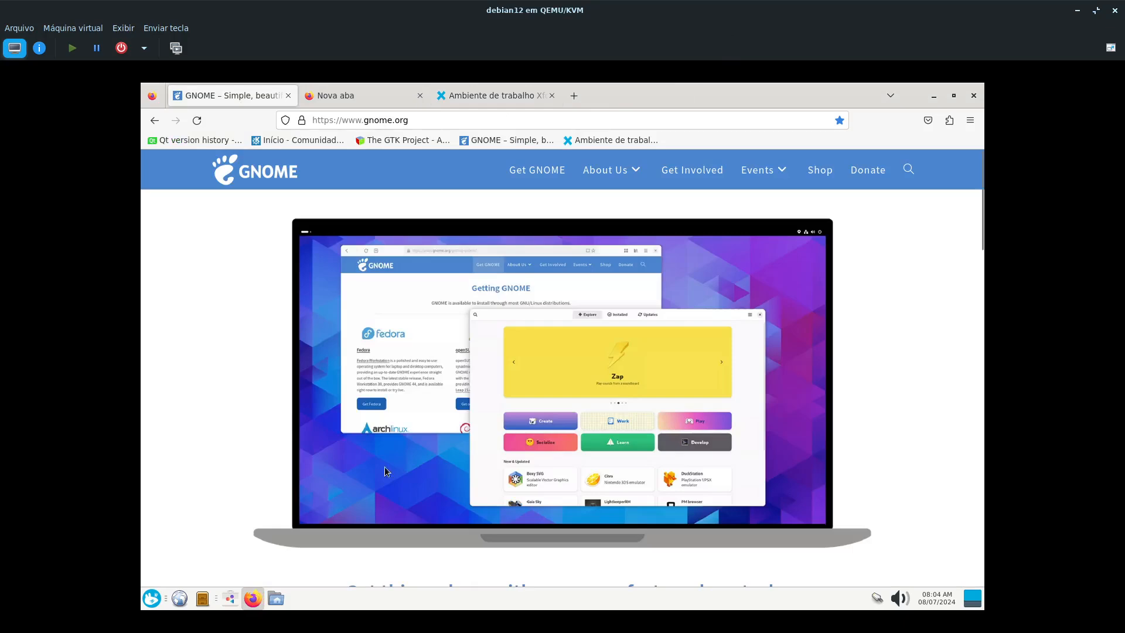
click(372, 100)
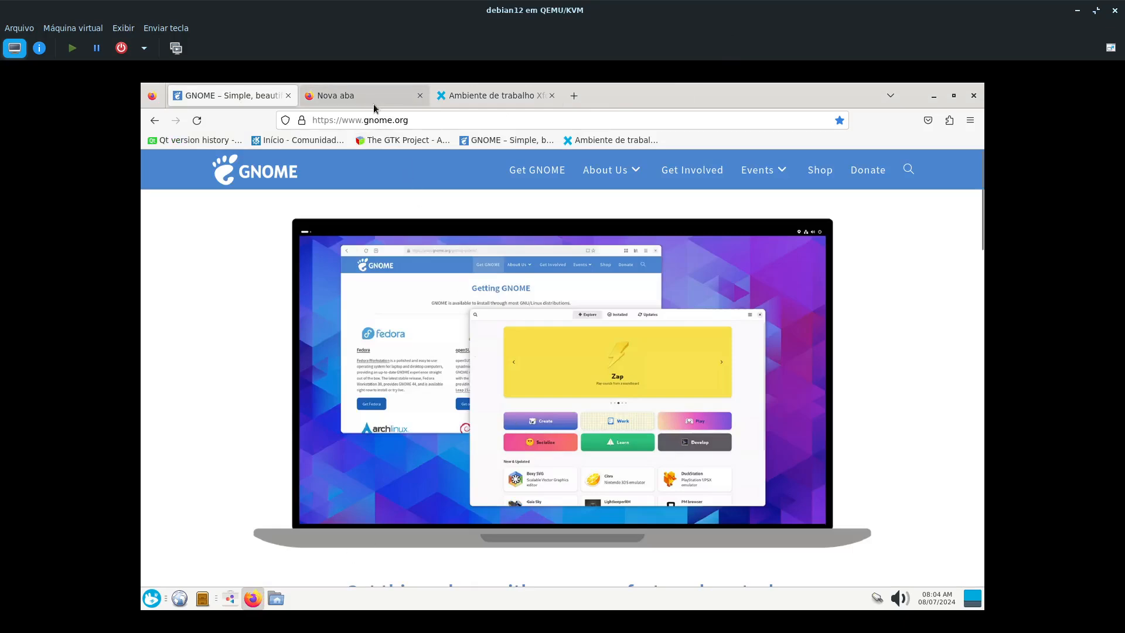
click(397, 143)
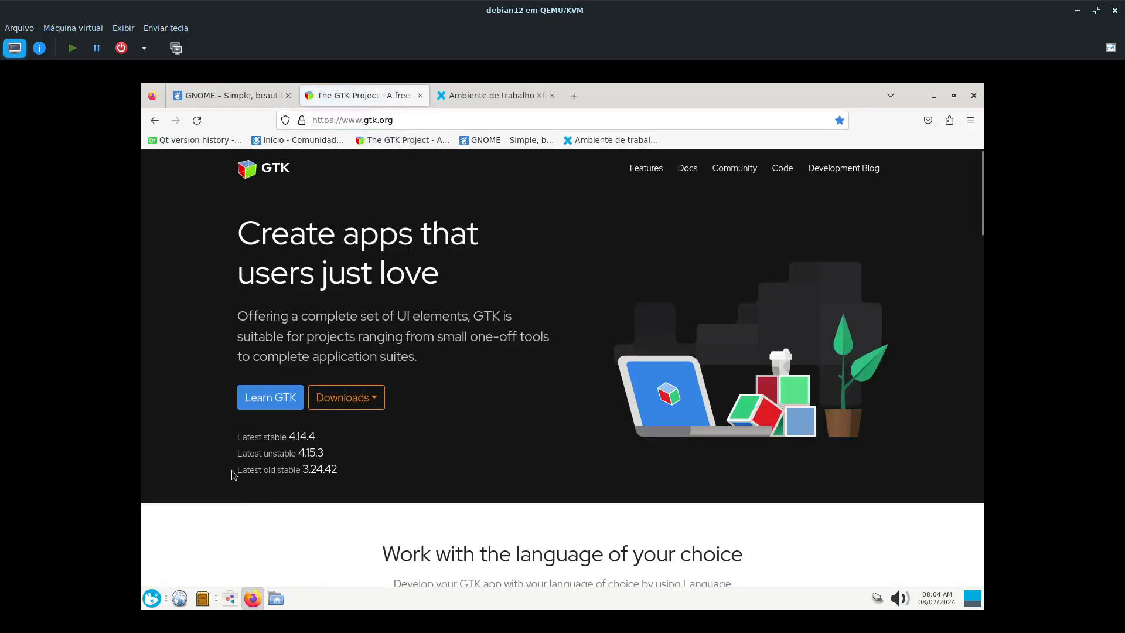
- Highlight the old stable, latest stable and finally all GTK version lines on the home page, then clear the selection
drag(234, 472, 309, 471)
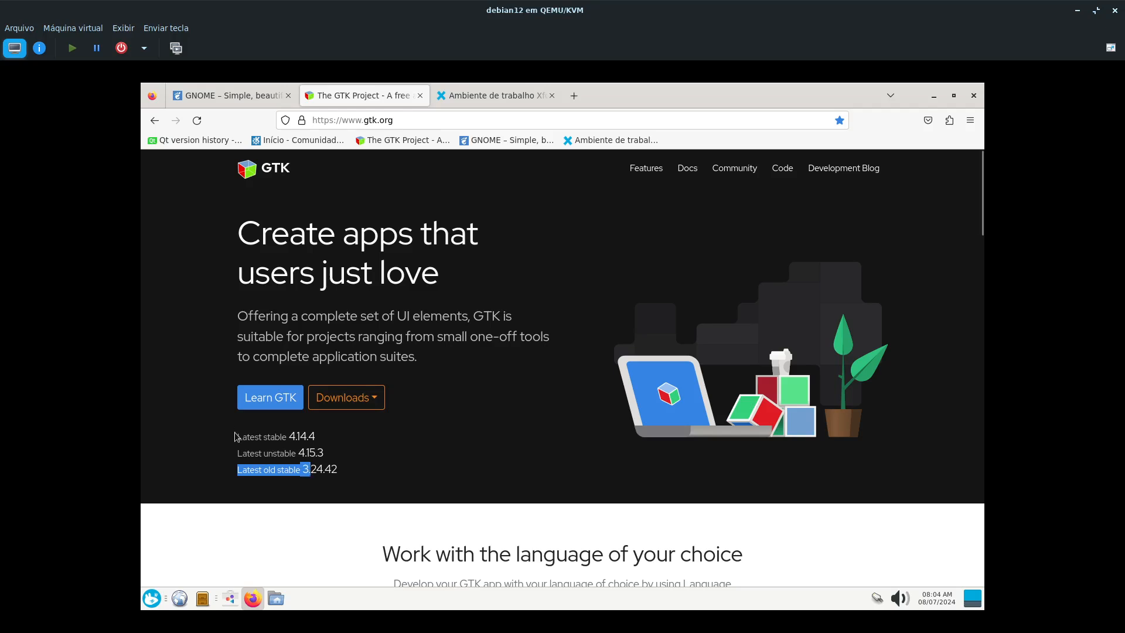
drag(235, 436, 288, 439)
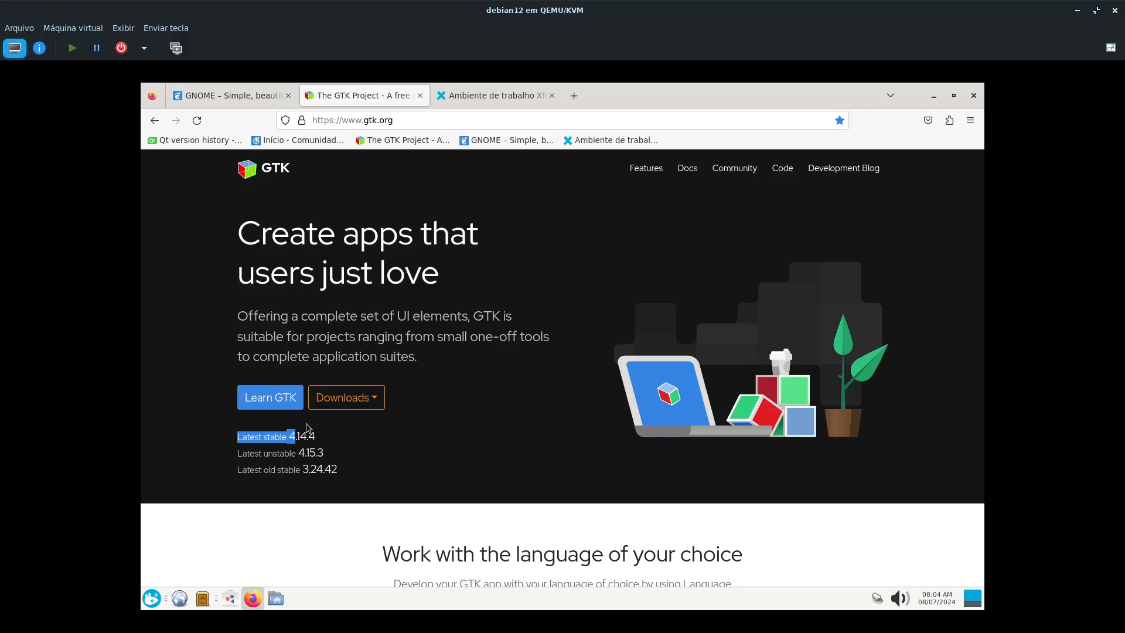
click(236, 488)
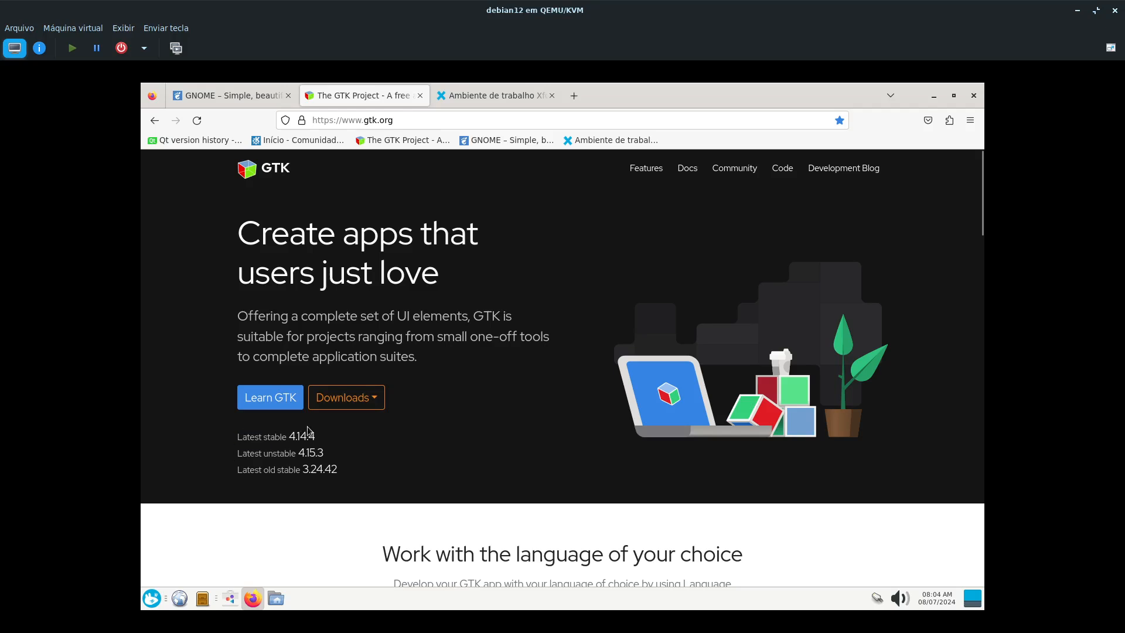
drag(237, 434, 332, 468)
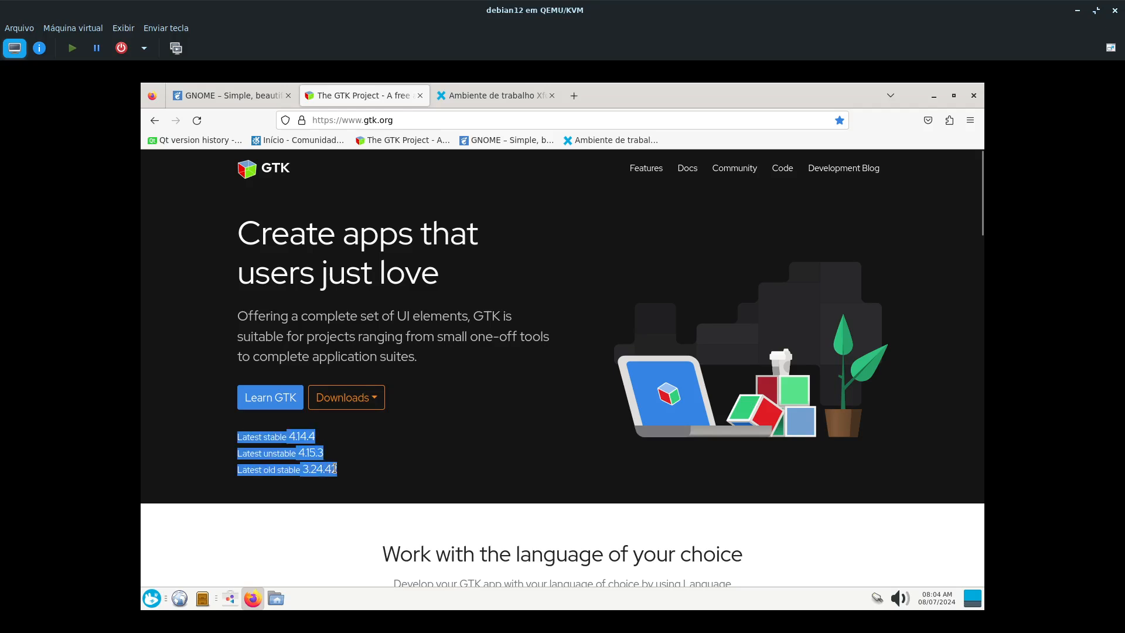
click(151, 305)
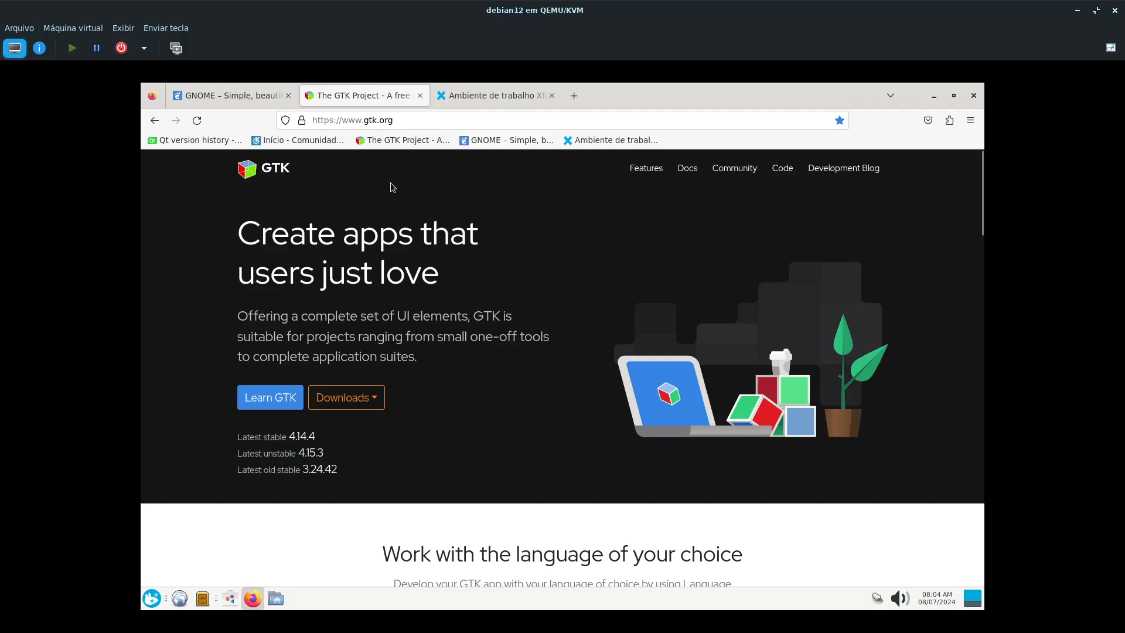
- Open the bookmarked KDE community site in a new tab and look over its Plasma and application sections
click(572, 104)
click(296, 141)
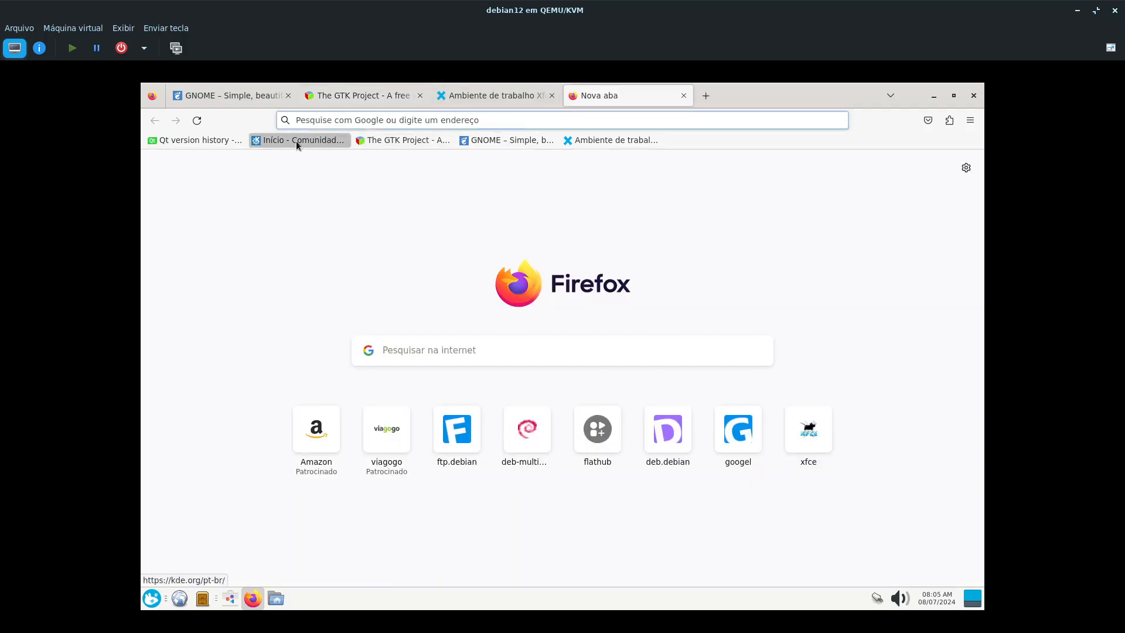
scroll(646, 217, down, 2)
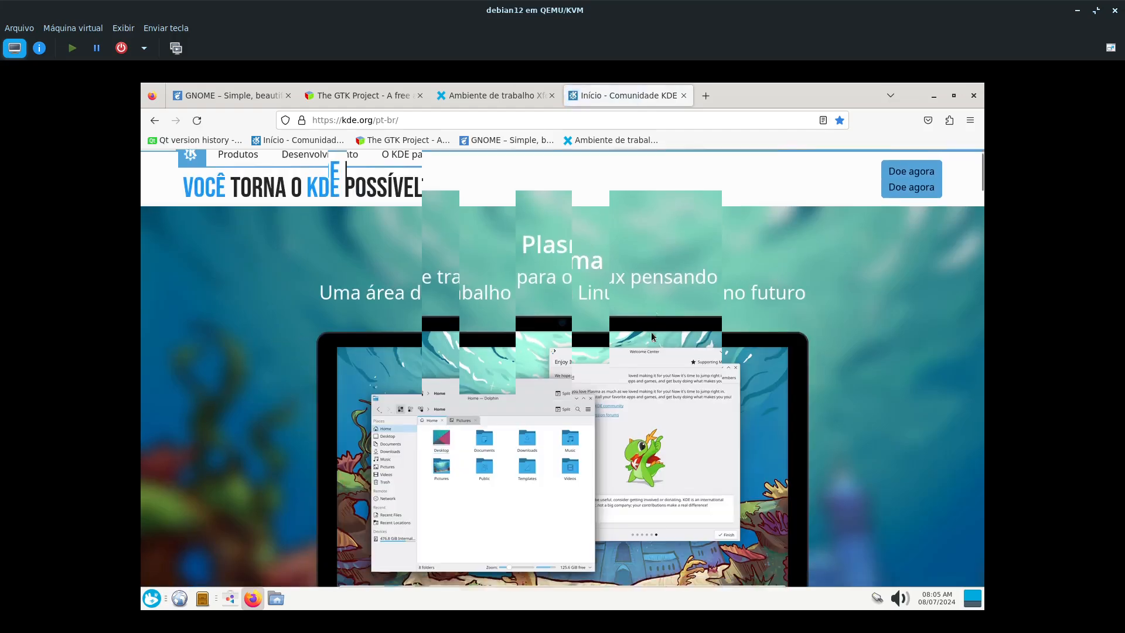
scroll(481, 320, down, 6)
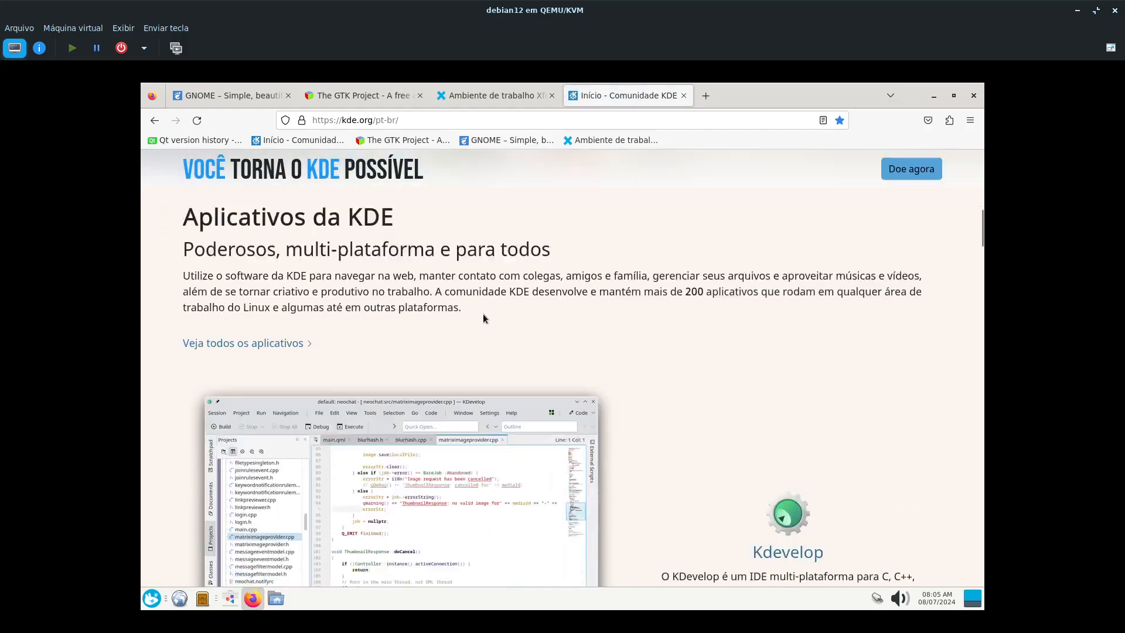
scroll(787, 340, down, 15)
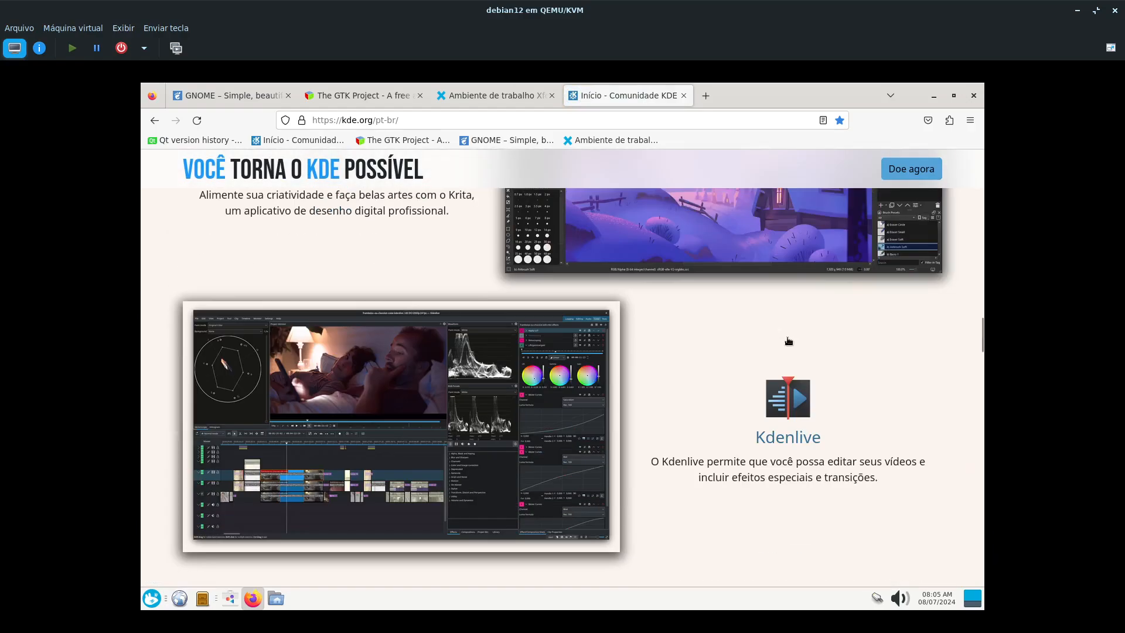
scroll(787, 339, up, 4)
scroll(786, 338, down, 4)
- Open the bookmarked Qt version history page in another new tab and look over its release tables
click(706, 95)
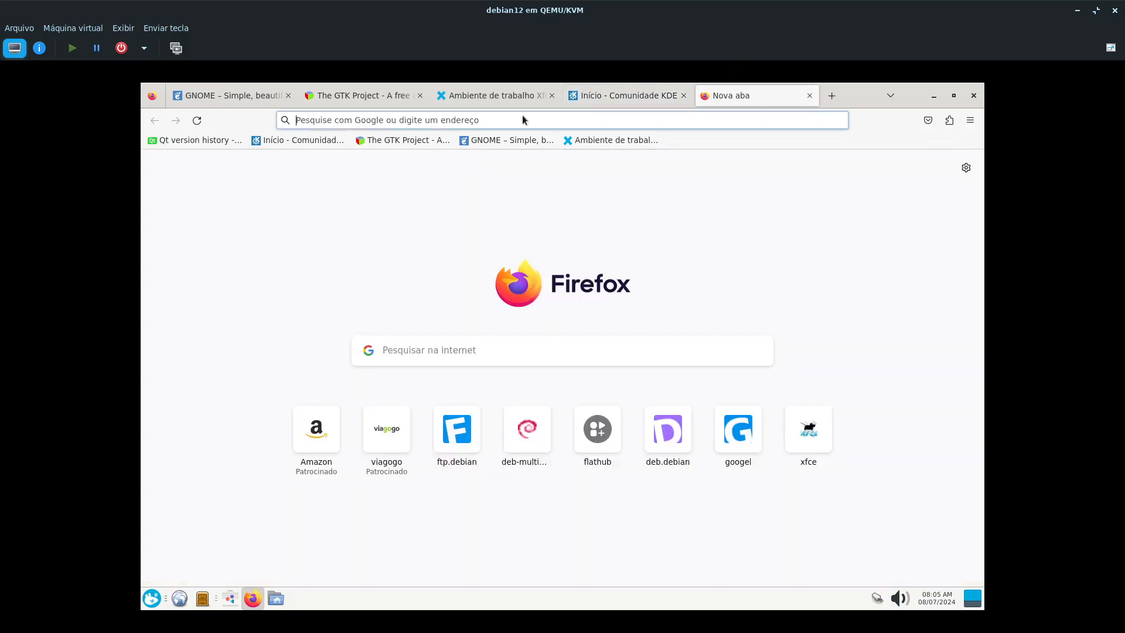
click(179, 144)
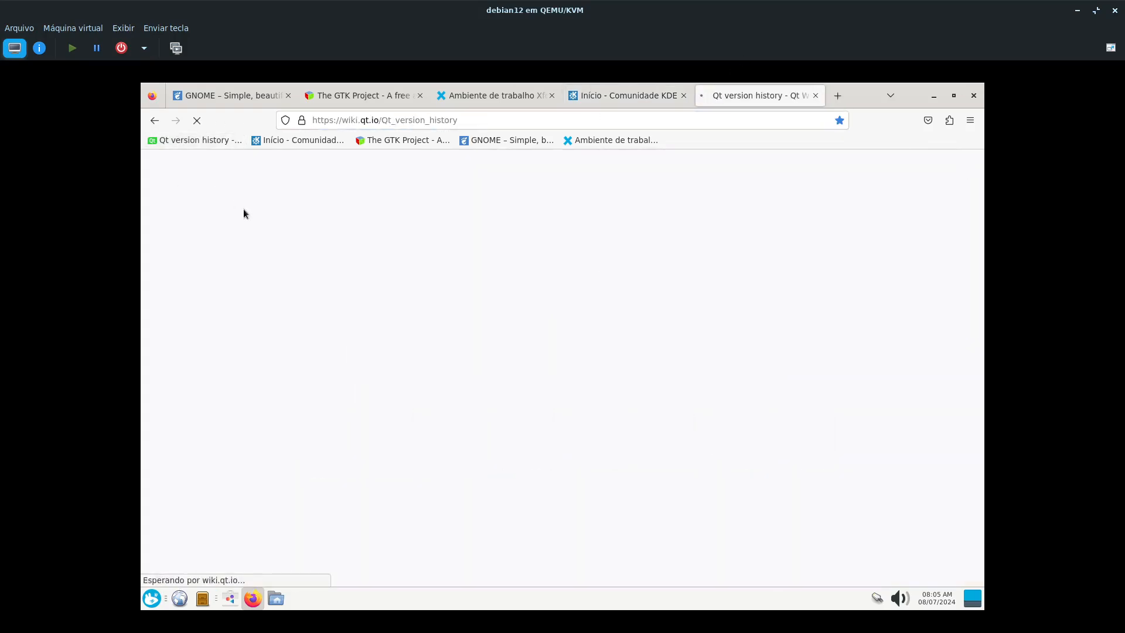
scroll(612, 340, down, 4)
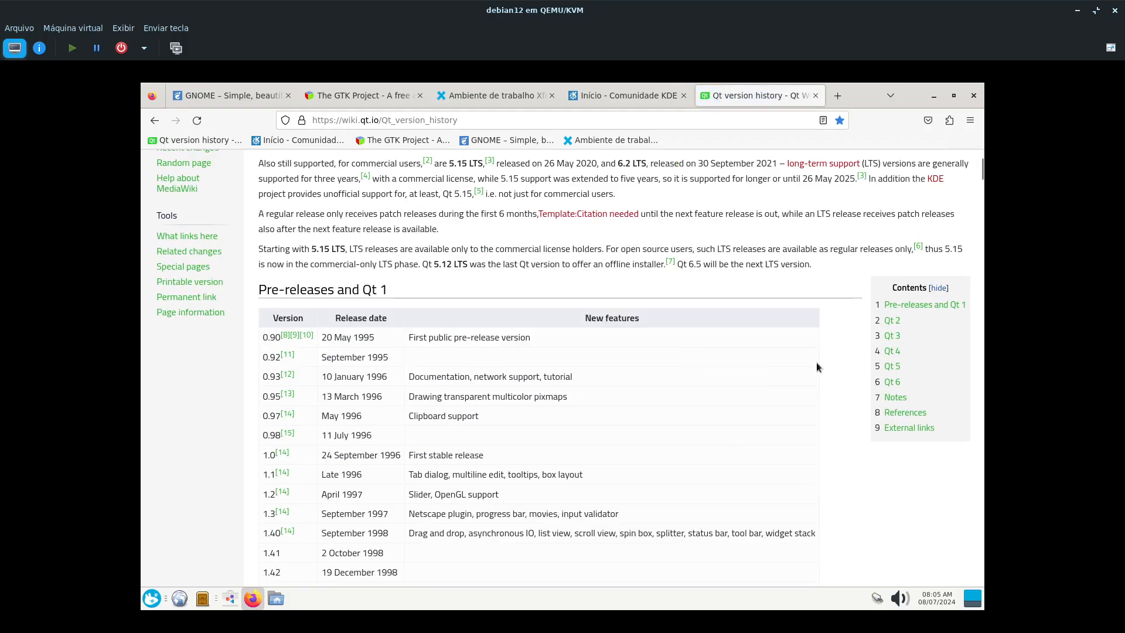
drag(863, 316, 912, 393)
click(916, 482)
scroll(915, 483, down, 8)
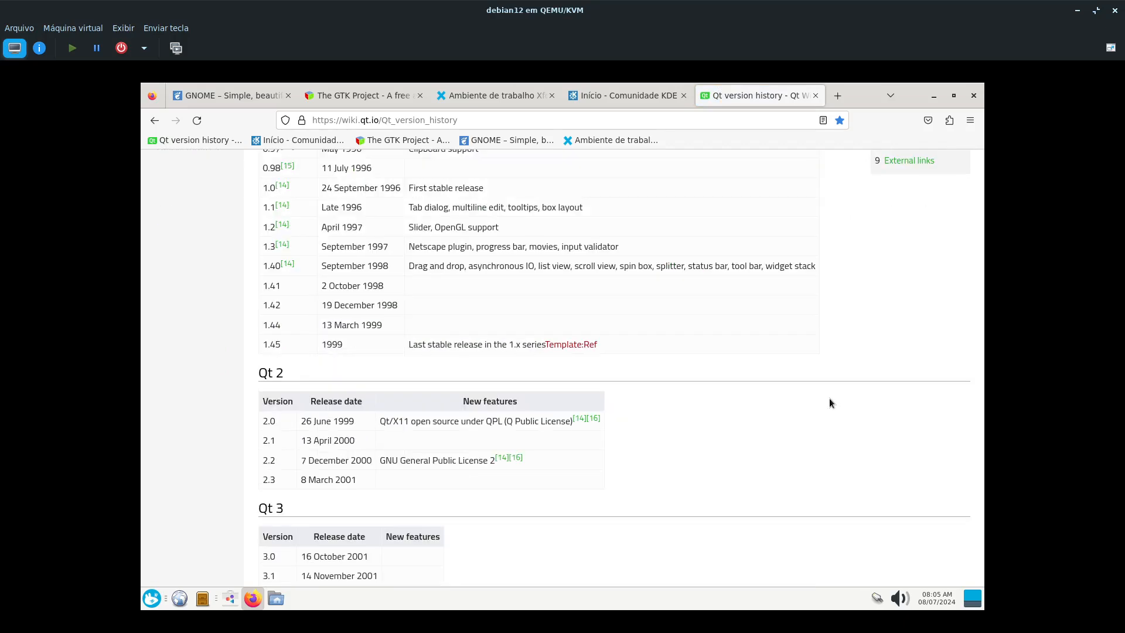
scroll(676, 314, up, 12)
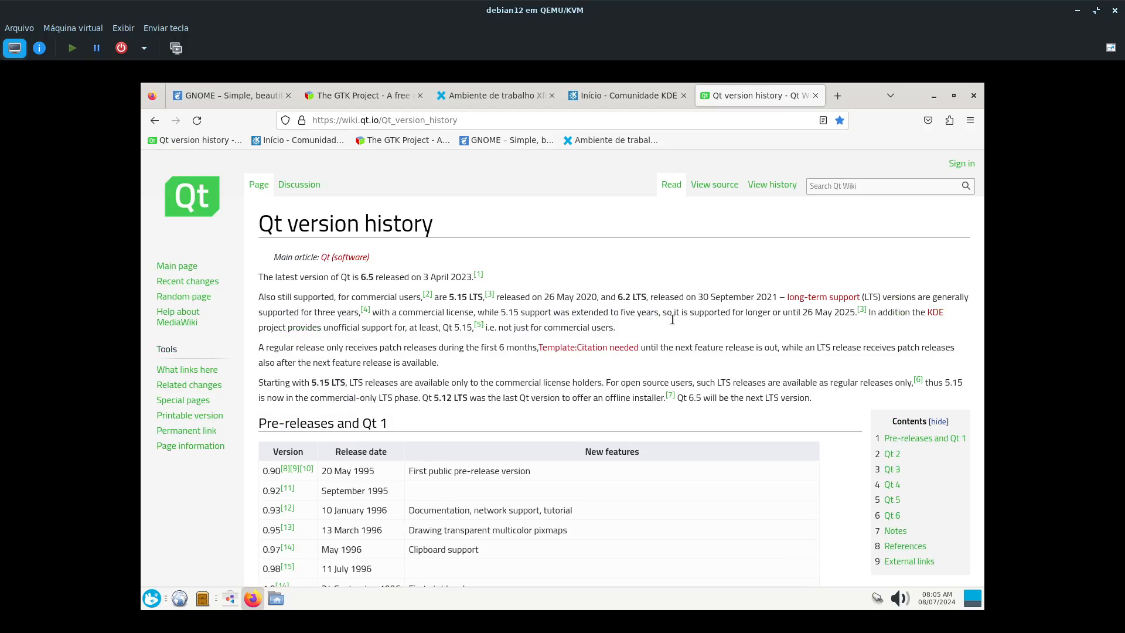
- Bring up the software centre and Thunar over the browser and arrange them so both remain in view
click(228, 601)
drag(397, 209, 456, 126)
click(275, 599)
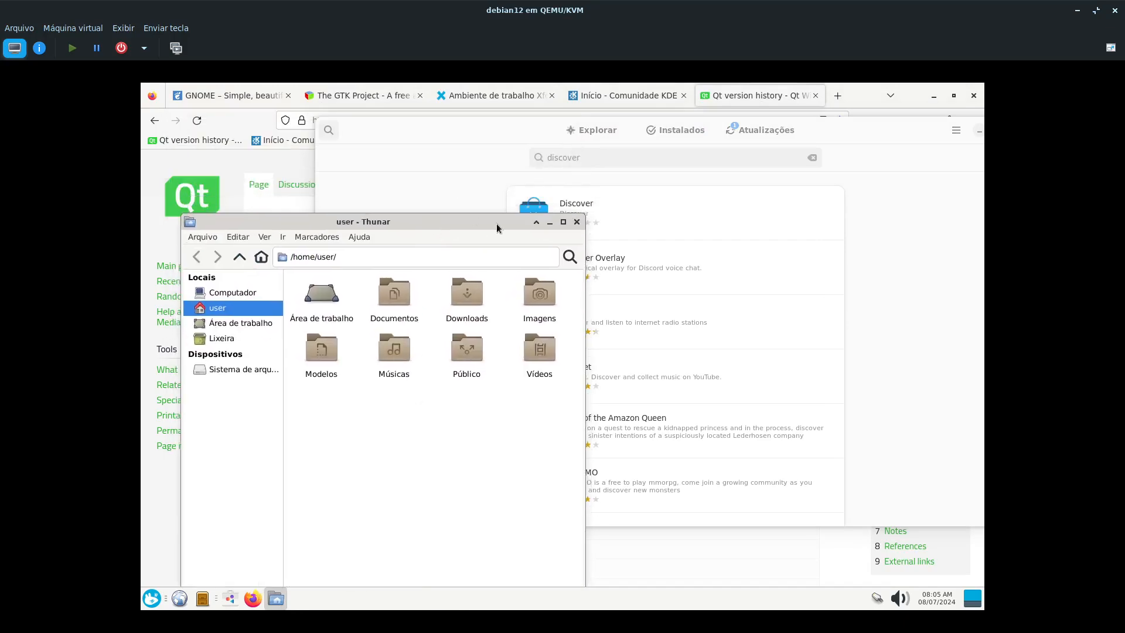
drag(497, 223, 508, 277)
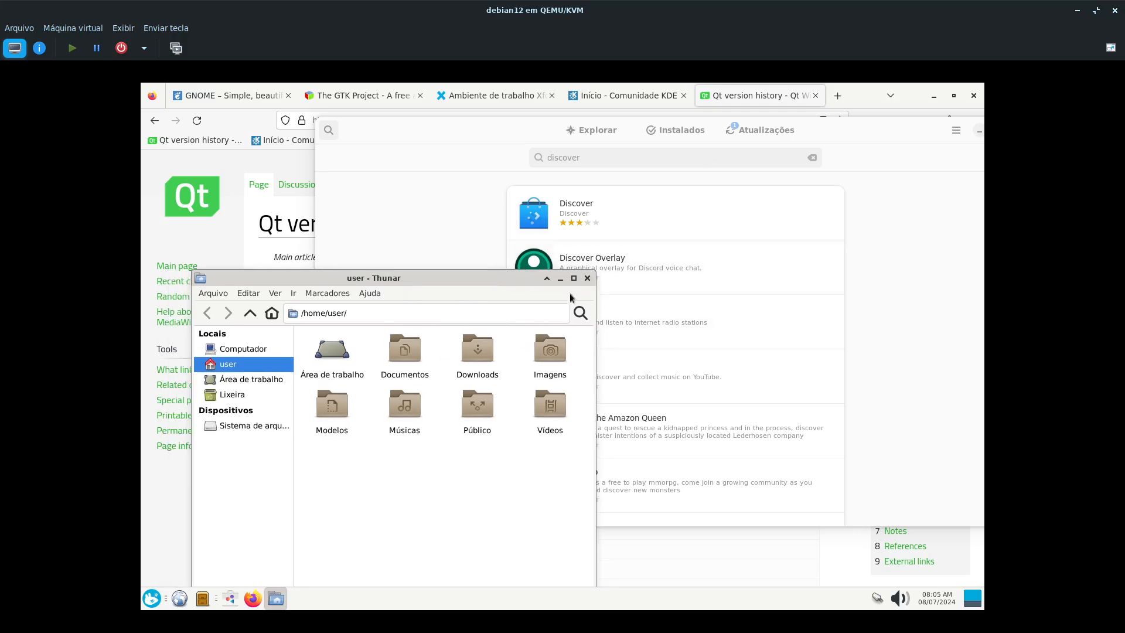
- Return to the browser and review the KDE home page from its applications back up to the Plasma section
click(156, 181)
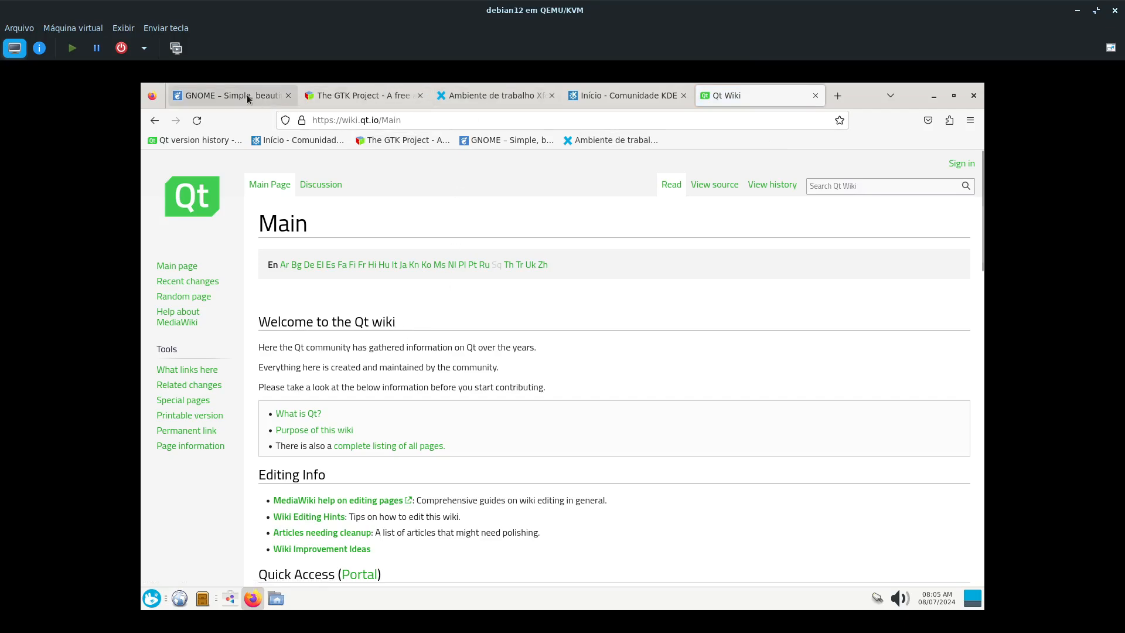
click(627, 96)
scroll(631, 332, up, 6)
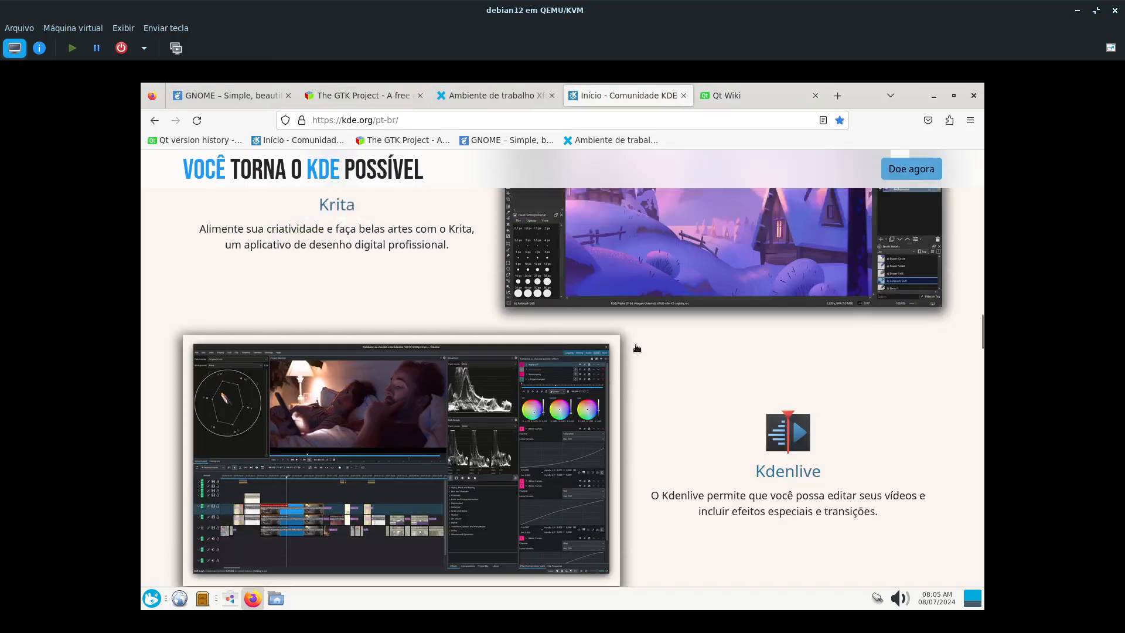
scroll(648, 356, up, 10)
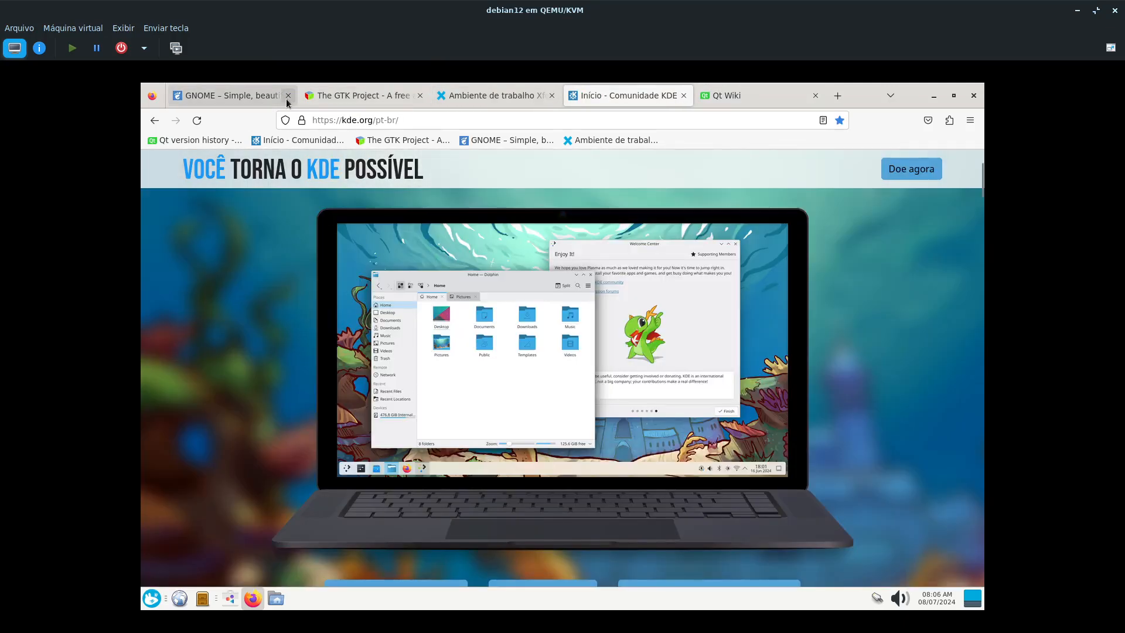
- Close the GNOME and GTK Project browser tabs
click(287, 101)
click(288, 101)
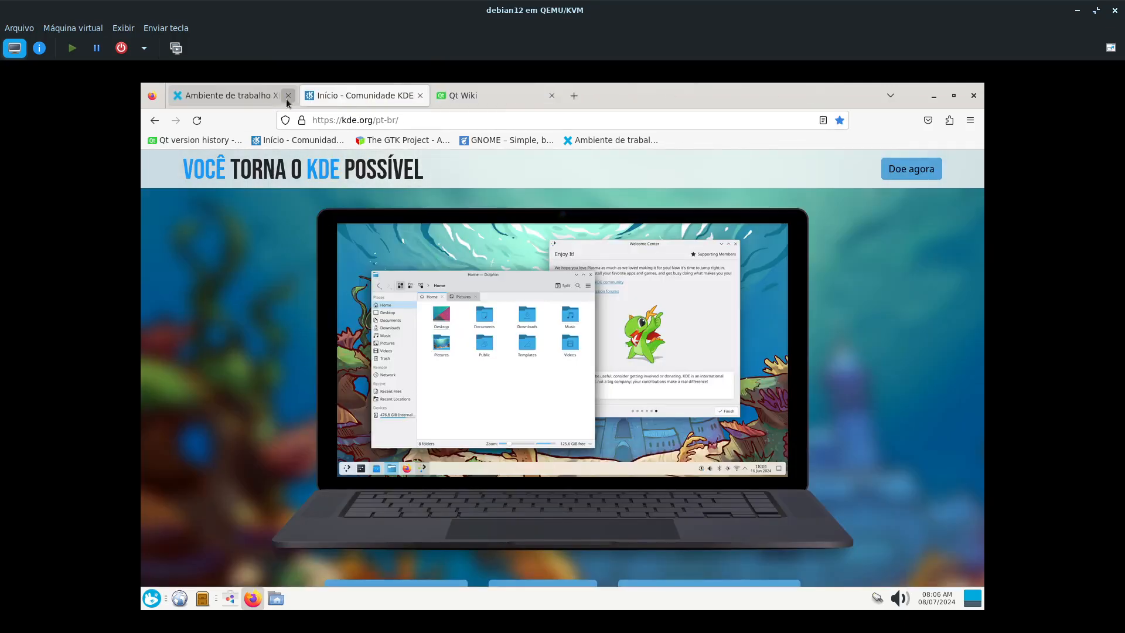
- Close the remaining browser tabs and bring the software centre to the front of Thunar
click(287, 100)
click(287, 101)
click(287, 101)
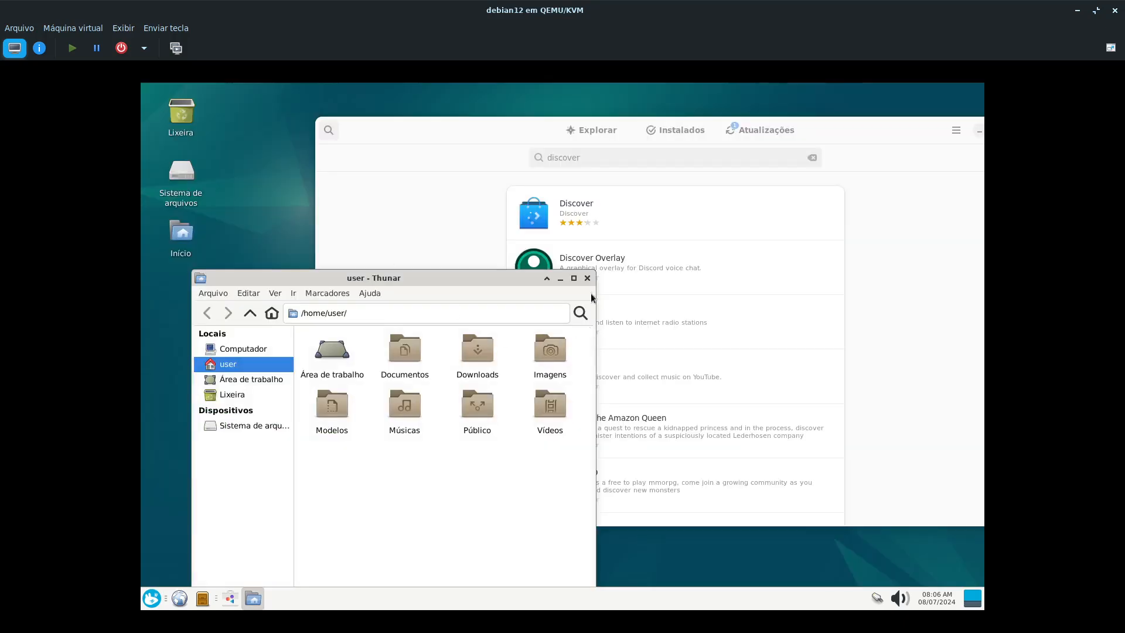
click(972, 236)
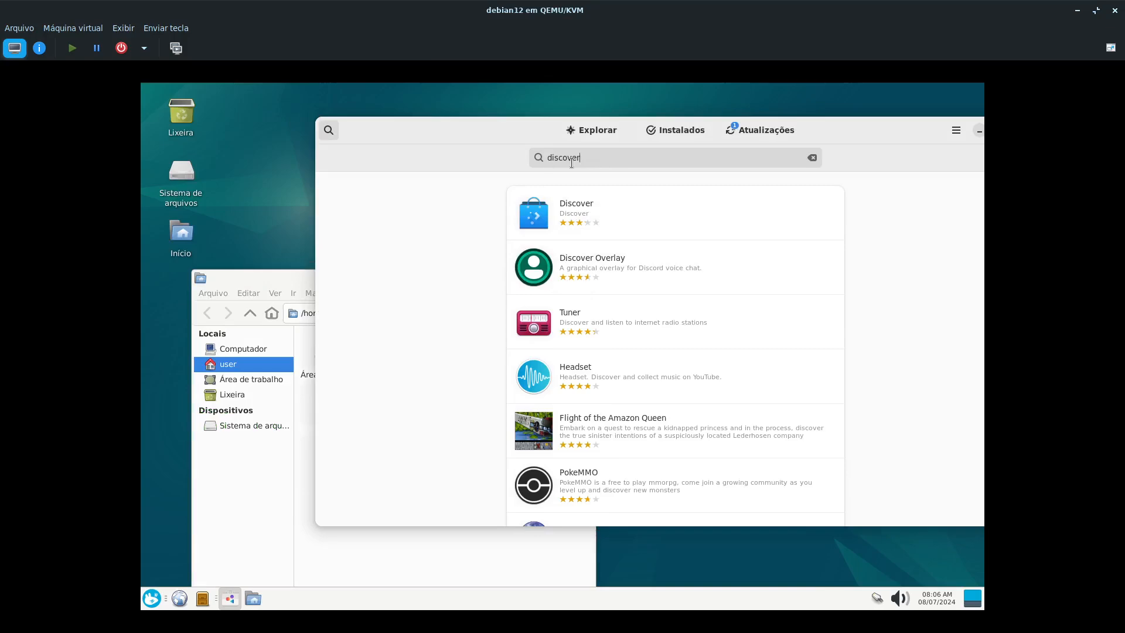
- Open Discover's details in the software centre, bring the whole window into view and check the available installation sources
click(606, 201)
drag(772, 130, 544, 118)
drag(666, 120, 775, 129)
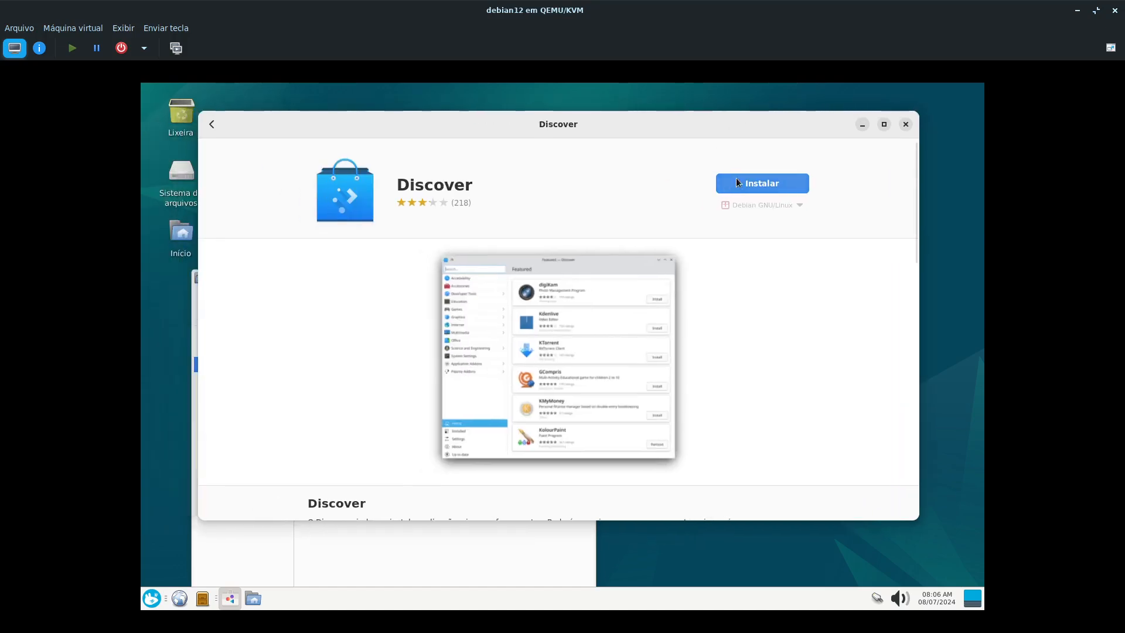
click(798, 203)
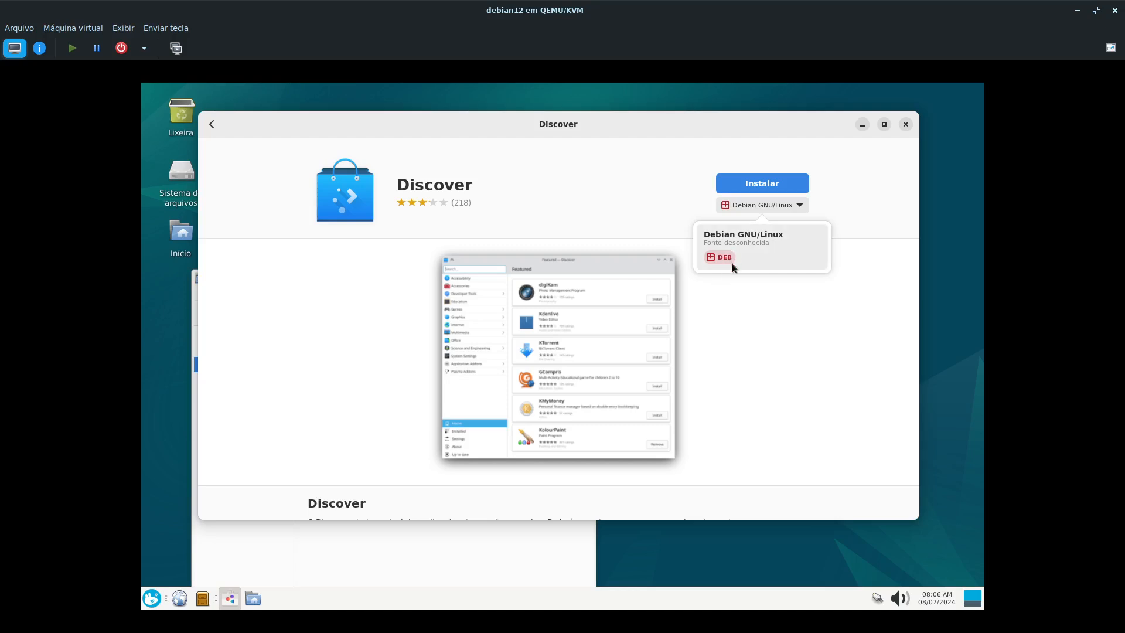
click(589, 184)
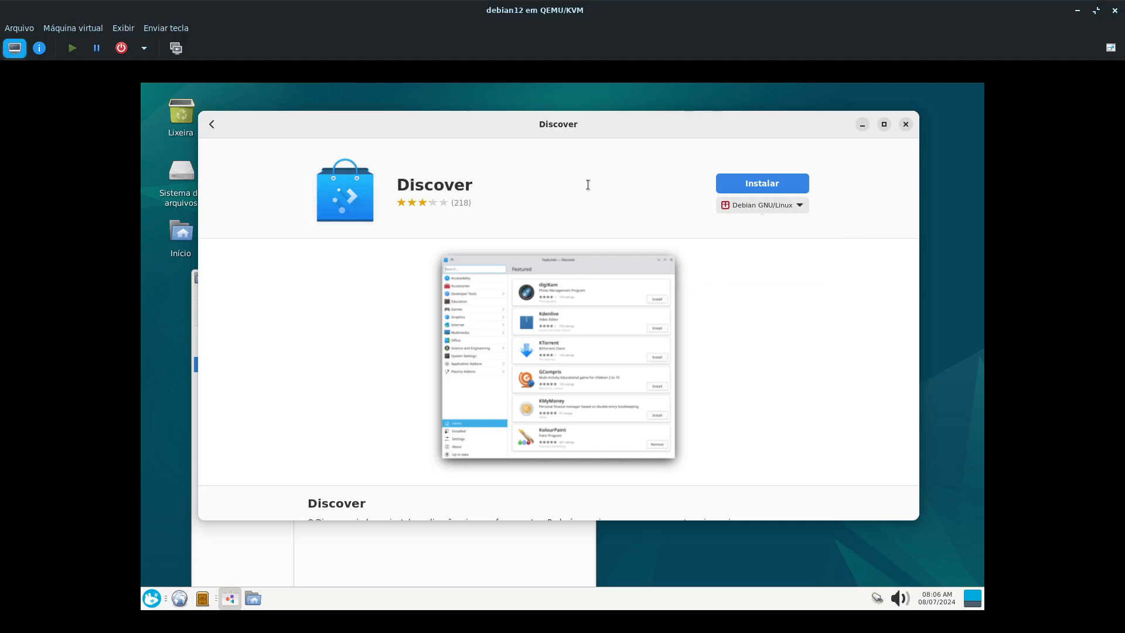
- Close the software centre and Thunar, and launch the Synaptic package manager, authenticating with the account password
click(906, 126)
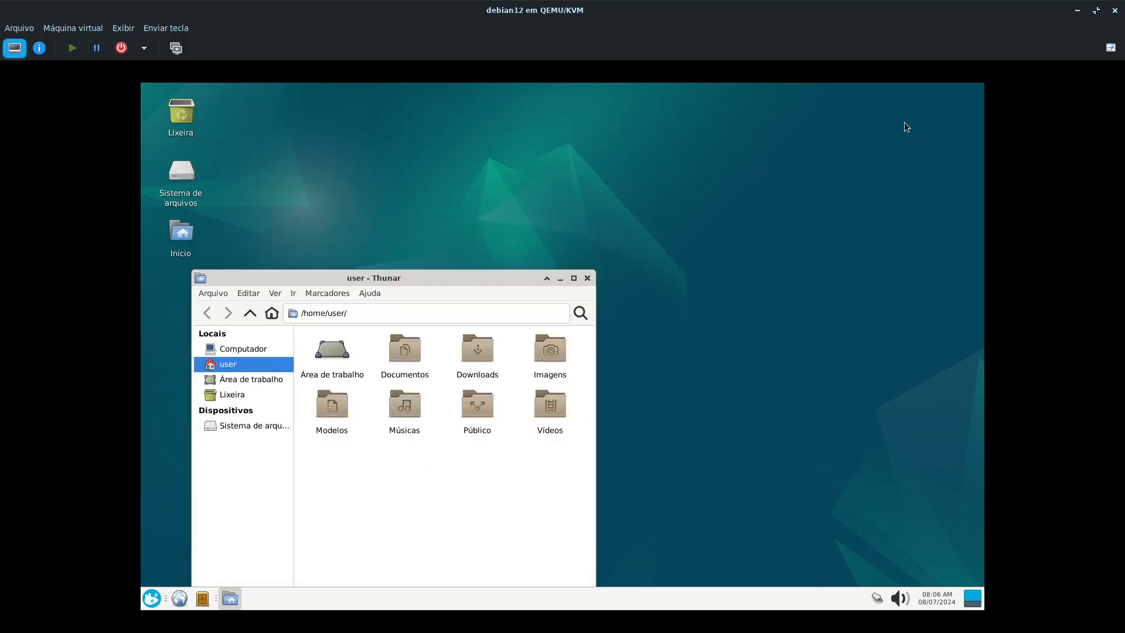
click(587, 278)
click(152, 599)
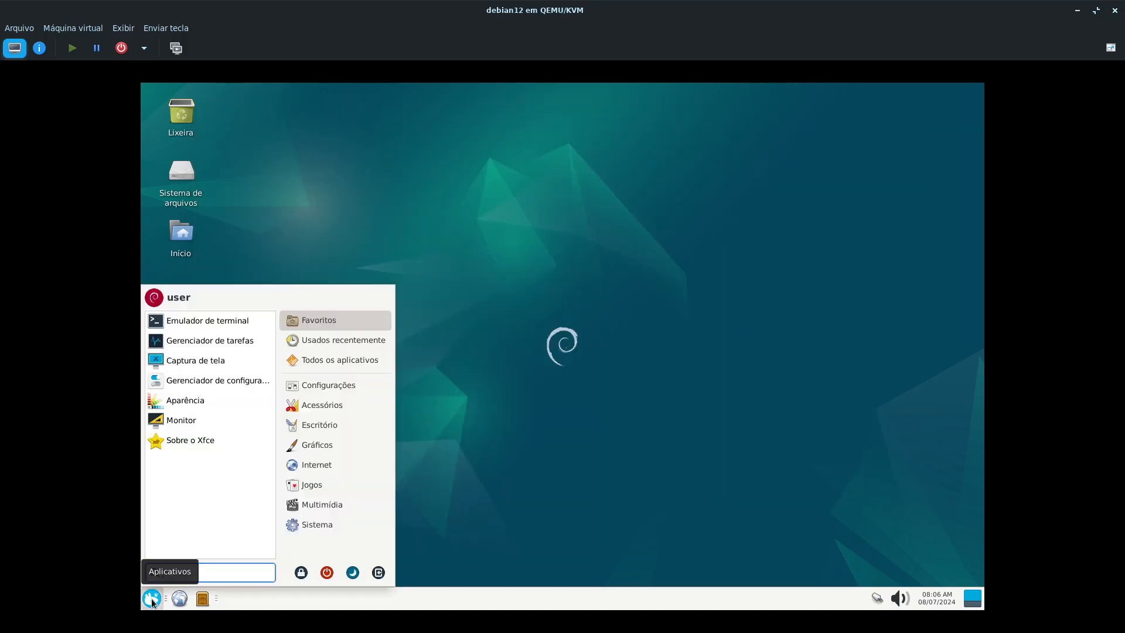
text(syna)
key(Return)
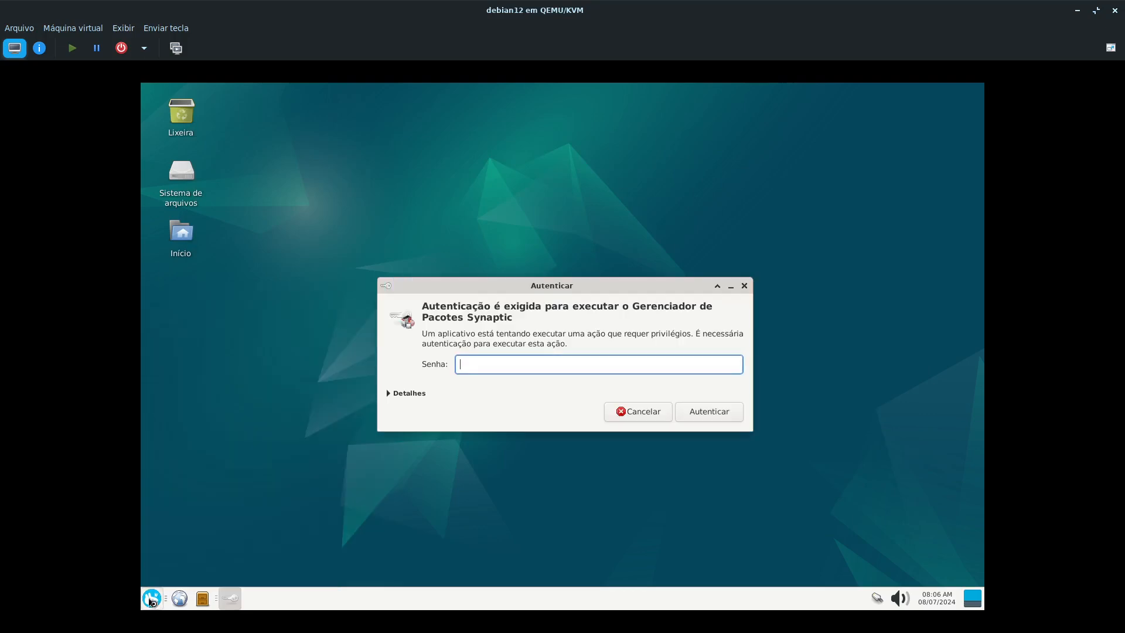
text(****)
key(Return)
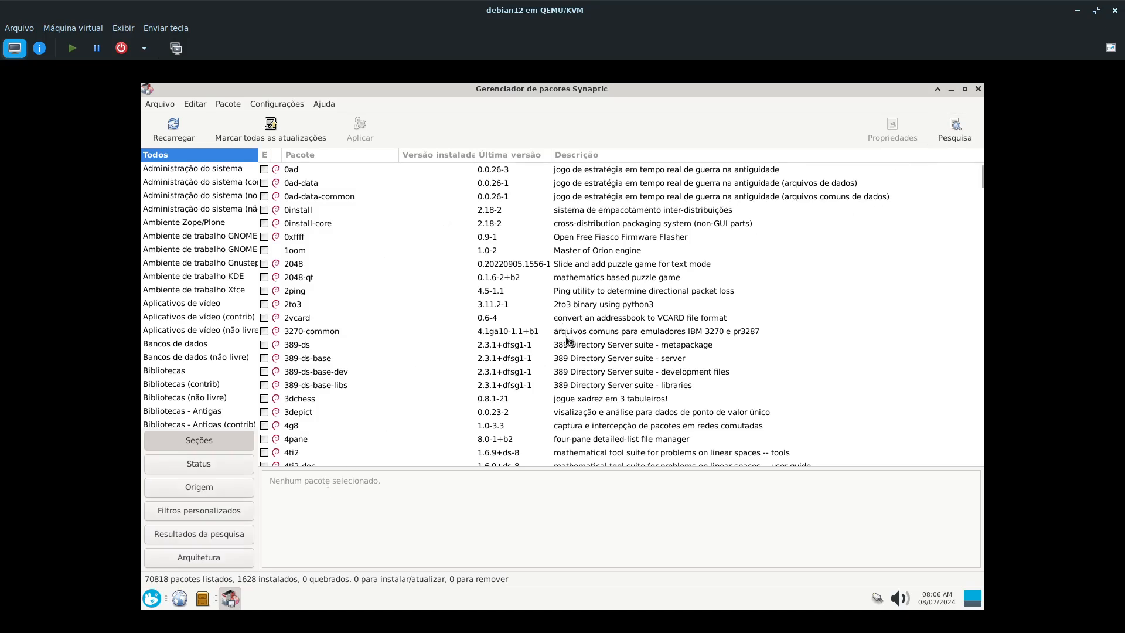
- Visit deb-multimedia.org in Firefox ESR to view the repository's home page, and close the browser
click(154, 599)
mouse_move(323, 463)
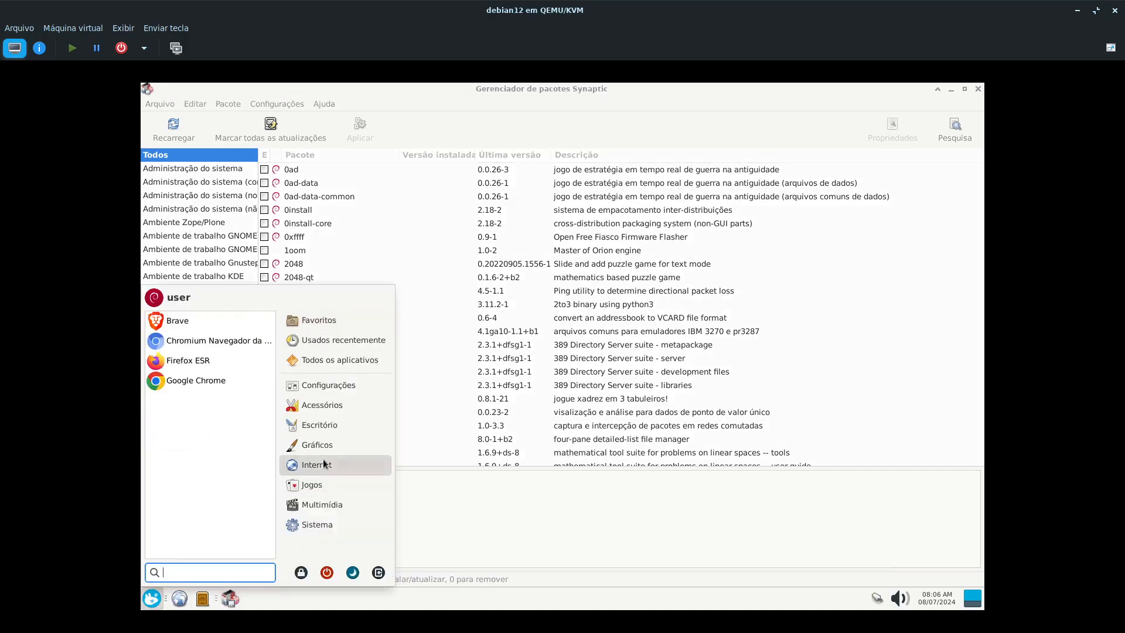
click(223, 365)
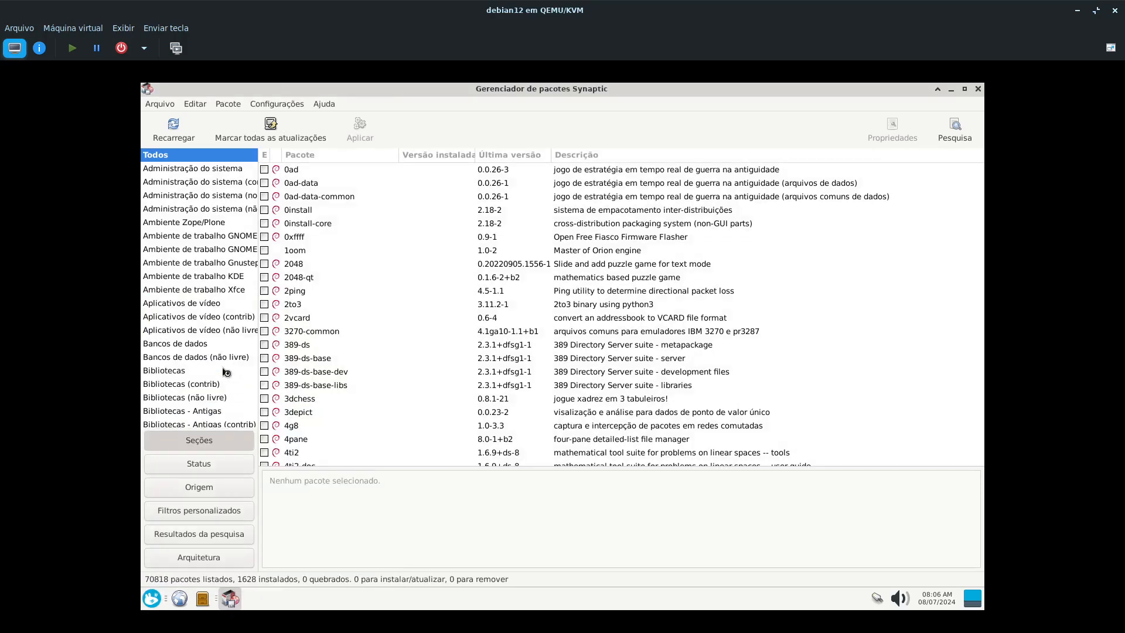
click(339, 120)
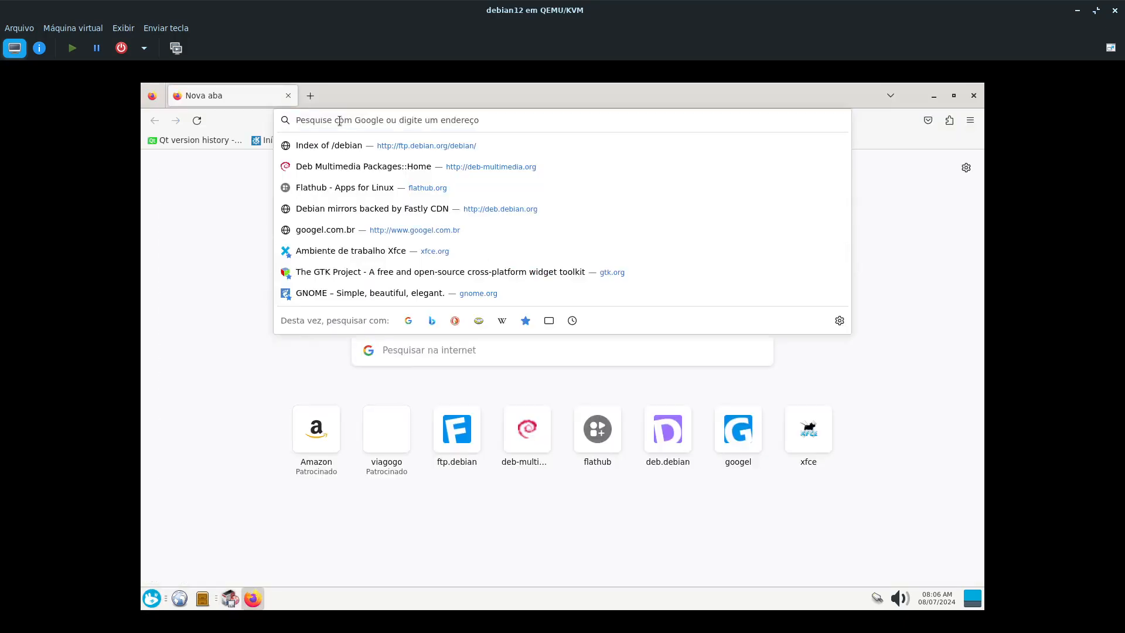
text(deb-multimedia.org/)
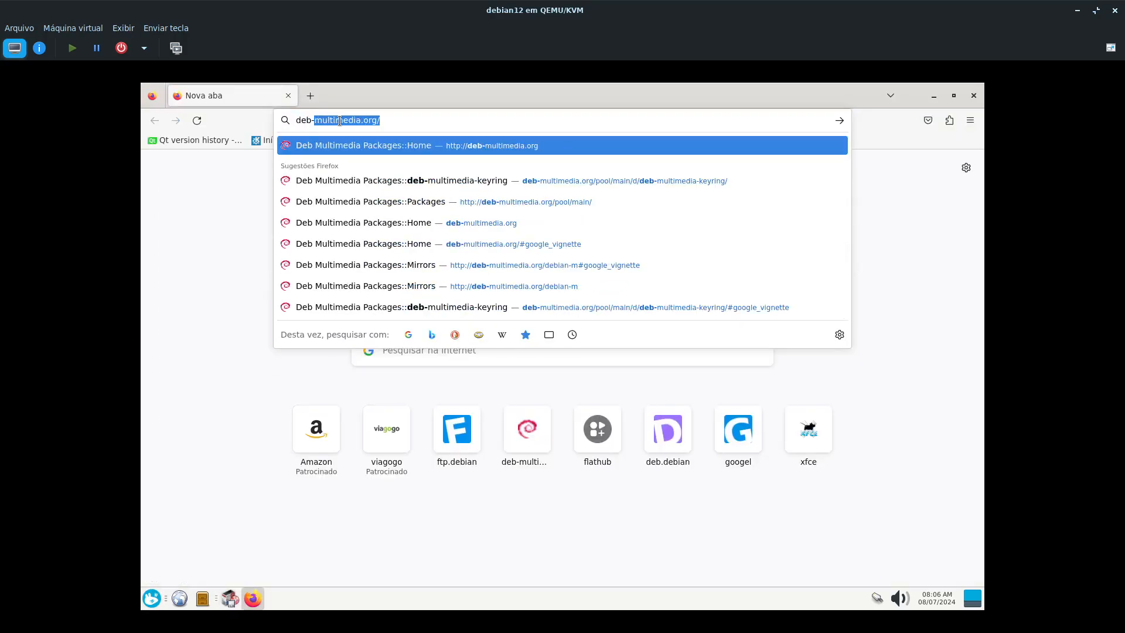
key(Return)
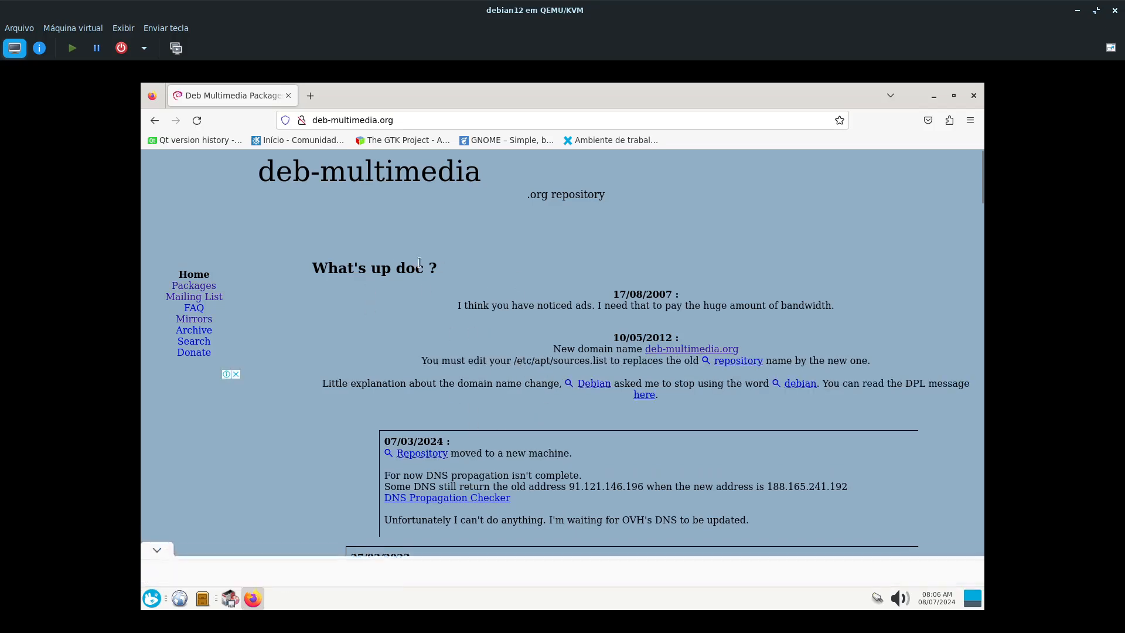
click(974, 95)
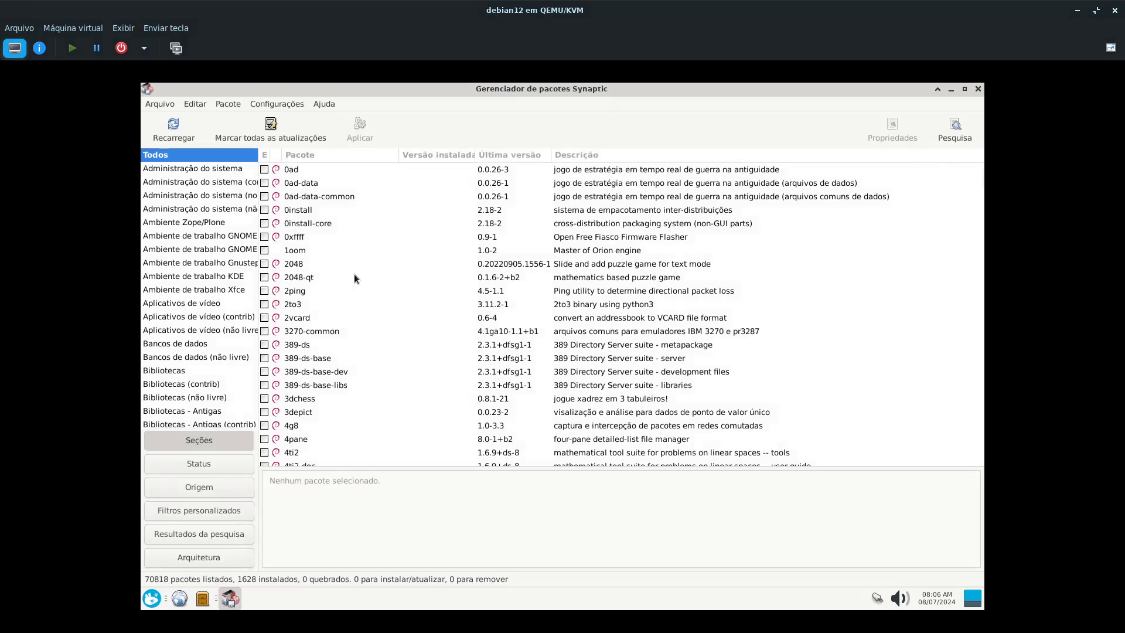
click(275, 105)
click(285, 136)
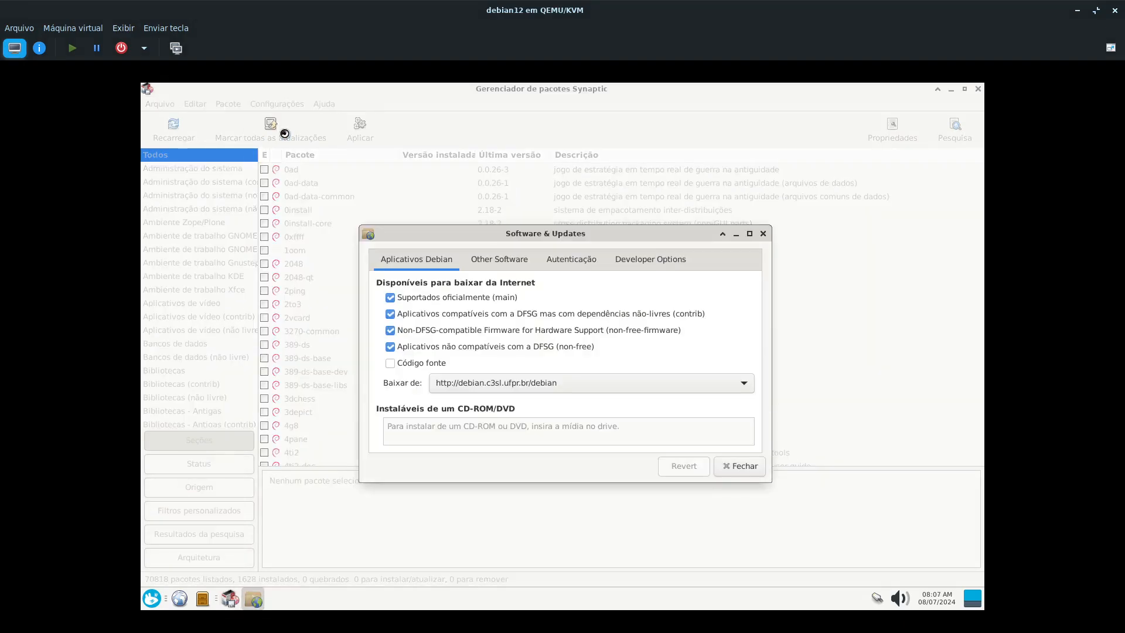
click(511, 261)
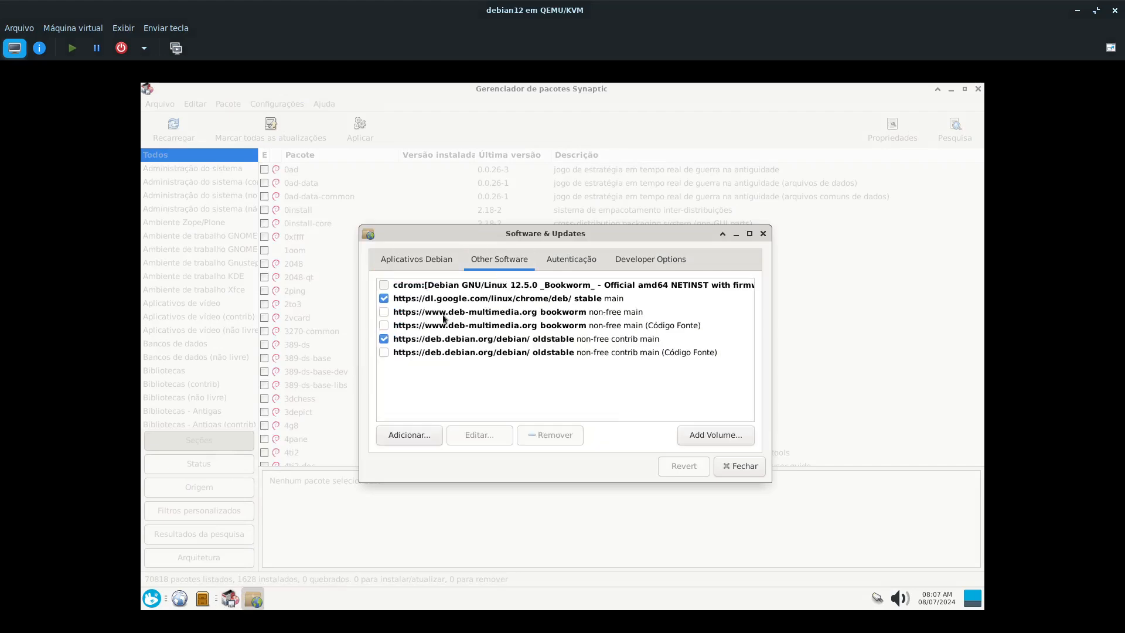
click(383, 313)
click(742, 464)
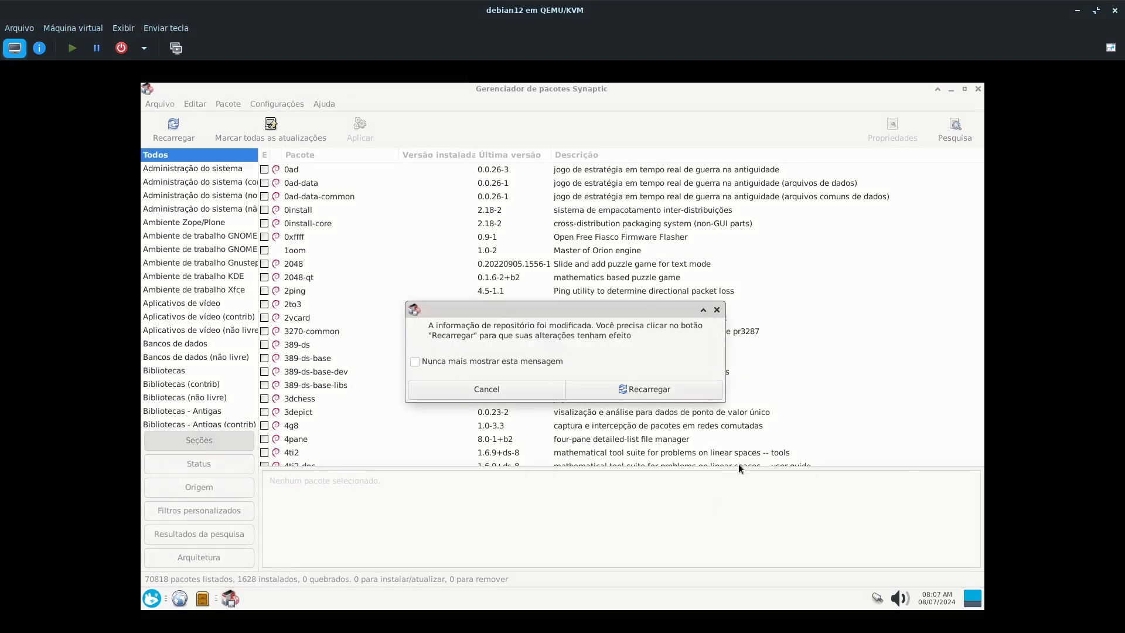
- Reload the package information with the individual downloaded files displayed
click(674, 391)
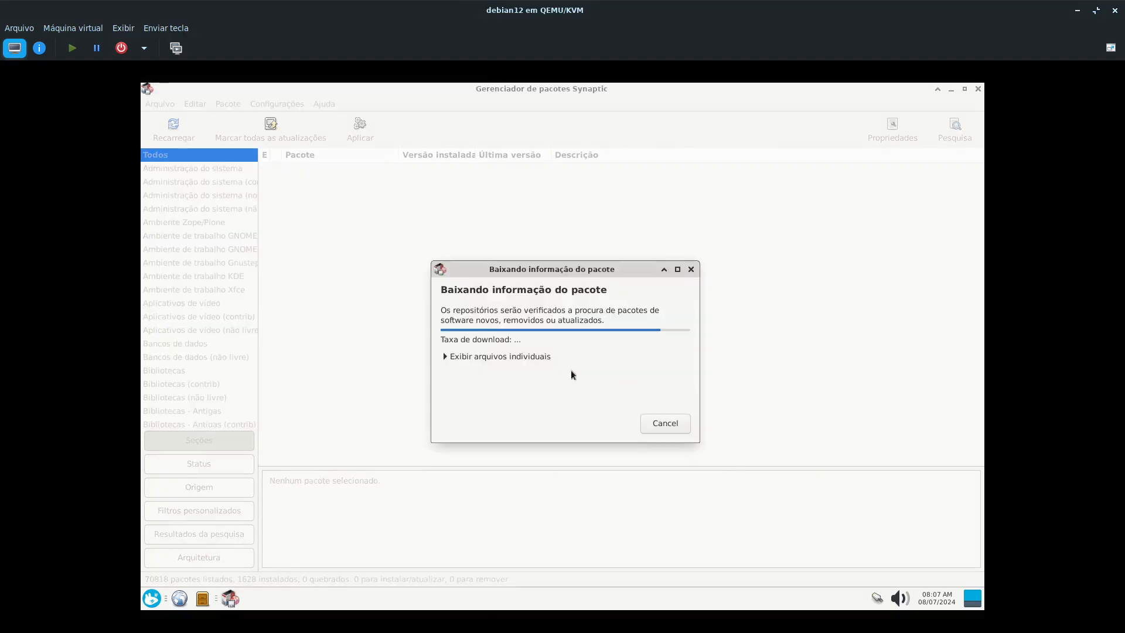
click(451, 358)
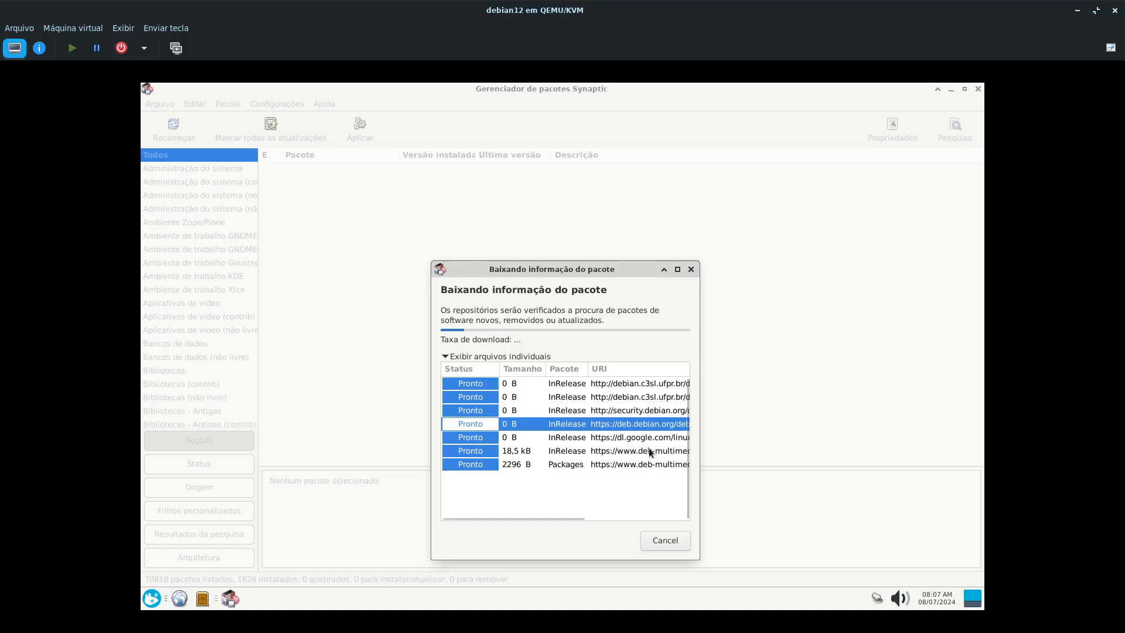
click(649, 449)
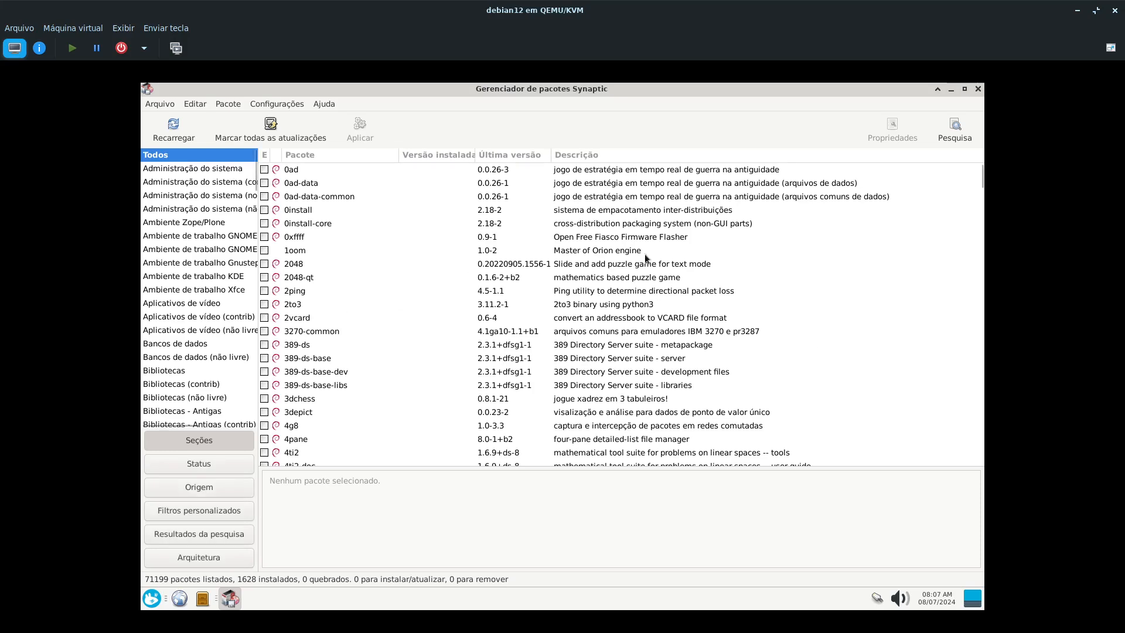
- Search the names and descriptions of the packages for plasma-discover
click(955, 129)
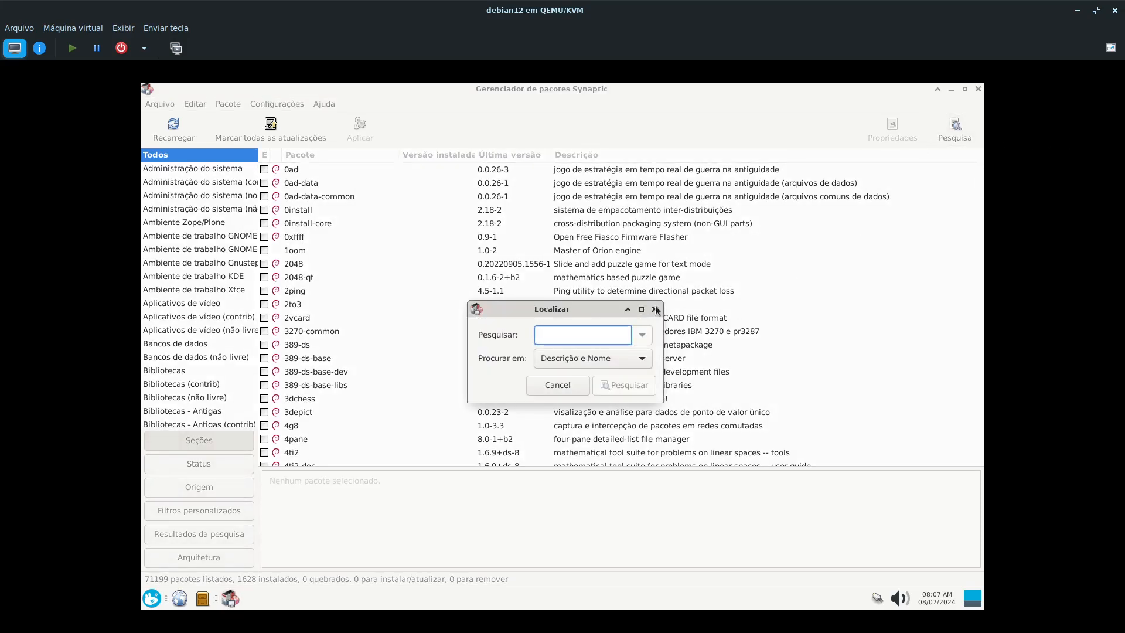
drag(606, 311, 565, 274)
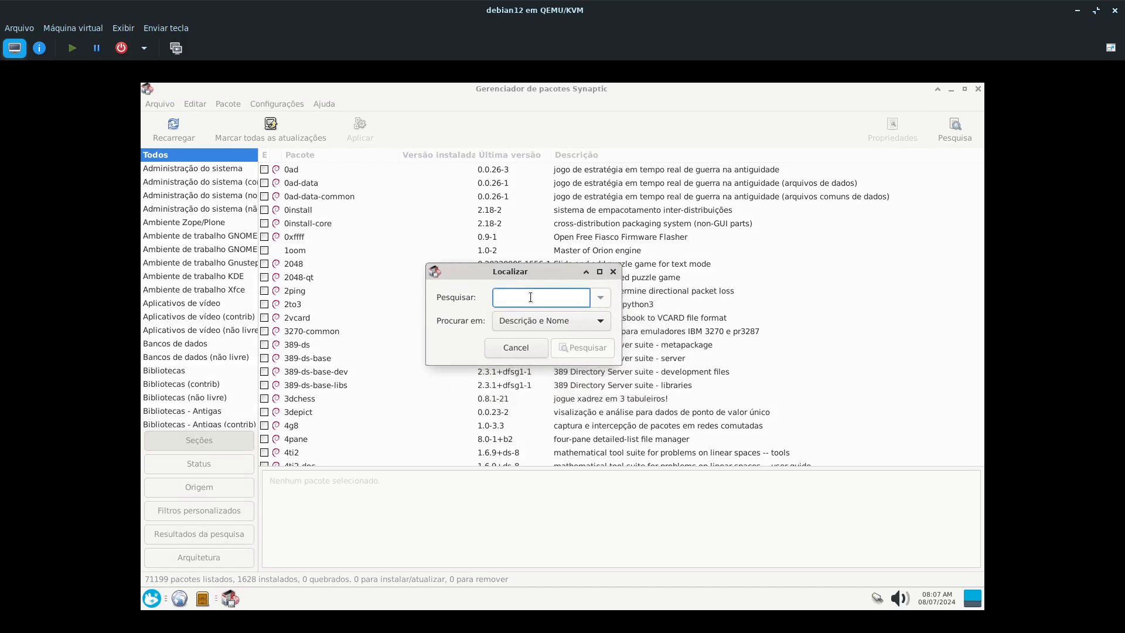
text(pla)
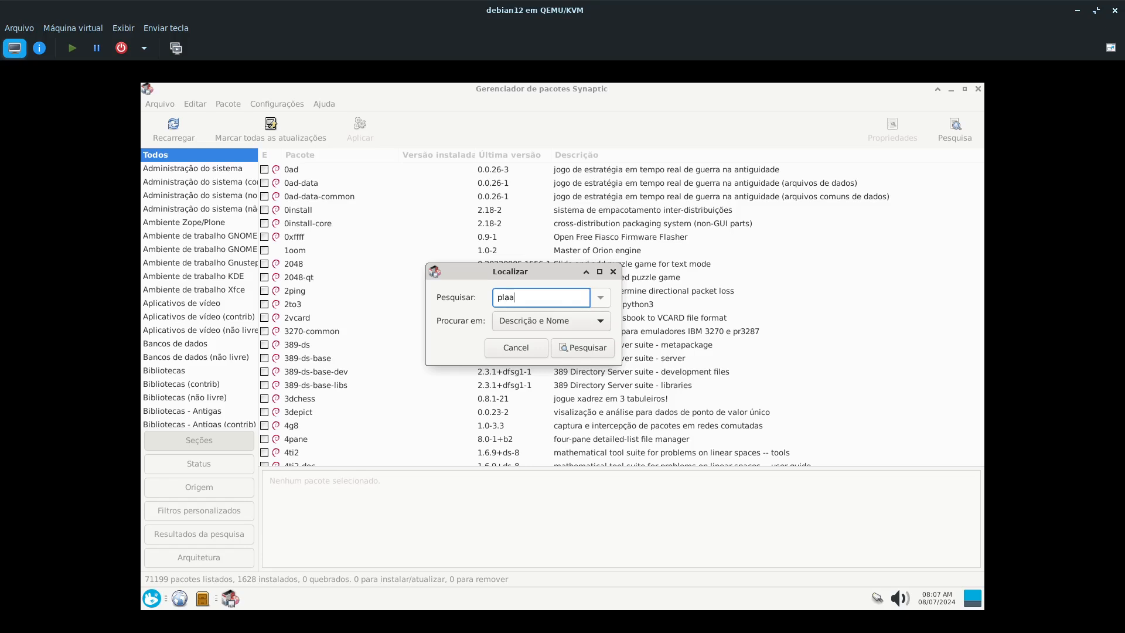
text(sma-discover)
click(607, 349)
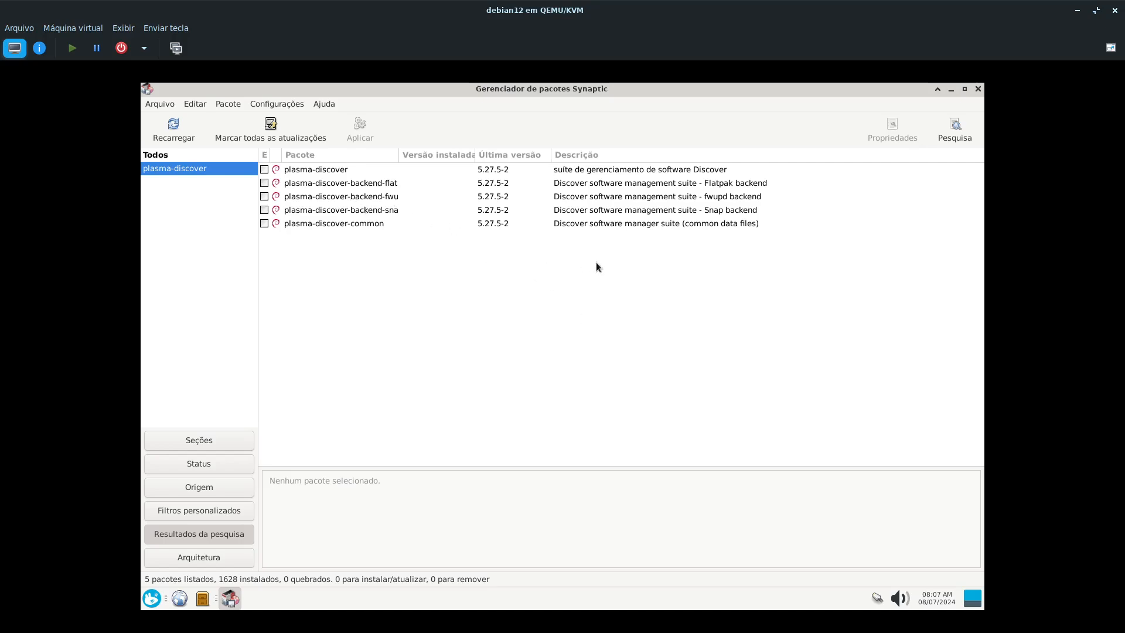
- Inspect the descriptions of plasma-discover and its Flatpak and Snap backend packages
click(304, 170)
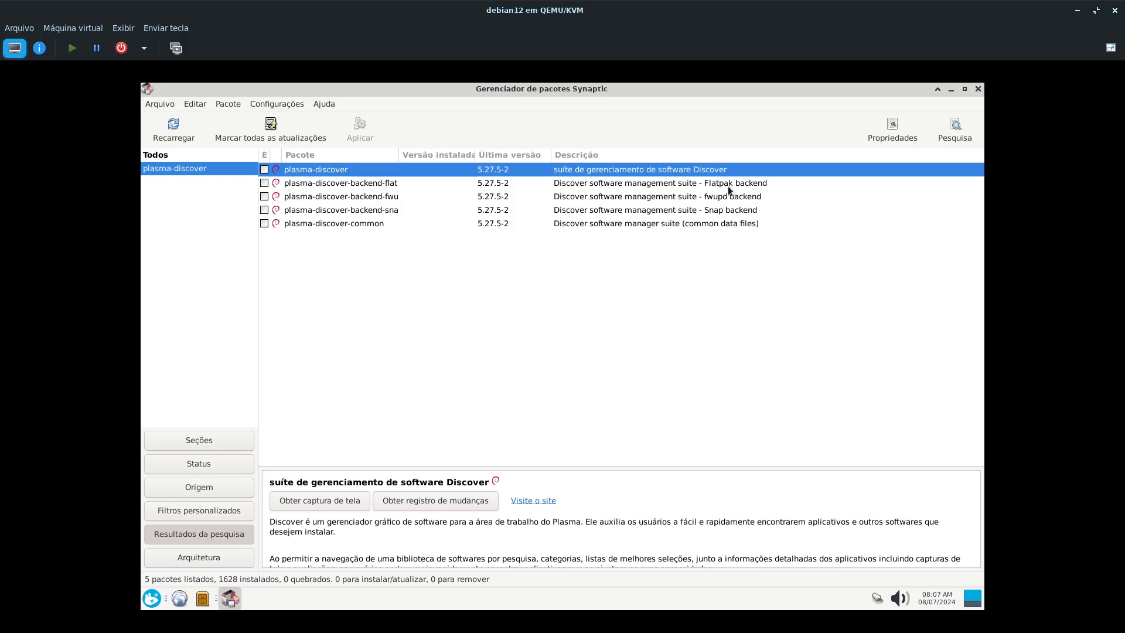
click(360, 183)
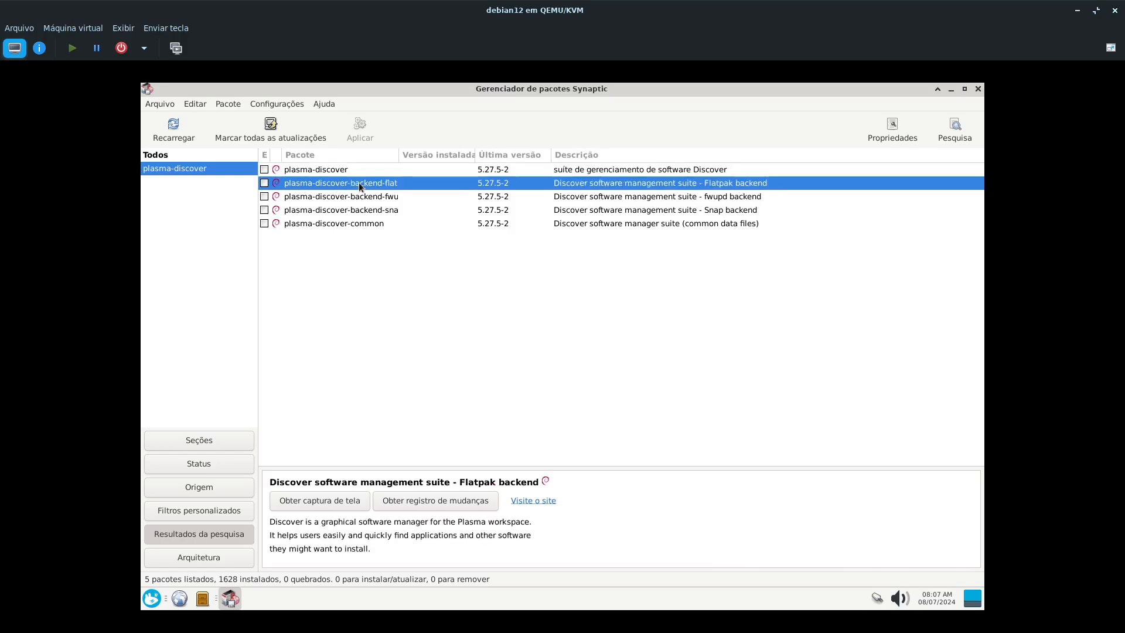
click(705, 210)
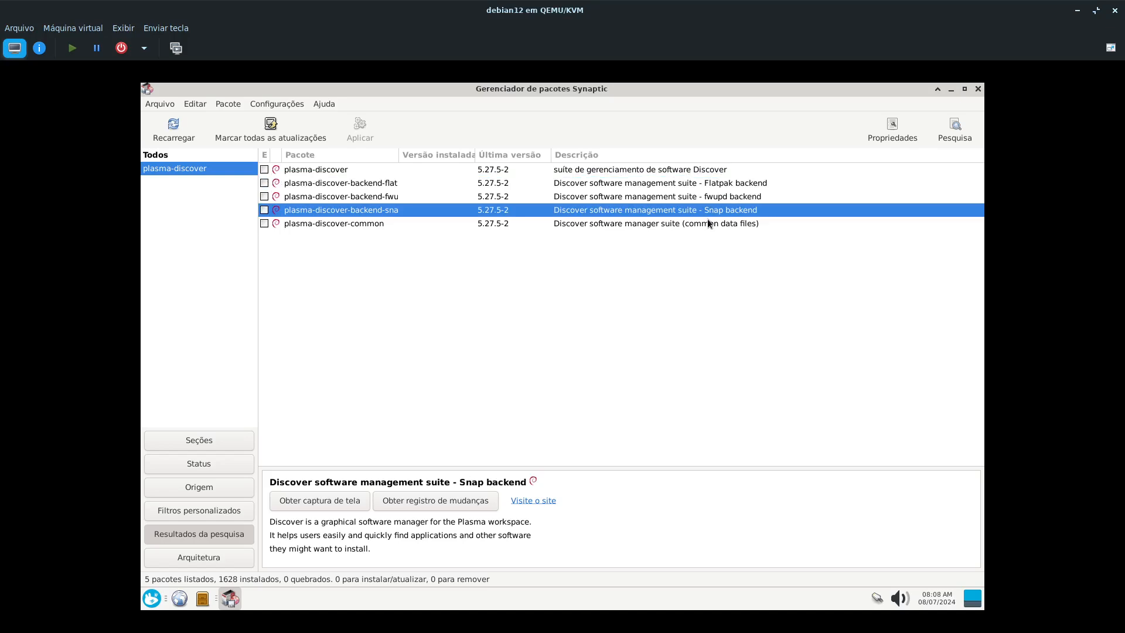
- Request installation of plasma-discover and review the full list of additional packages it requires
double_click(324, 170)
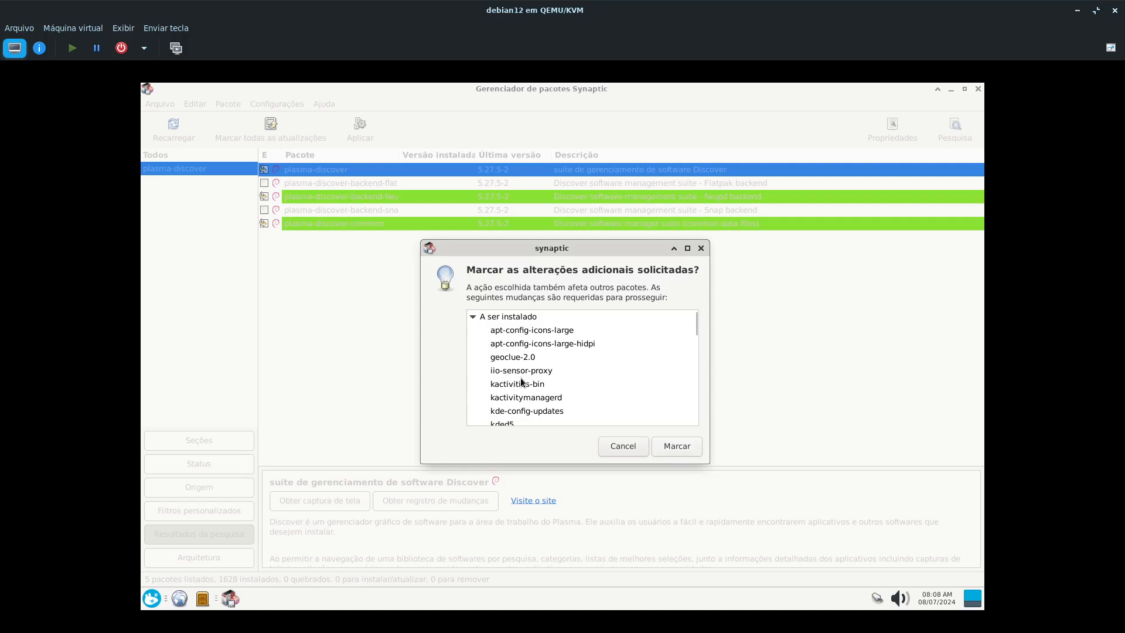
scroll(520, 377, down, 2)
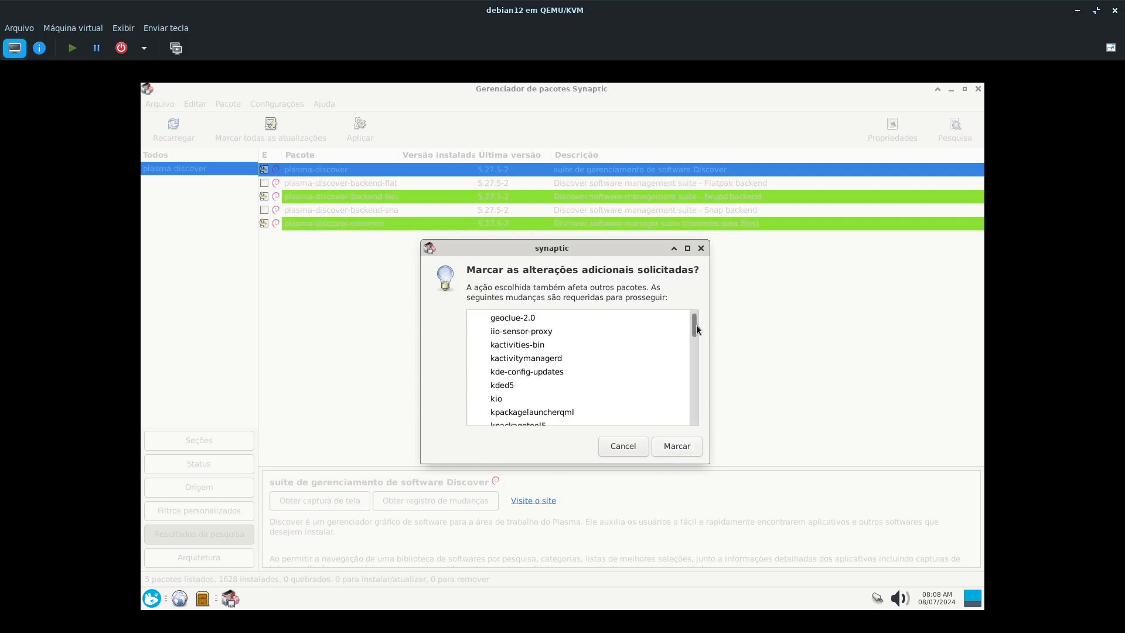
drag(696, 324, 694, 325)
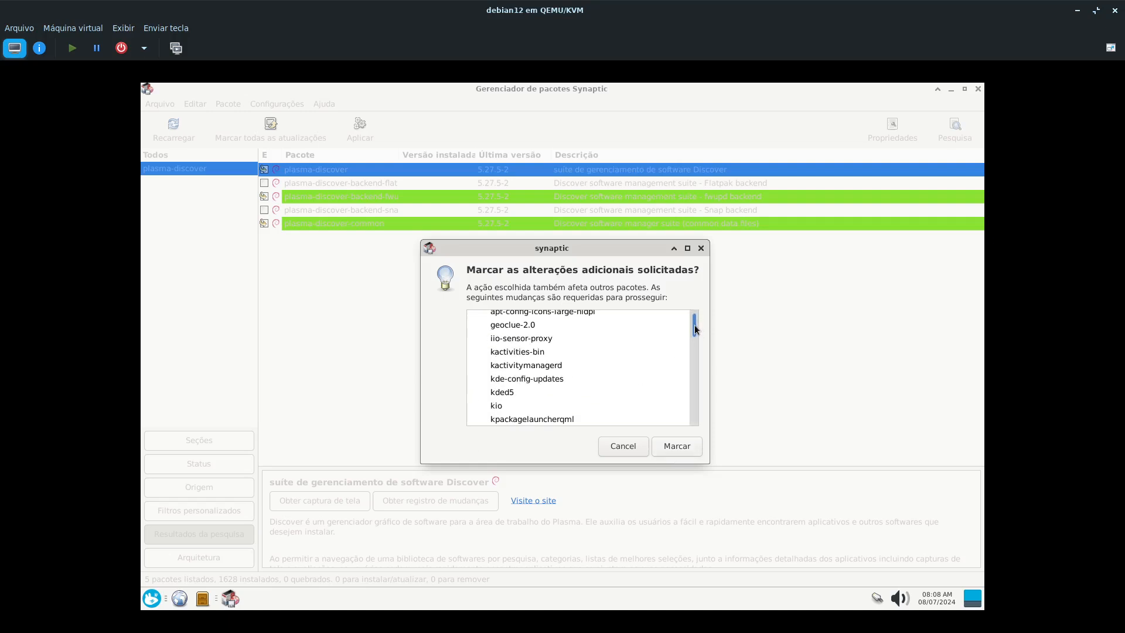
click(502, 379)
click(504, 391)
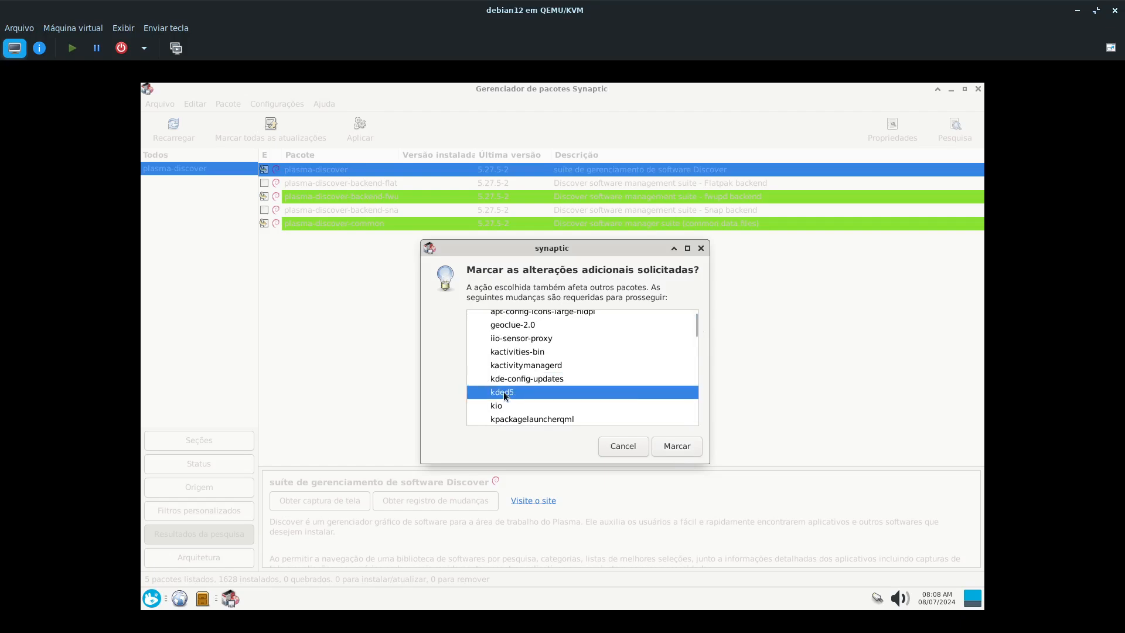
scroll(621, 371, down, 3)
scroll(622, 377, down, 8)
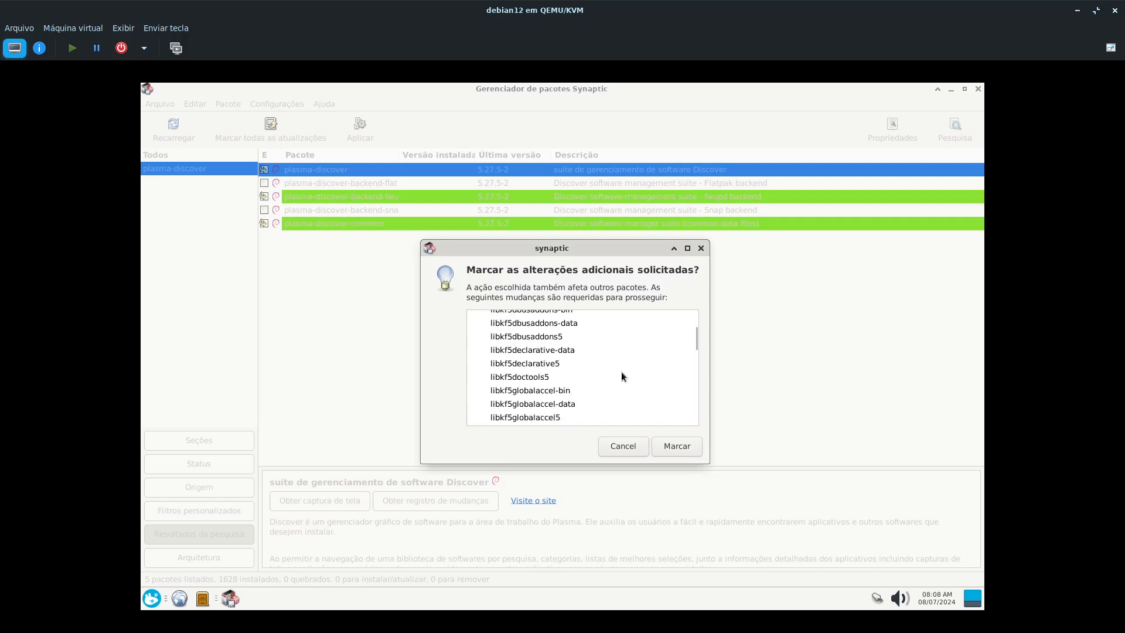
scroll(619, 385, down, 5)
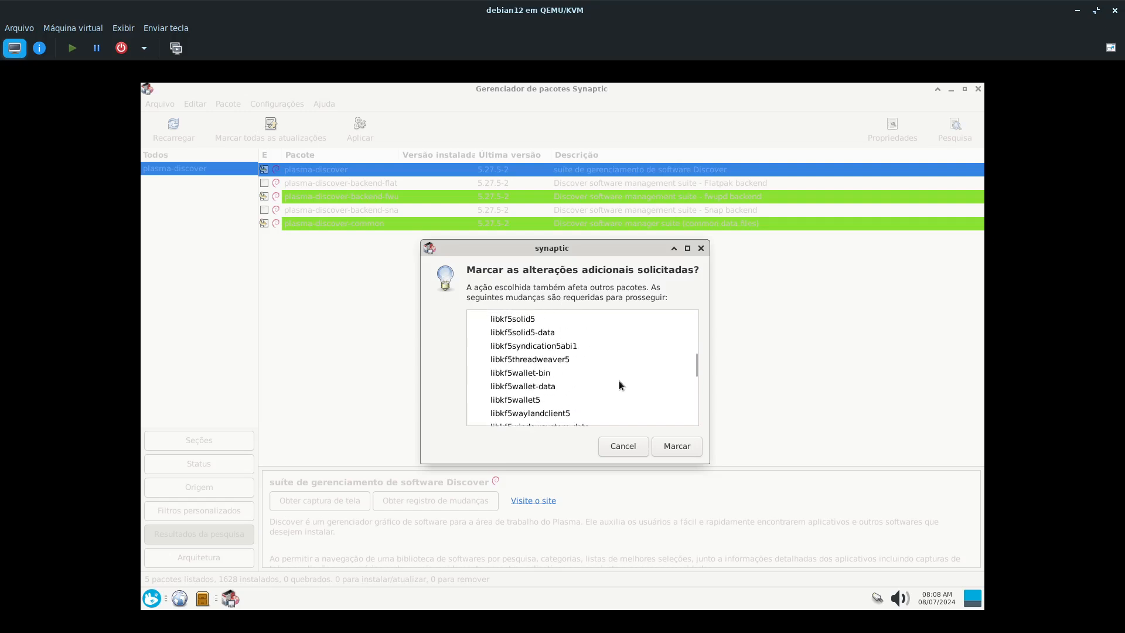
scroll(614, 377, down, 4)
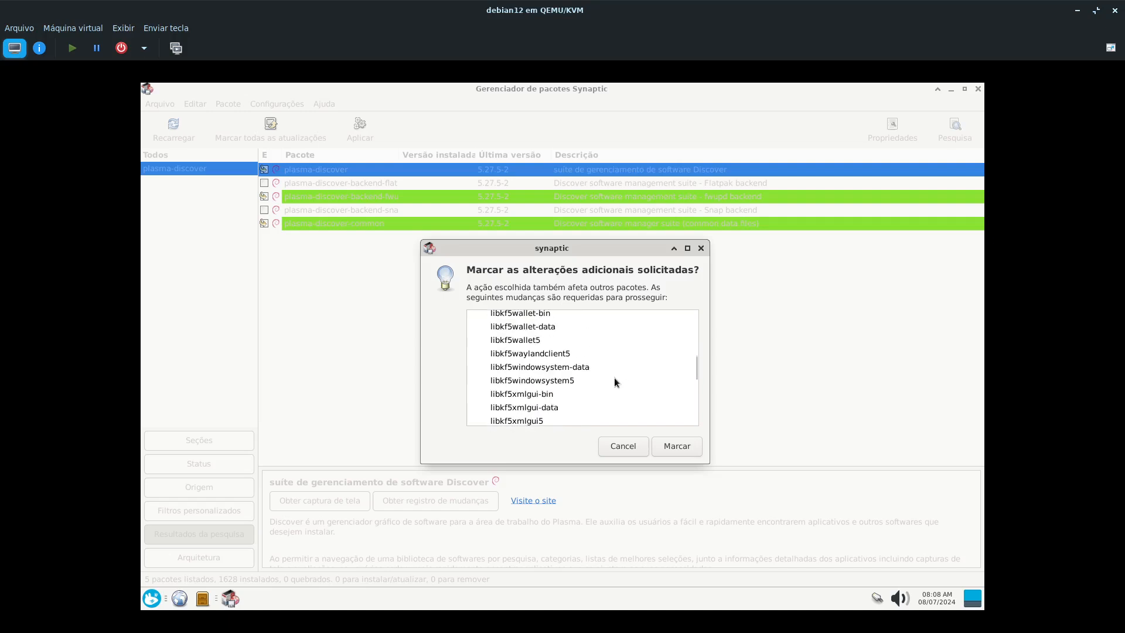
click(508, 382)
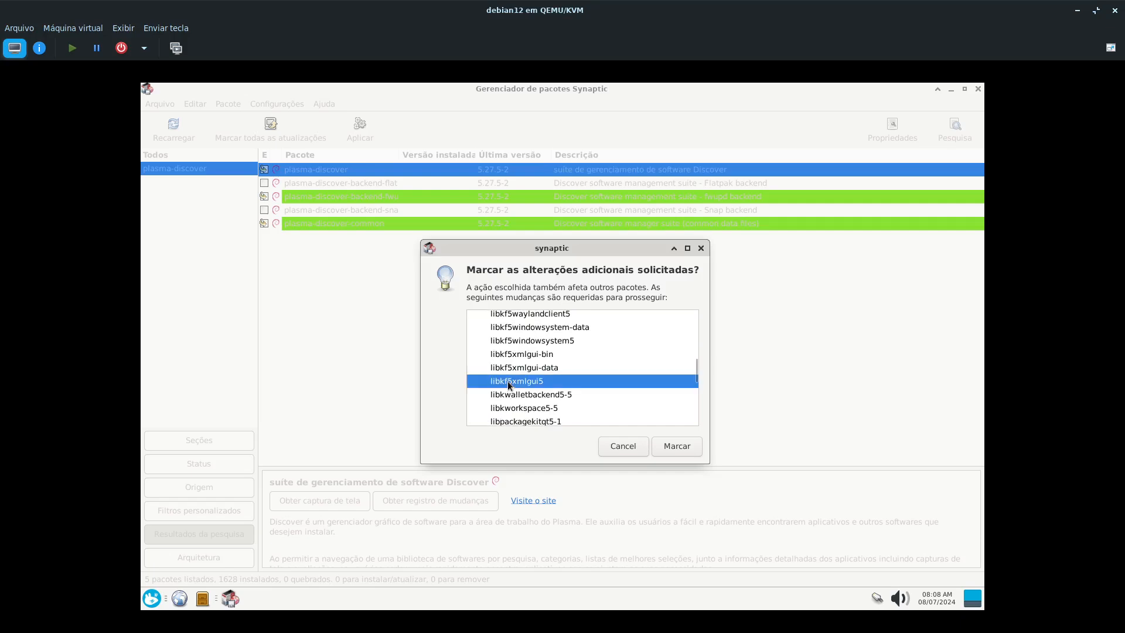
scroll(507, 381, down, 2)
scroll(511, 361, down, 10)
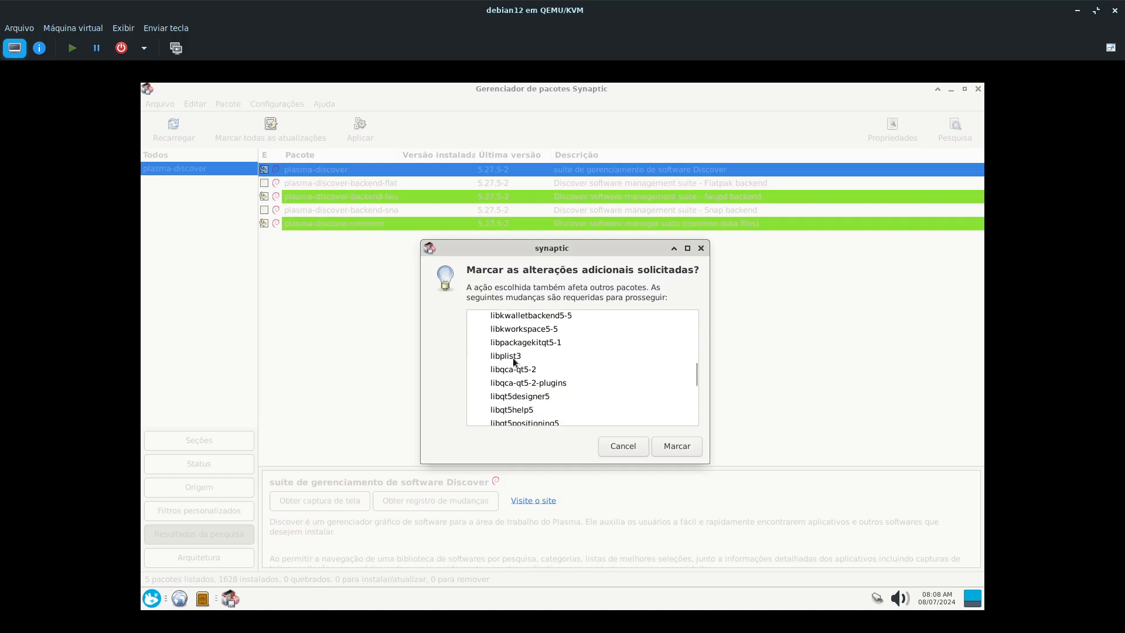
click(508, 351)
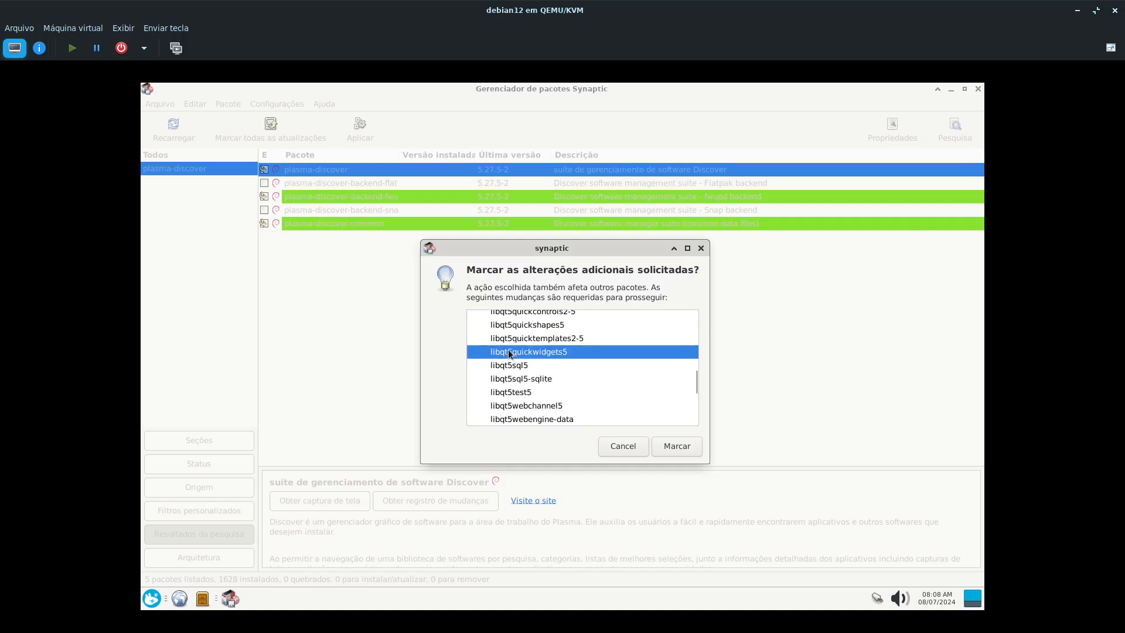
scroll(511, 351, down, 10)
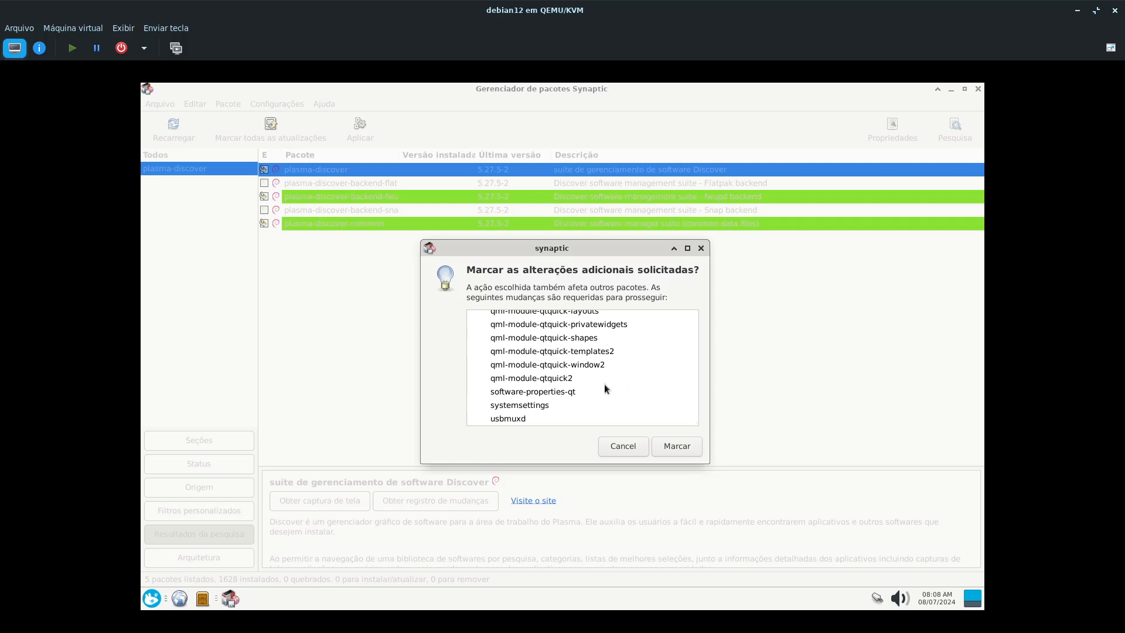
- Recheck the required Qt and KDE libraries and QML modules, and accept marking them for installation with plasma-discover
scroll(577, 407, up, 1)
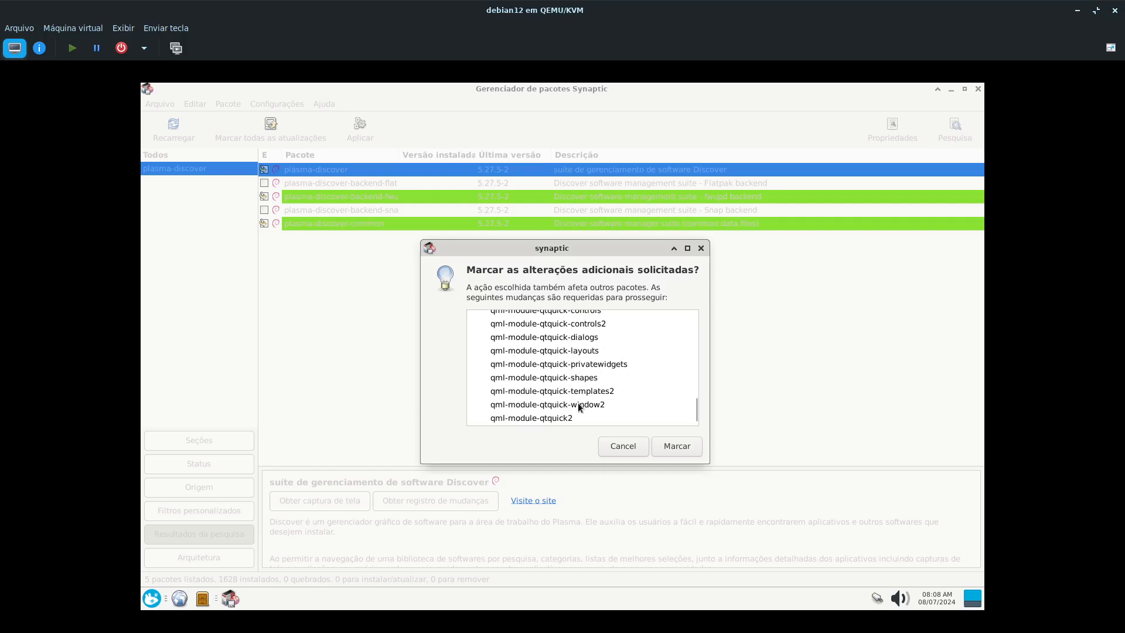
scroll(579, 406, up, 12)
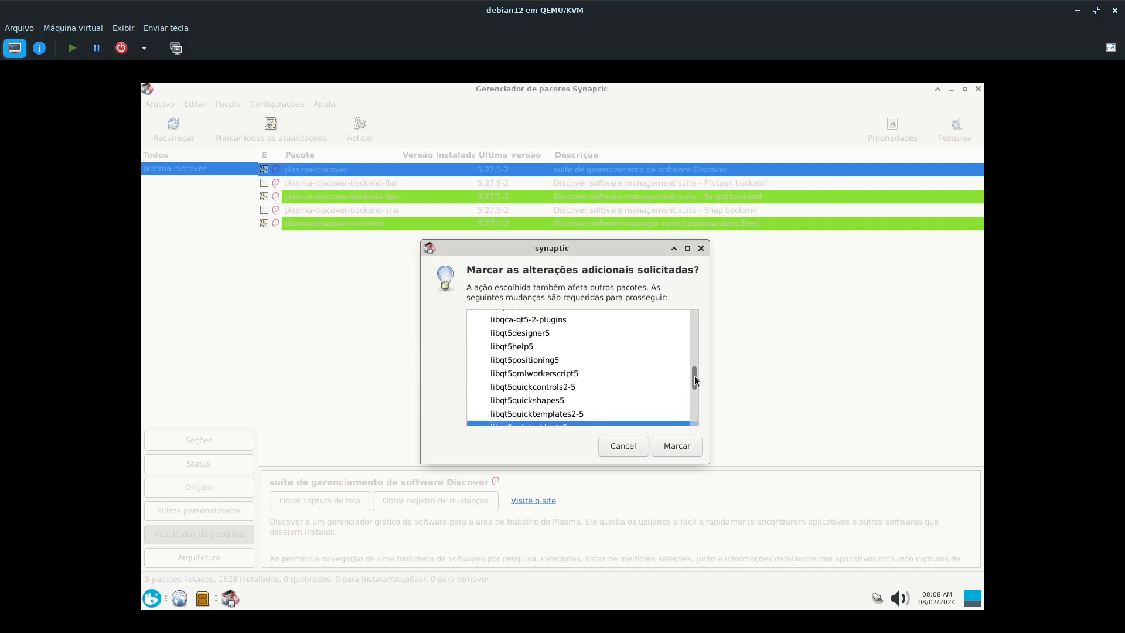
drag(695, 375, 694, 363)
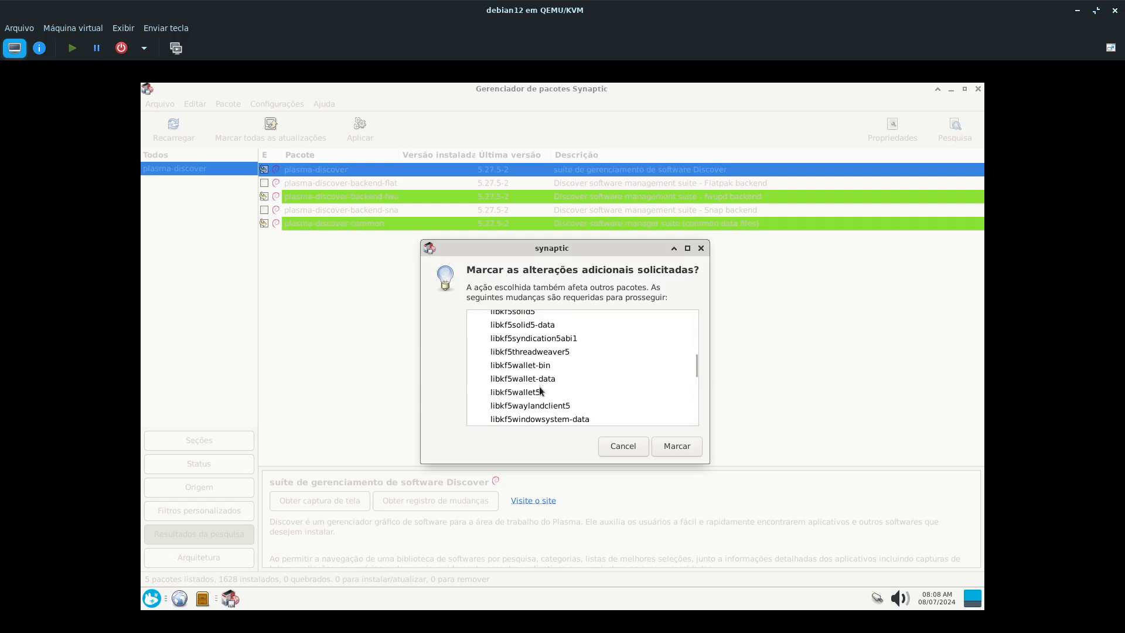
scroll(542, 363, up, 2)
scroll(543, 352, down, 10)
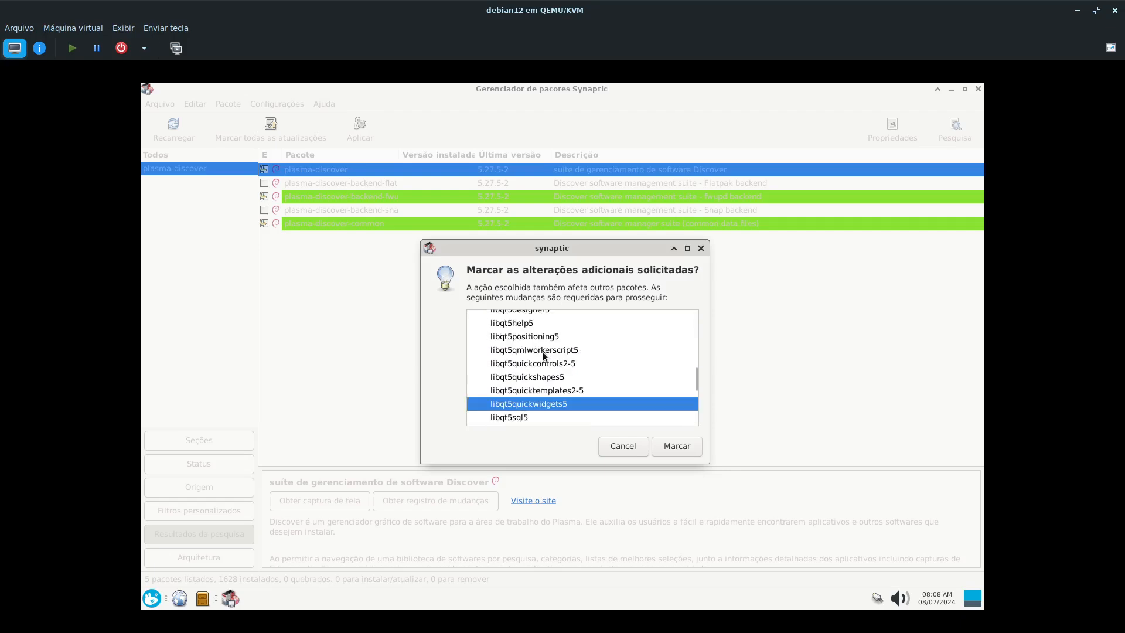
scroll(543, 351, down, 10)
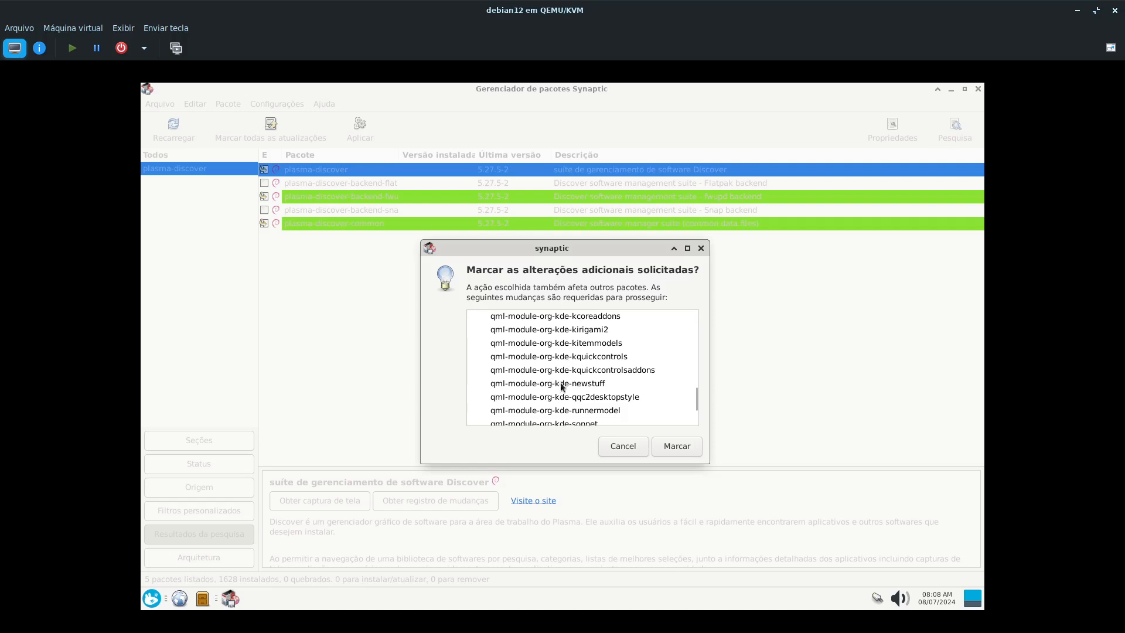
scroll(574, 375, down, 5)
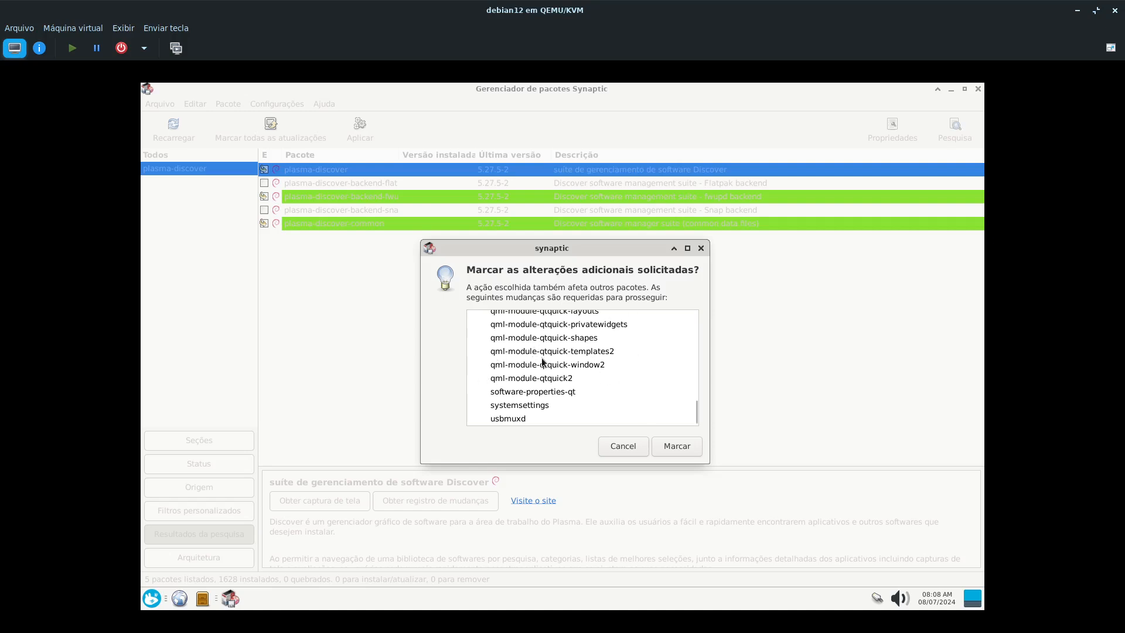
scroll(542, 358, up, 3)
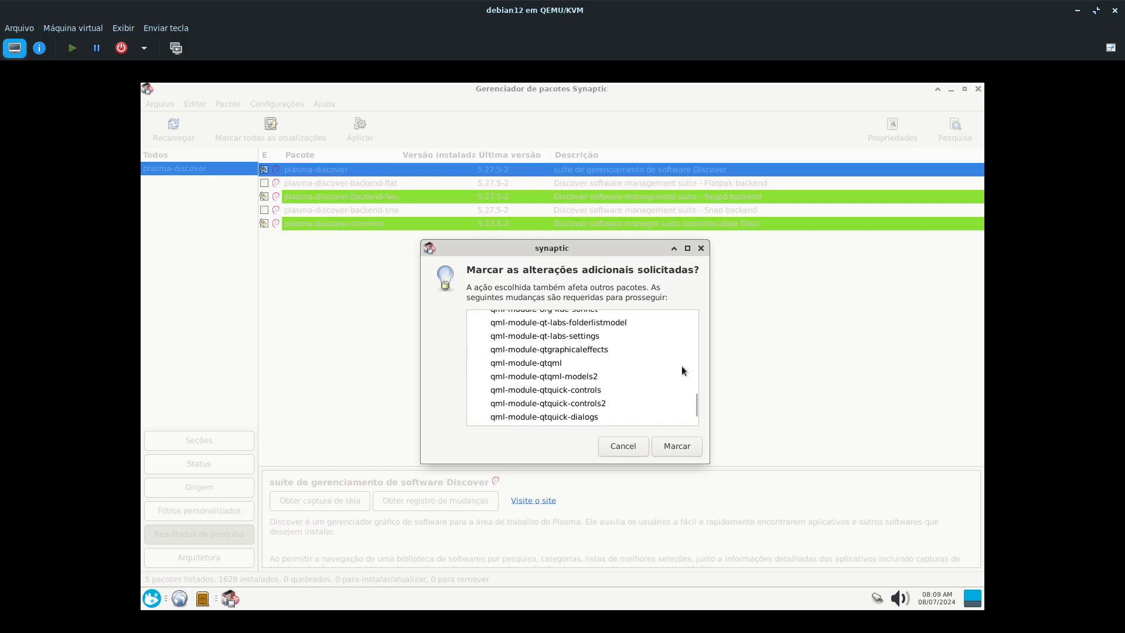
click(680, 448)
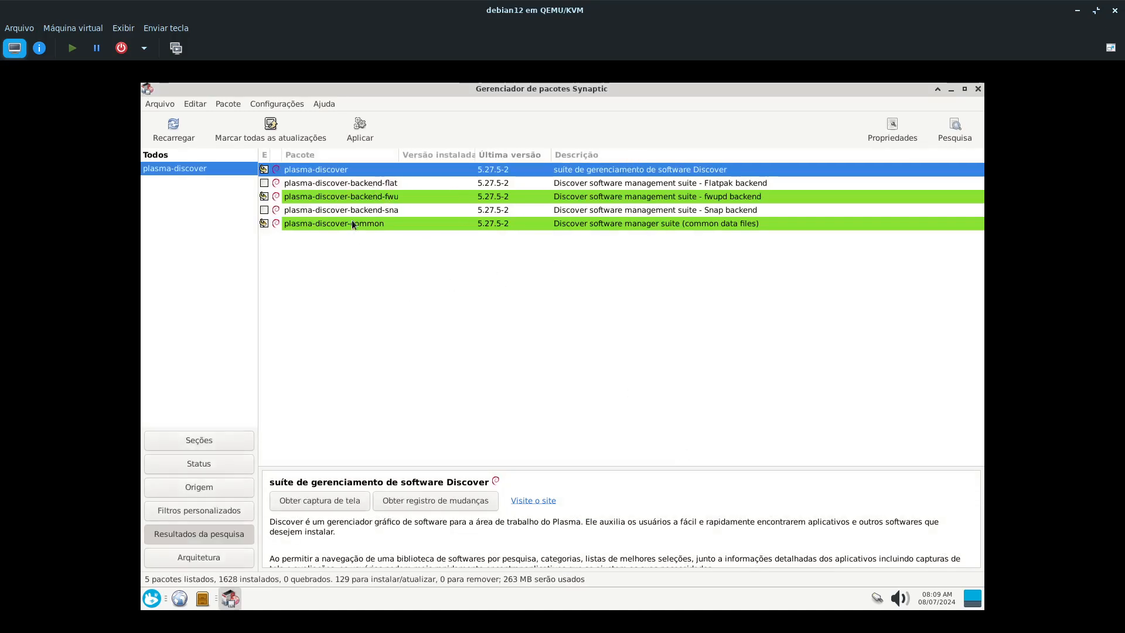
- Examine the descriptions of the fwupd backend, common data, Flatpak backend and Snap backend packages of Discover
click(369, 198)
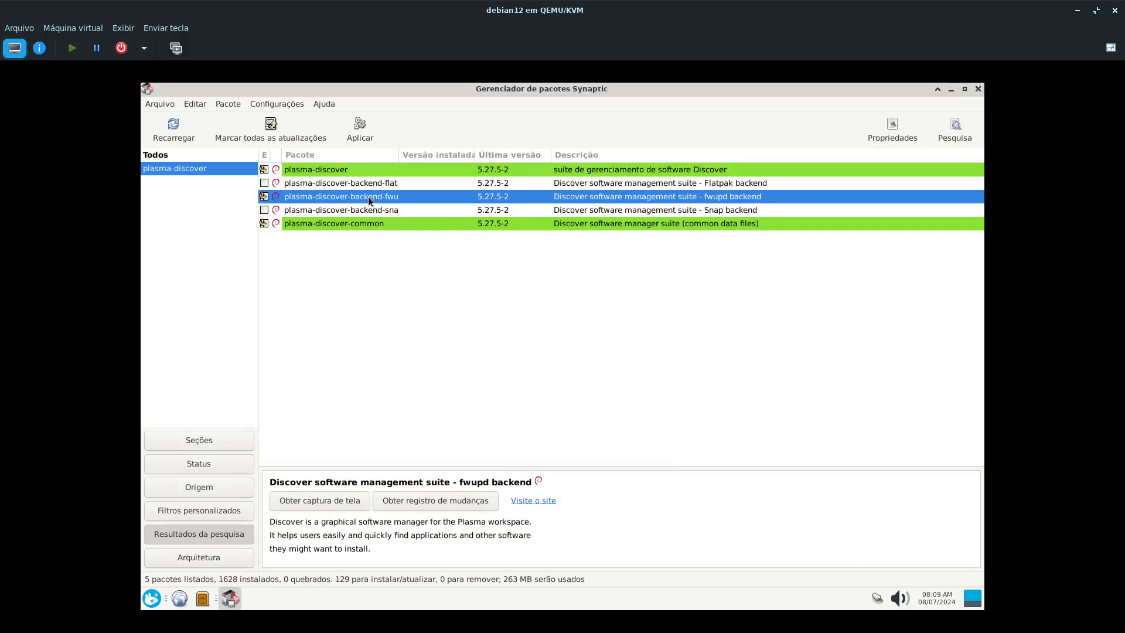
click(371, 224)
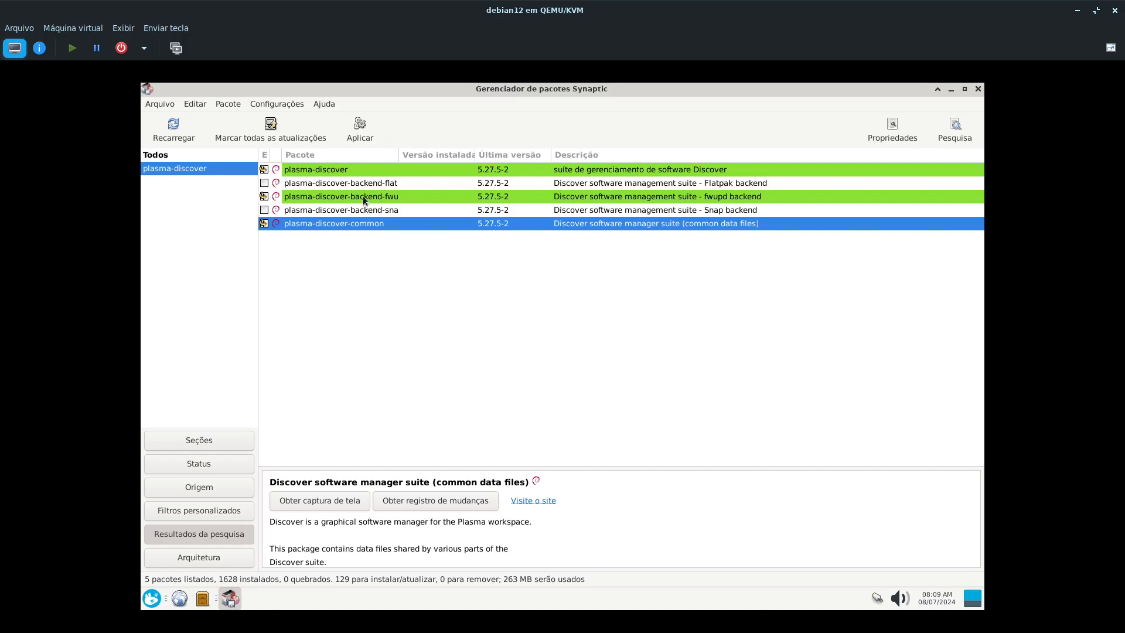
click(379, 184)
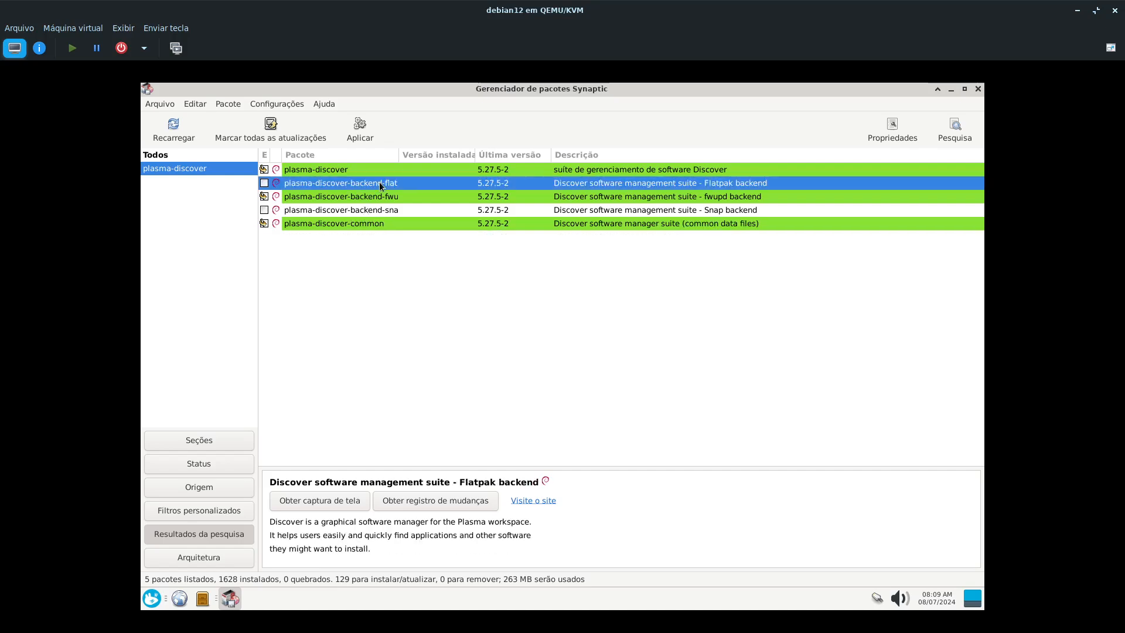
click(385, 212)
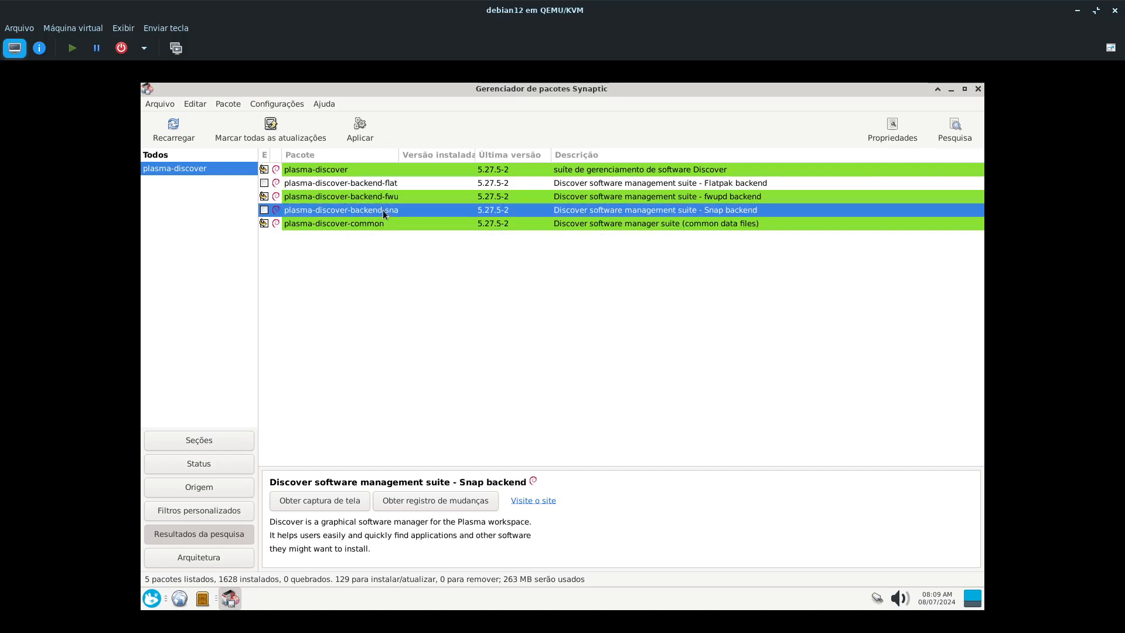
click(343, 184)
click(345, 210)
click(344, 184)
click(344, 211)
- Apply the marked package changes and display the installation details while they run
click(374, 117)
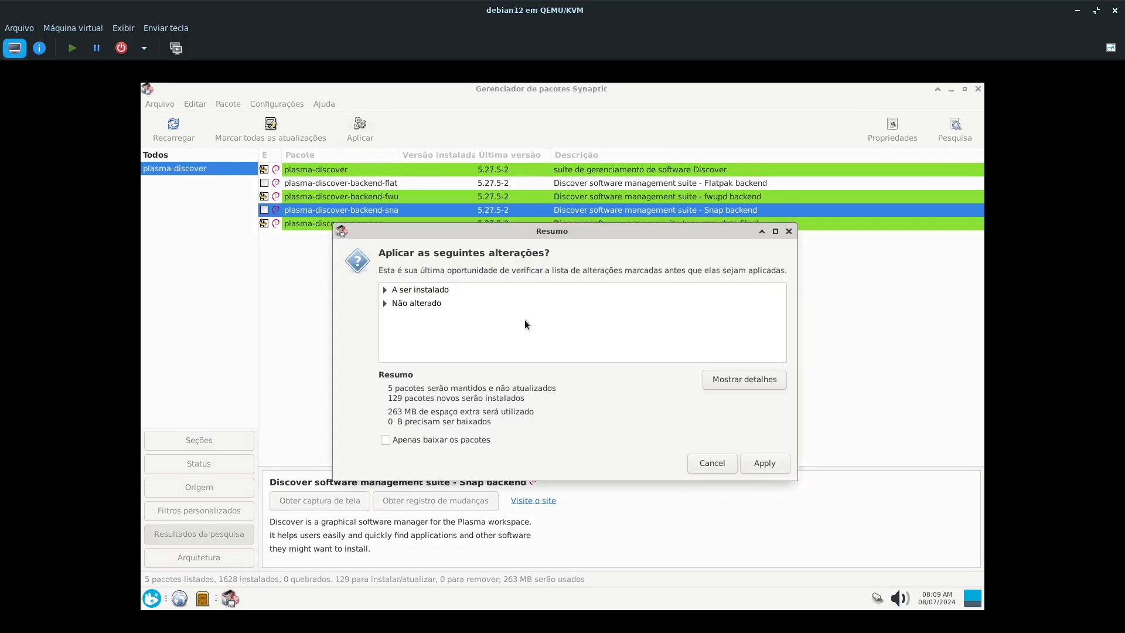
click(765, 463)
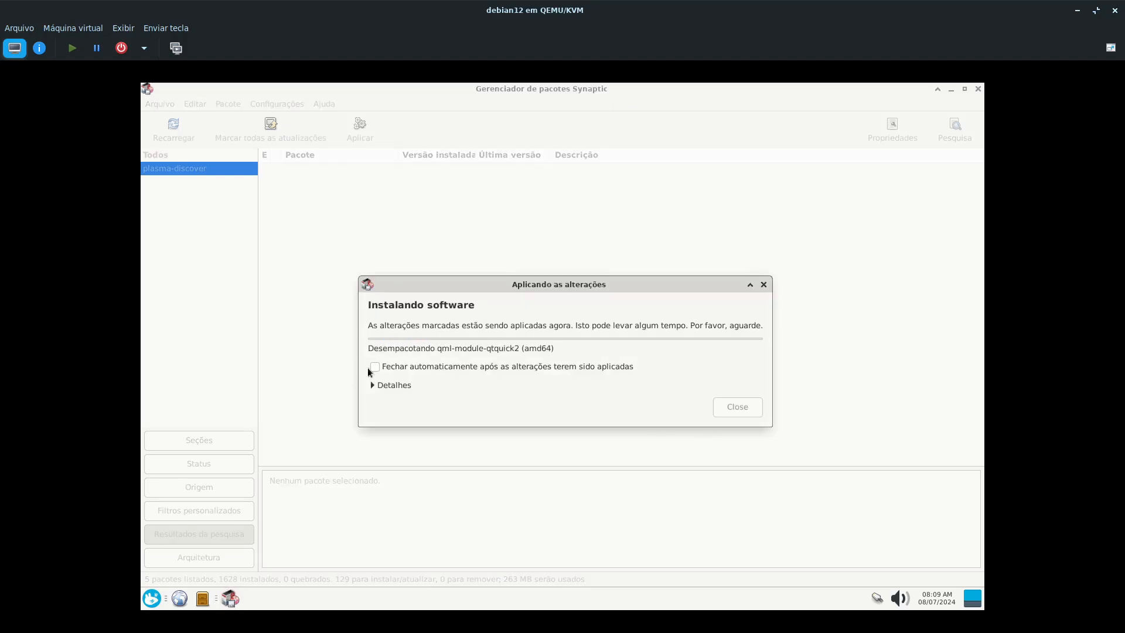
click(375, 384)
drag(490, 287, 480, 193)
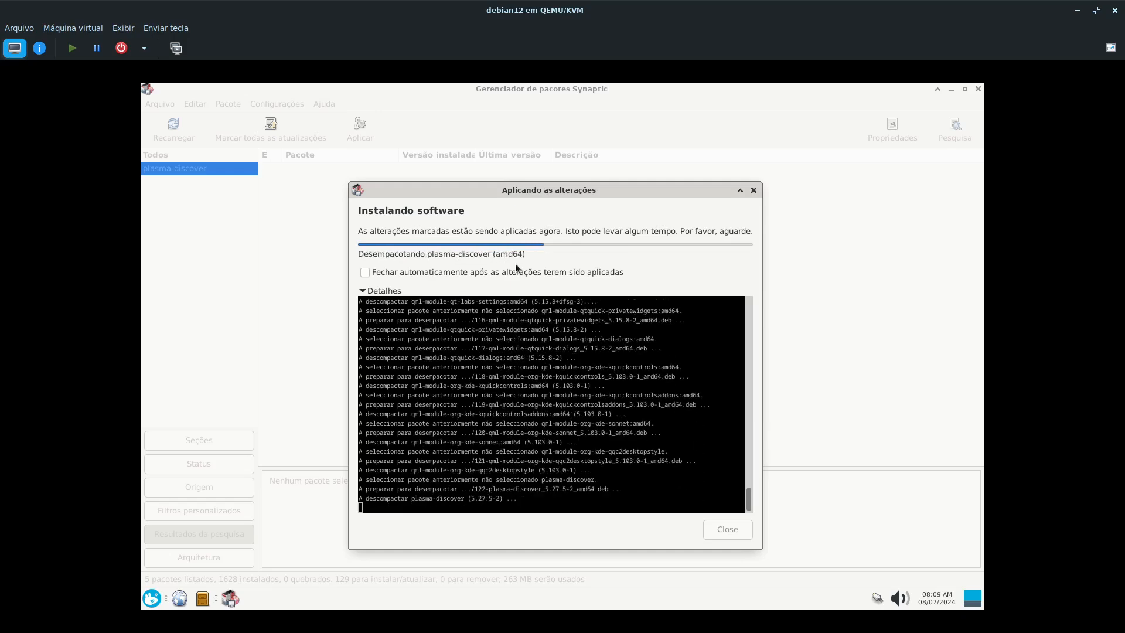
- Set the installation window to close automatically after changes are applied, and dismiss it
drag(492, 188, 464, 248)
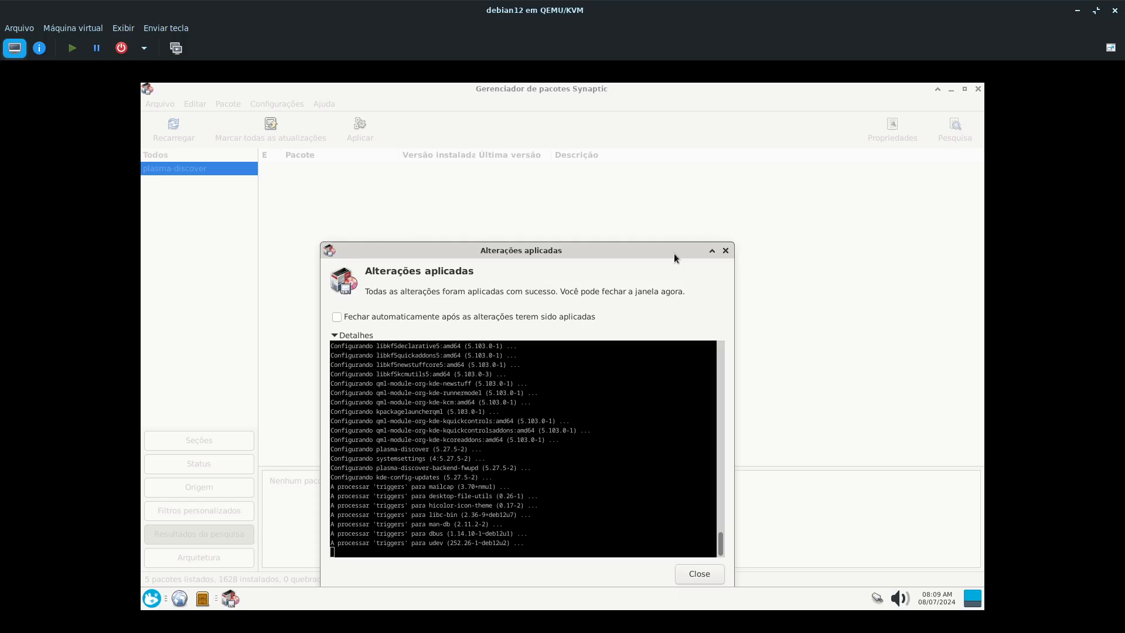
drag(674, 253, 746, 175)
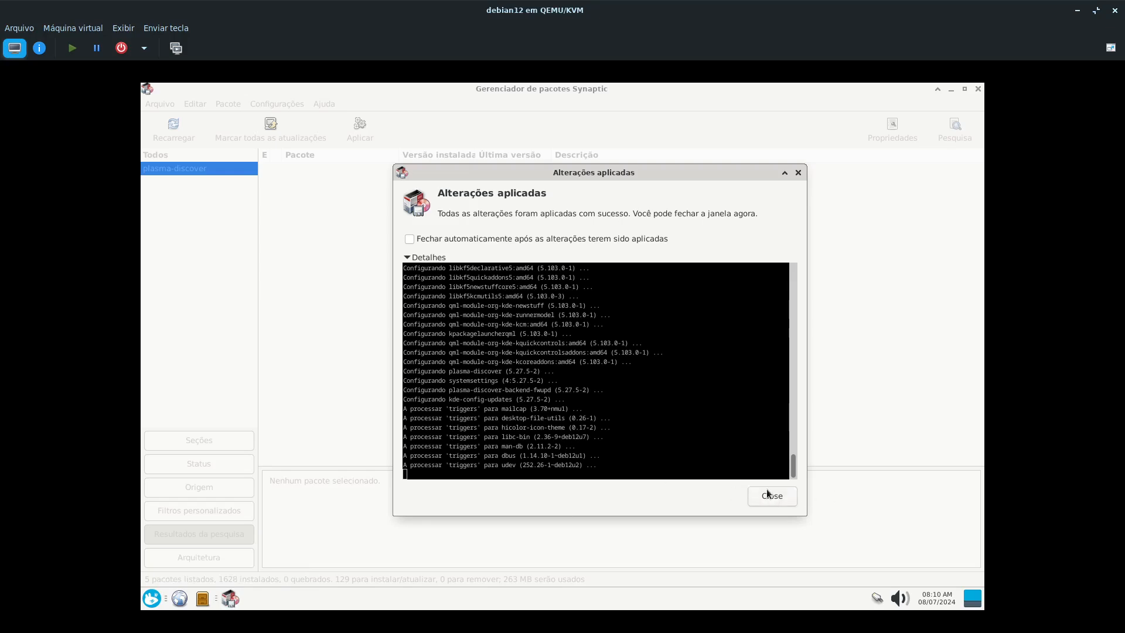
click(419, 238)
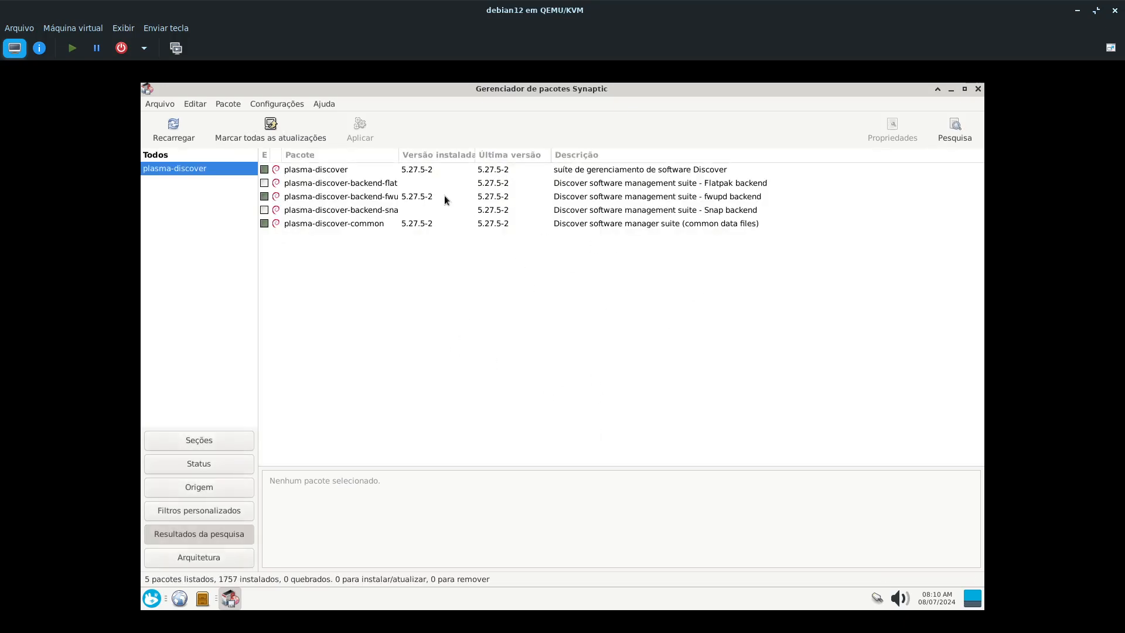
- Check the Flatpak and Snap backend packages once more and close Synaptic
click(350, 183)
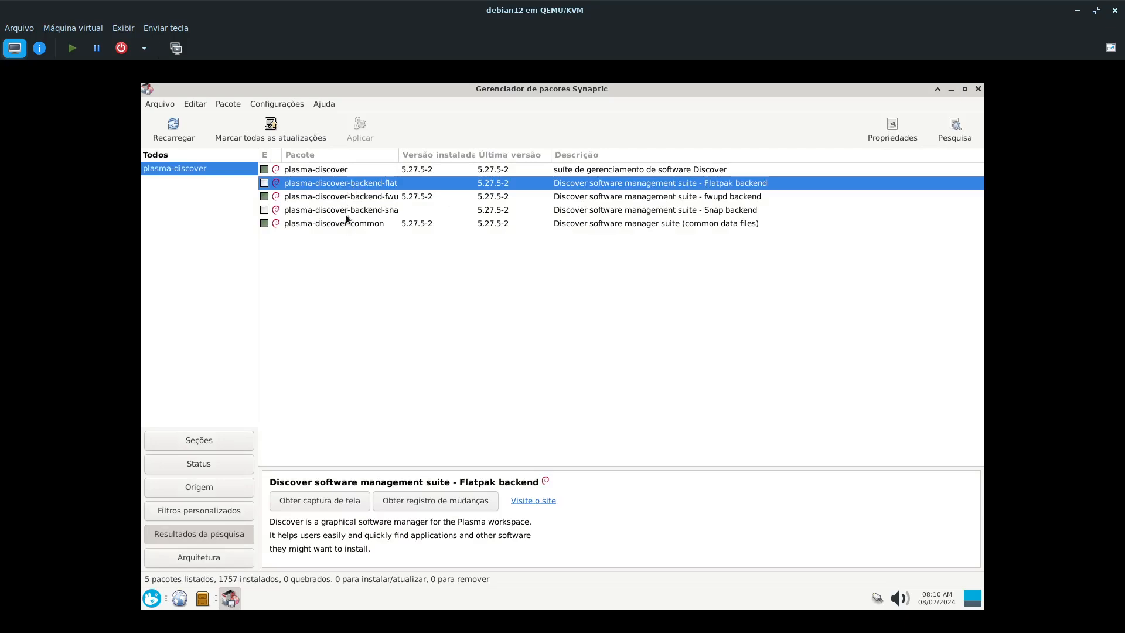
click(349, 210)
click(349, 183)
click(978, 89)
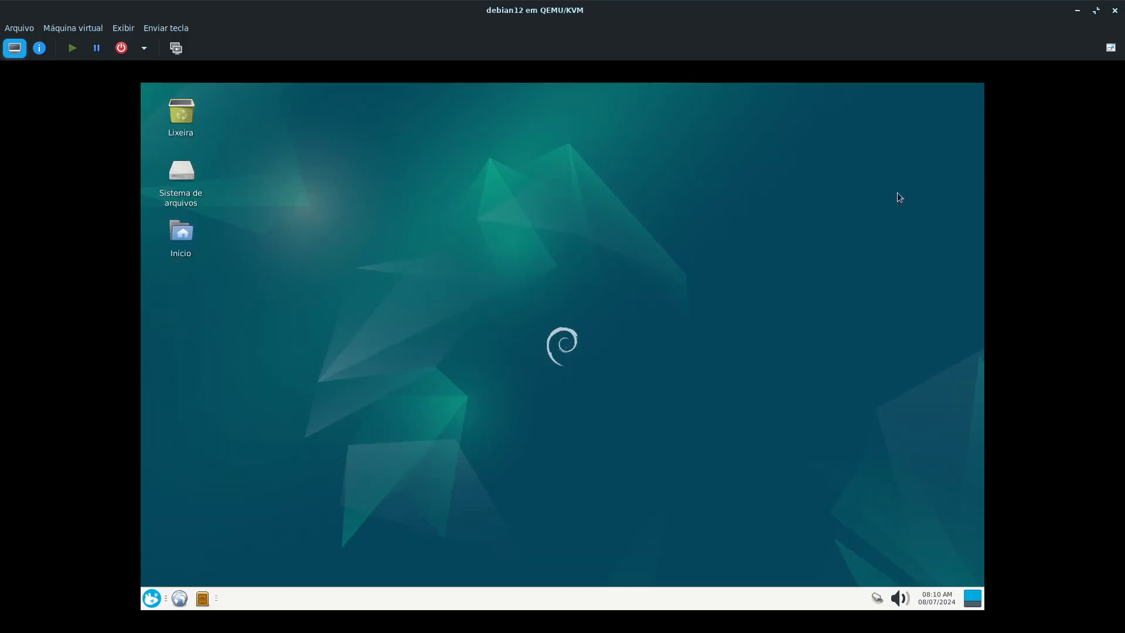
- Launch Discover from the Sistema category of the installed applications
click(150, 596)
click(311, 526)
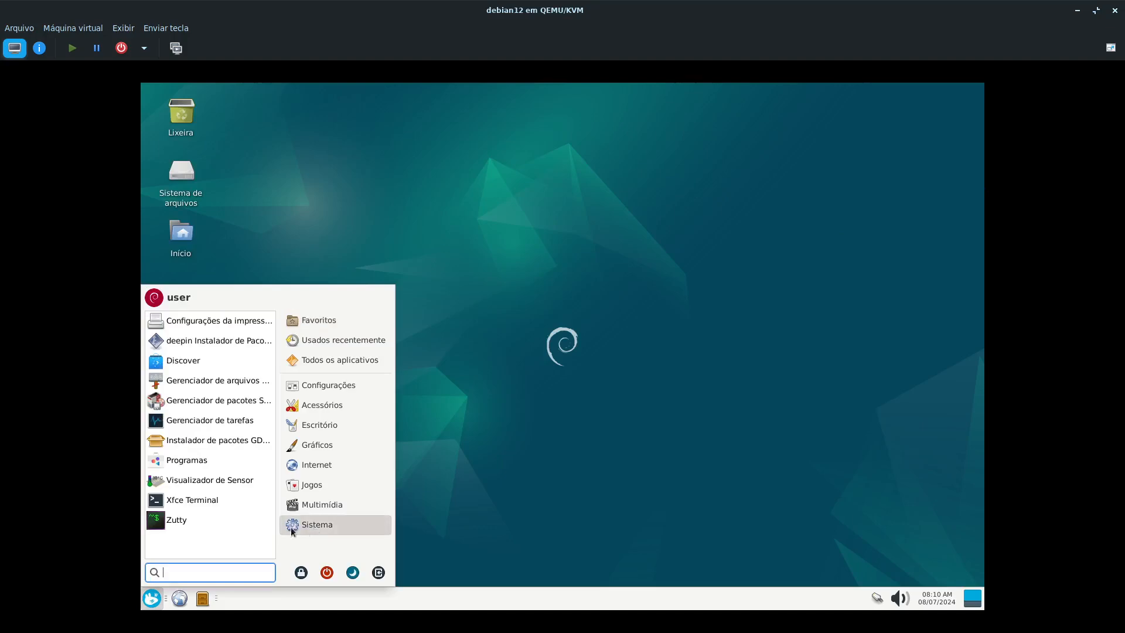
click(201, 368)
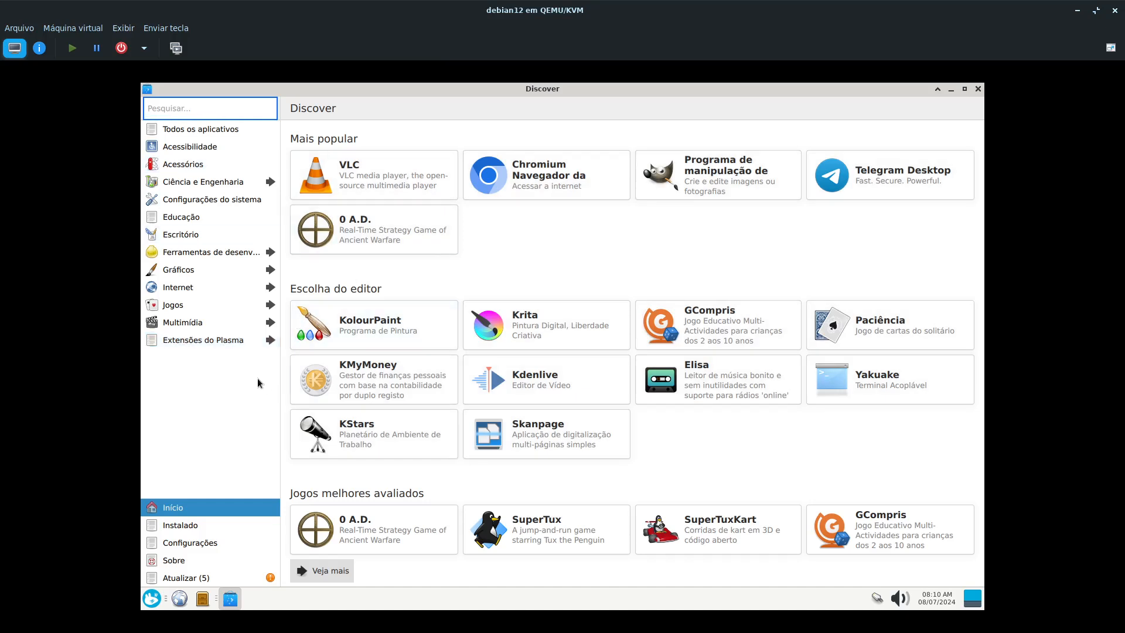
- Browse the applications in the Jogos category of Discover
click(180, 304)
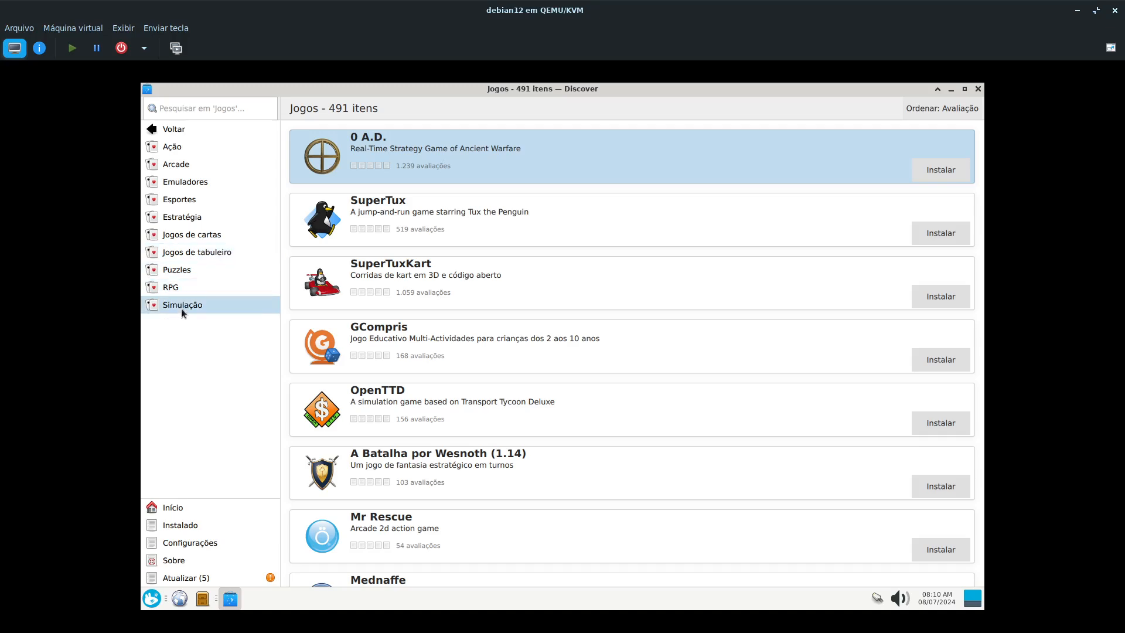
scroll(377, 381, down, 15)
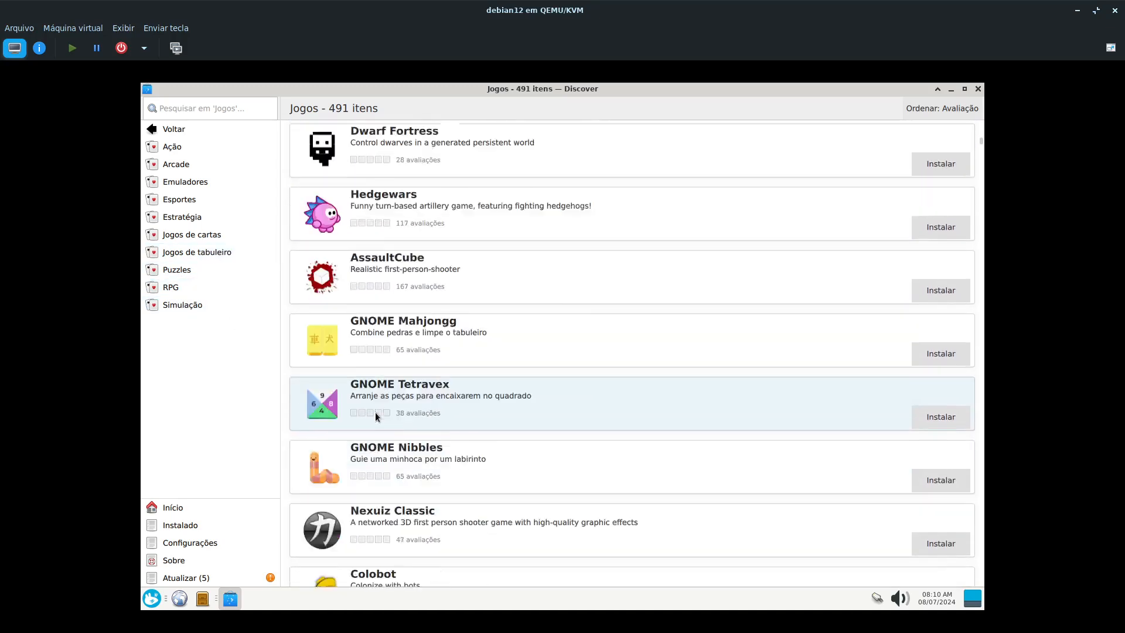
- Leave the Jogos category for the Discover home page and open the list of installed applications
scroll(375, 413, down, 10)
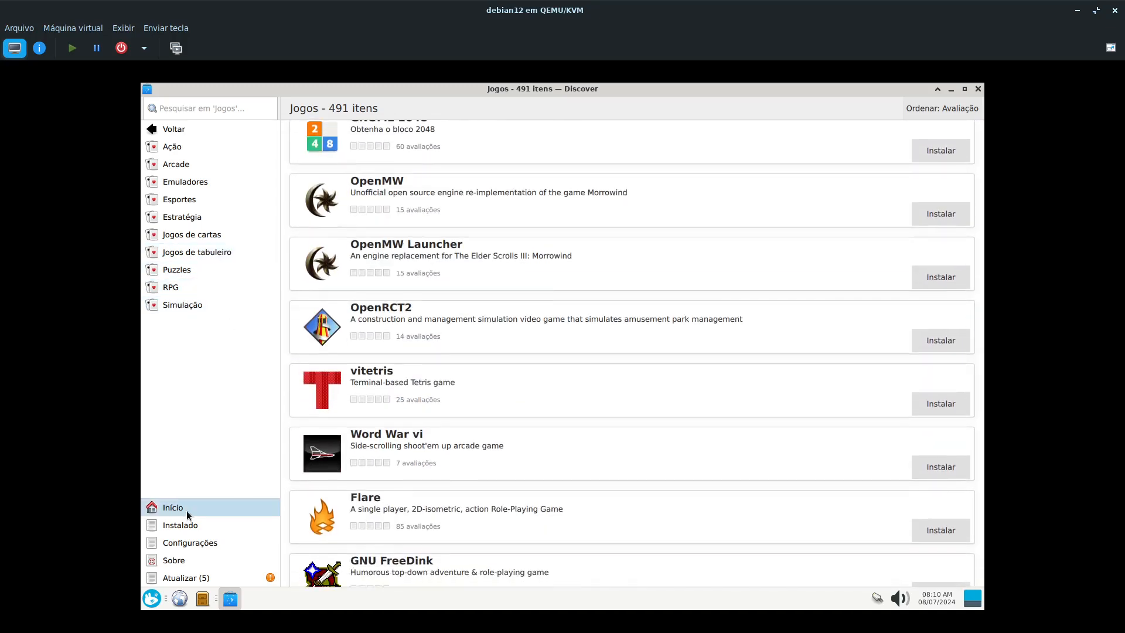
click(186, 510)
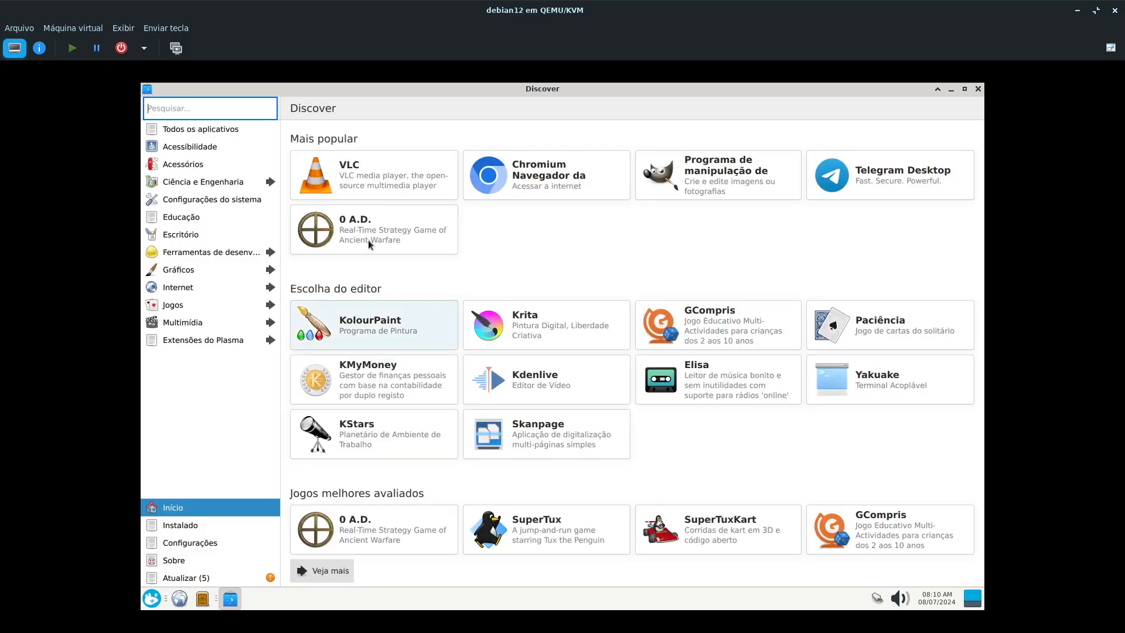
click(209, 530)
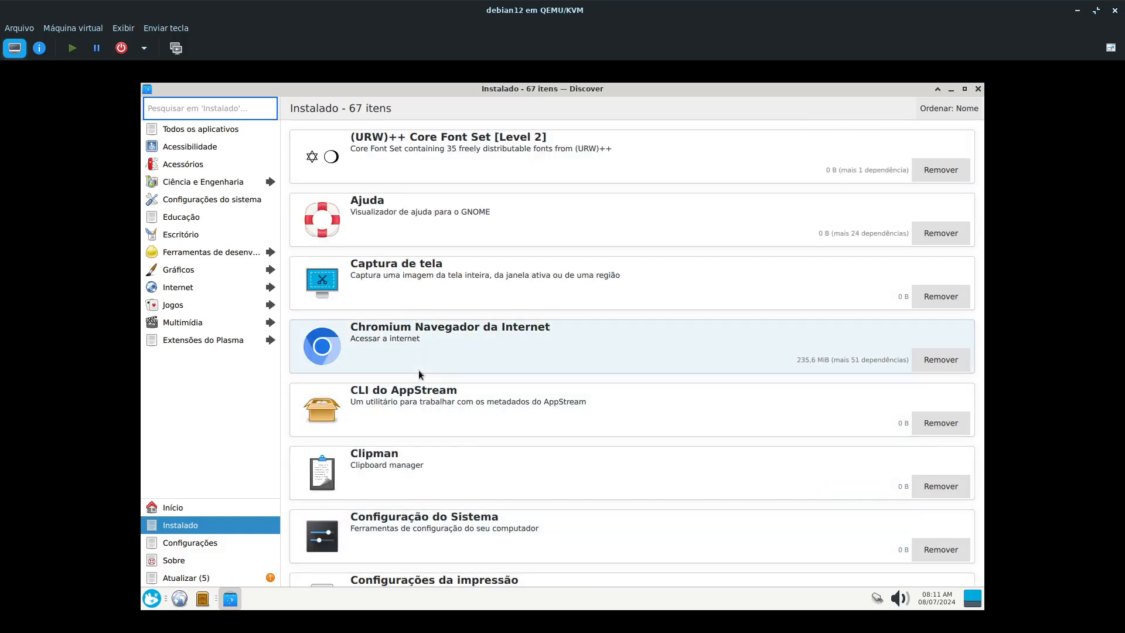
- Look through the installed applications in Discover, including the GStreamer codecs, Kerberos libraries, LibreOffice programs and Programas support components
scroll(420, 233, down, 5)
scroll(421, 237, down, 8)
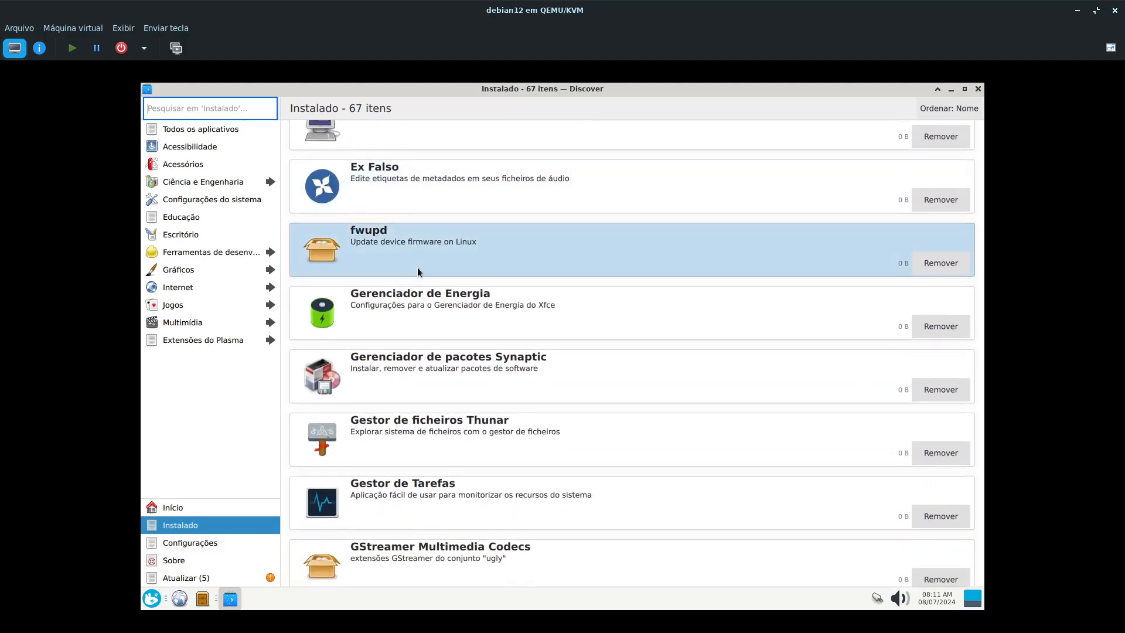
scroll(417, 263, down, 9)
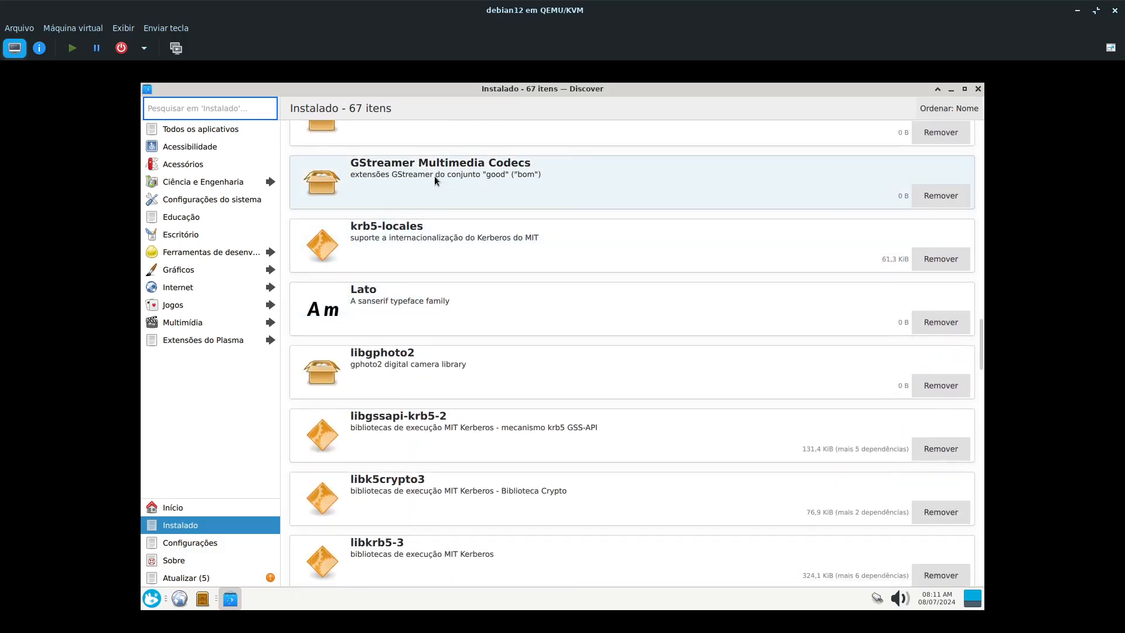
click(434, 176)
scroll(497, 370, up, 2)
scroll(497, 367, up, 1)
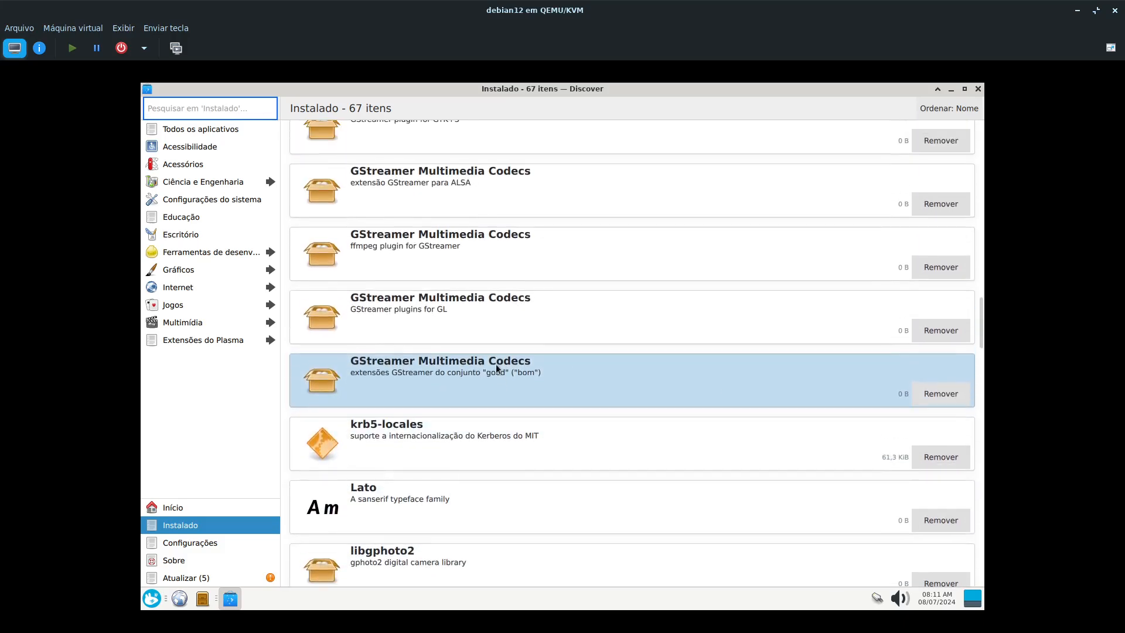
scroll(434, 367, down, 1)
scroll(434, 371, down, 20)
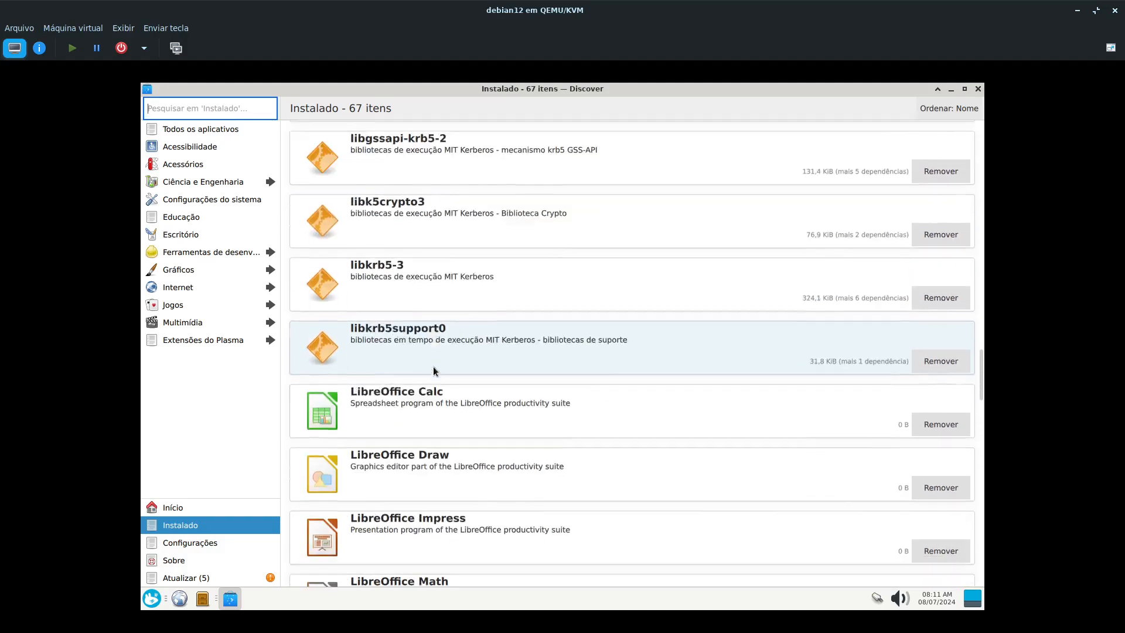
scroll(434, 370, down, 1)
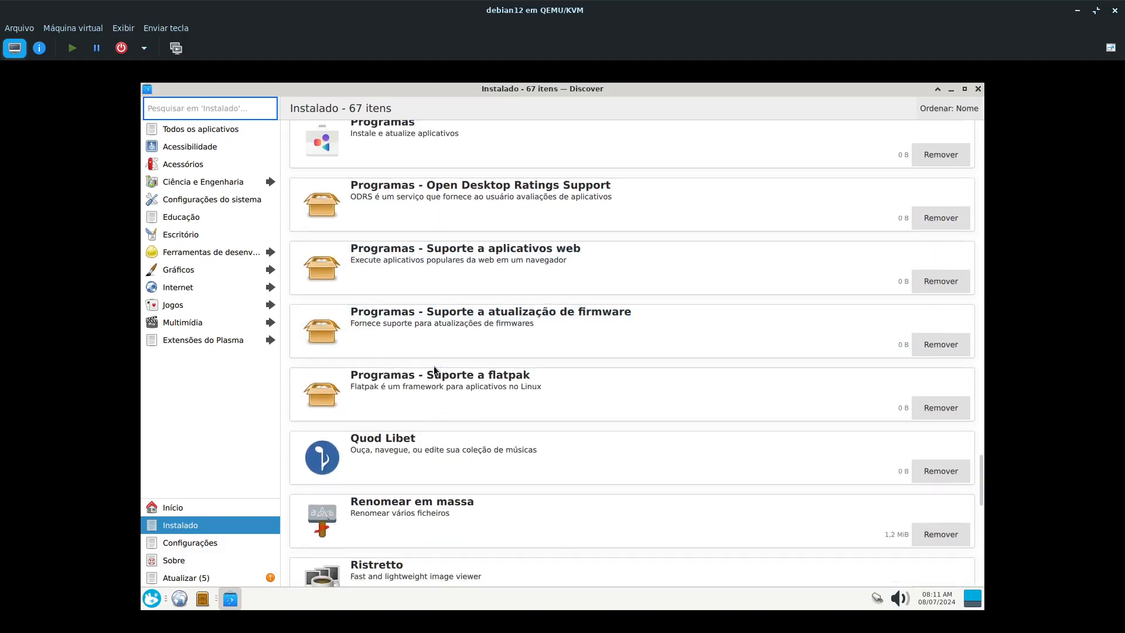
scroll(434, 370, down, 4)
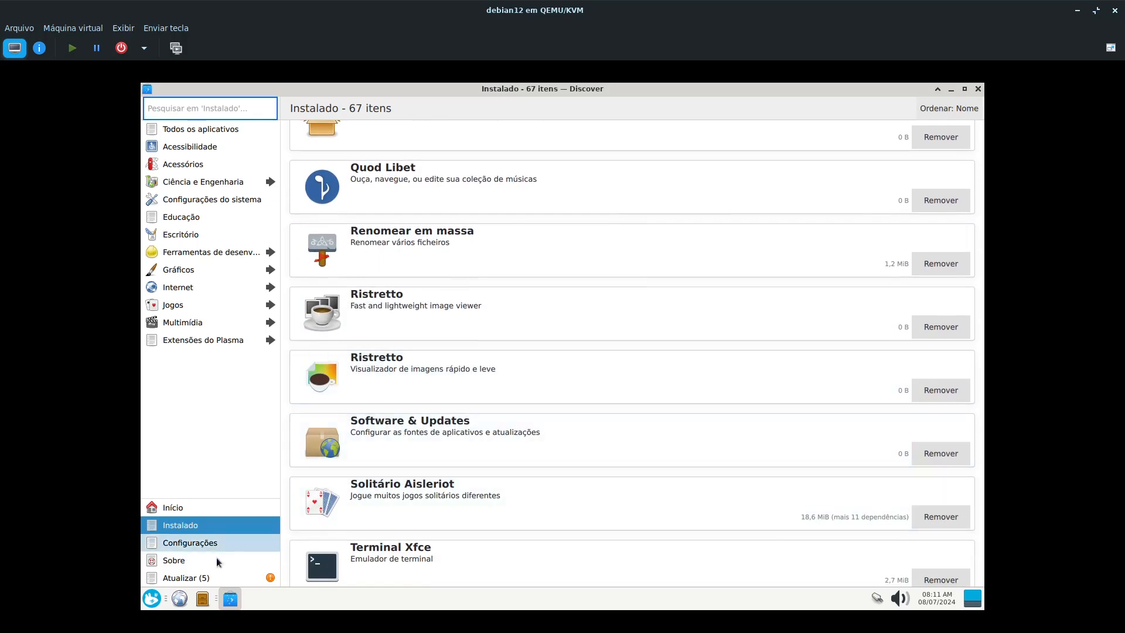
- Launch Programas from the Sistema category, look through its Explorar page, and close it
click(151, 599)
click(328, 519)
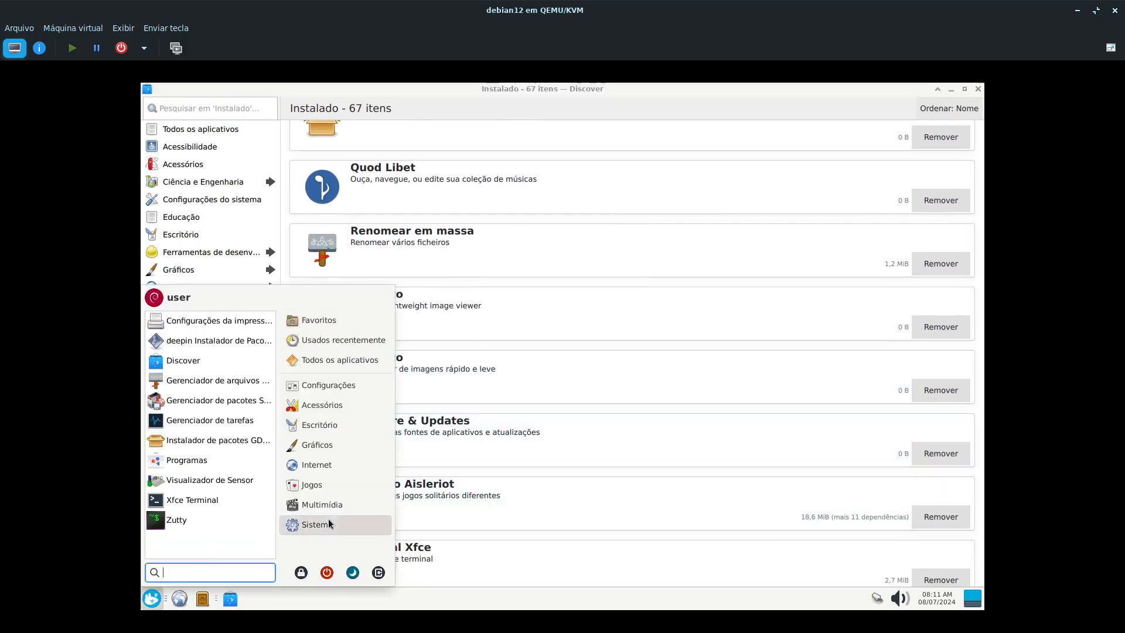
click(186, 466)
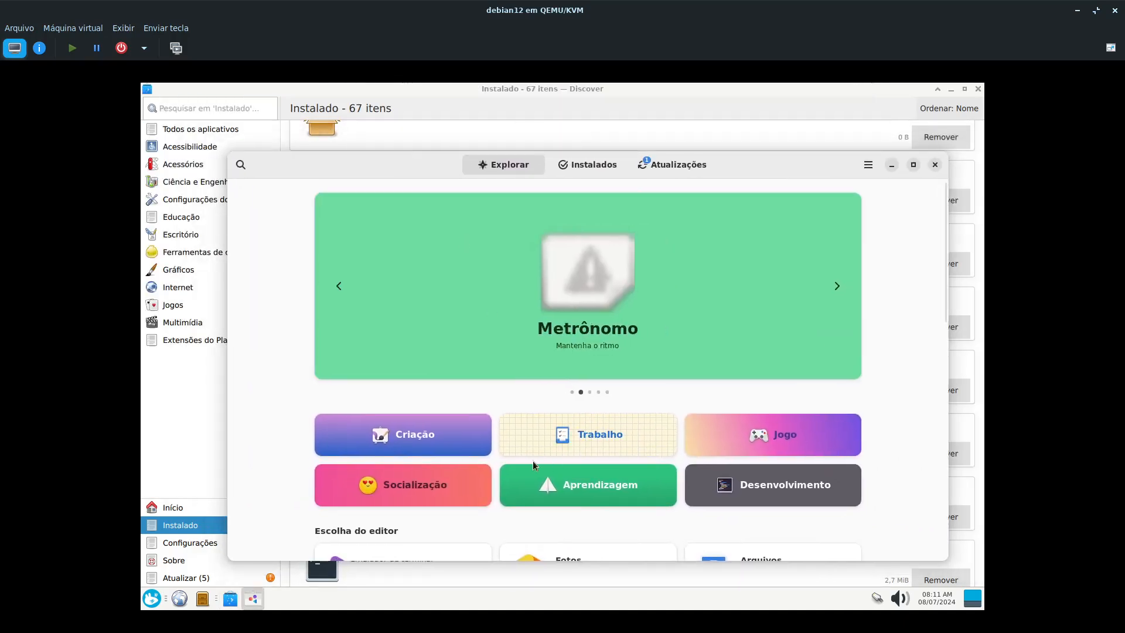
scroll(421, 389, down, 5)
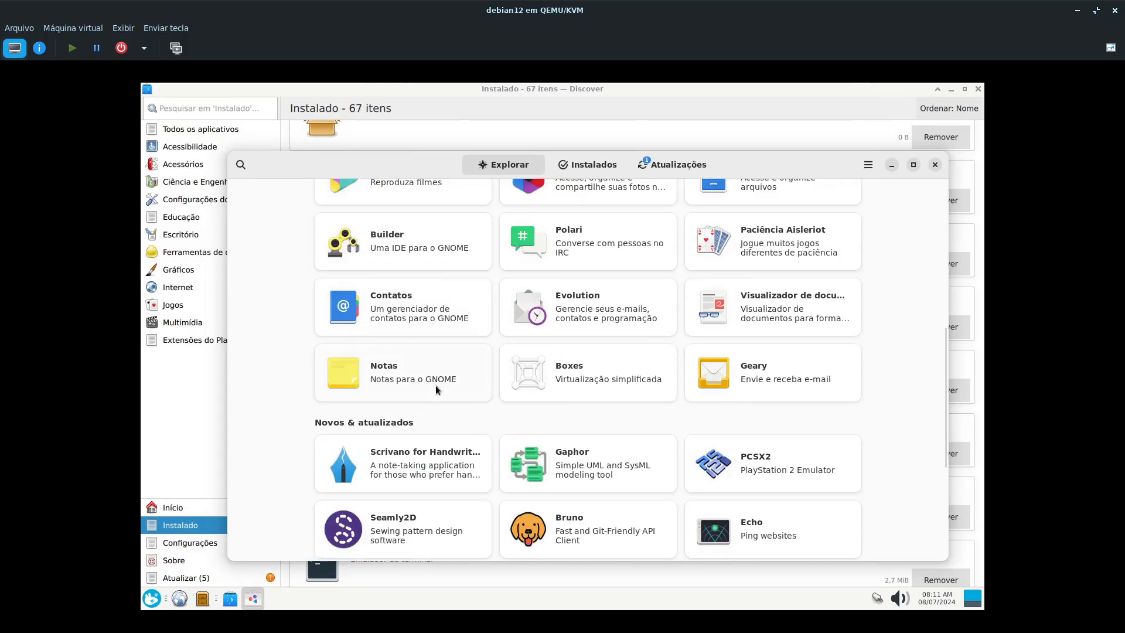
click(936, 166)
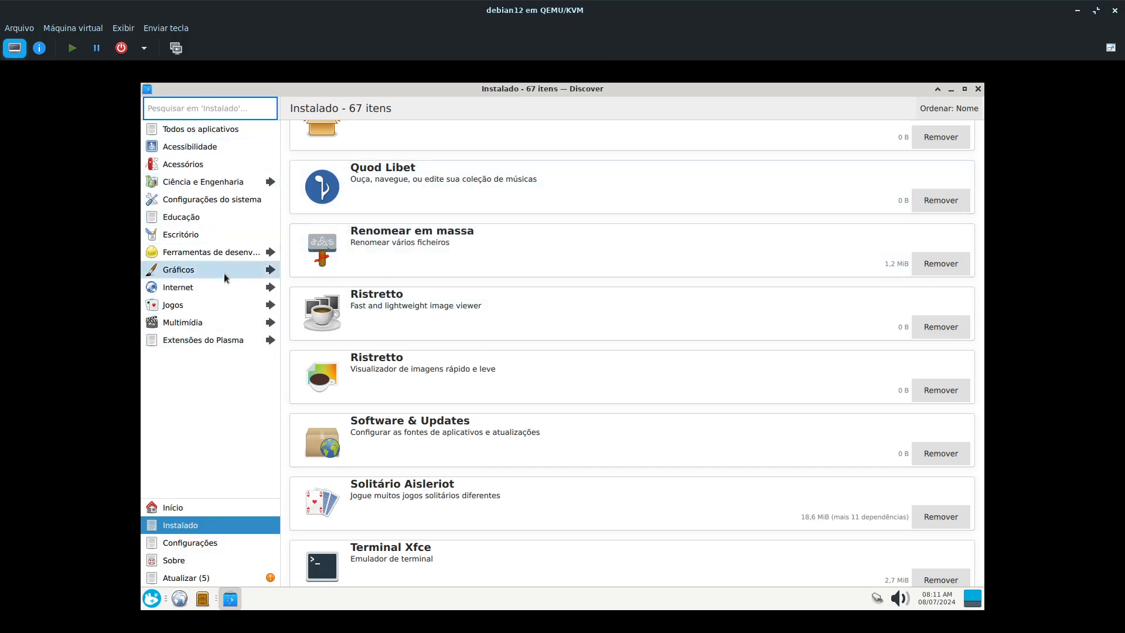
- Review the sizes and dependencies of the installed applications in Discover, and examine the software sources in its settings
scroll(472, 233, up, 15)
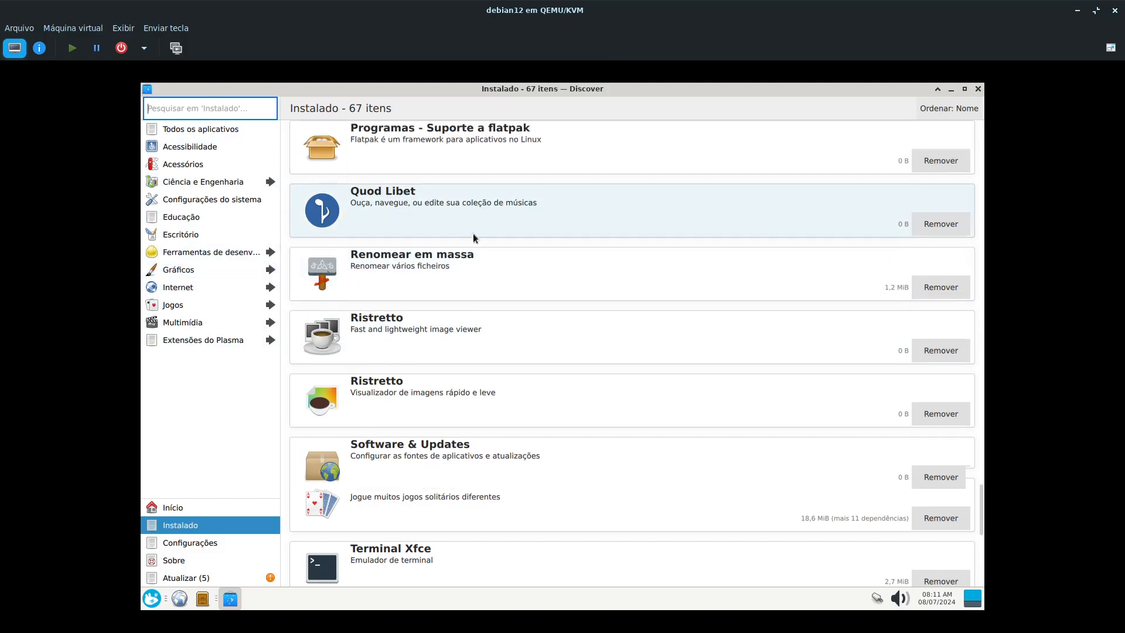
scroll(432, 251, up, 10)
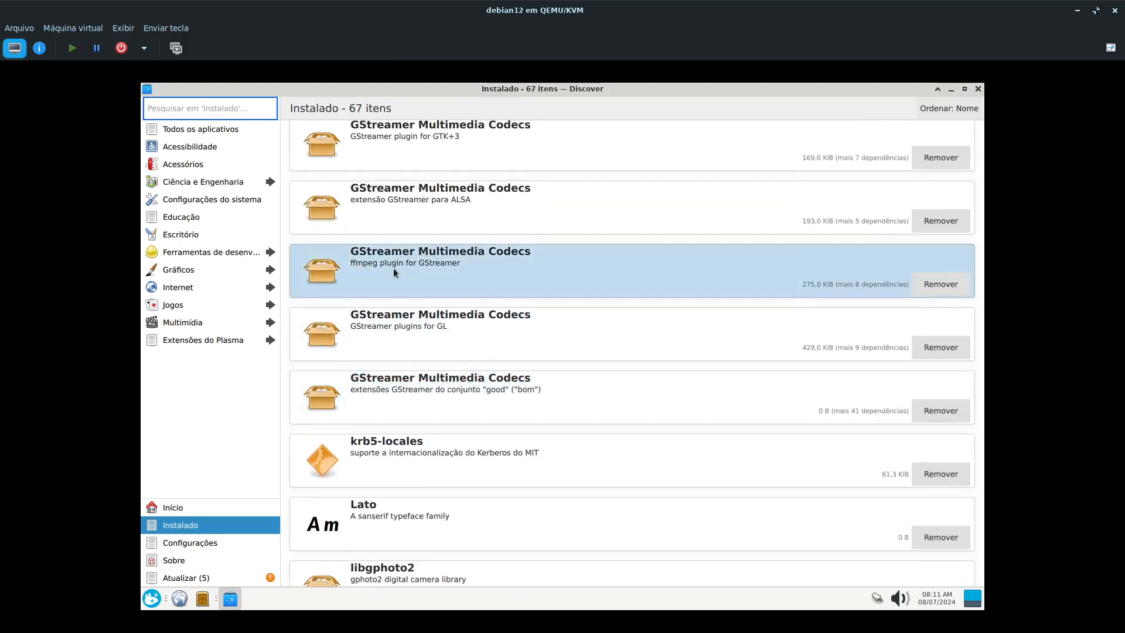
scroll(849, 284, up, 15)
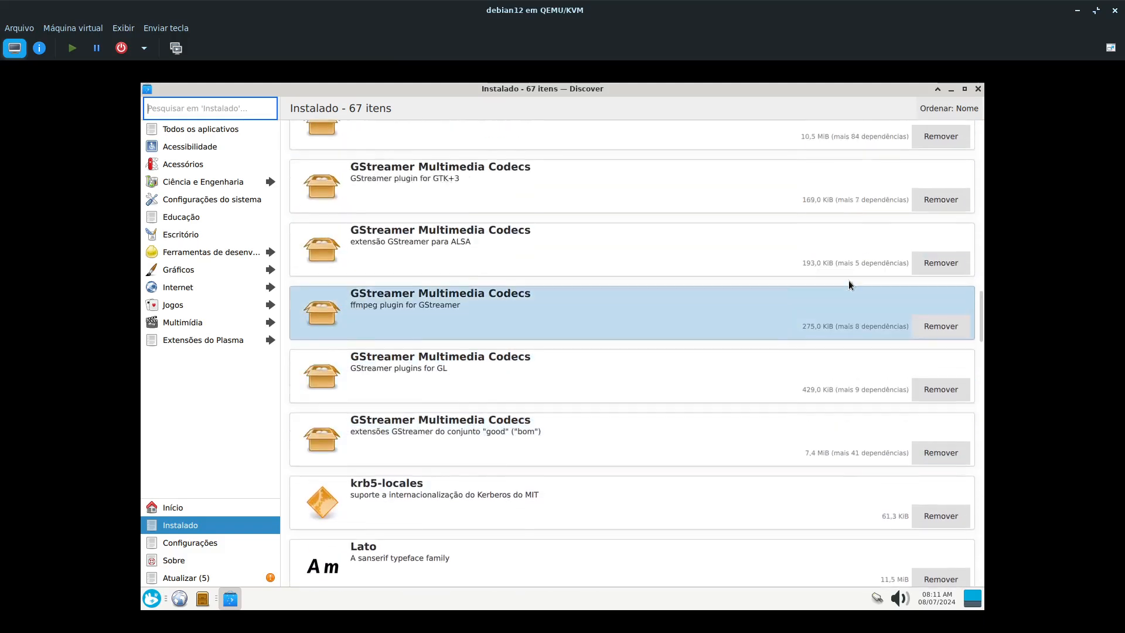
scroll(833, 276, up, 3)
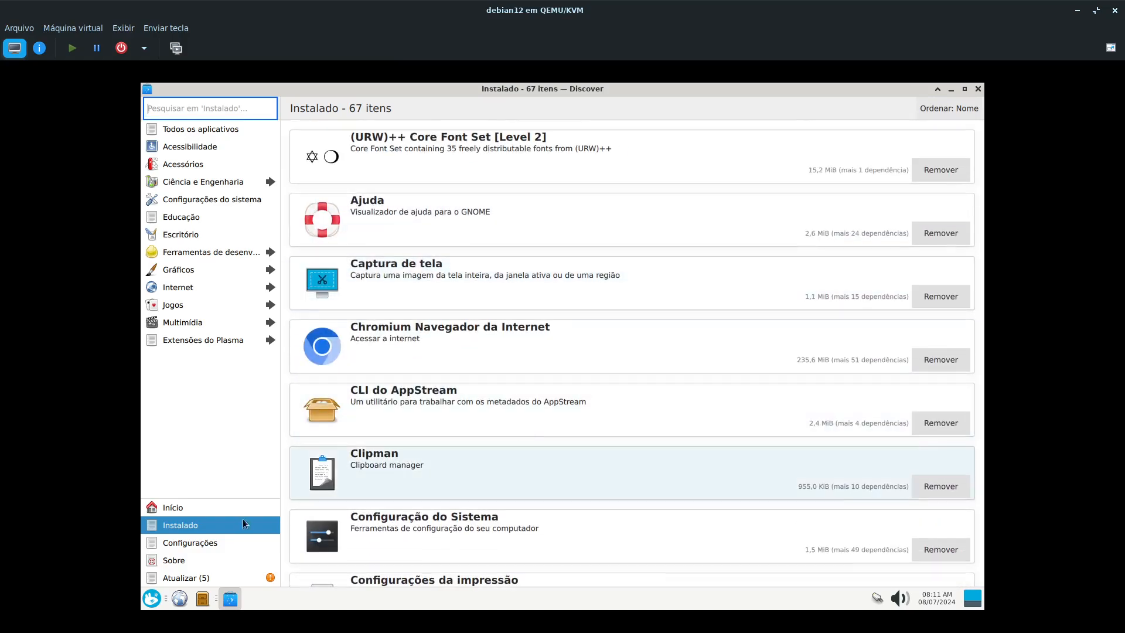
click(206, 544)
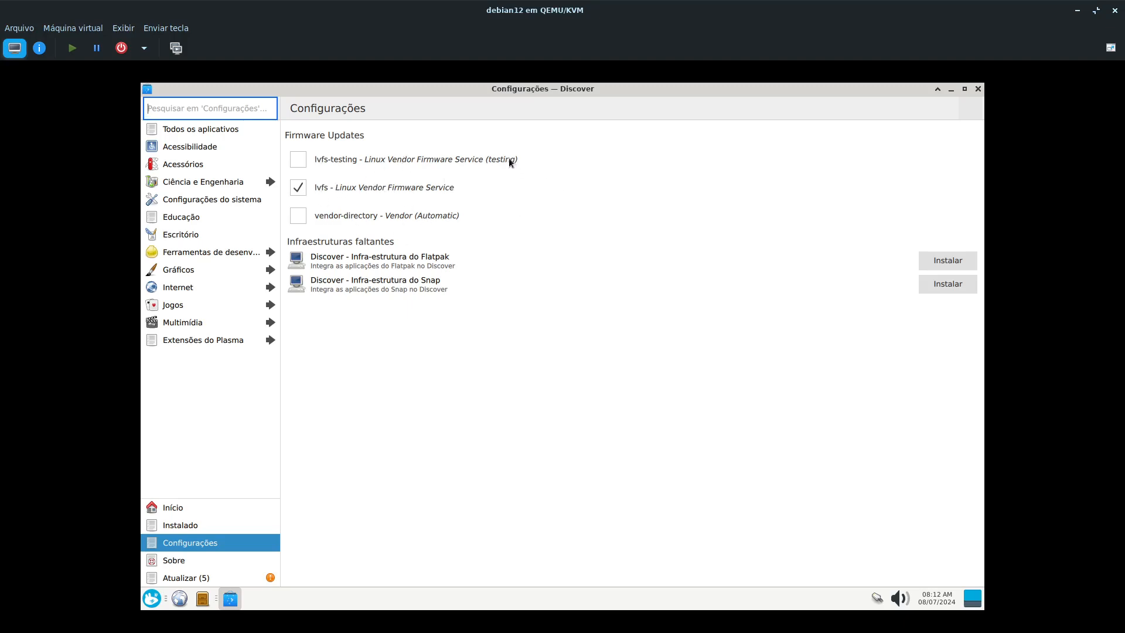
click(480, 158)
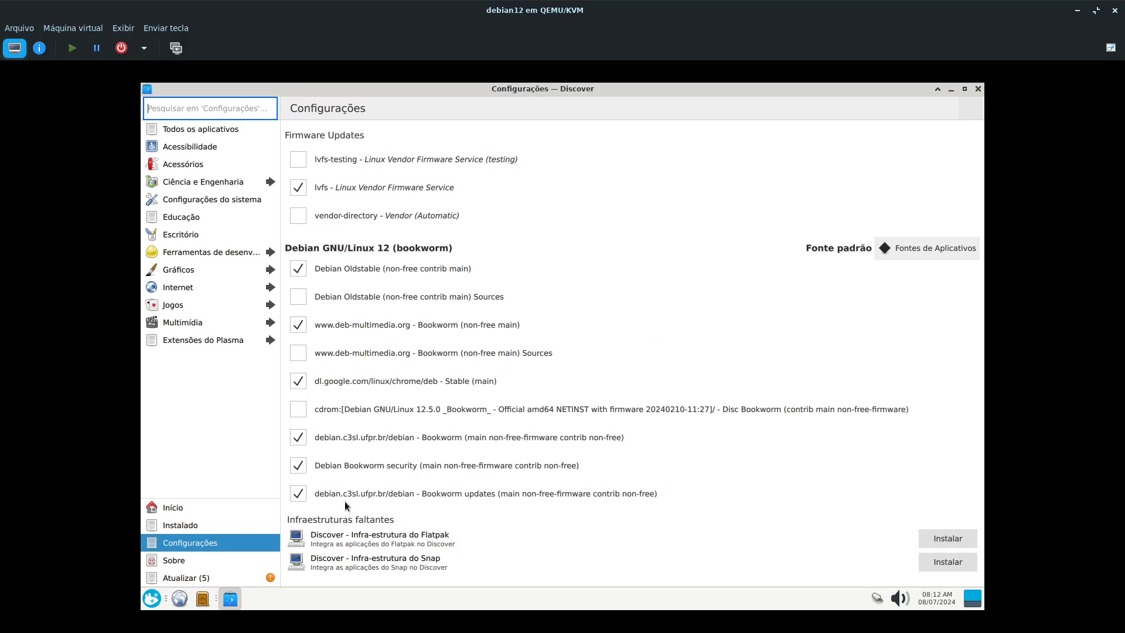
- Search the installed applications for "sy", launch the Synaptic package manager, and authenticate with the account password
click(154, 596)
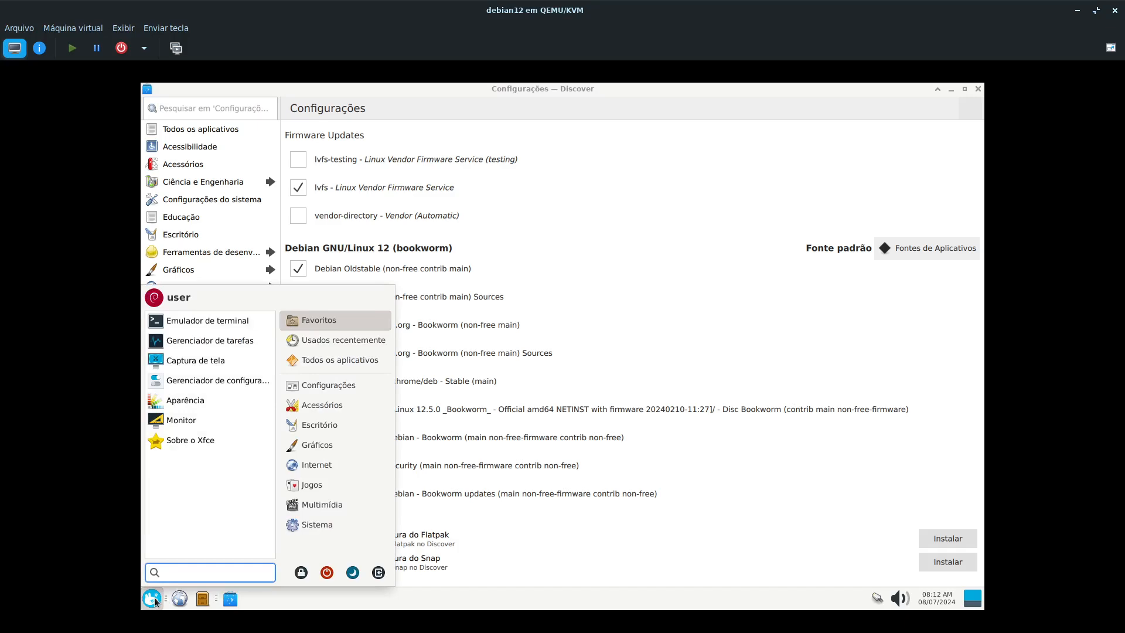
mouse_move(307, 526)
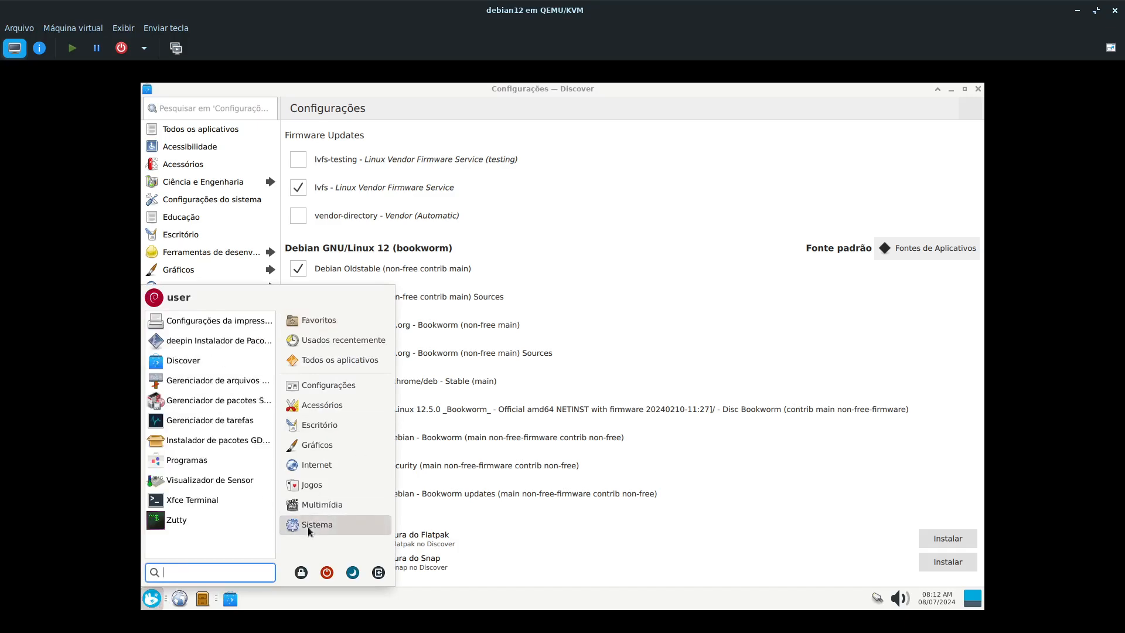
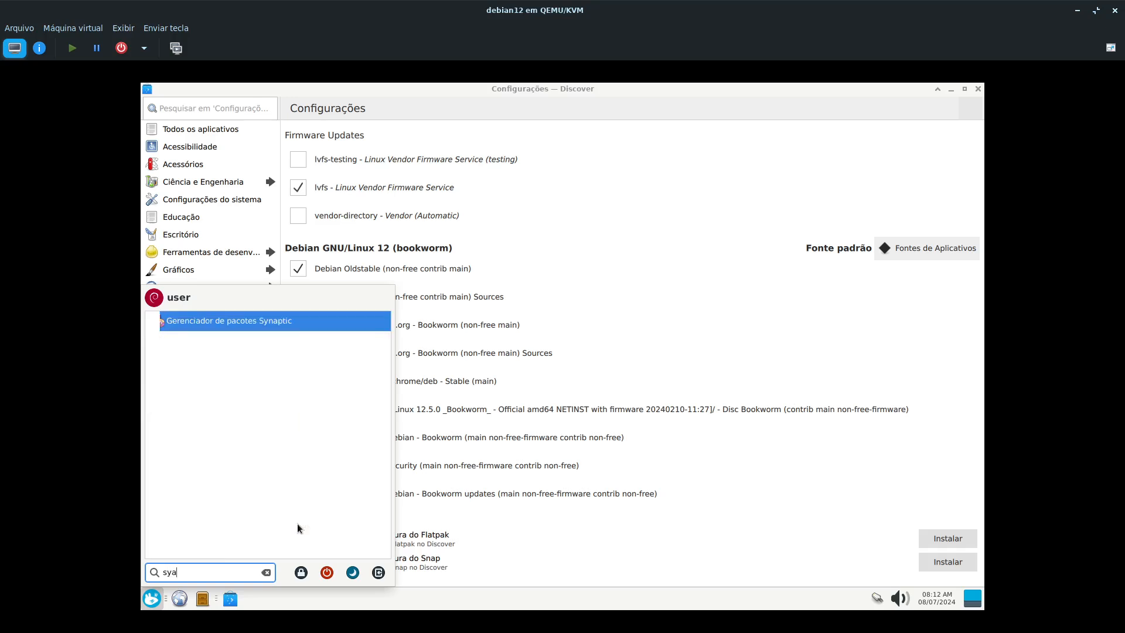
key(Return)
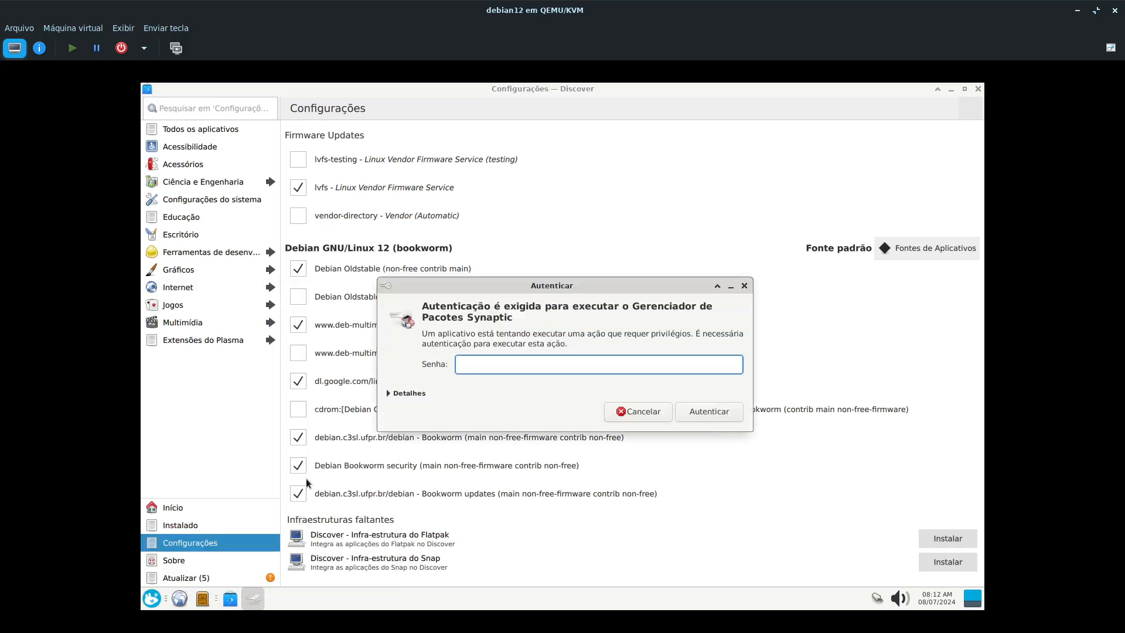
key(Return)
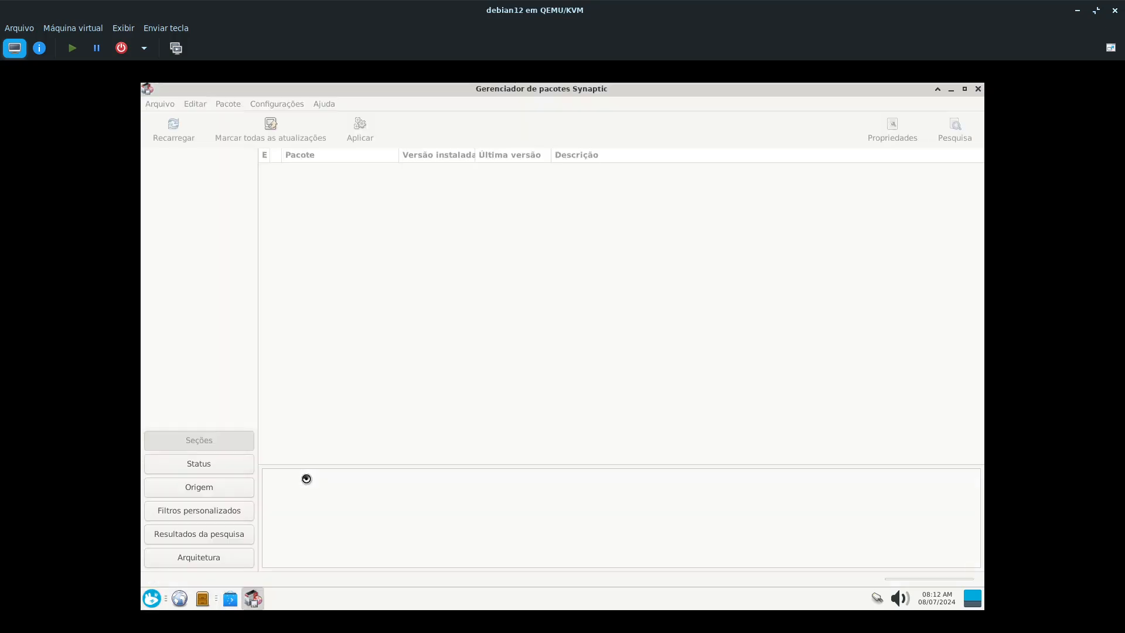
- Open Synaptic's repository settings and compare the Aplicativos Debian sources with the Other Software entries
click(287, 104)
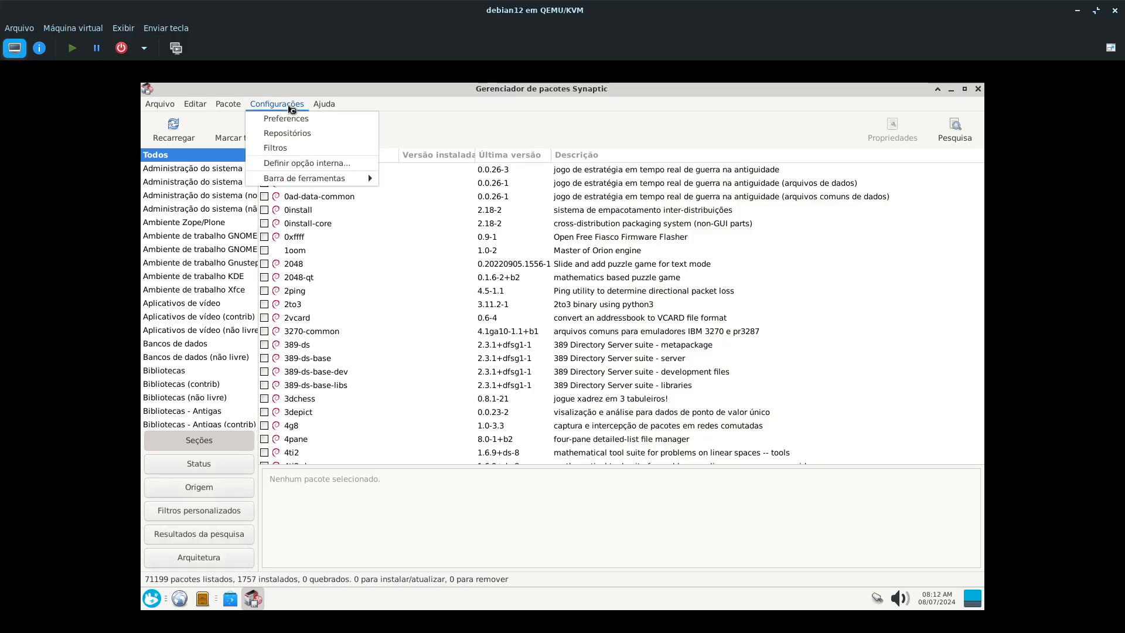
click(292, 138)
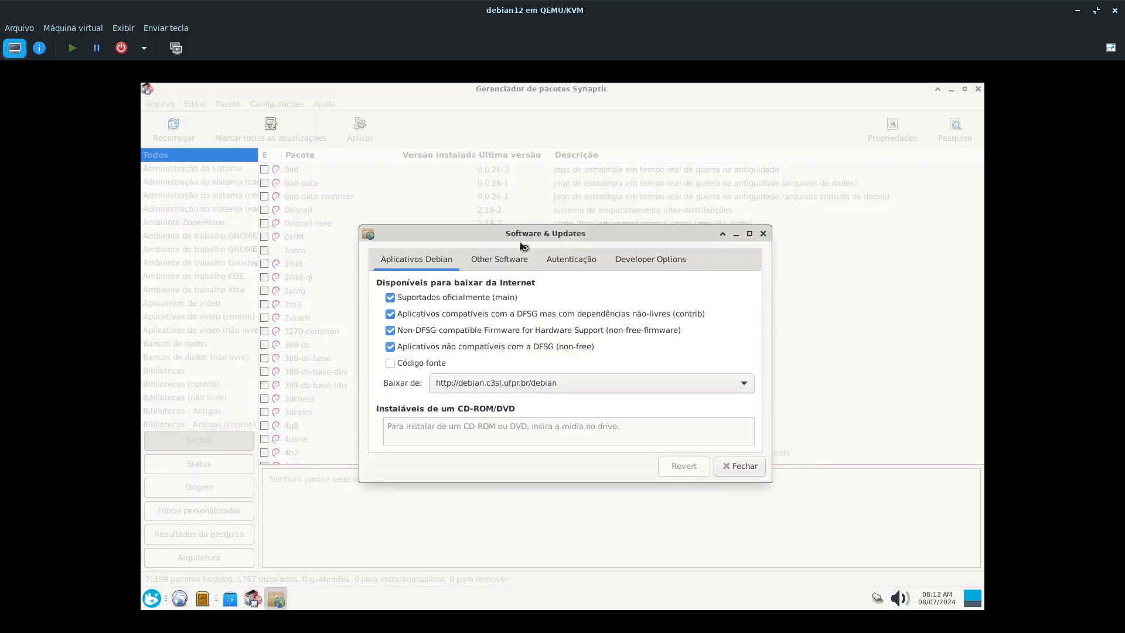
drag(598, 234, 514, 243)
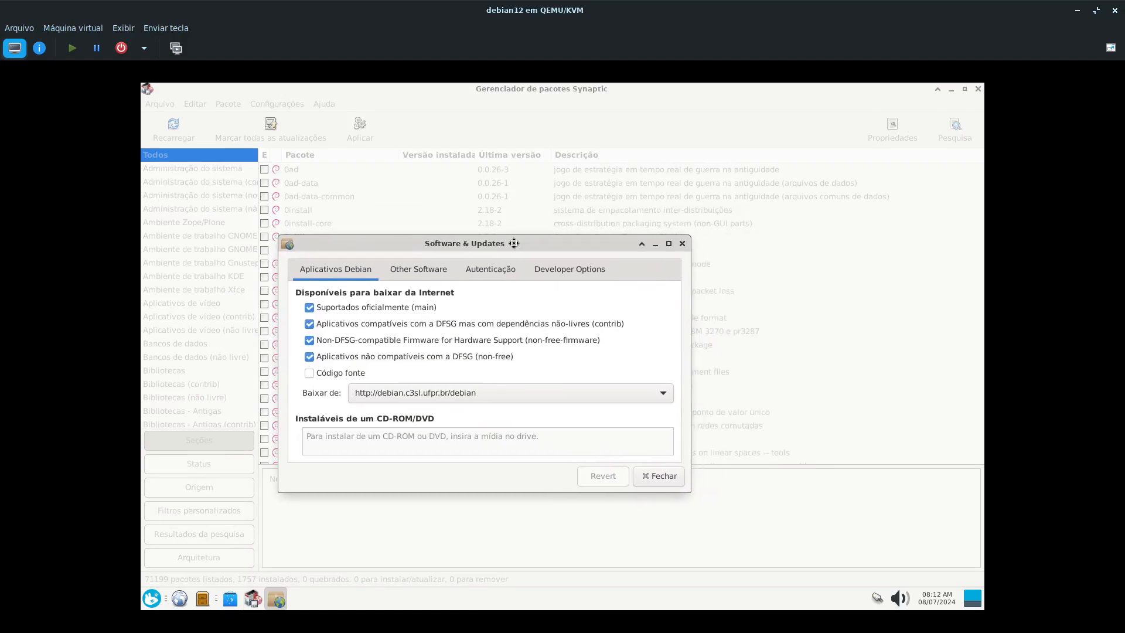
click(425, 272)
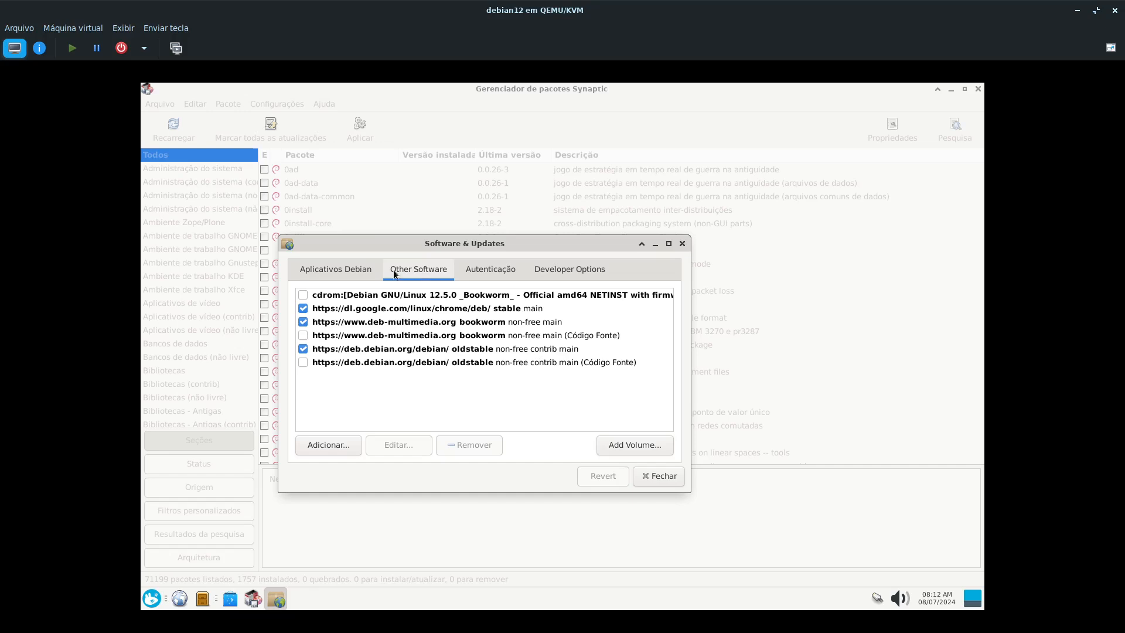
click(343, 271)
click(406, 268)
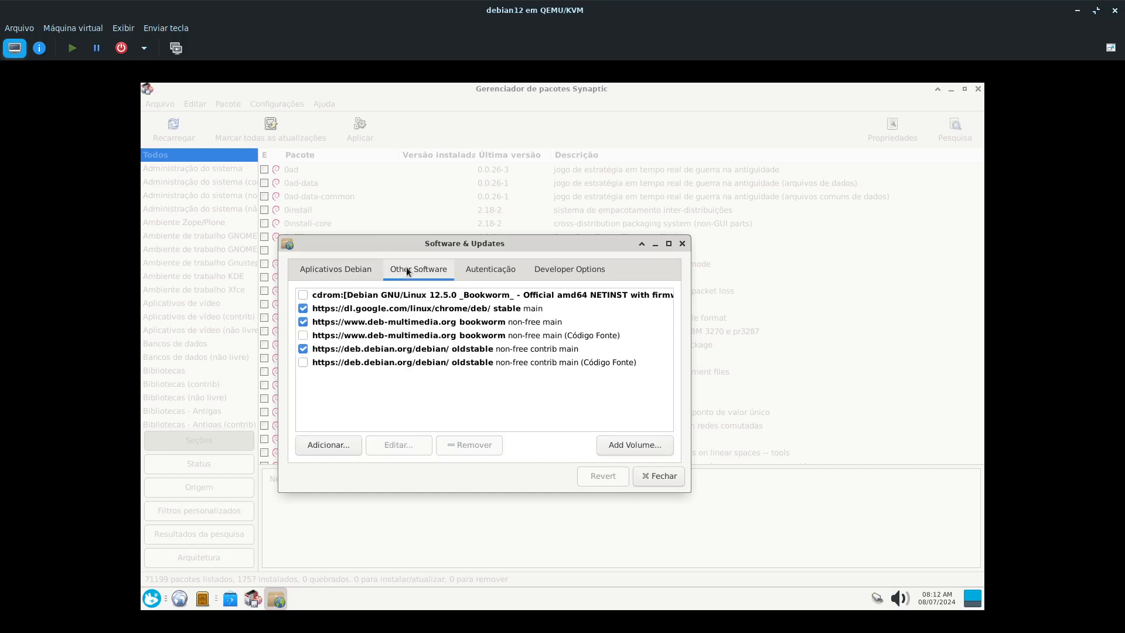
click(348, 277)
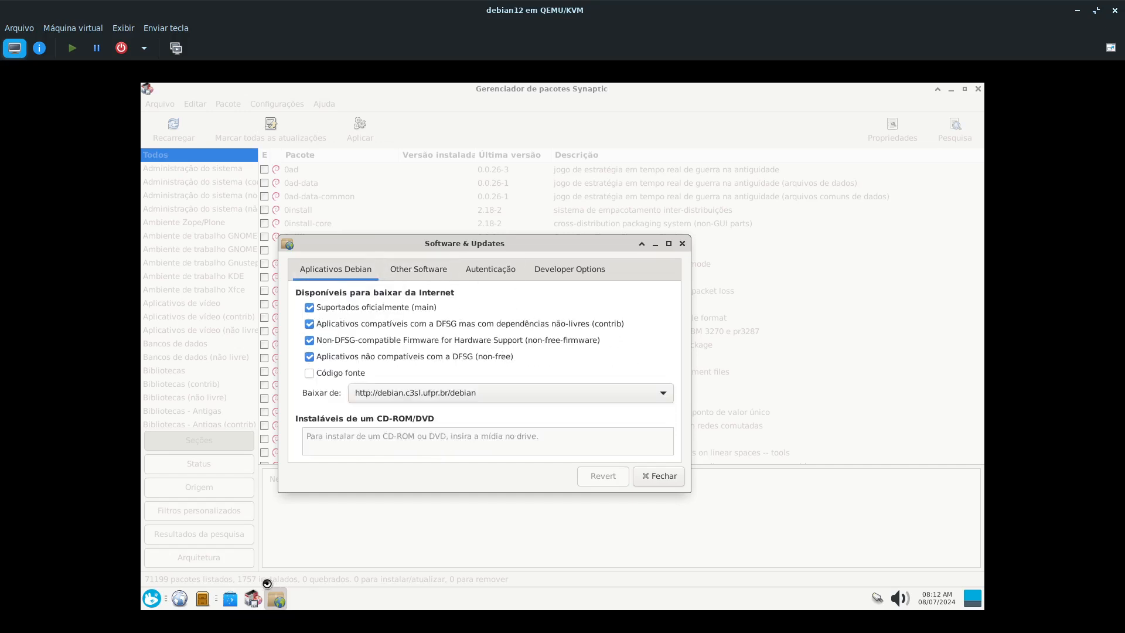
- Compare the repository settings with Discover's source list, and close Software & Updates and Synaptic
click(230, 598)
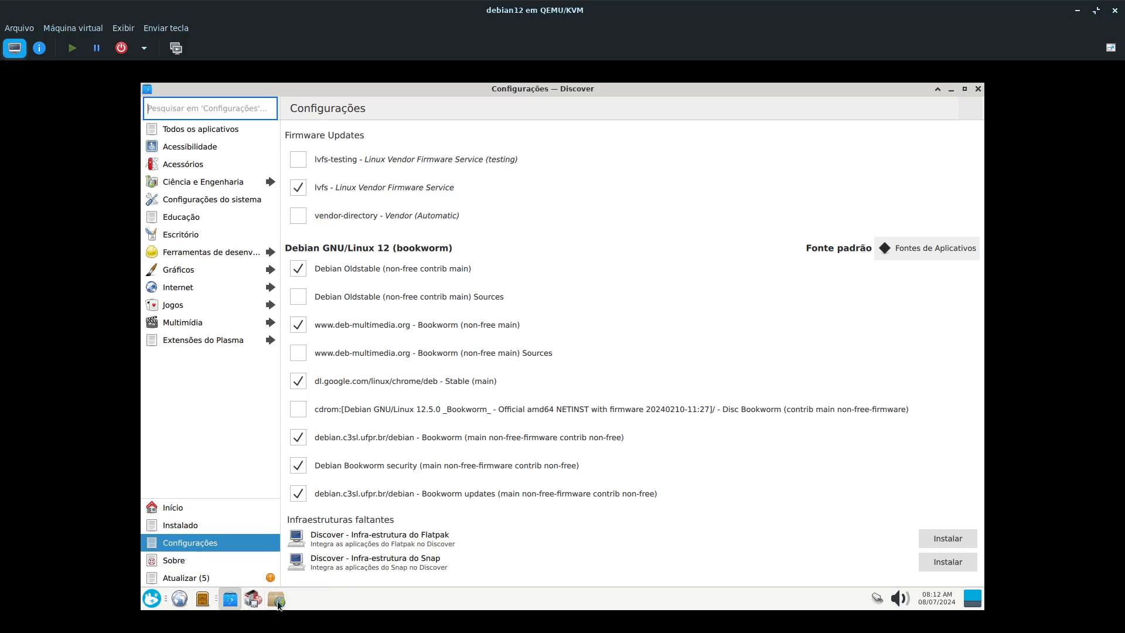
click(276, 601)
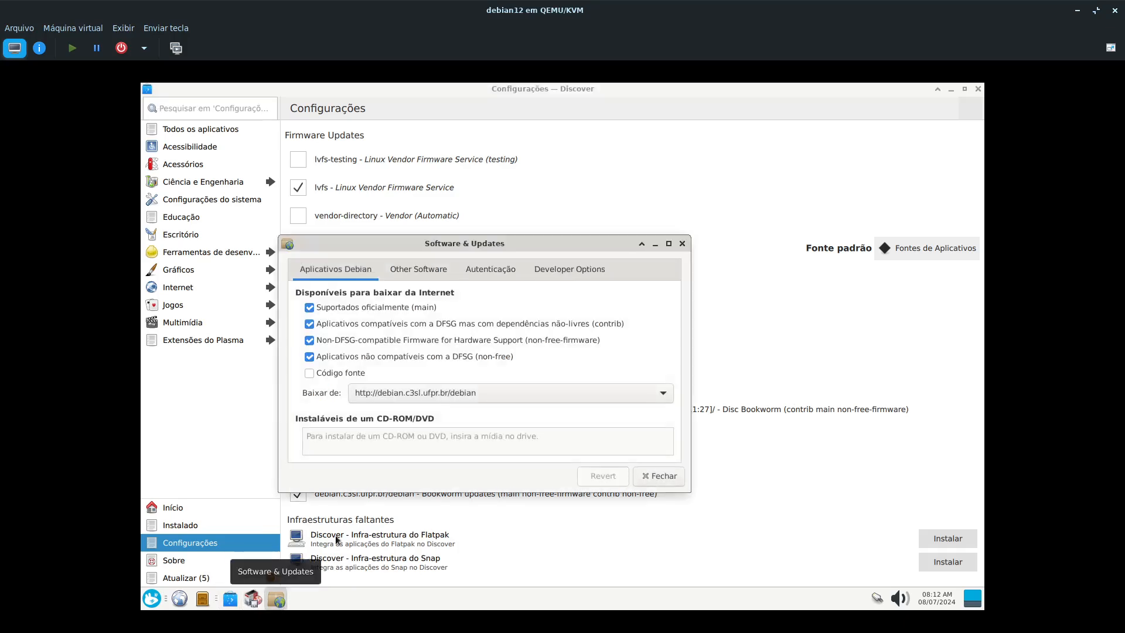
click(682, 244)
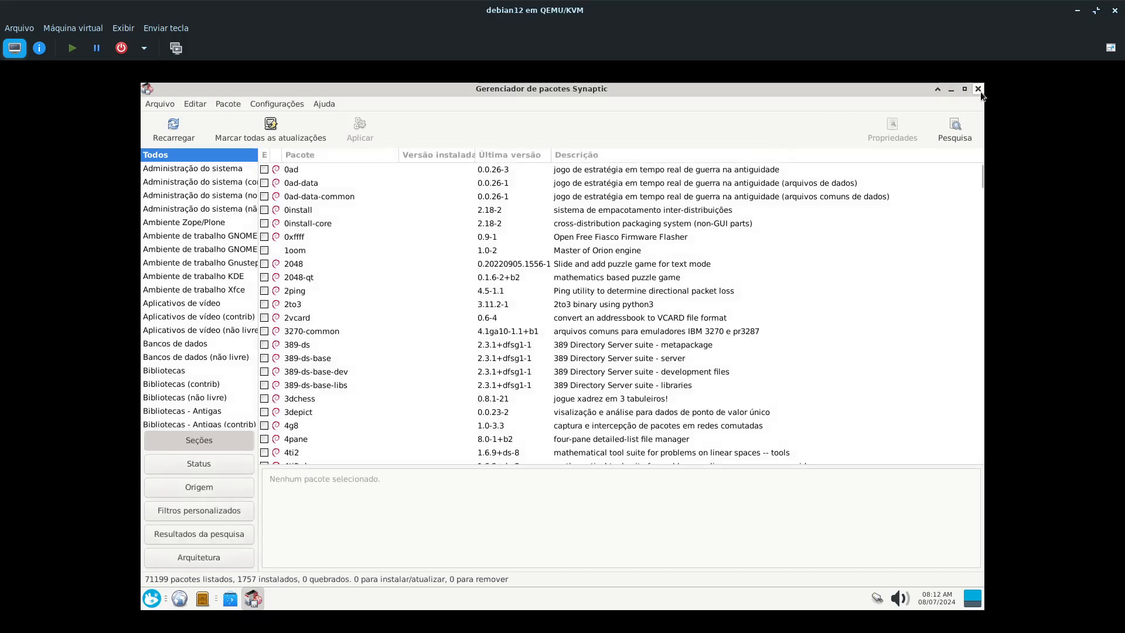
click(978, 88)
- Launch Programas again from the Sistema category of the installed applications
click(151, 598)
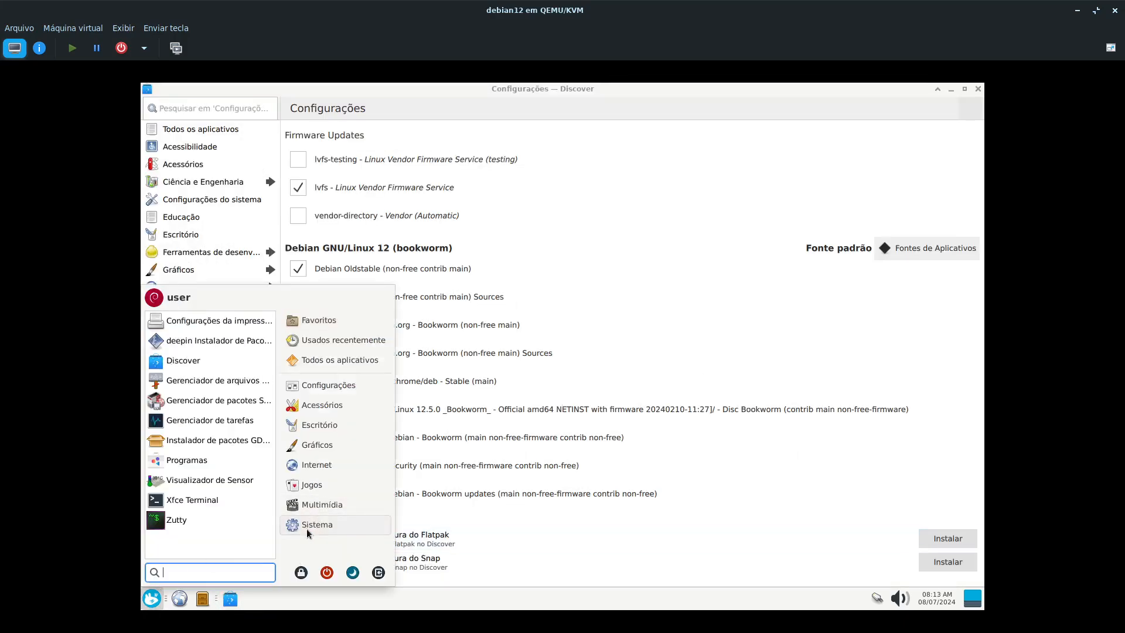
click(218, 462)
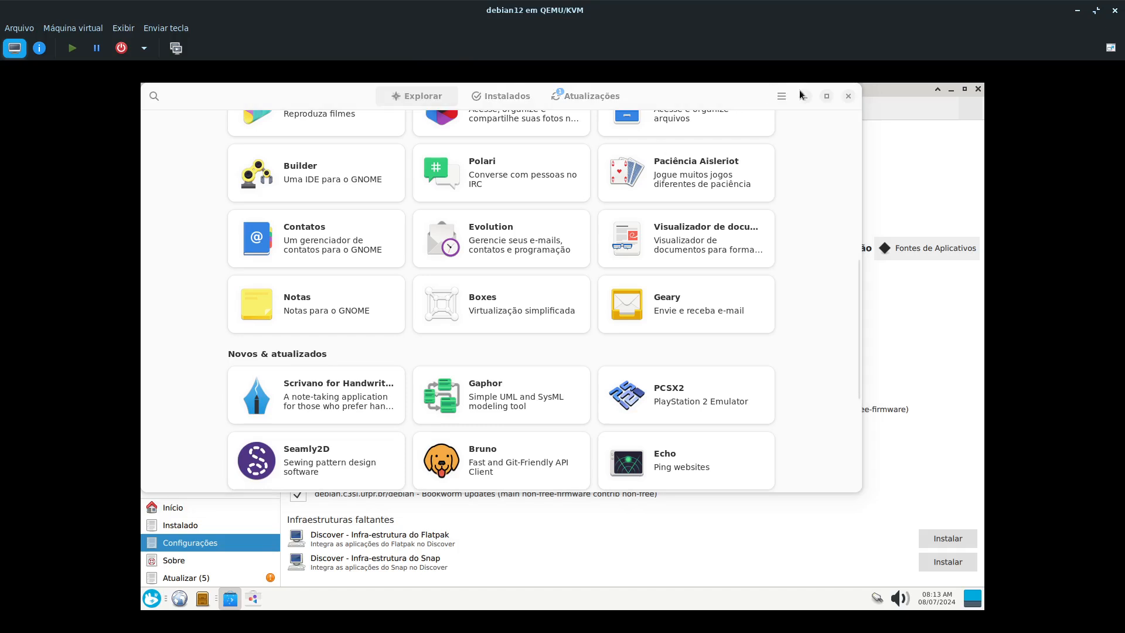
- Open the software repositories from Programas, examine the Aplicativos Debian, Autenticação and Other Software settings, and close Software & Updates
click(782, 96)
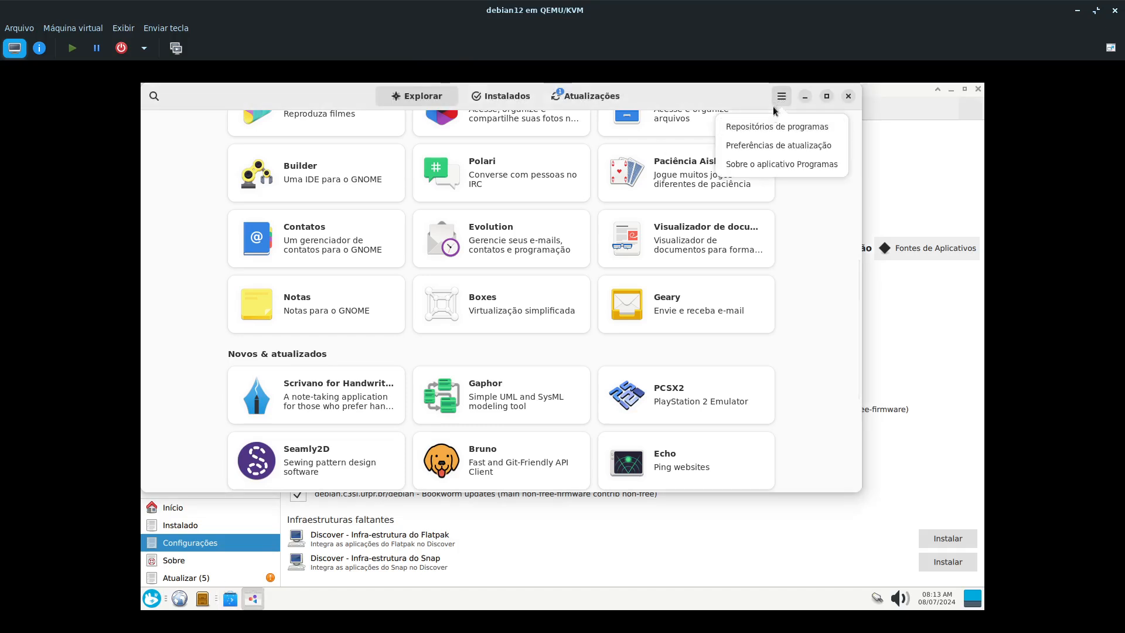
click(764, 130)
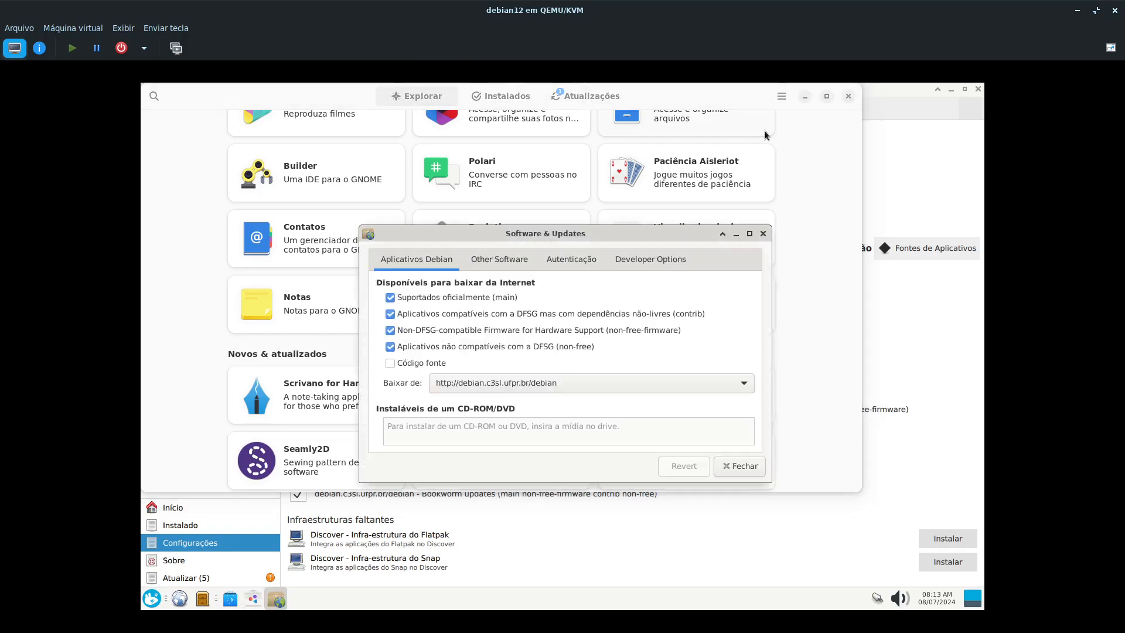
drag(540, 240, 431, 210)
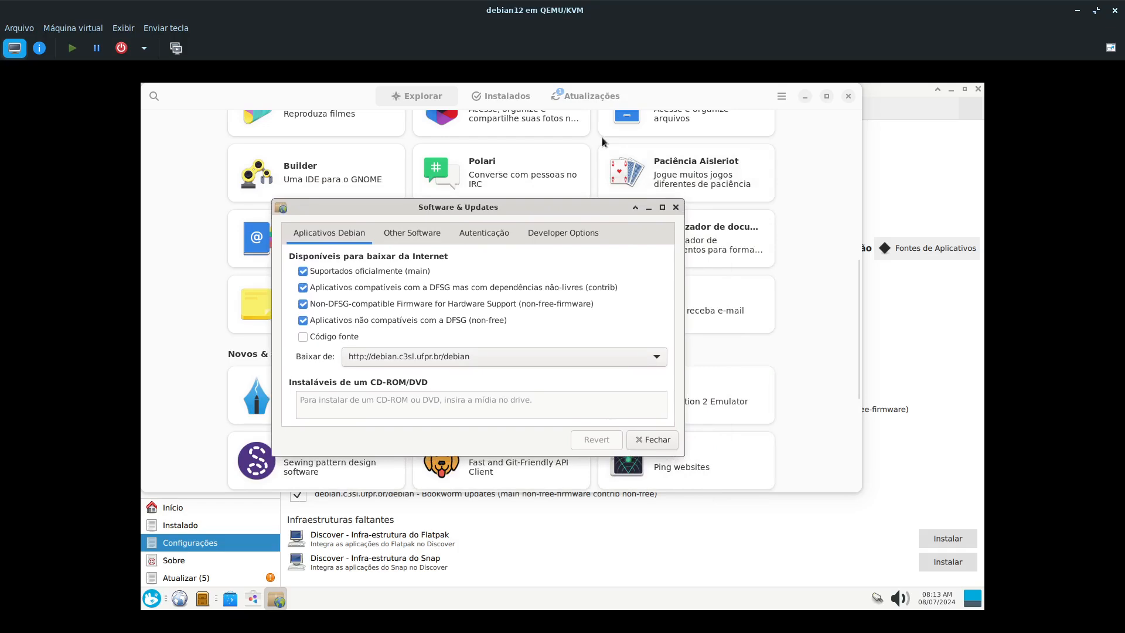
drag(473, 215, 439, 201)
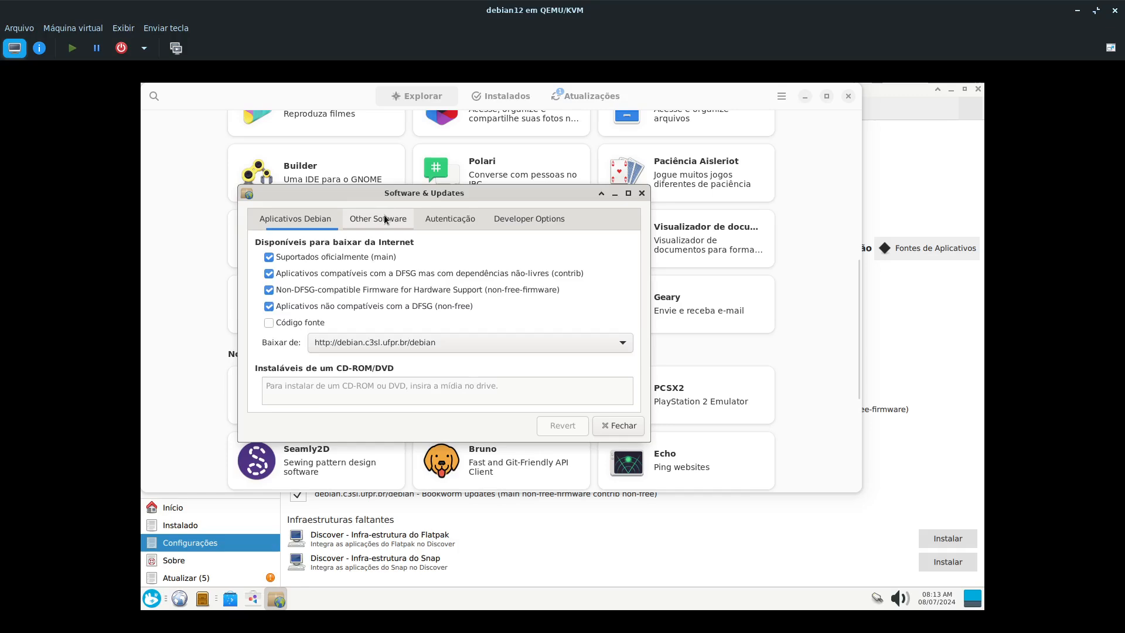
scroll(398, 220, down, 2)
scroll(402, 221, up, 1)
click(329, 220)
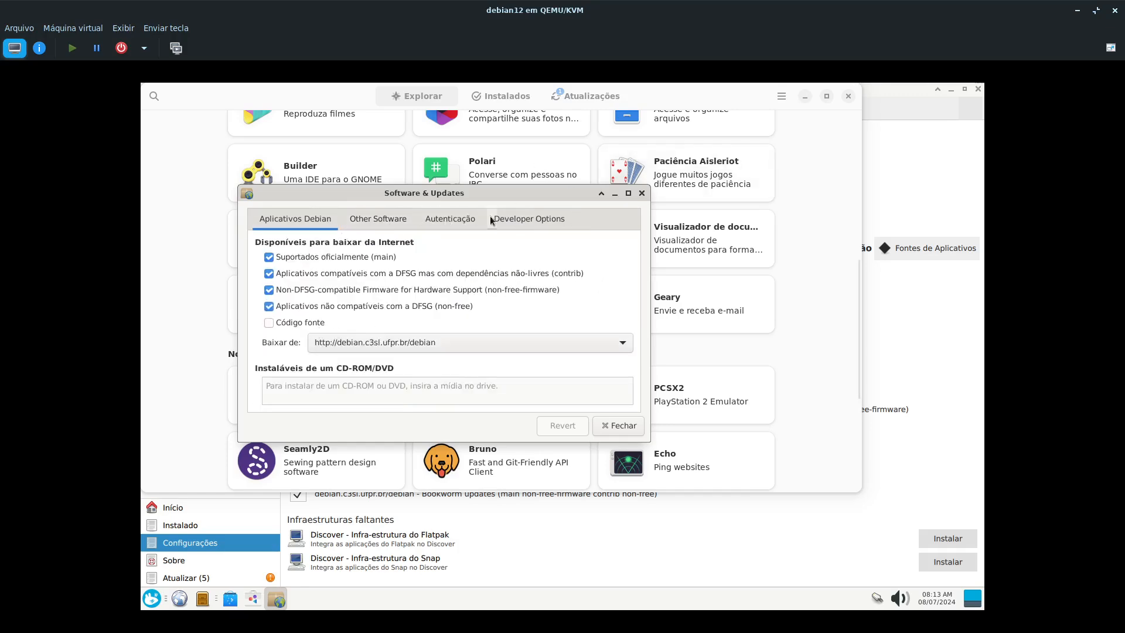
scroll(395, 224, down, 2)
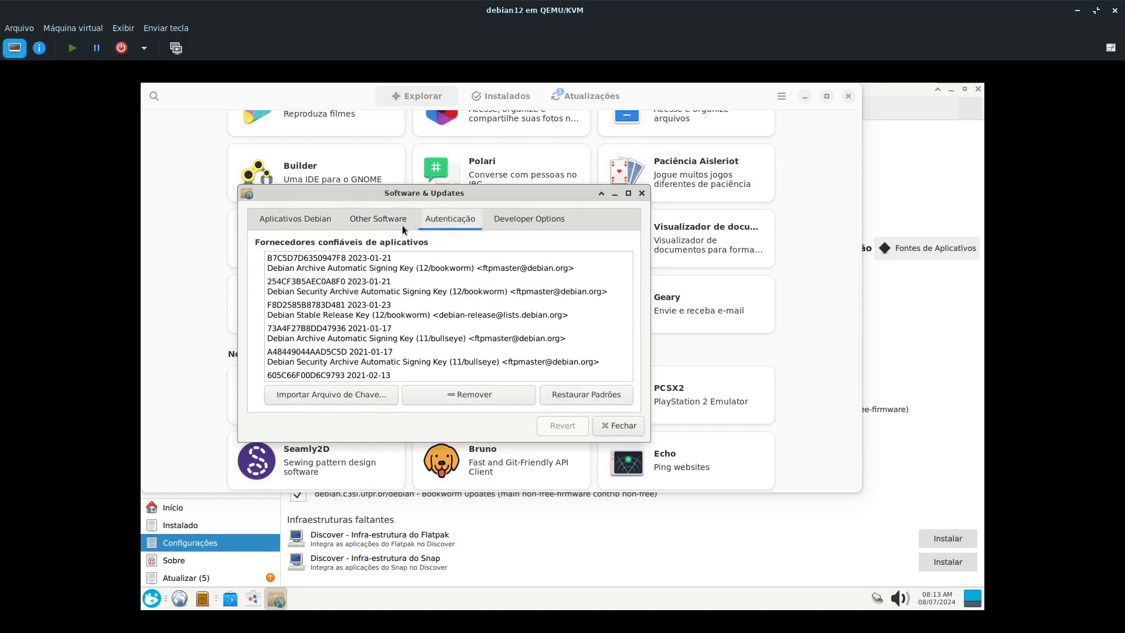
click(384, 217)
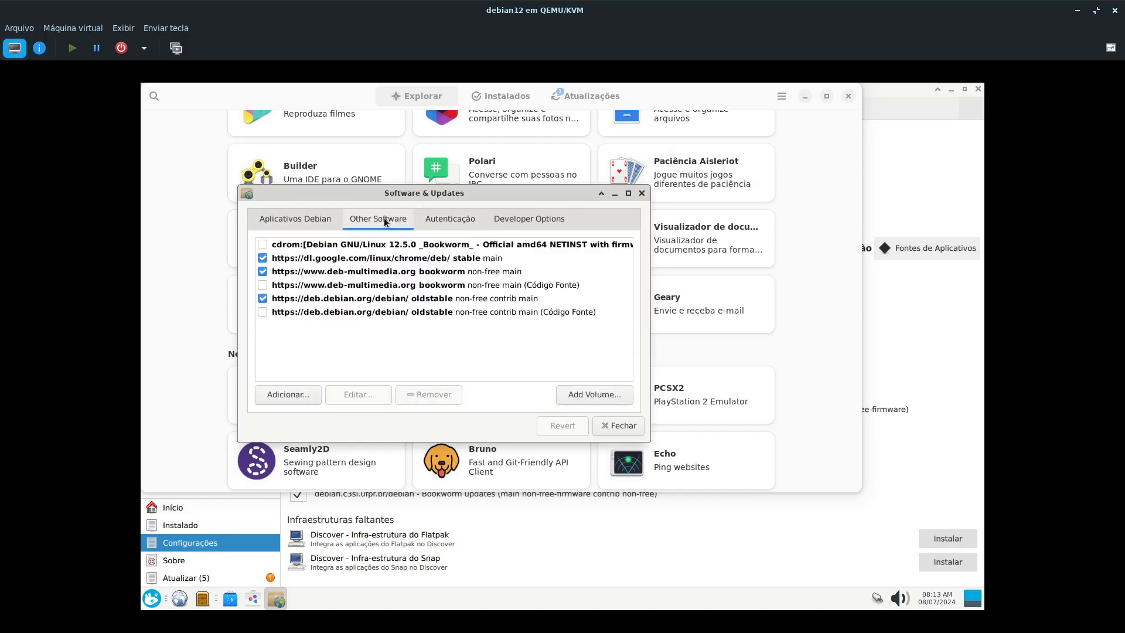
click(641, 193)
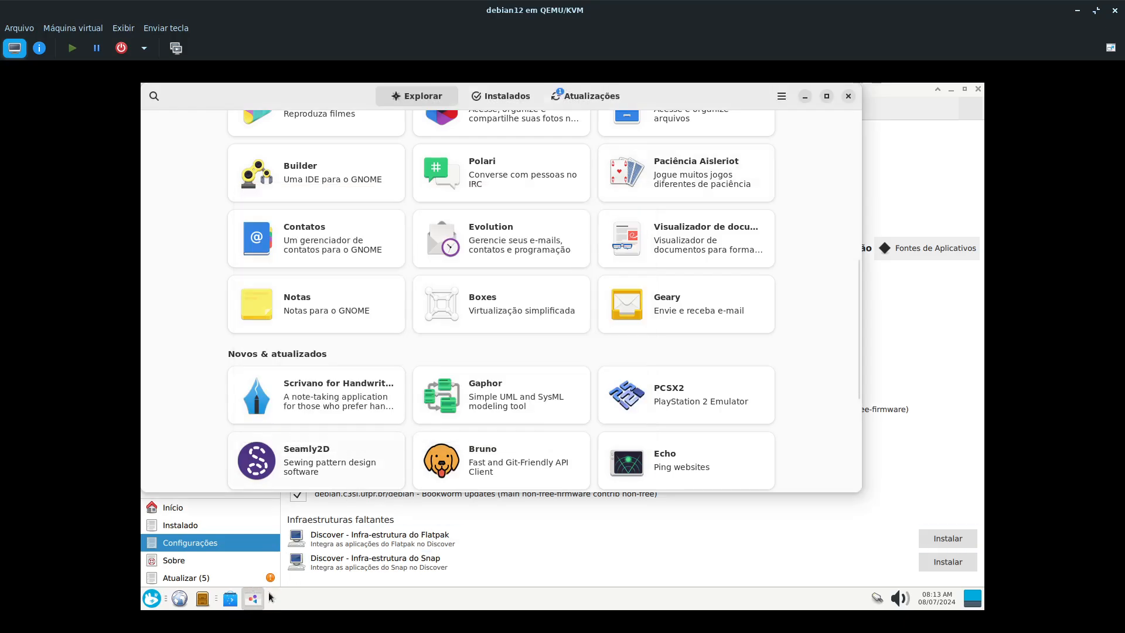
- Switch to Discover and try to open Fontes de Aplicativos for the Debian GNU/Linux 12 (bookworm) sources
click(237, 600)
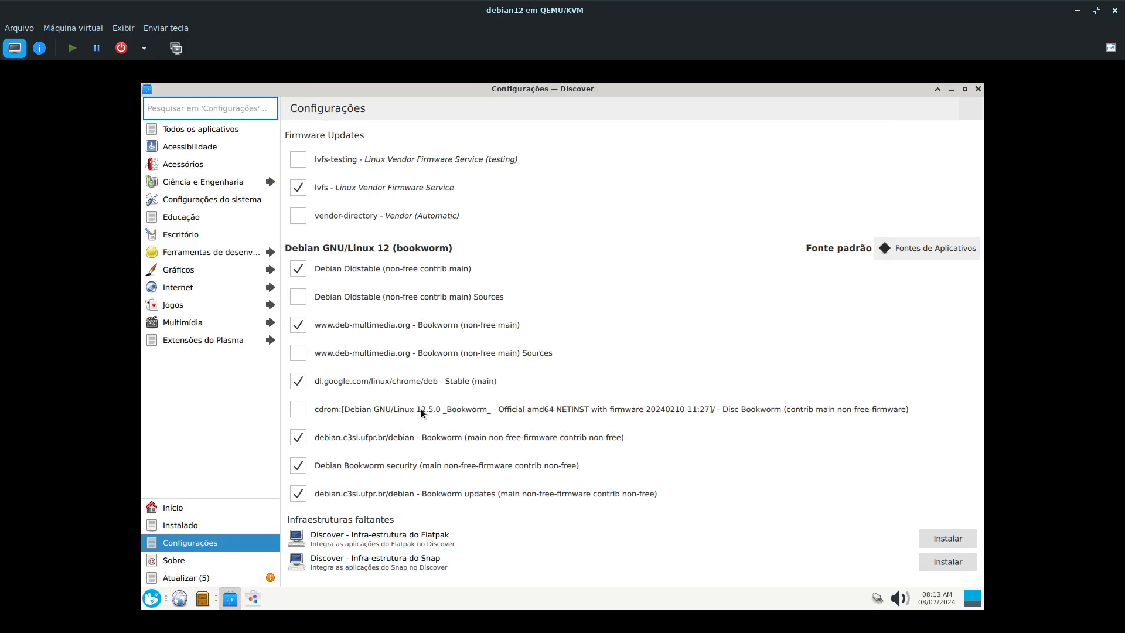
click(922, 249)
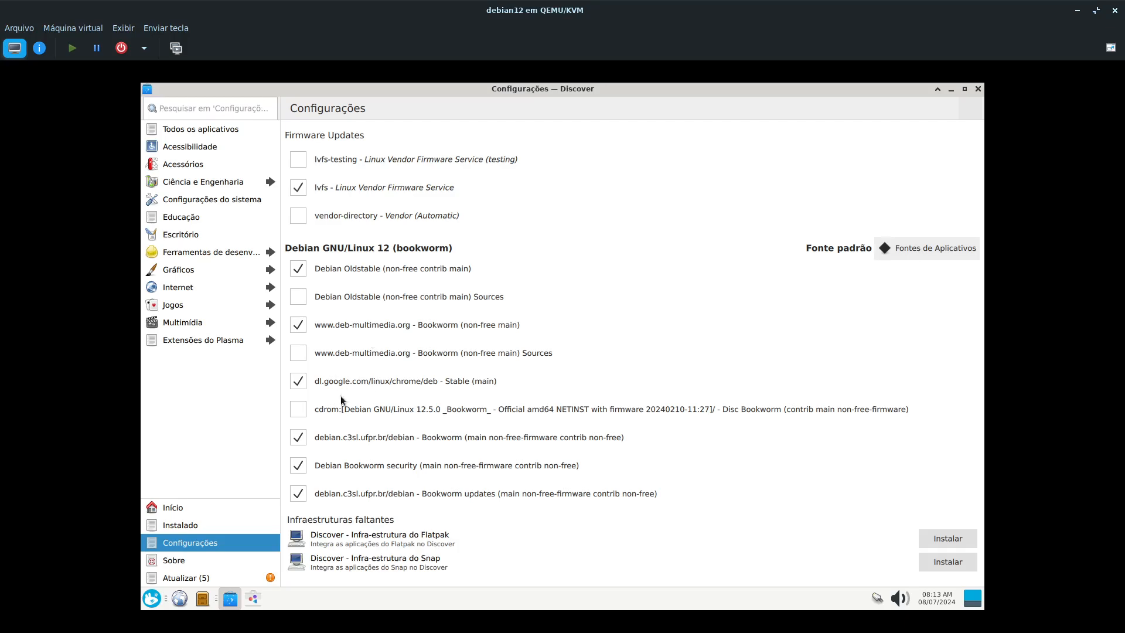
click(957, 246)
- Search the installed applications for Synaptic and launch the package manager
click(150, 603)
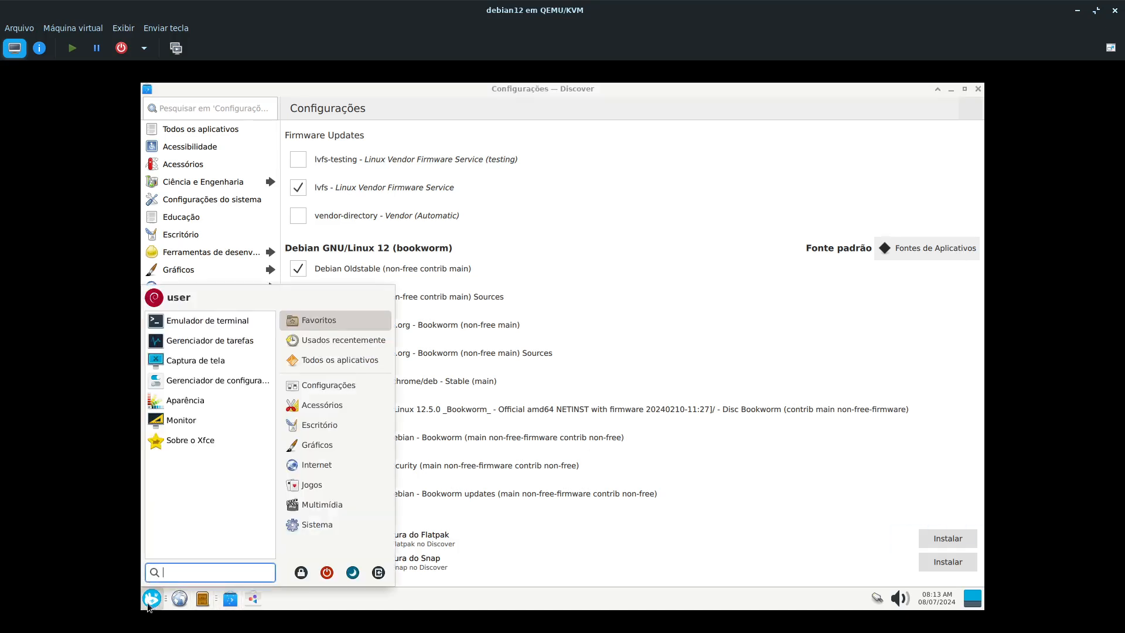
click(256, 604)
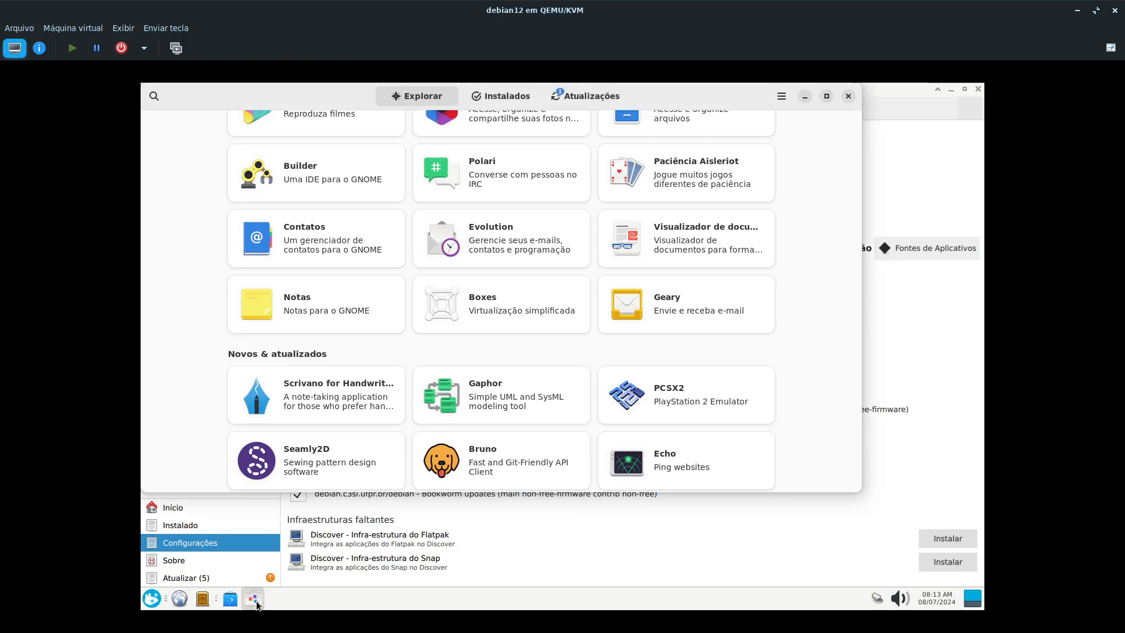
click(164, 601)
text(sya)
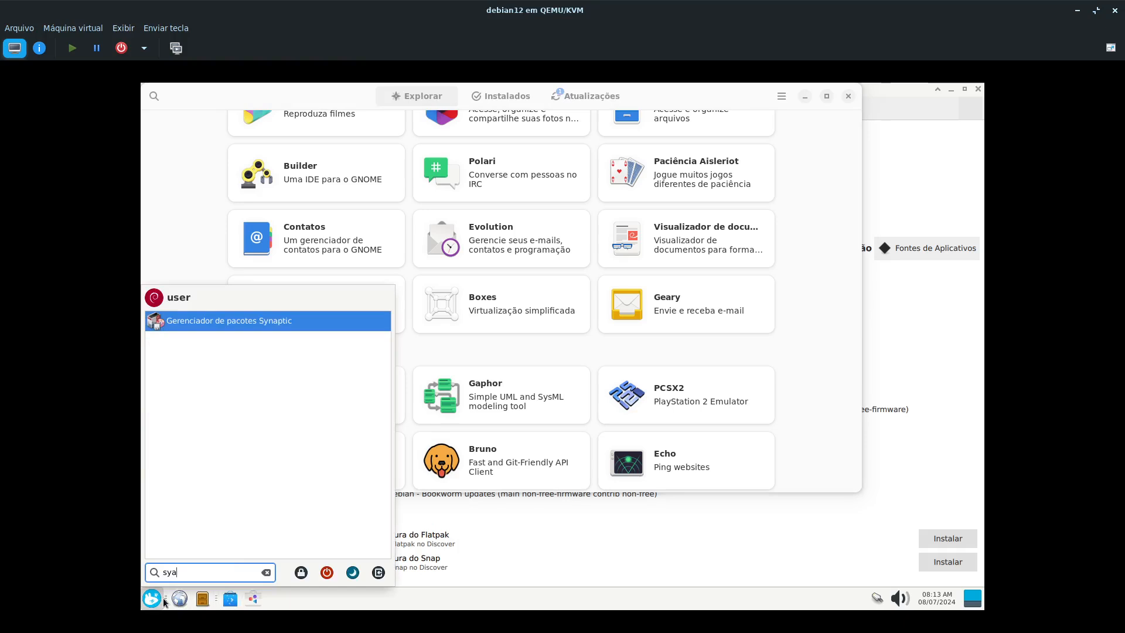
key(Return)
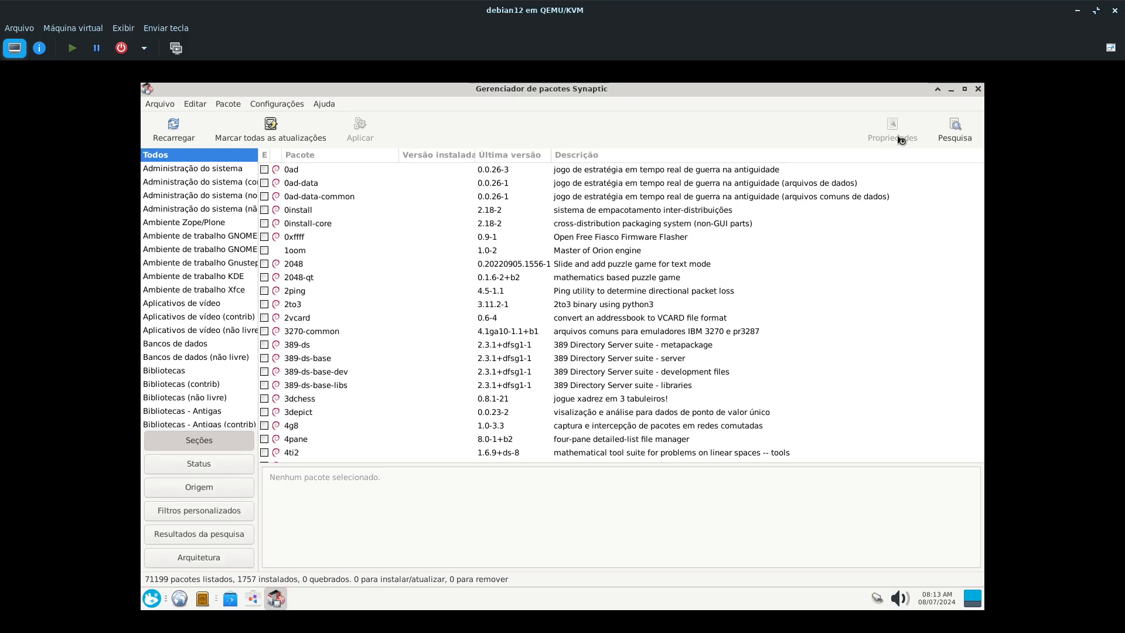
- Search Synaptic's packages for "software-" in description and name
click(962, 124)
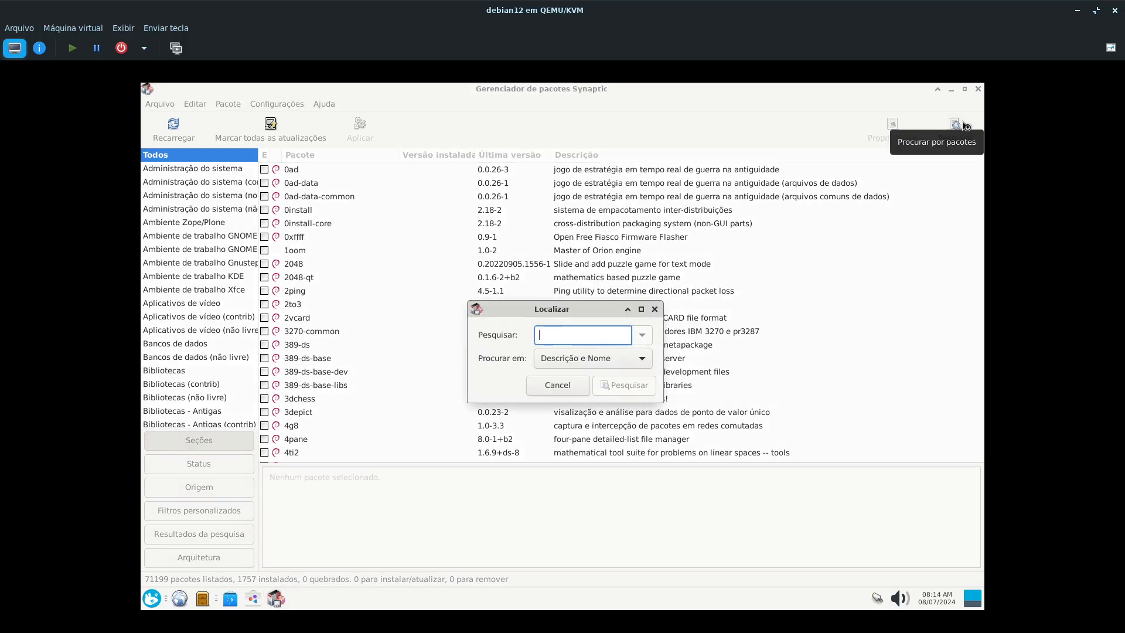
text(sof)
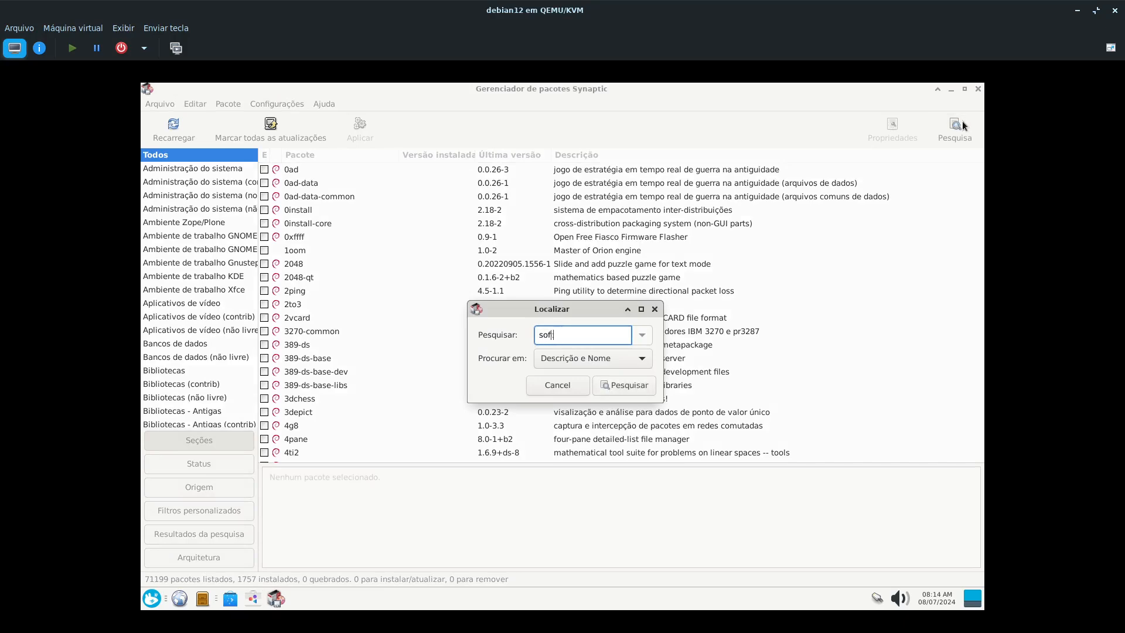
key(BackSpace)
key(BackSpace)
key(BackSpace)
text(so)
key(Return)
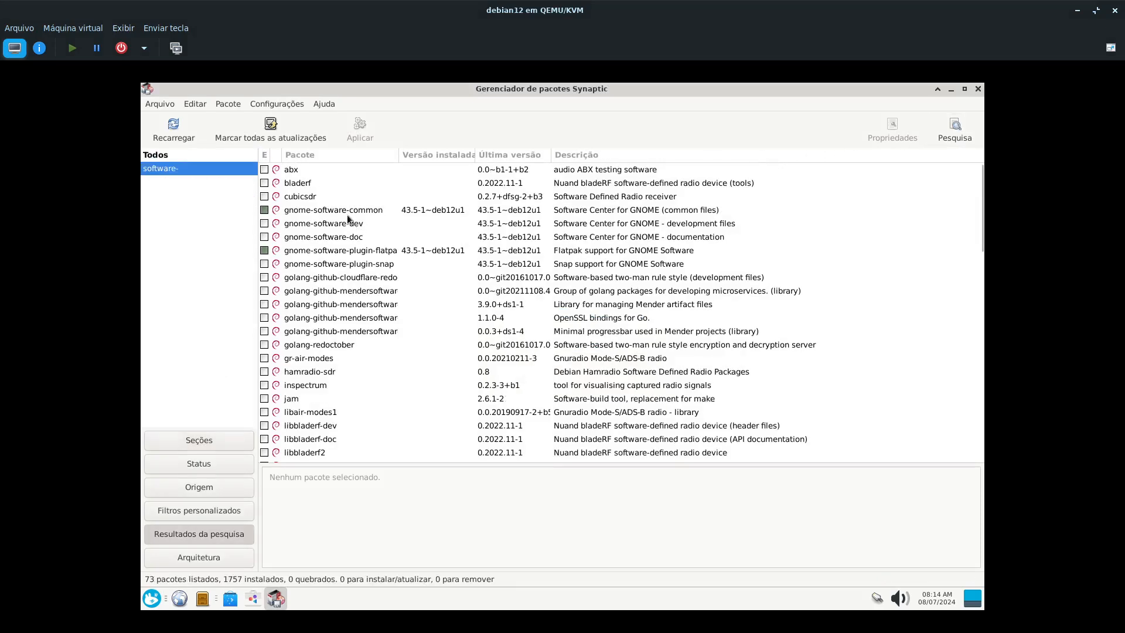
- Examine the descriptions of the GNOME Software packages and the software-properties common, gtk and kde packages in the search results
click(345, 210)
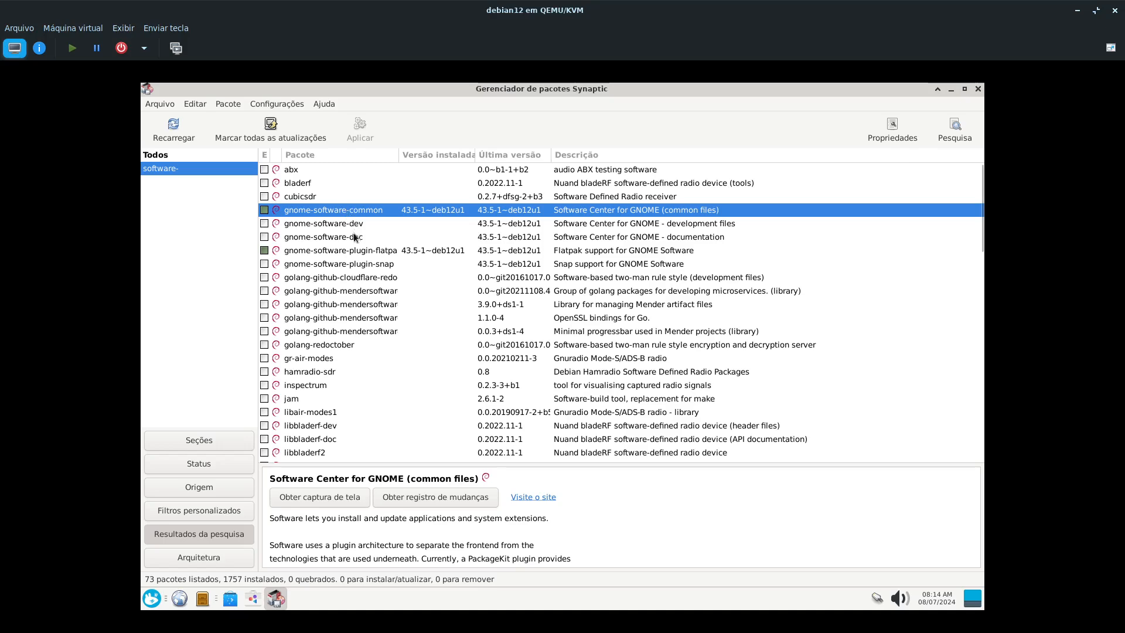
click(307, 253)
scroll(305, 319, down, 15)
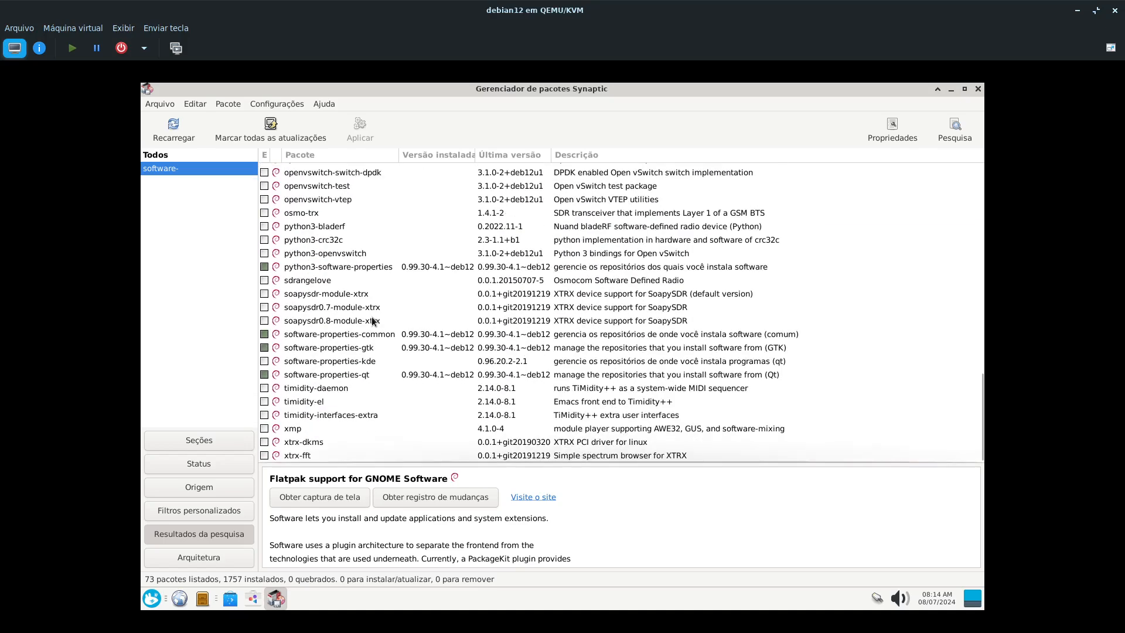
scroll(372, 320, up, 2)
scroll(373, 321, down, 2)
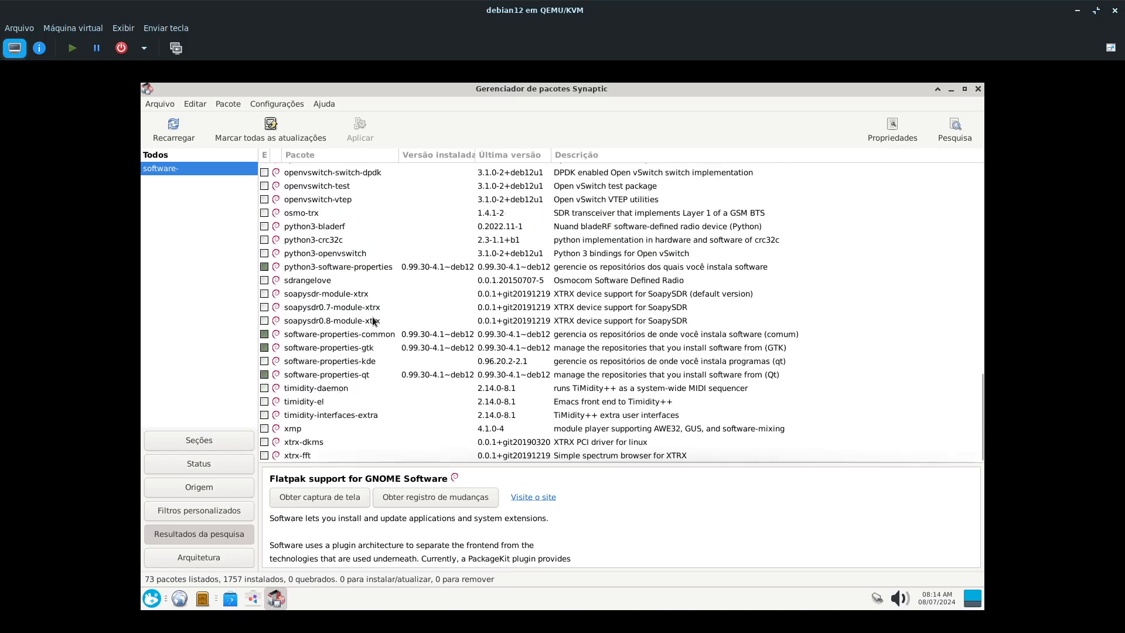
click(351, 338)
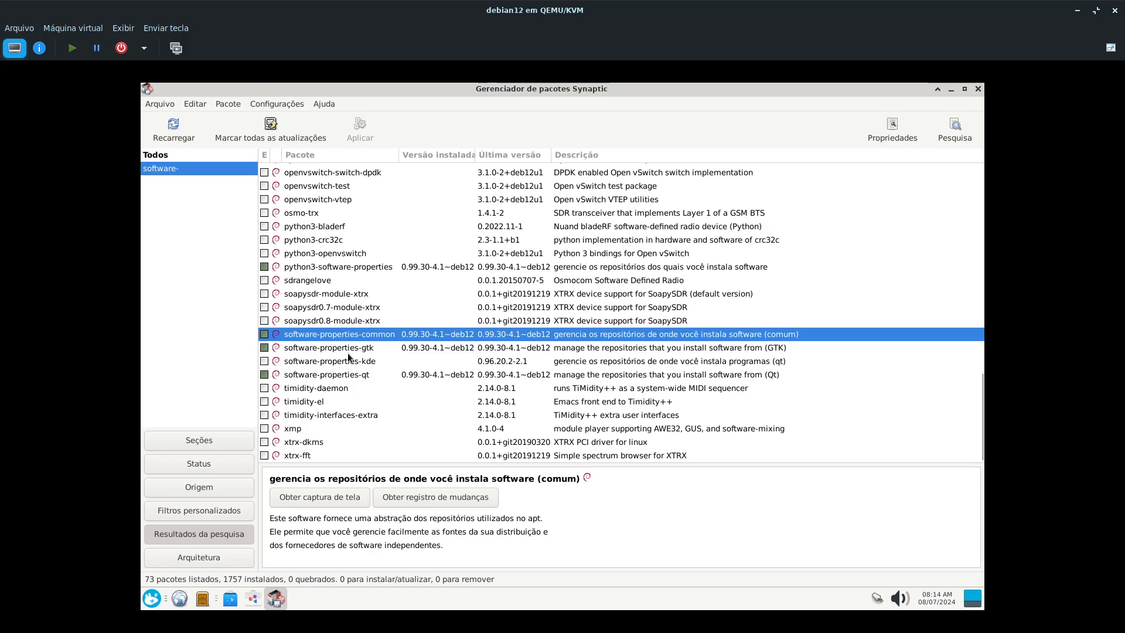
click(348, 353)
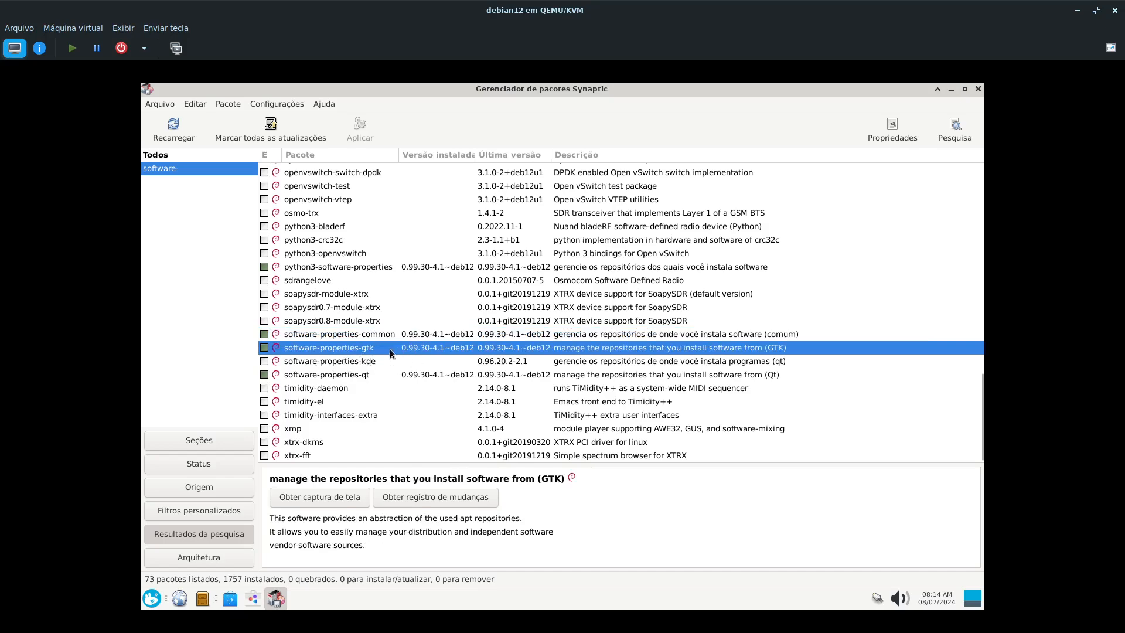
click(359, 364)
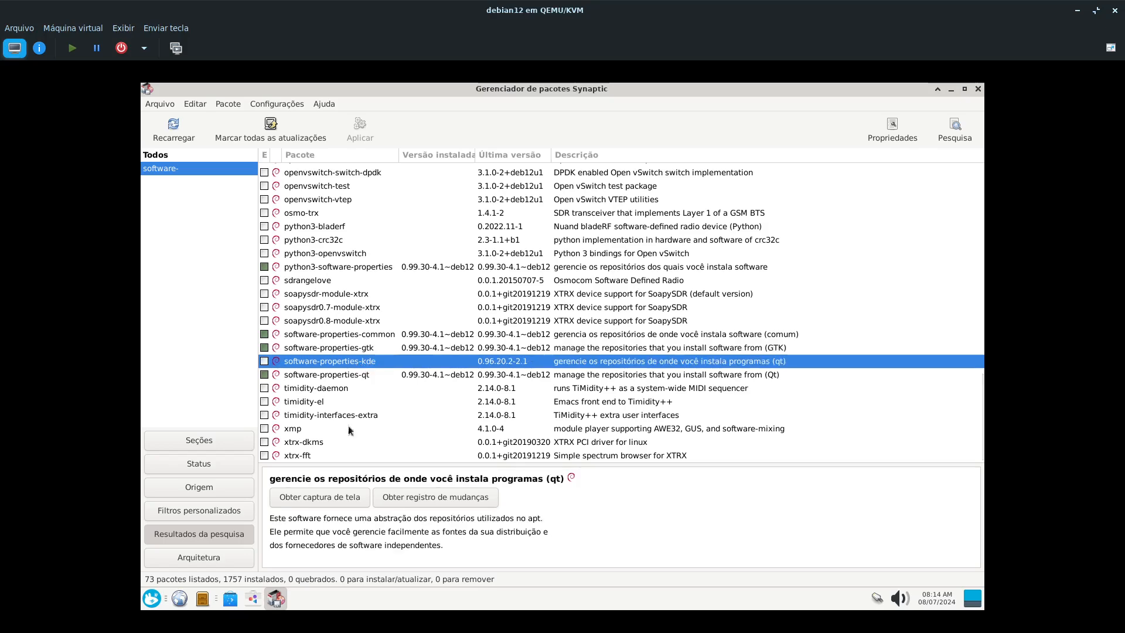
- Check Discover's source list again, and reopen the software repositories from Programas to view the Aplicativos Debian sources
click(231, 599)
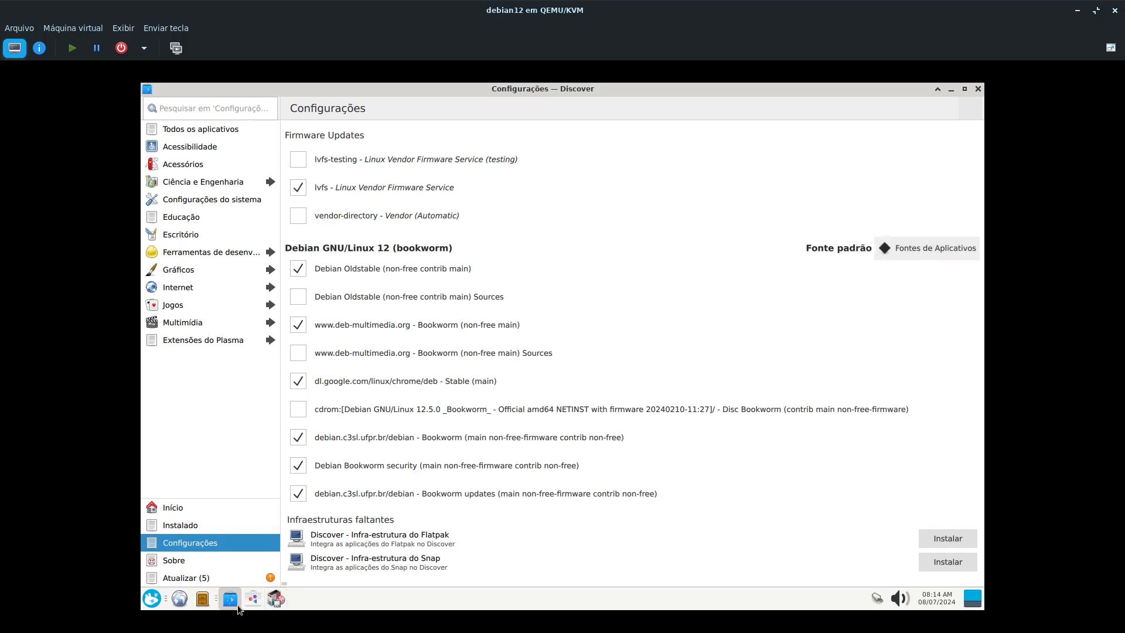
click(273, 600)
click(253, 599)
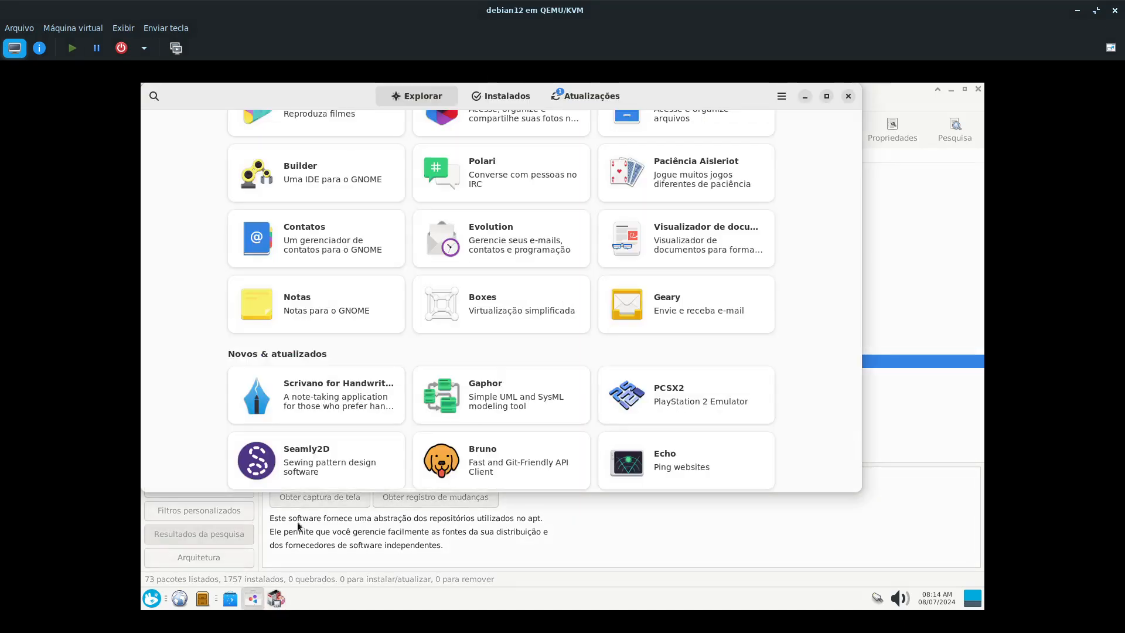
click(782, 96)
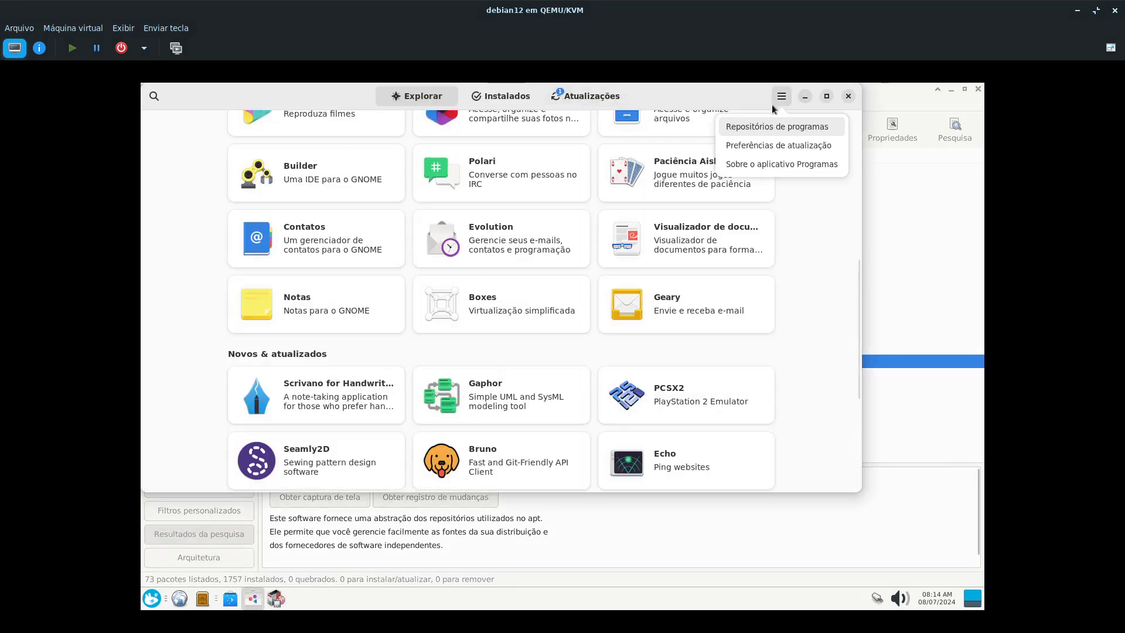
click(765, 127)
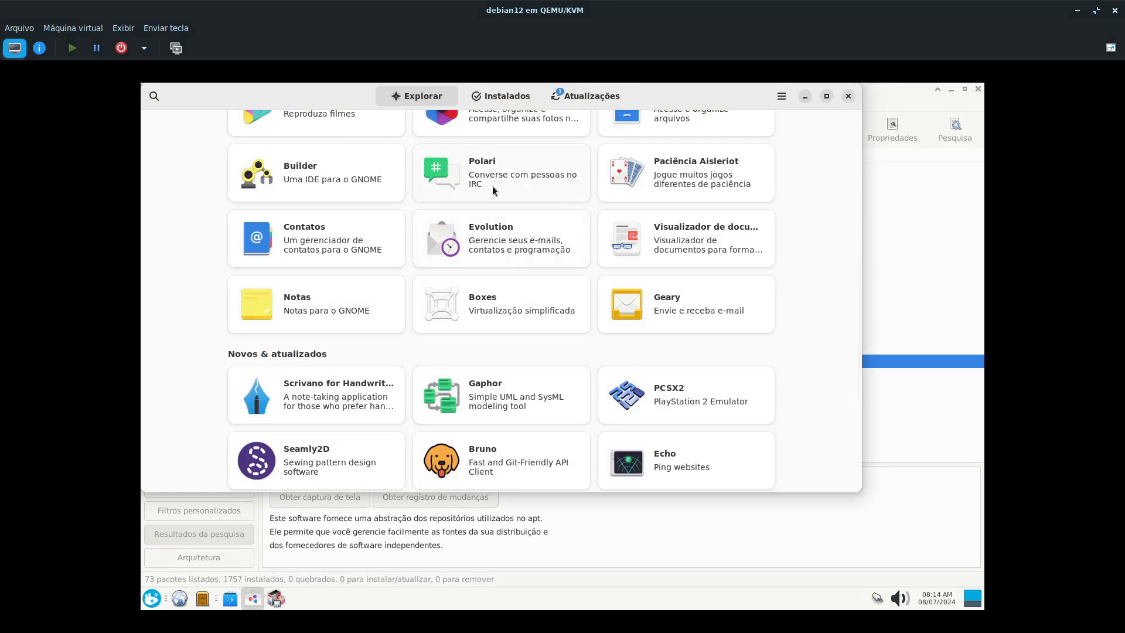
drag(484, 224, 494, 220)
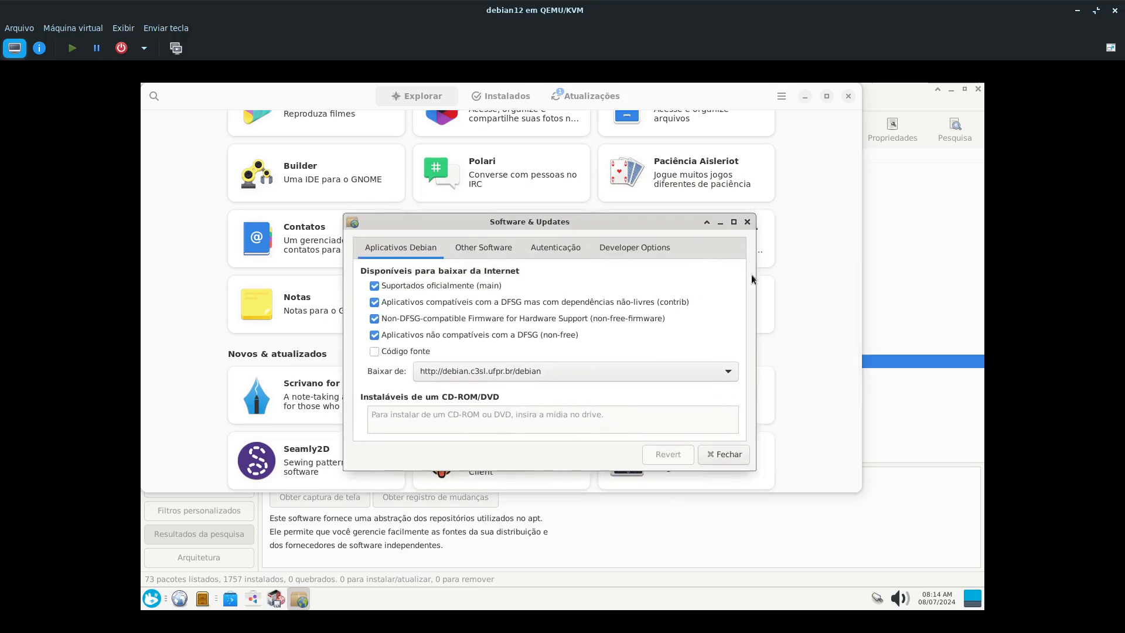
- Close Software & Updates, Programas and Synaptic to return to Discover
click(747, 222)
click(848, 95)
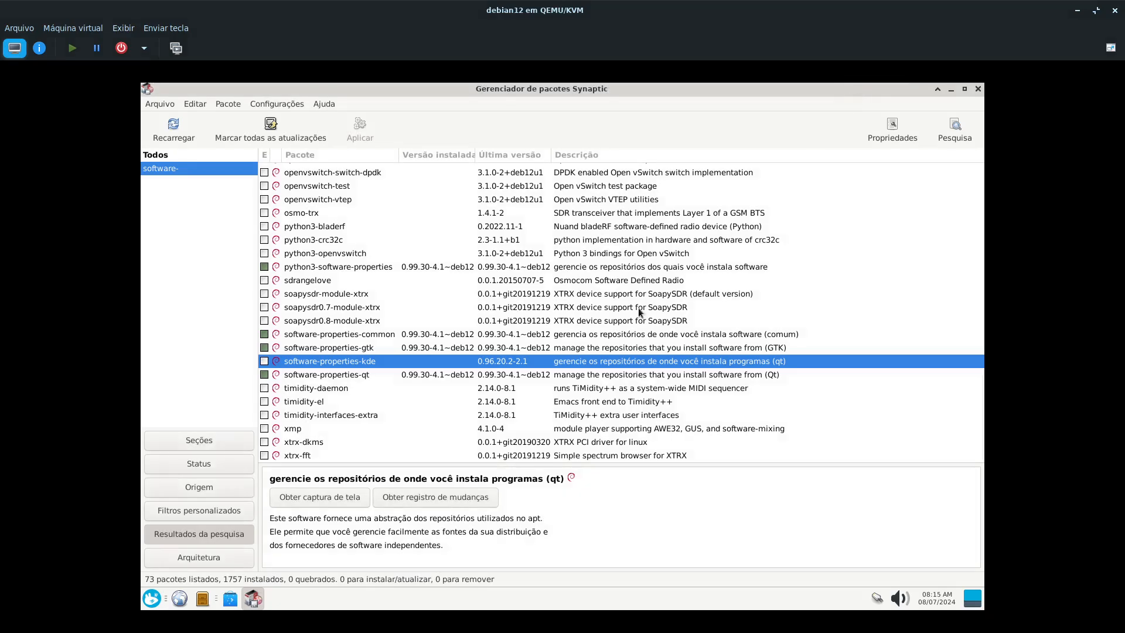
click(978, 88)
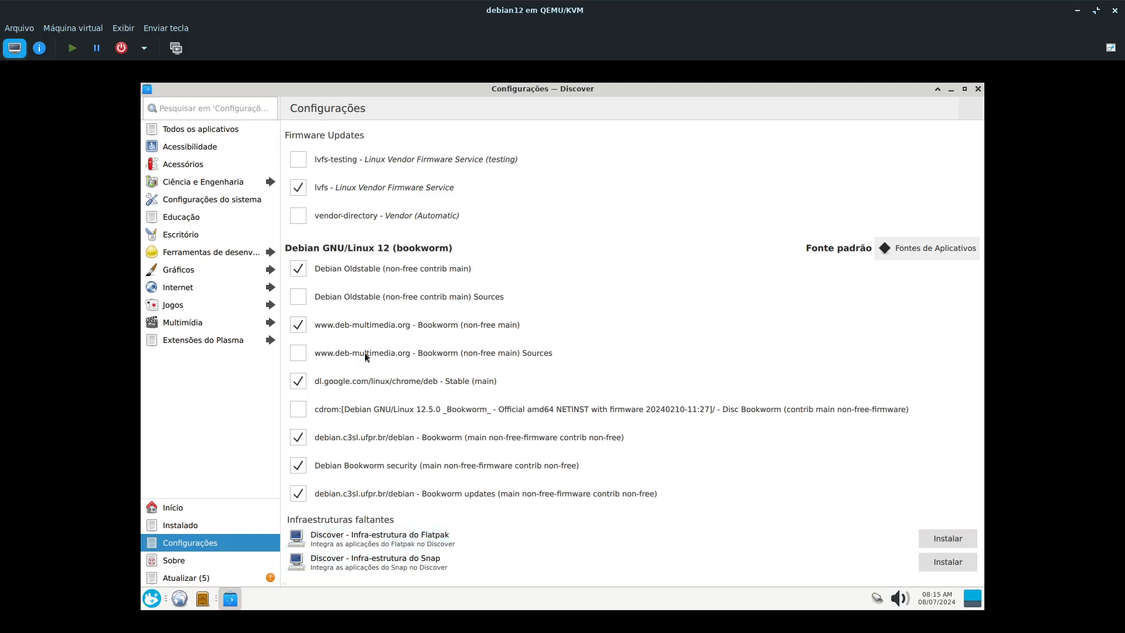
- Browse Discover's Jogos de cartas category within Jogos and select Solitário Aisleriot
click(181, 109)
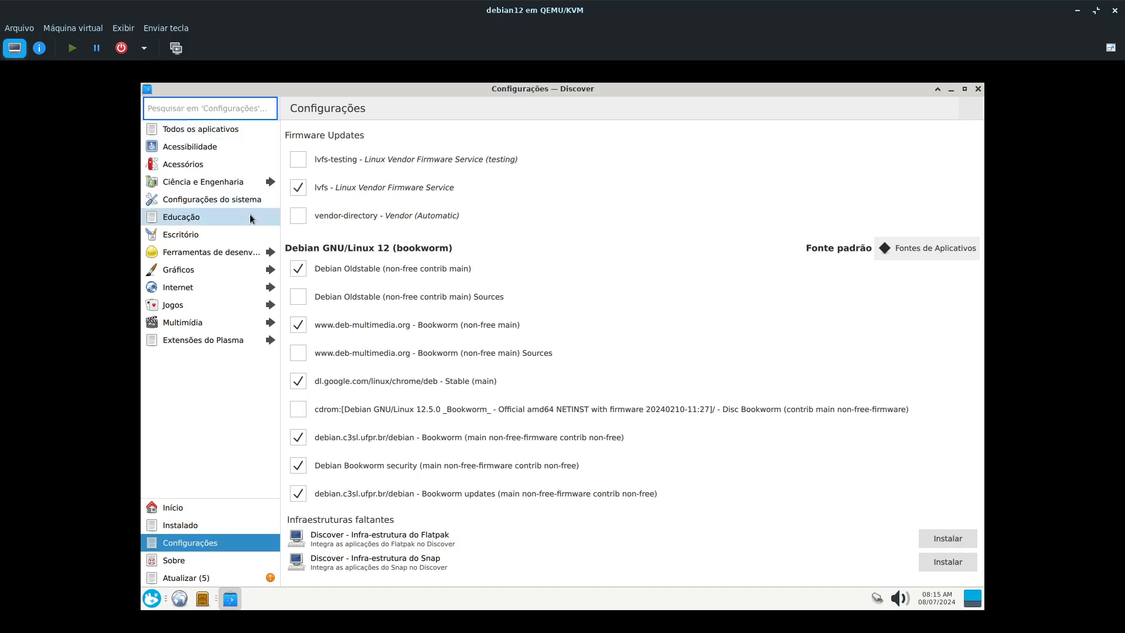
click(201, 302)
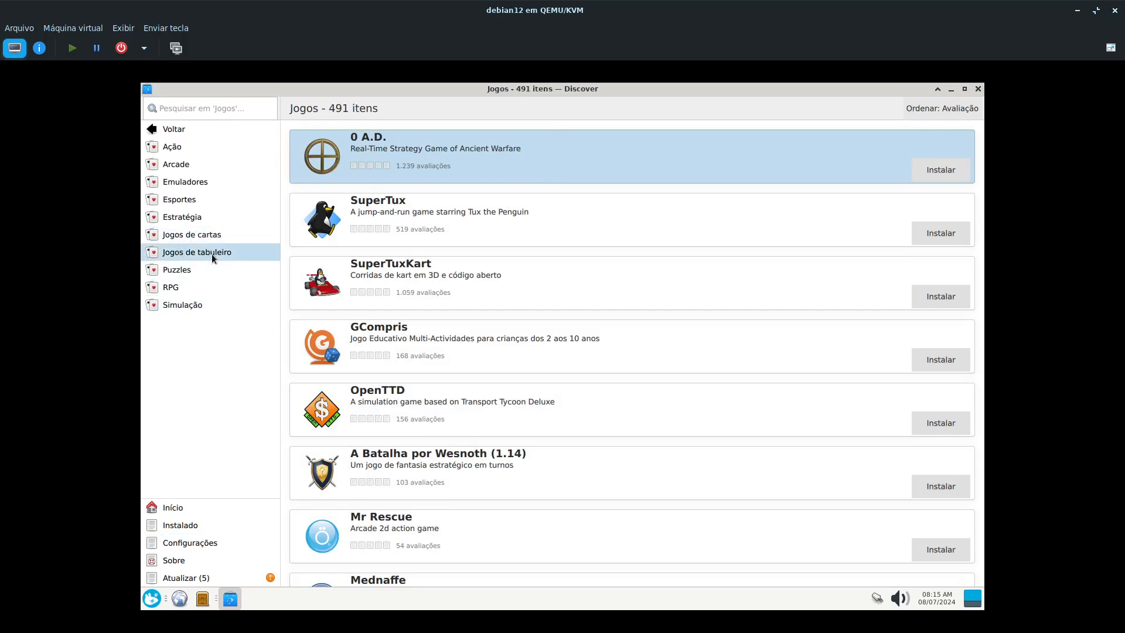
click(212, 238)
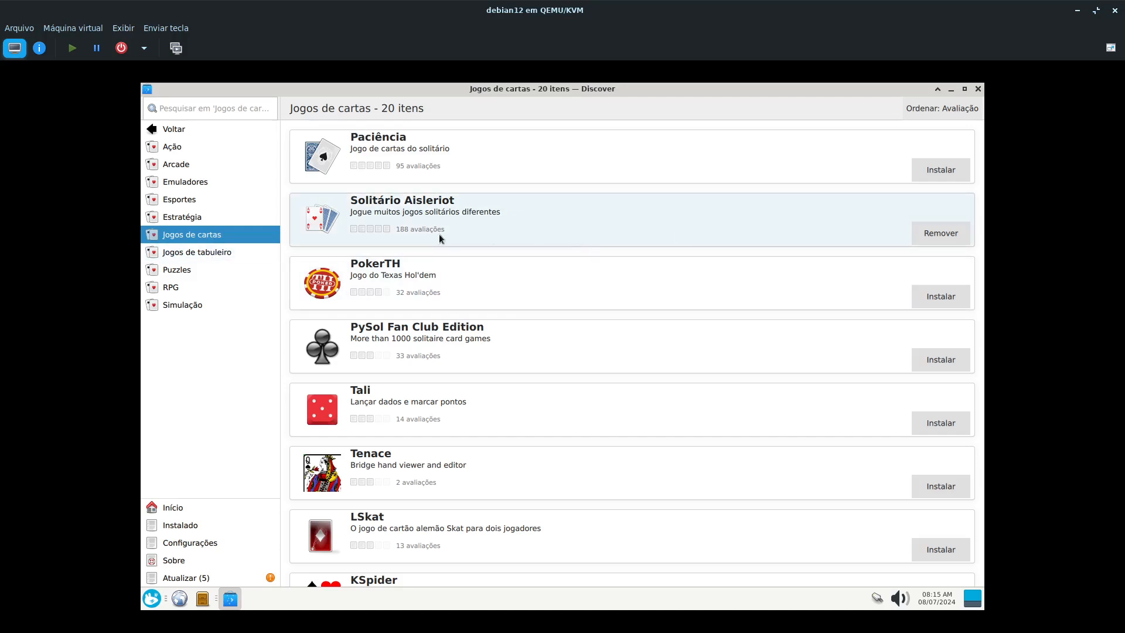
click(533, 227)
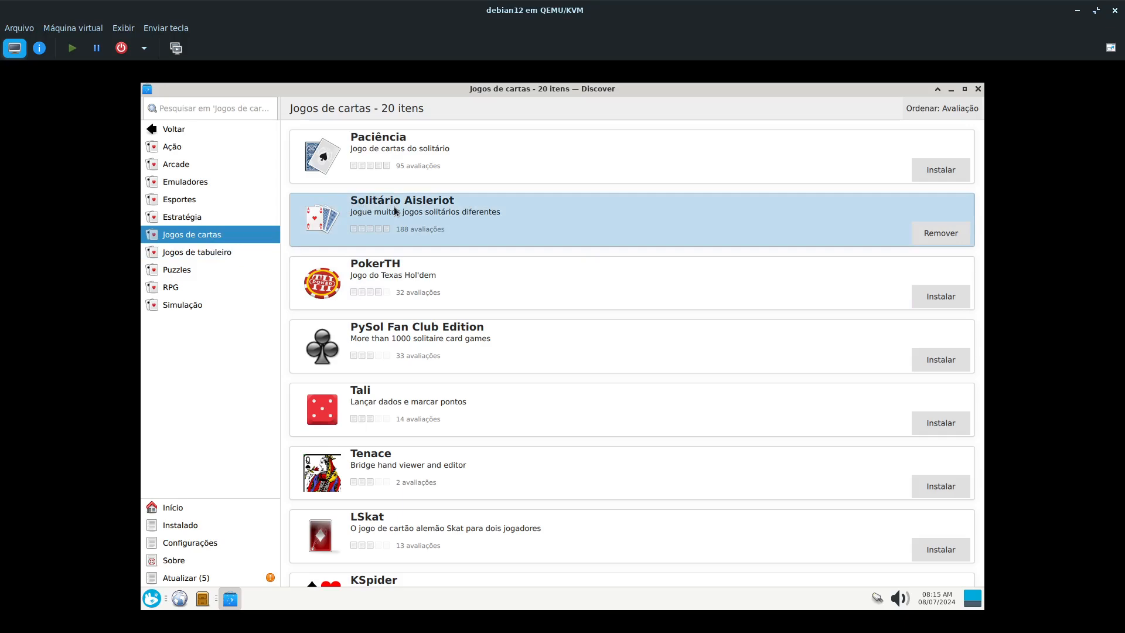
- Launch Paciência AisleRiot from the installed Jogos applications and check its About information
click(152, 598)
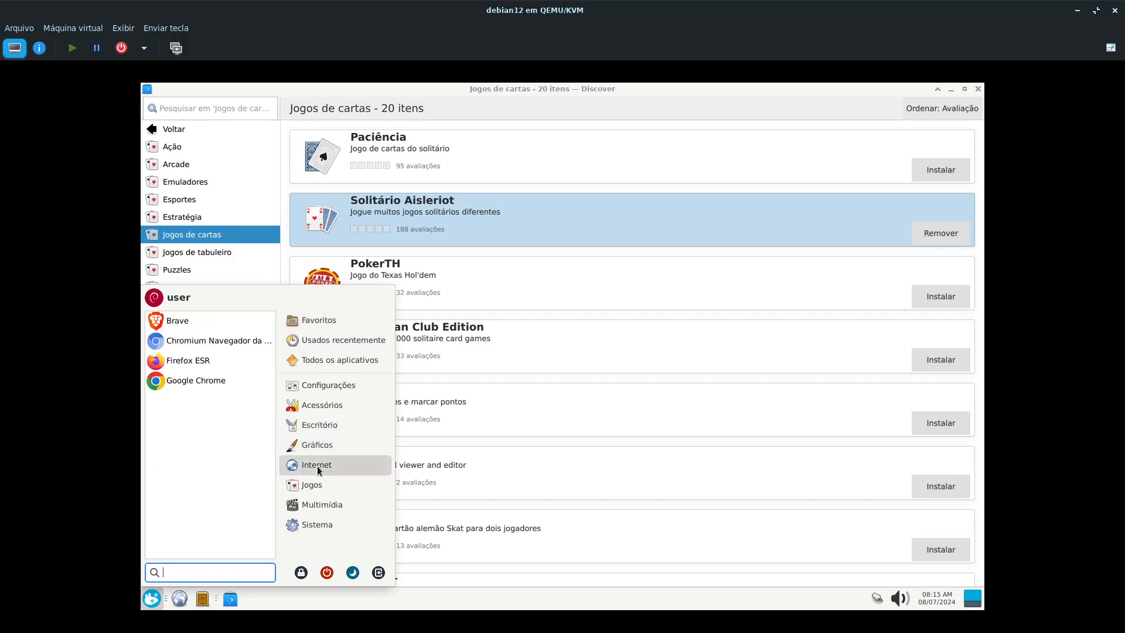
mouse_move(310, 485)
click(186, 324)
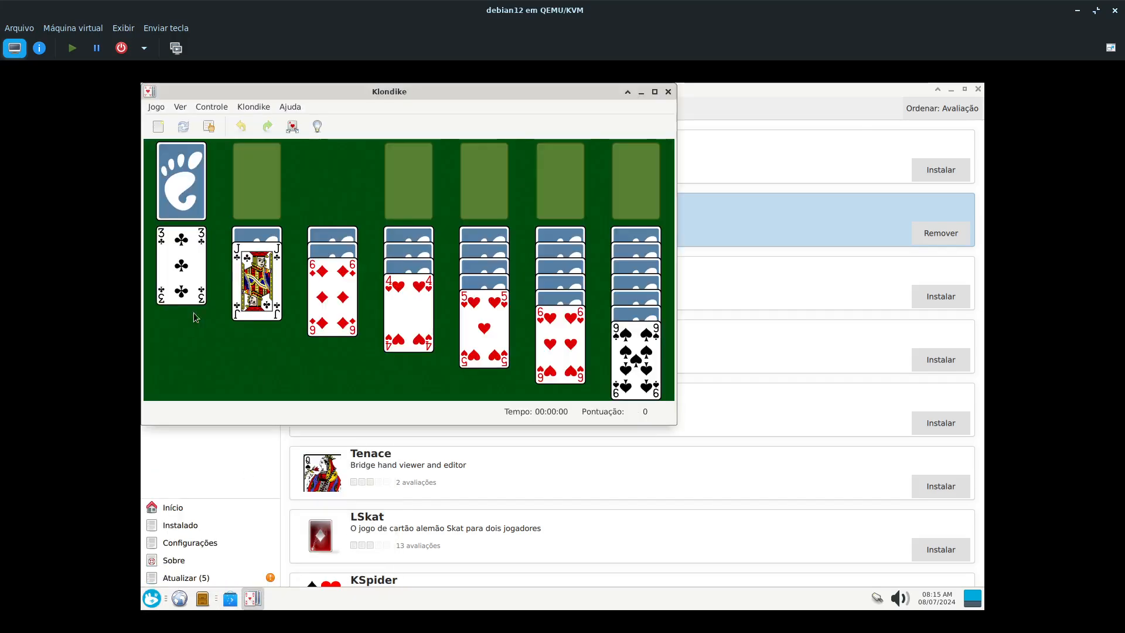
drag(334, 96, 529, 267)
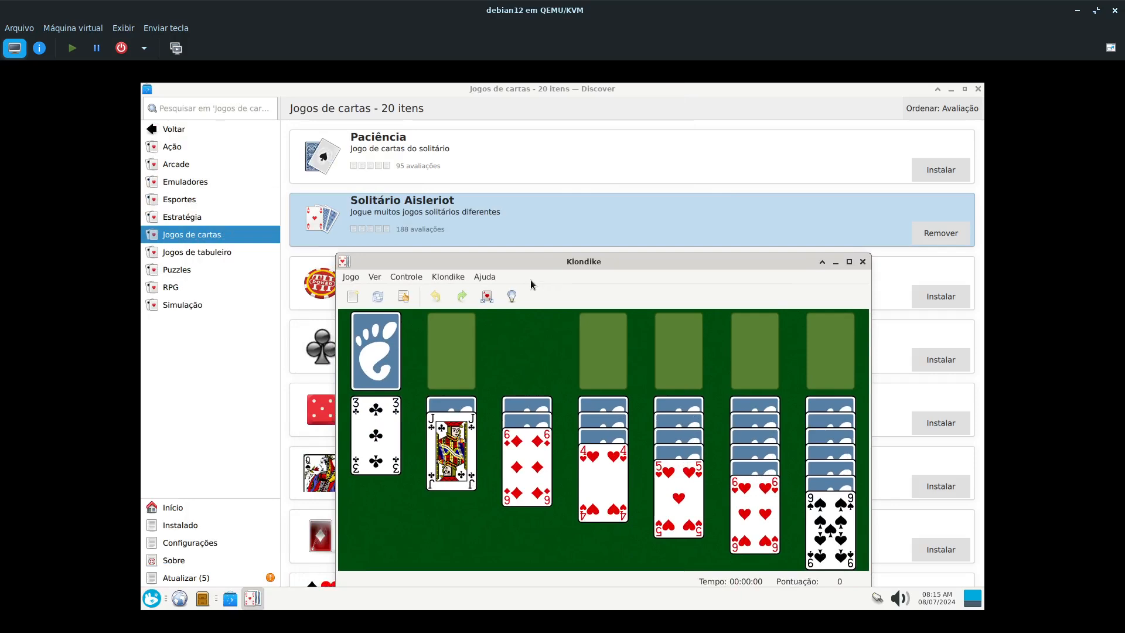
click(488, 276)
click(511, 336)
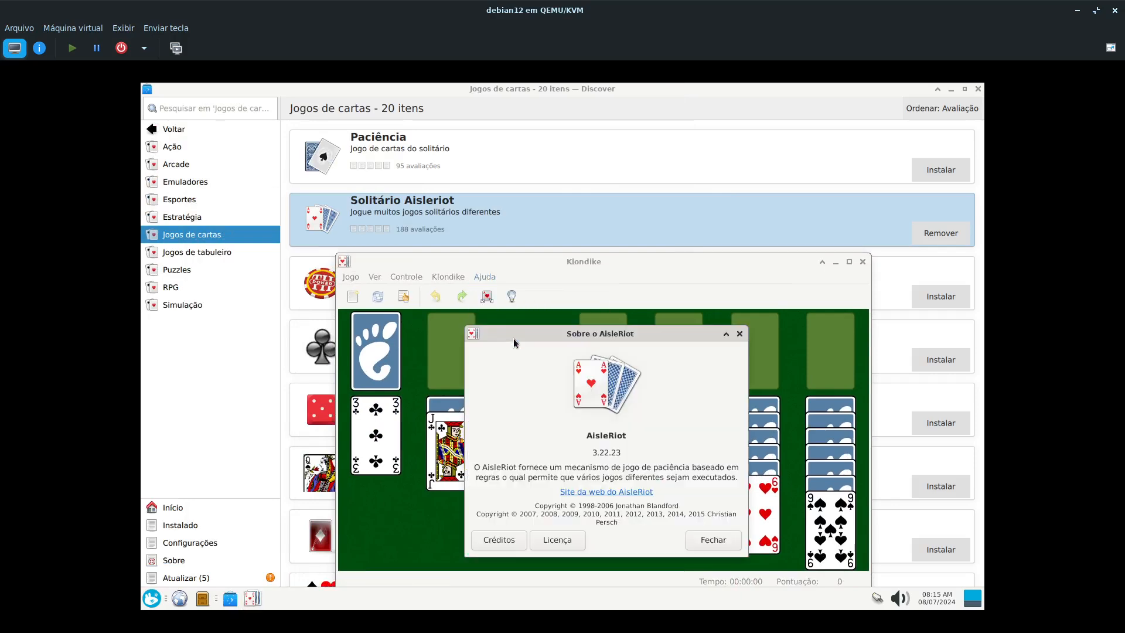
click(740, 334)
- Review the Ver and Ajuda options of the AisleRiot Klondike game and close it
drag(504, 279, 408, 278)
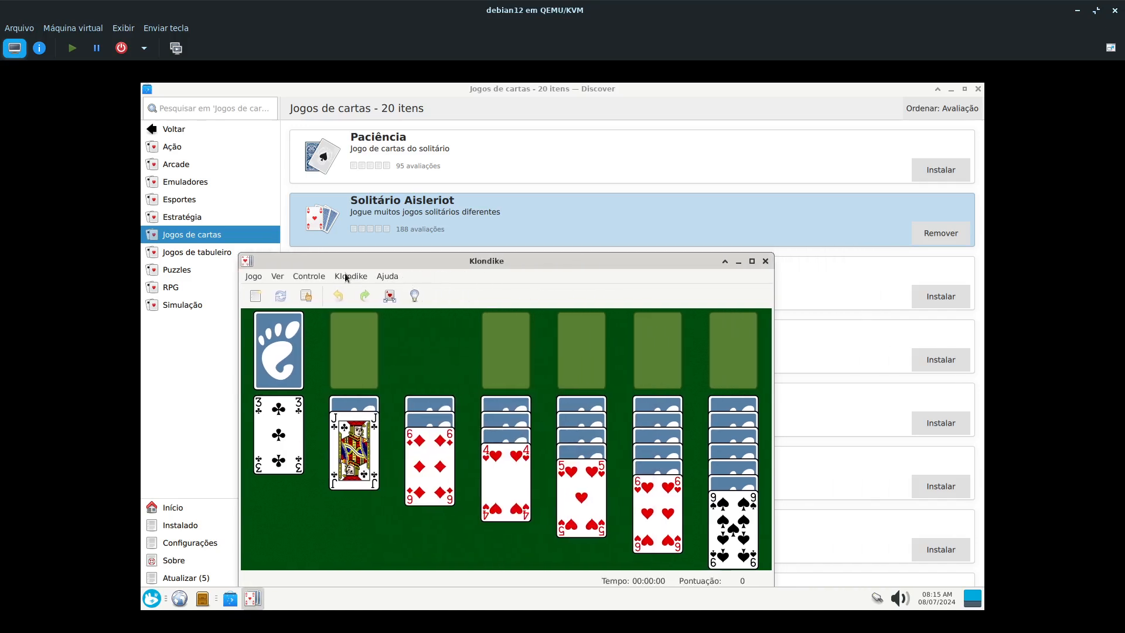
click(304, 275)
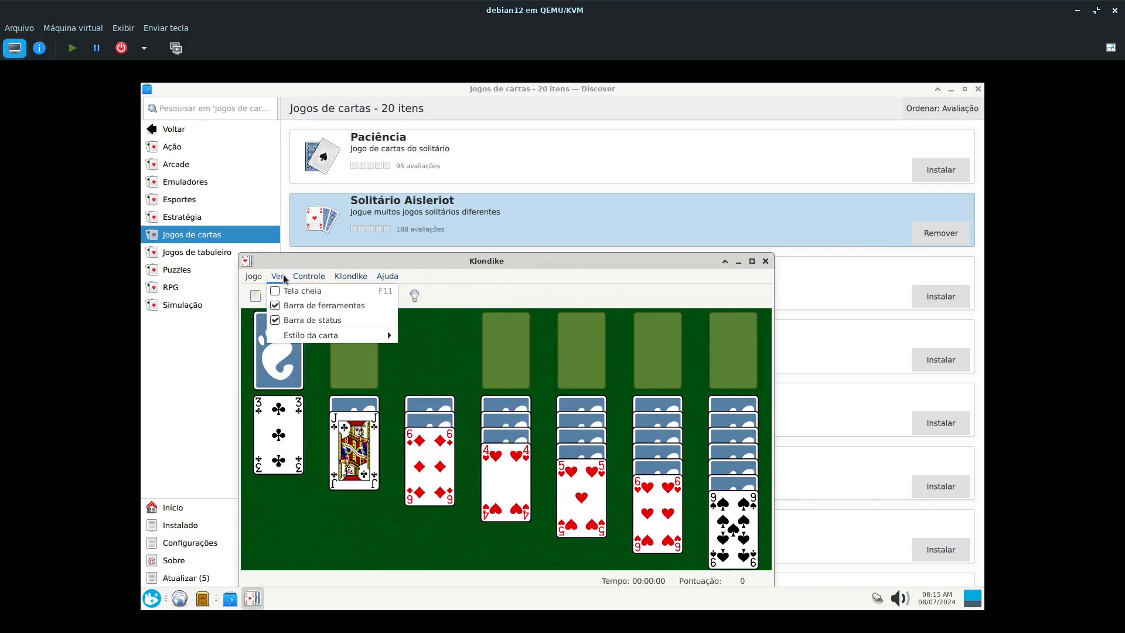
mouse_move(387, 276)
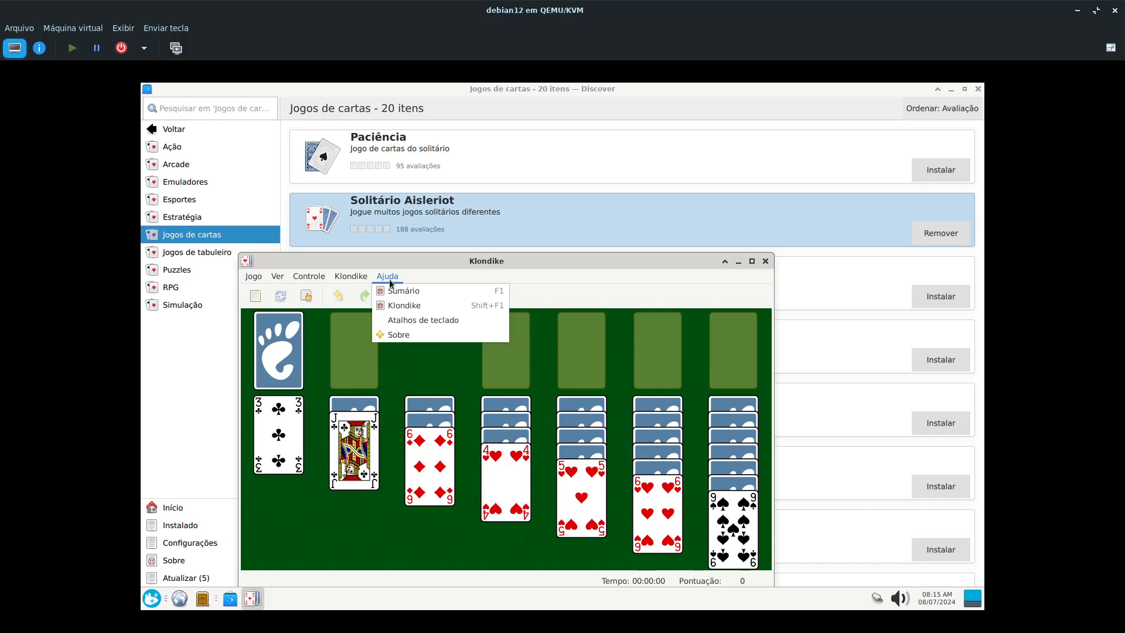
click(389, 277)
drag(606, 263, 609, 294)
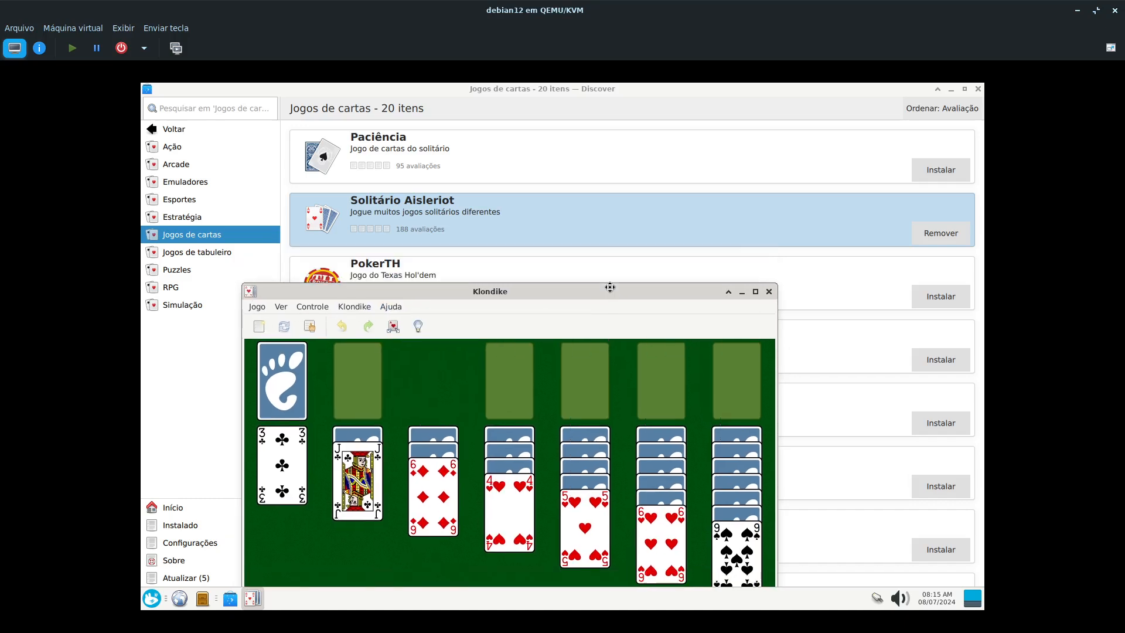
click(770, 293)
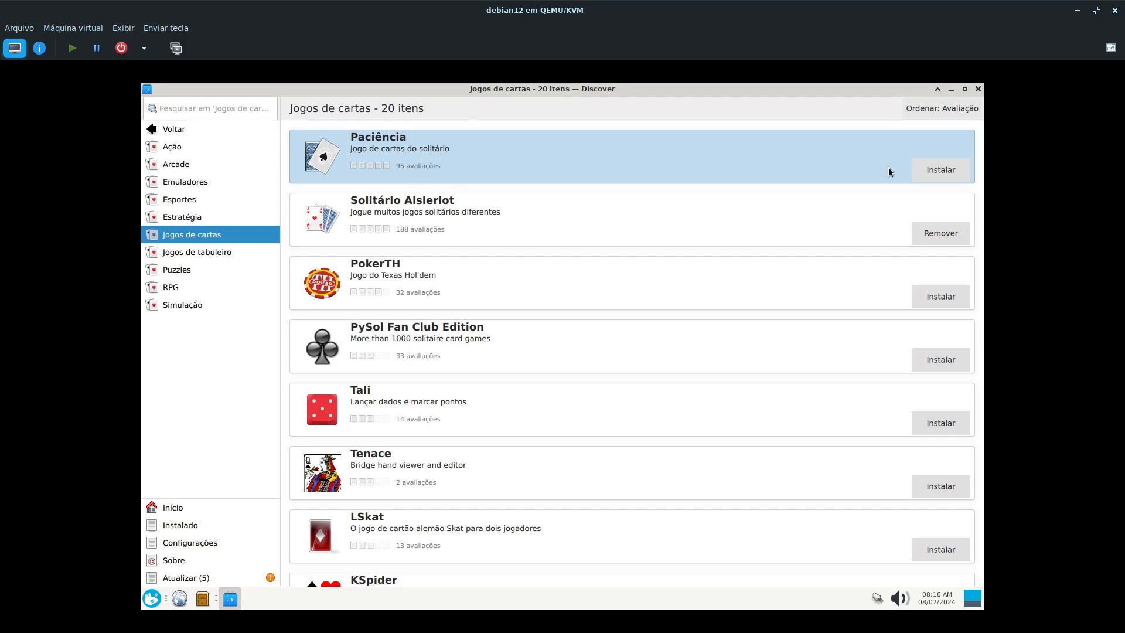
- Install Paciência from Discover's Jogos de cartas list, authenticating with the account password
click(958, 173)
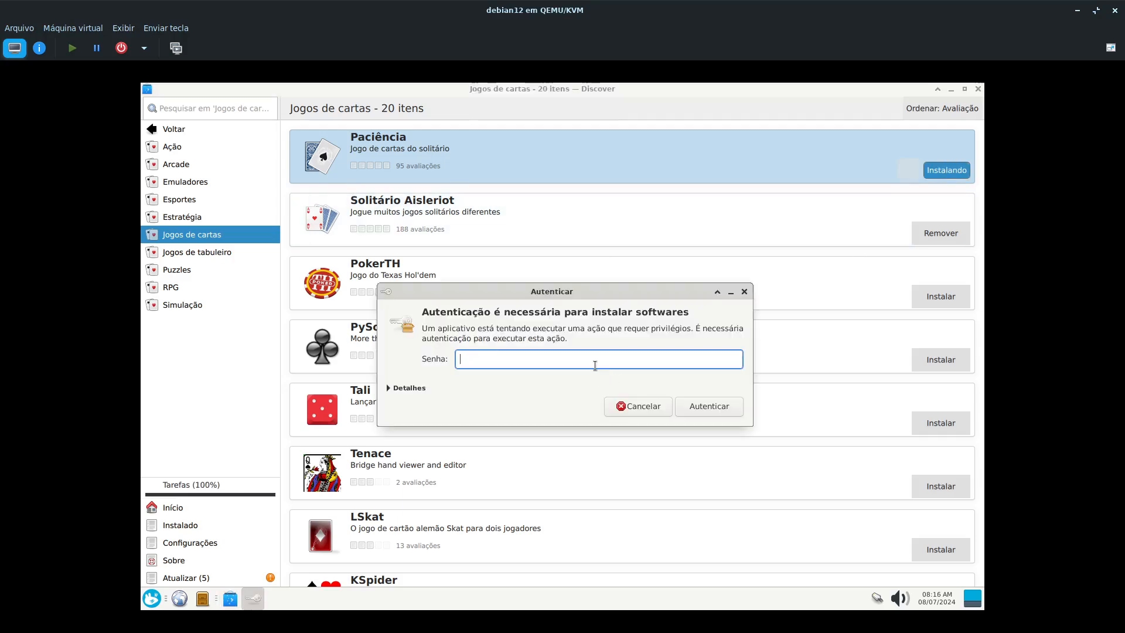
key(Return)
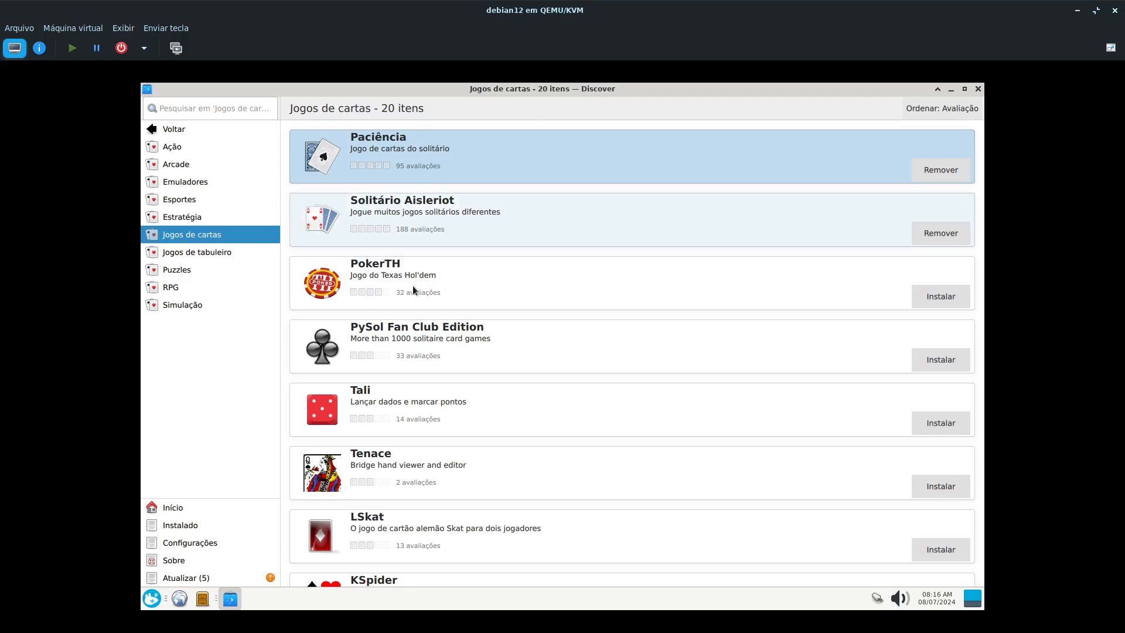
- Launch KPatience from the installed Jogos applications and start a Spider game
click(158, 599)
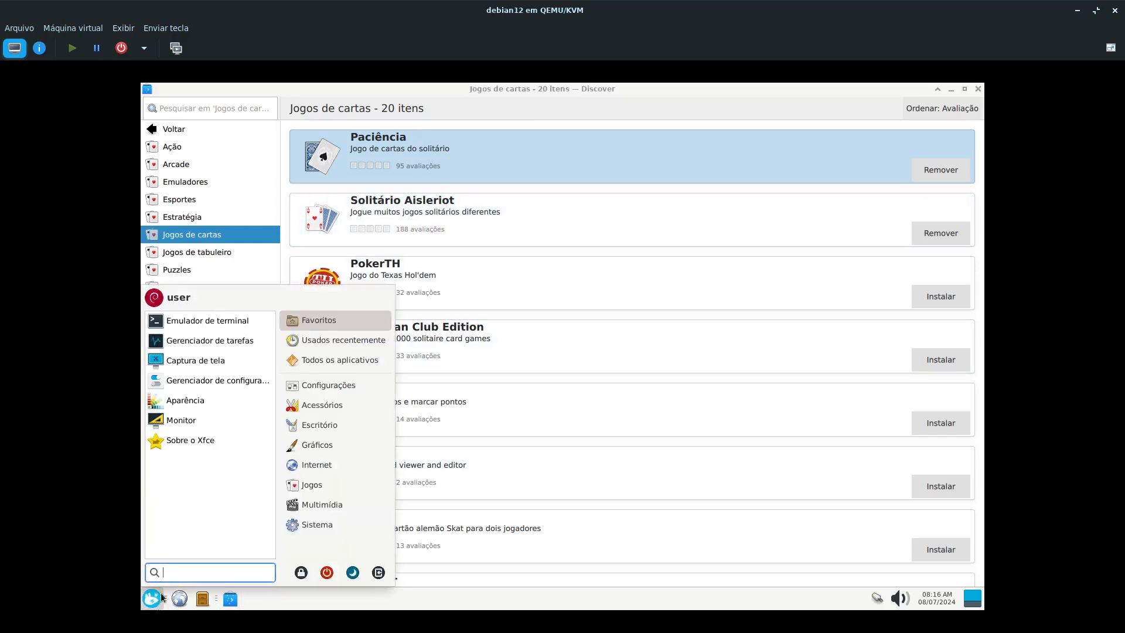
click(304, 472)
click(305, 484)
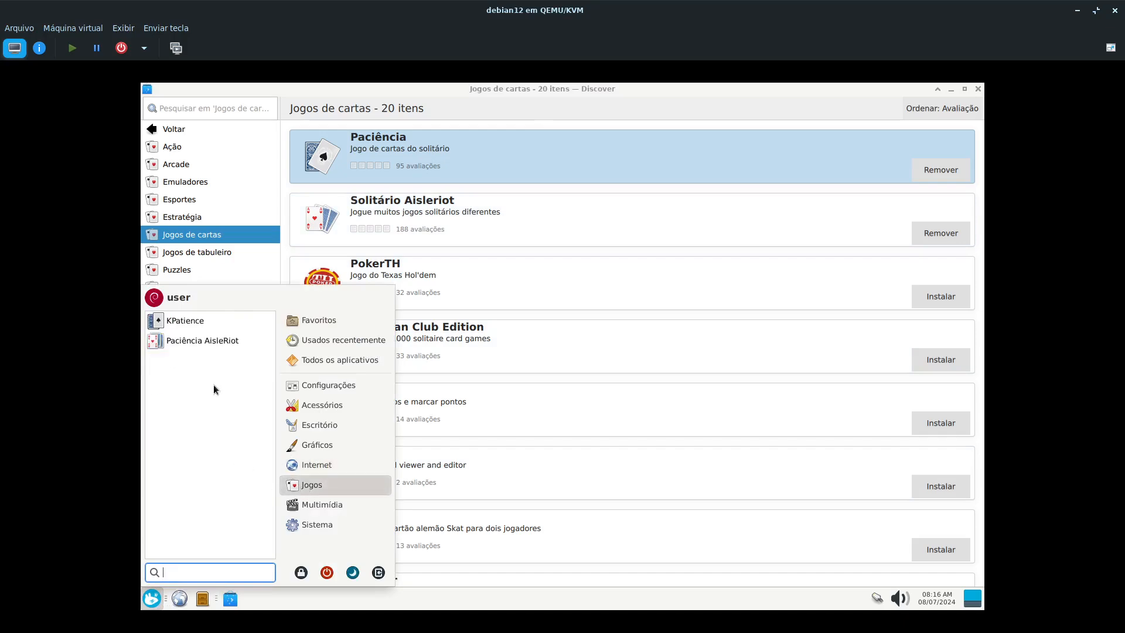
click(206, 322)
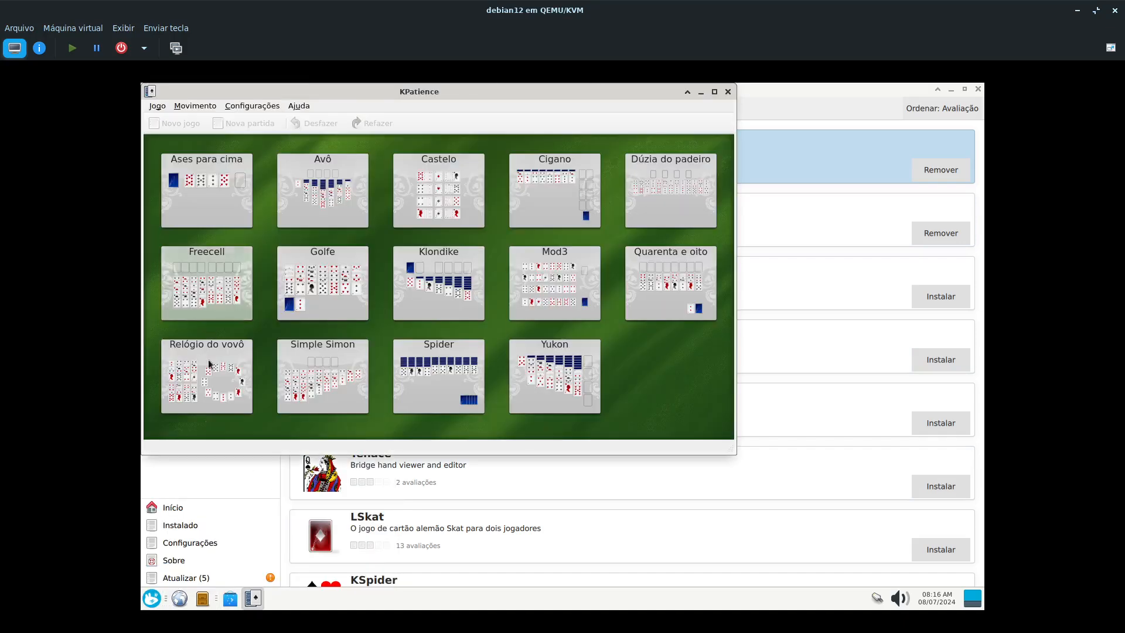
drag(468, 92, 495, 119)
click(463, 416)
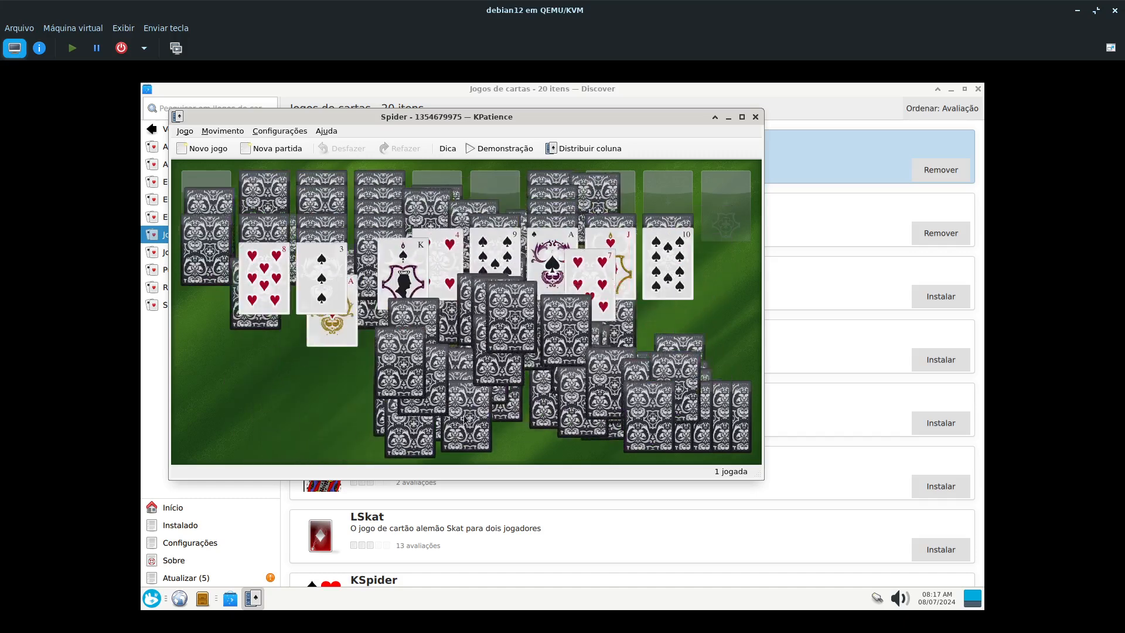
- Open Paciência AisleRiot alongside KPatience, arrange both windows to compare the two games, and close them
click(152, 598)
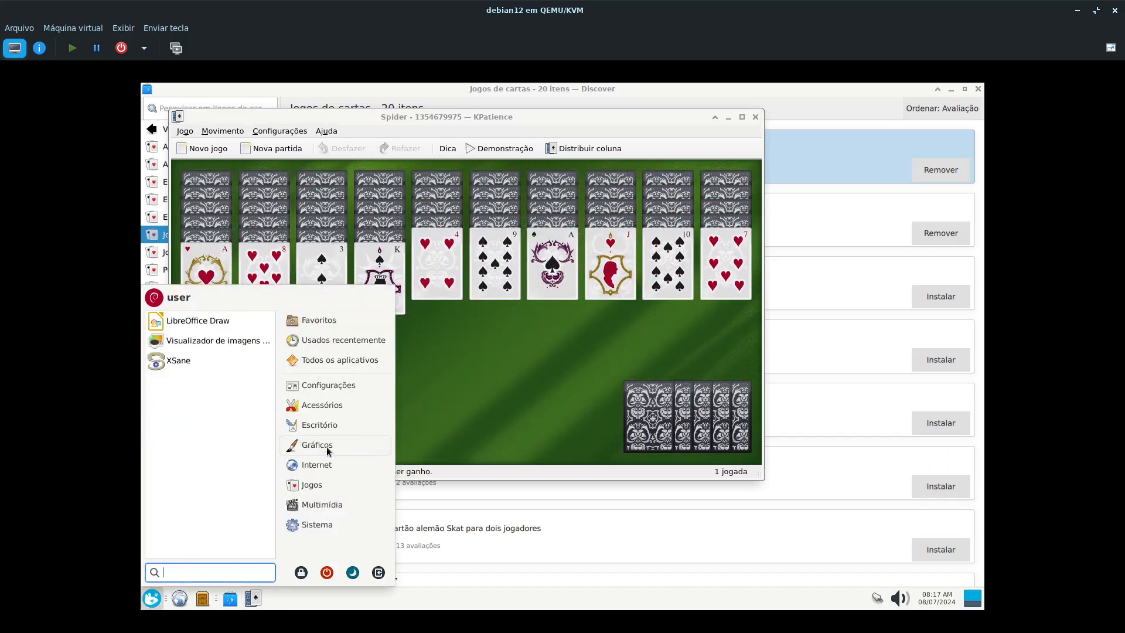
mouse_move(332, 461)
mouse_move(308, 490)
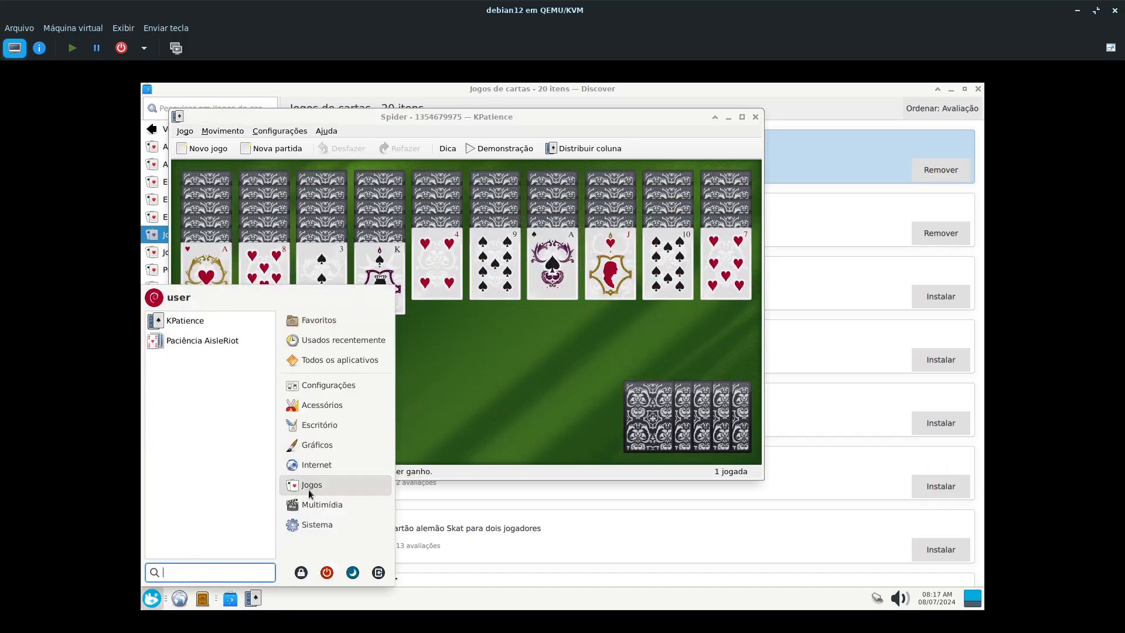
click(195, 344)
mouse_move(667, 257)
mouse_down()
mouse_move(640, 193)
mouse_move(657, 256)
mouse_move(648, 296)
mouse_move(676, 272)
mouse_up()
drag(635, 119, 626, 94)
drag(780, 274, 570, 182)
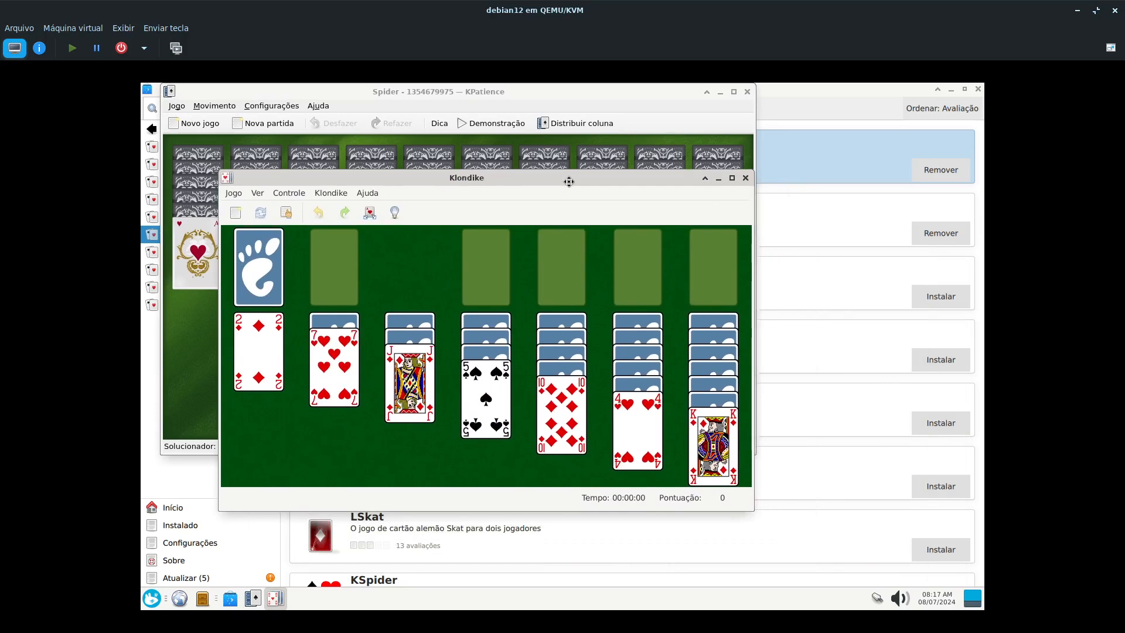
drag(569, 181, 569, 181)
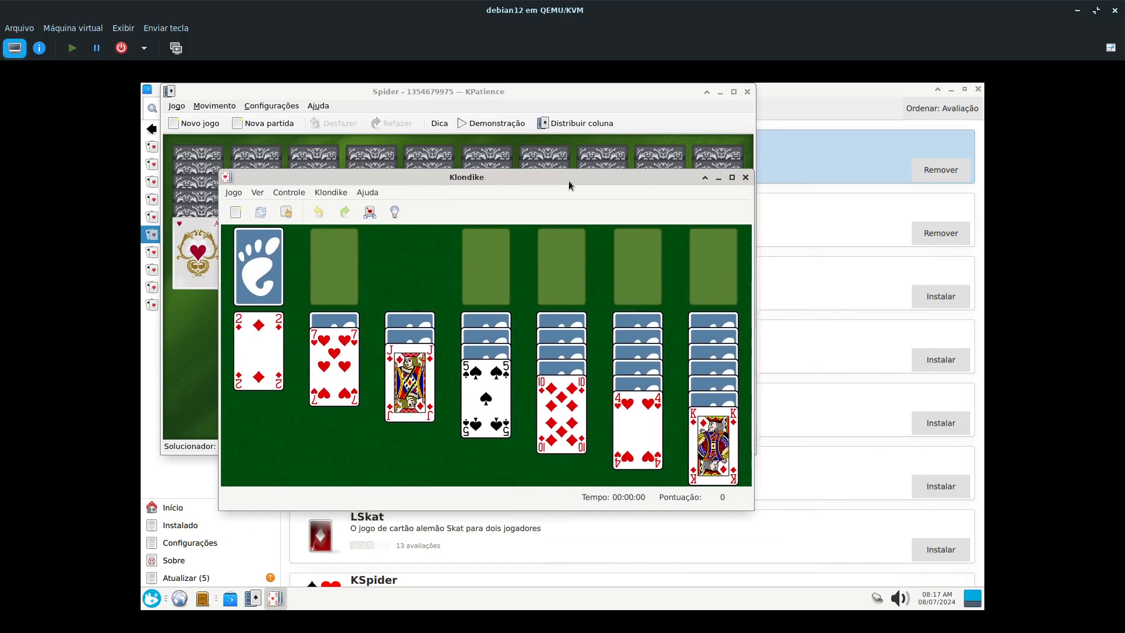
click(745, 177)
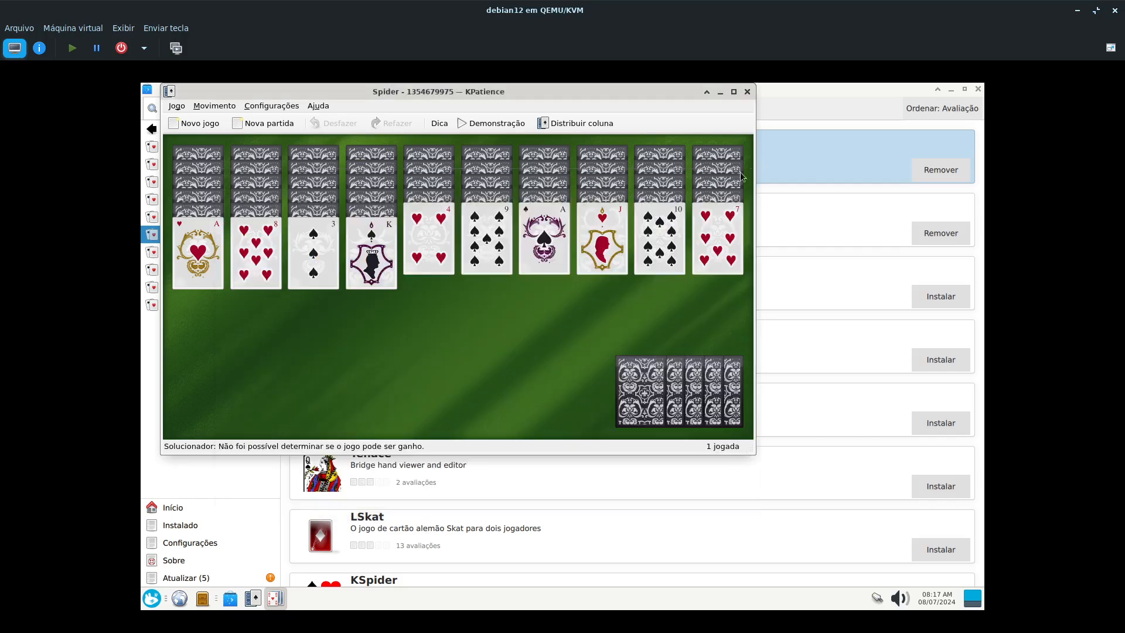
click(748, 92)
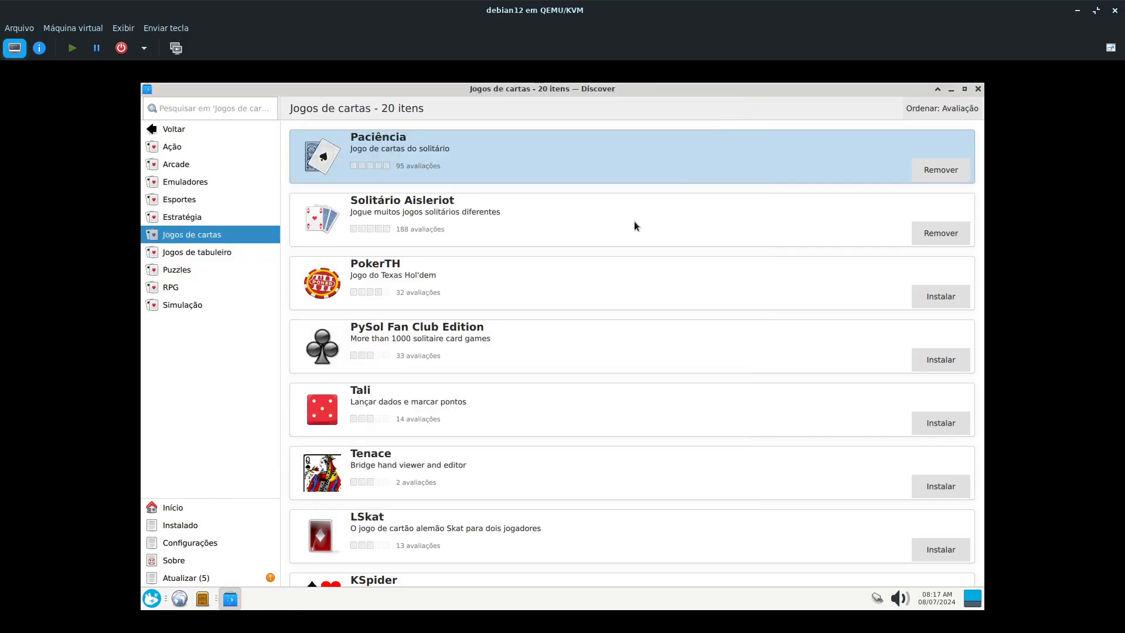
- Install the Flatpak backend (Infra-estrutura do Flatpak) from Discover's settings, and restart Discover
click(188, 541)
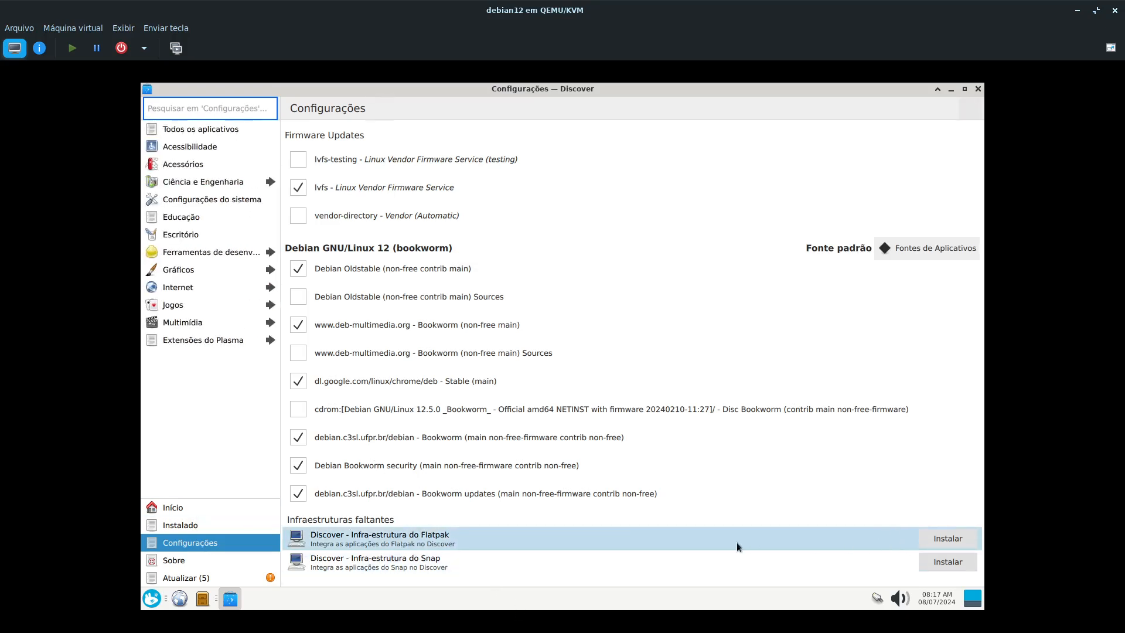
click(936, 532)
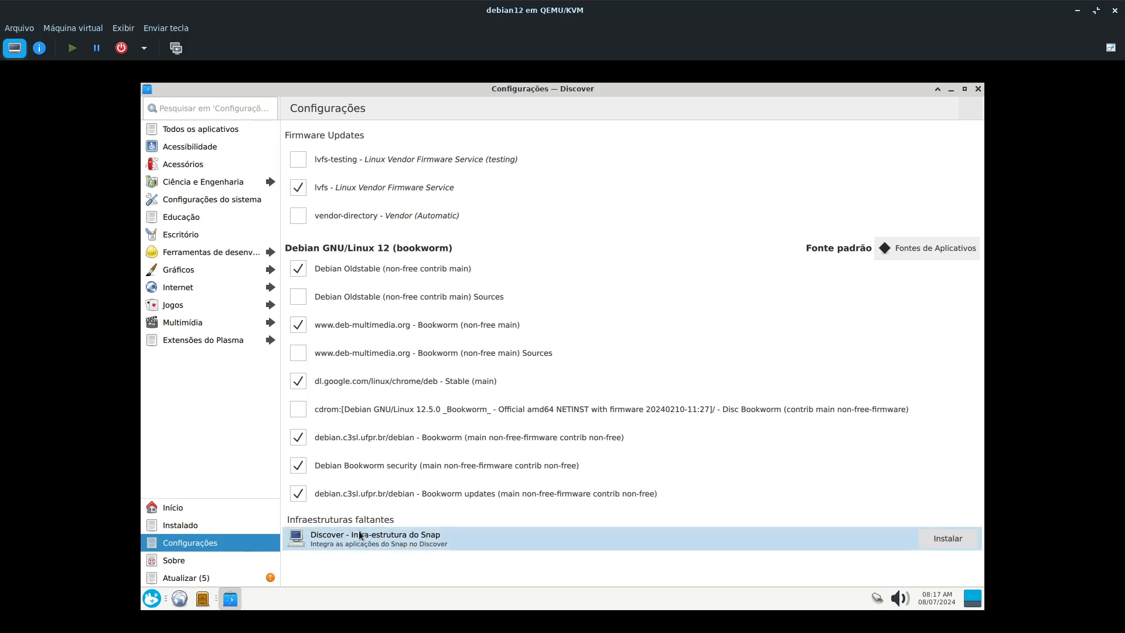
click(978, 89)
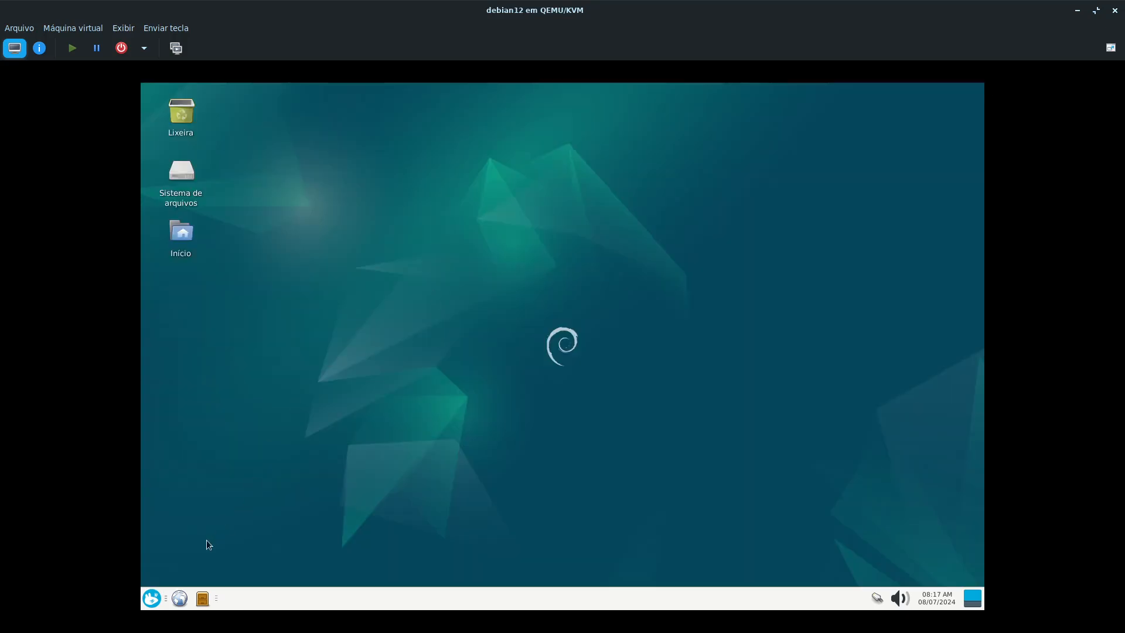
click(152, 597)
click(319, 524)
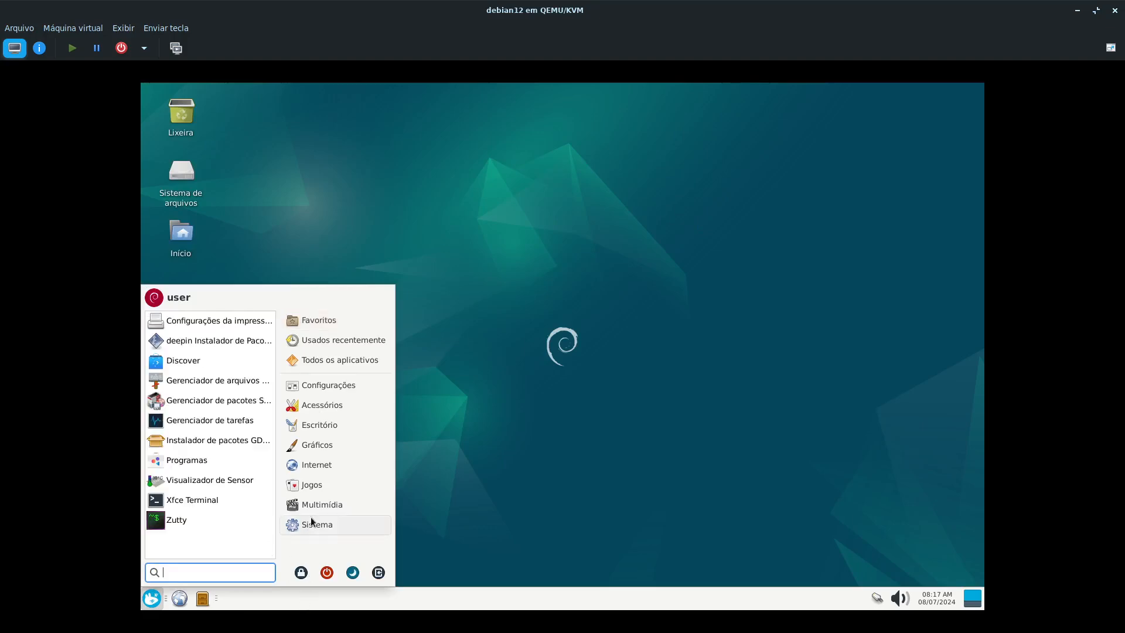
click(191, 360)
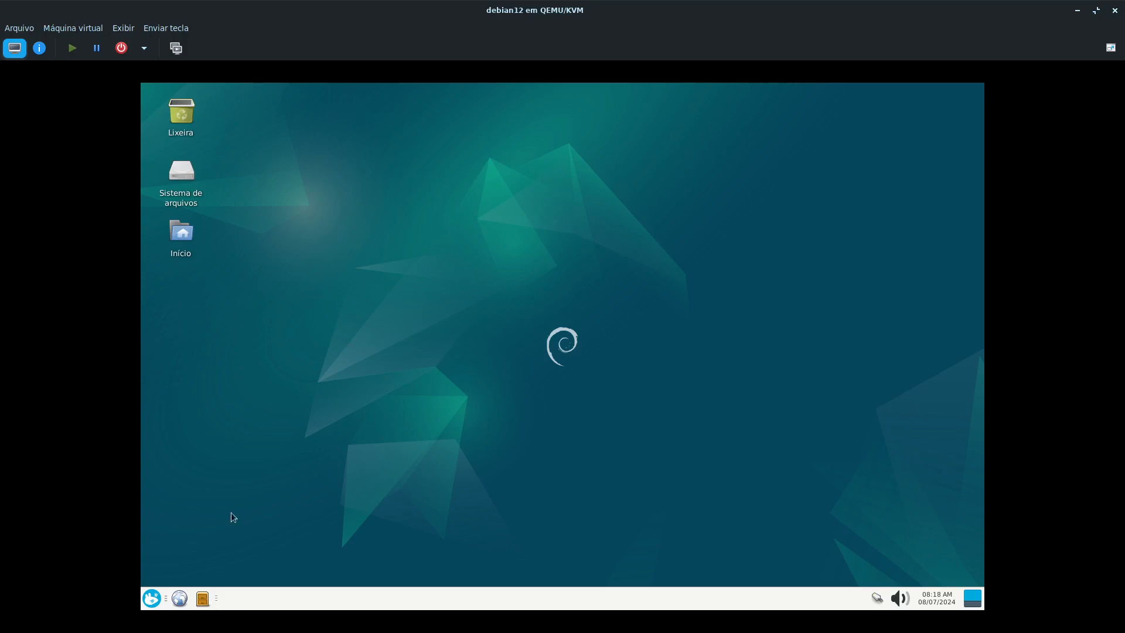
- Try to launch Discover from the Sistema applications
click(152, 597)
click(317, 522)
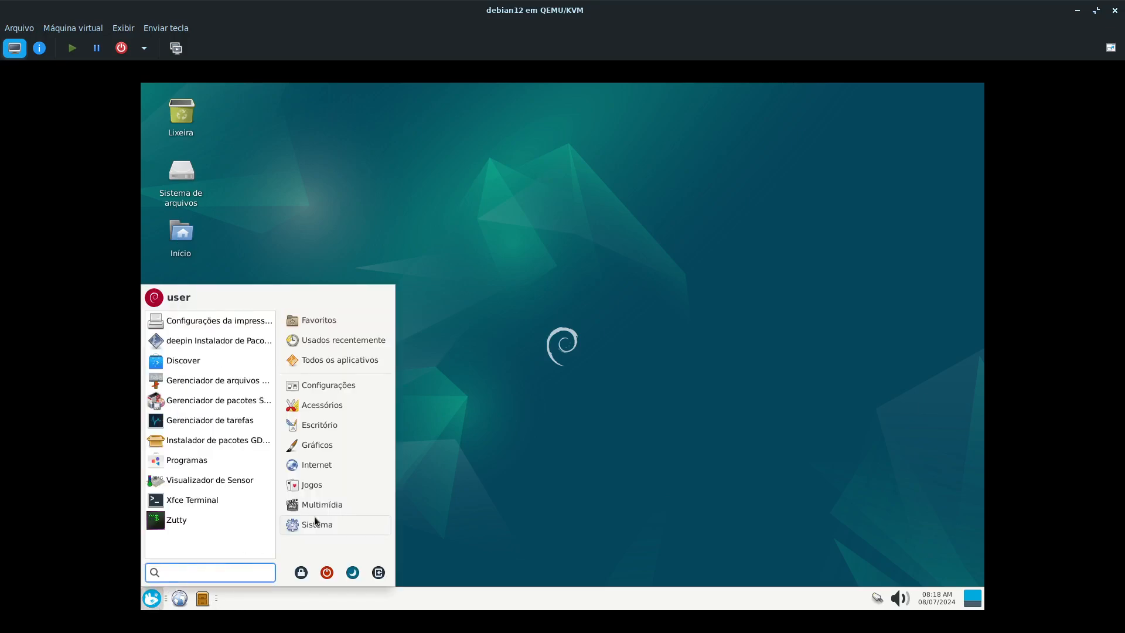
click(191, 361)
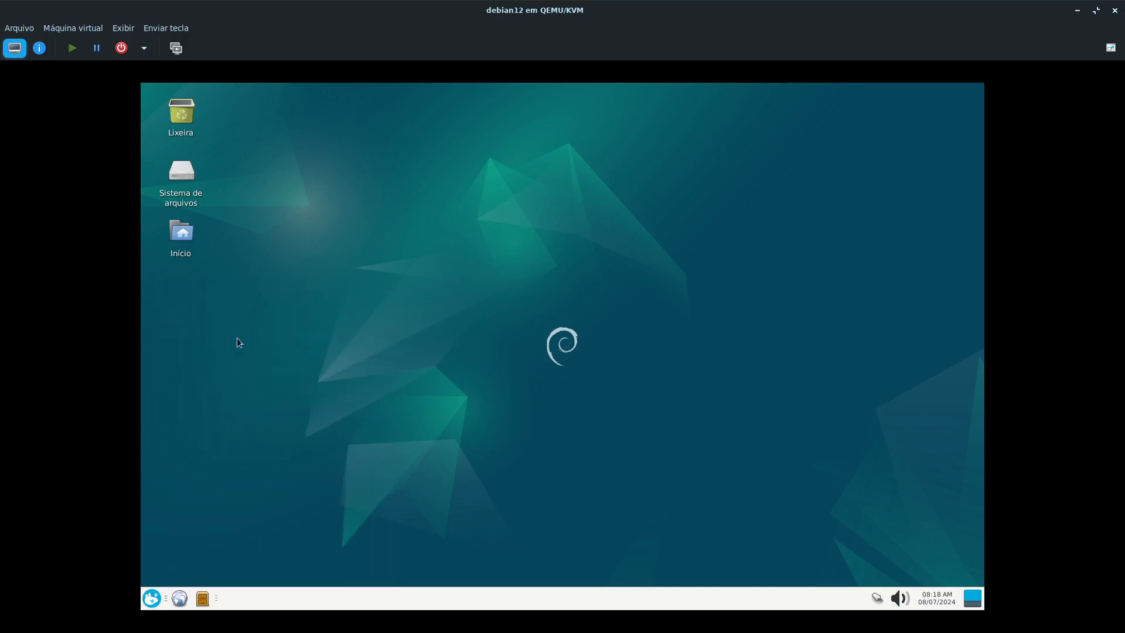
- Restart the Debian virtual machine's system from the session-ending options and boot it again
click(151, 597)
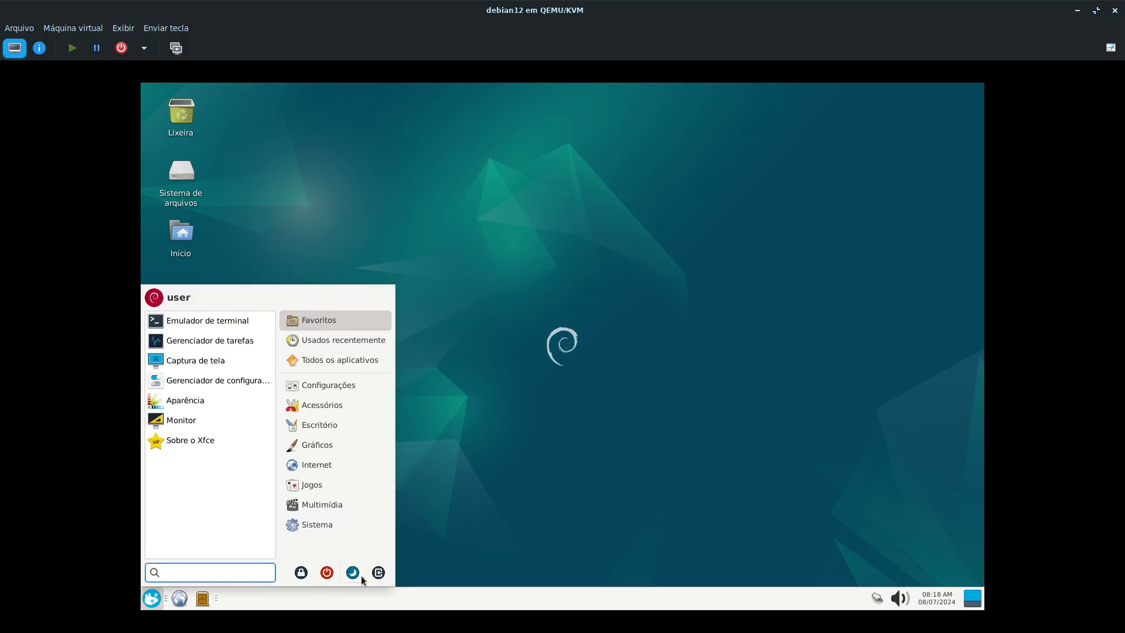
click(379, 575)
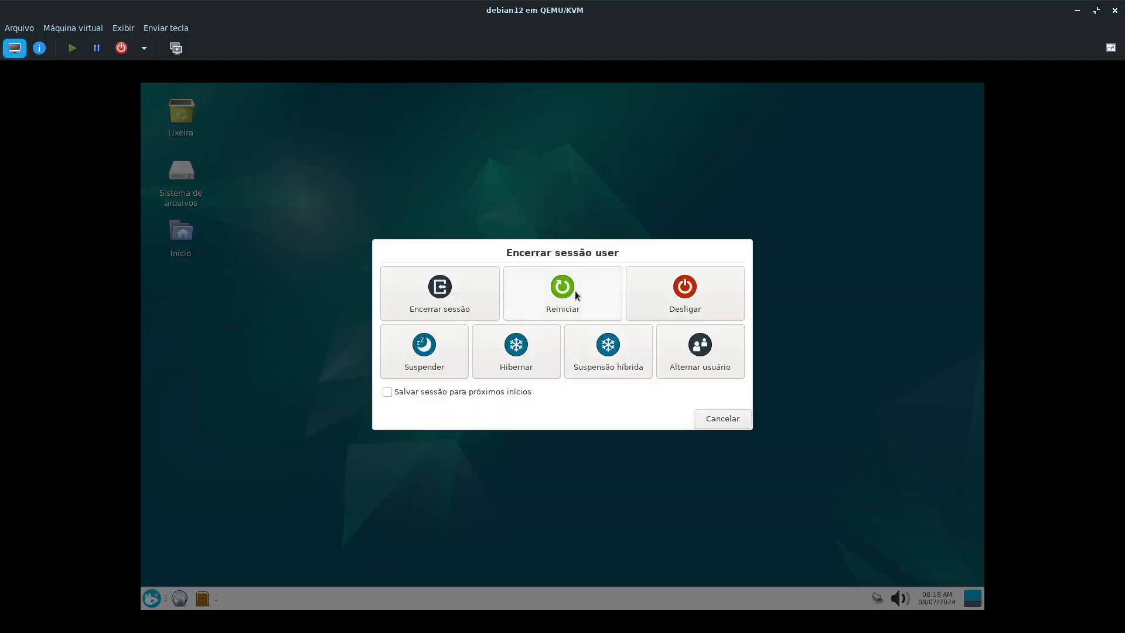
click(576, 293)
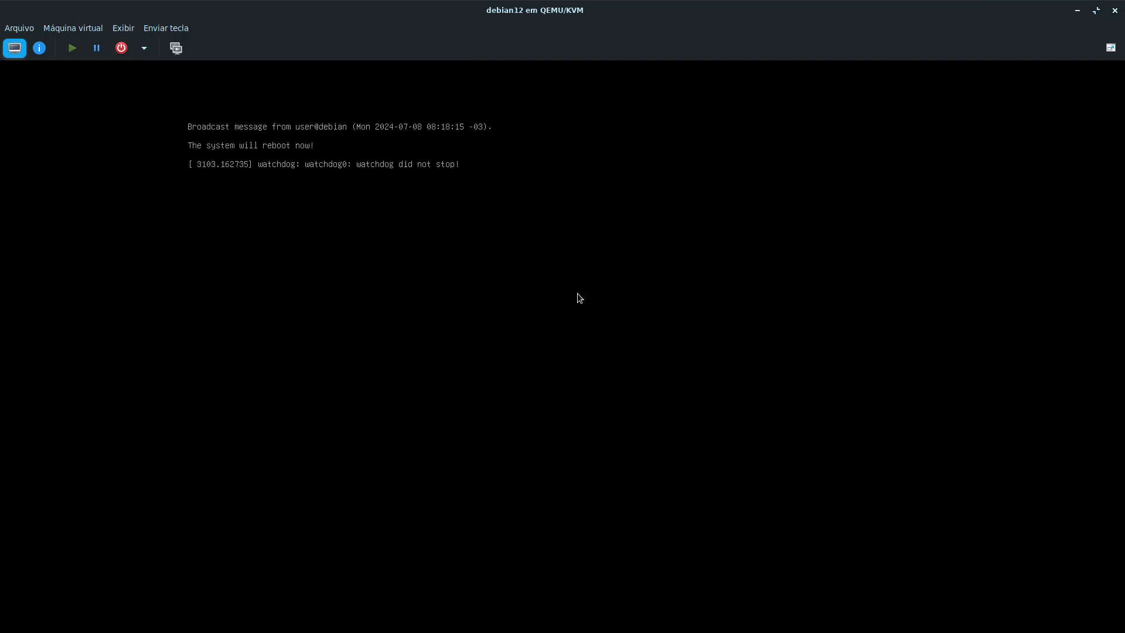
key(Return)
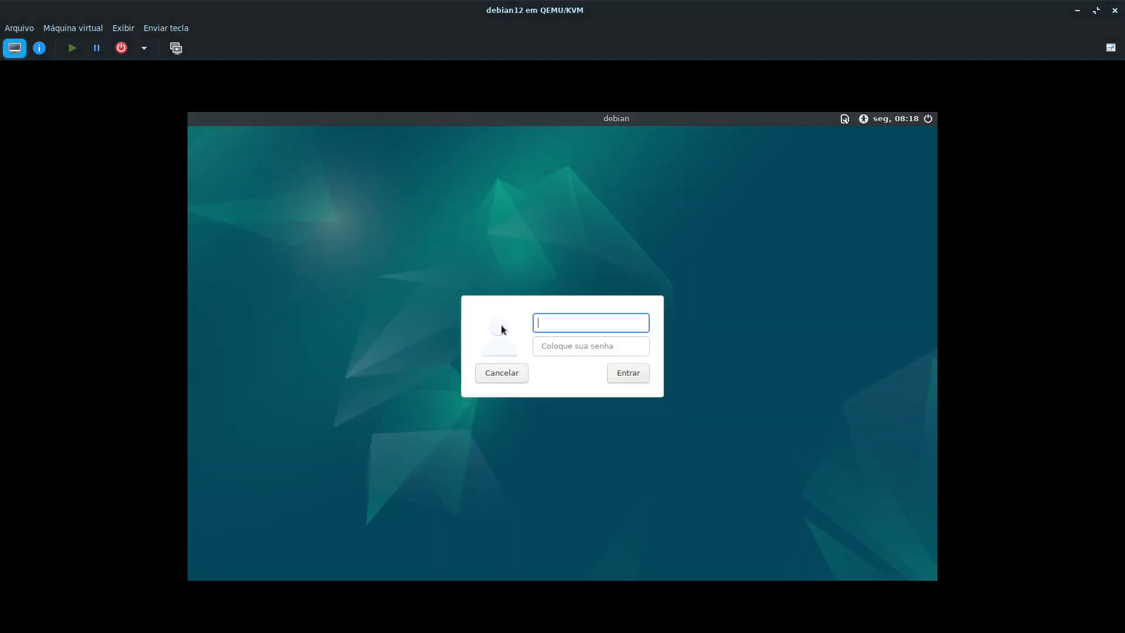
- Log in to the Xfce session as user with the account password
text(user)
key(Tab)
text(••••)
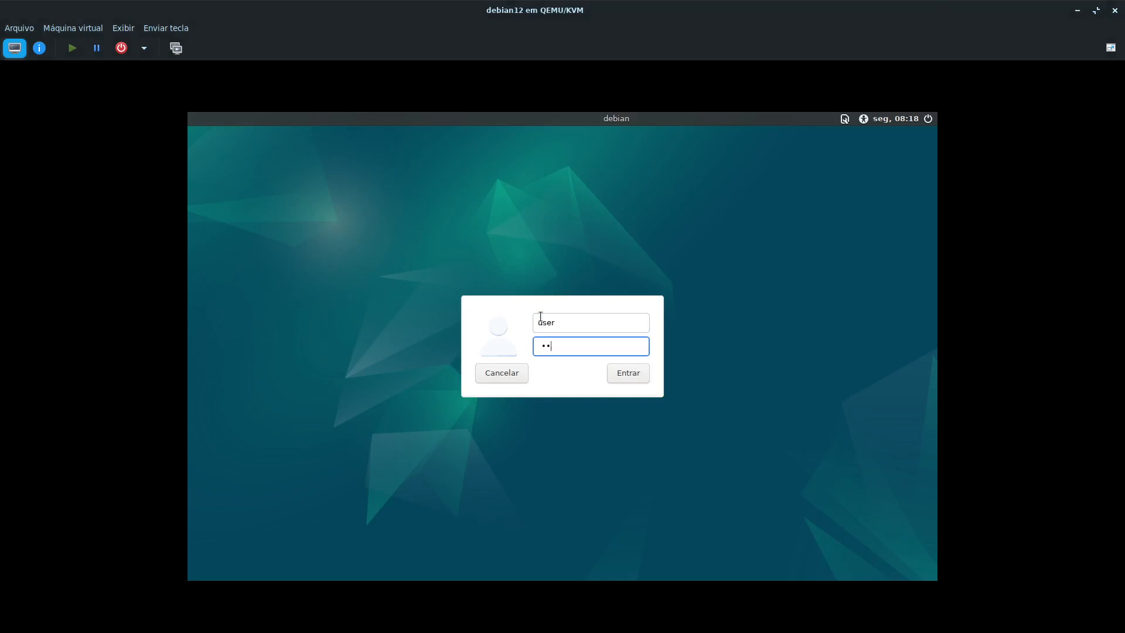
key(Return)
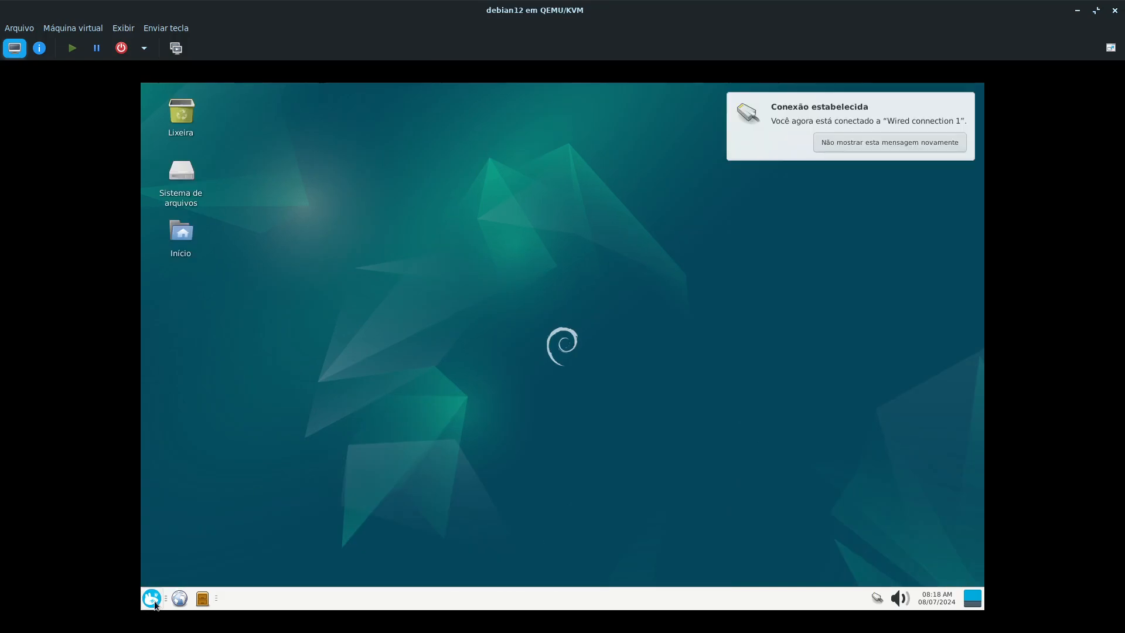
- Launch Discover from the Sistema applications and look through its home page
click(152, 598)
mouse_move(303, 530)
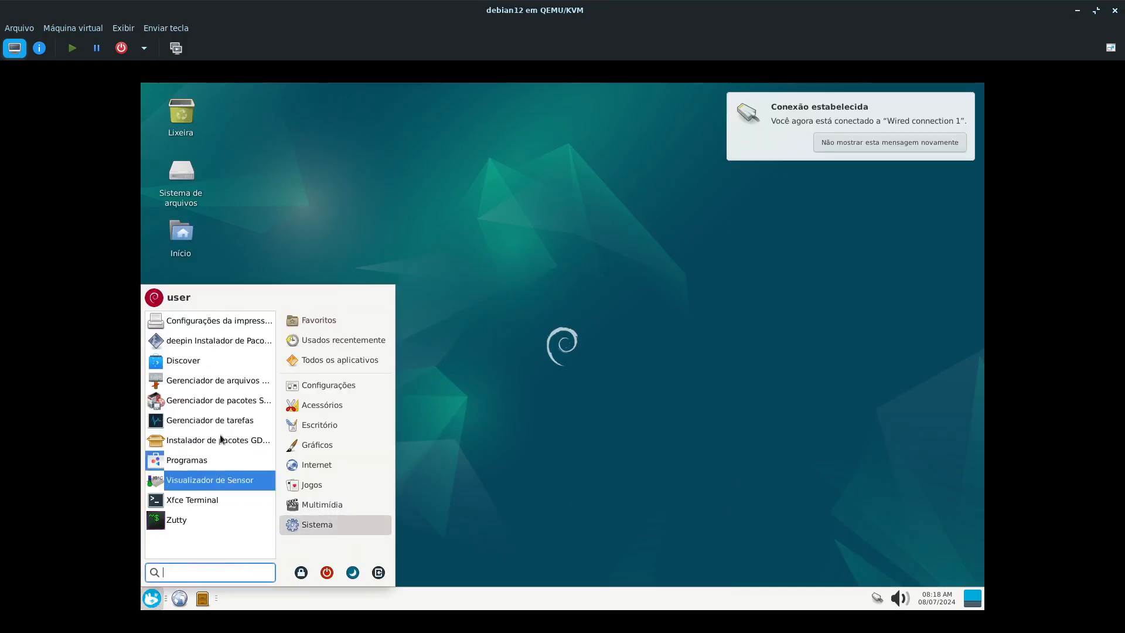
click(220, 364)
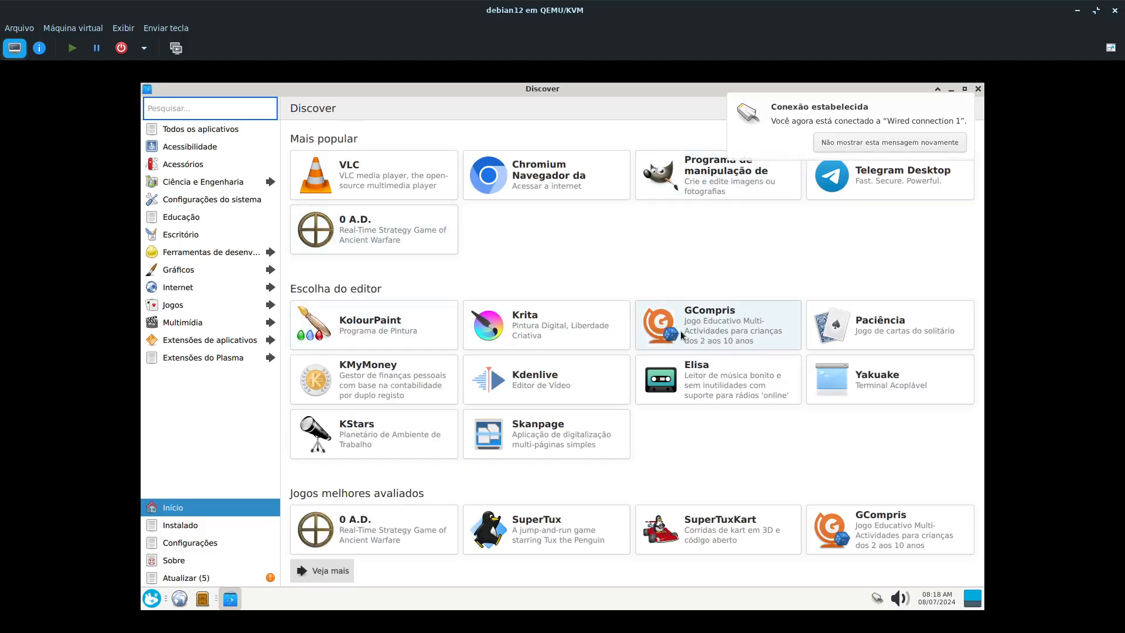
scroll(556, 352, down, 1)
scroll(328, 334, up, 1)
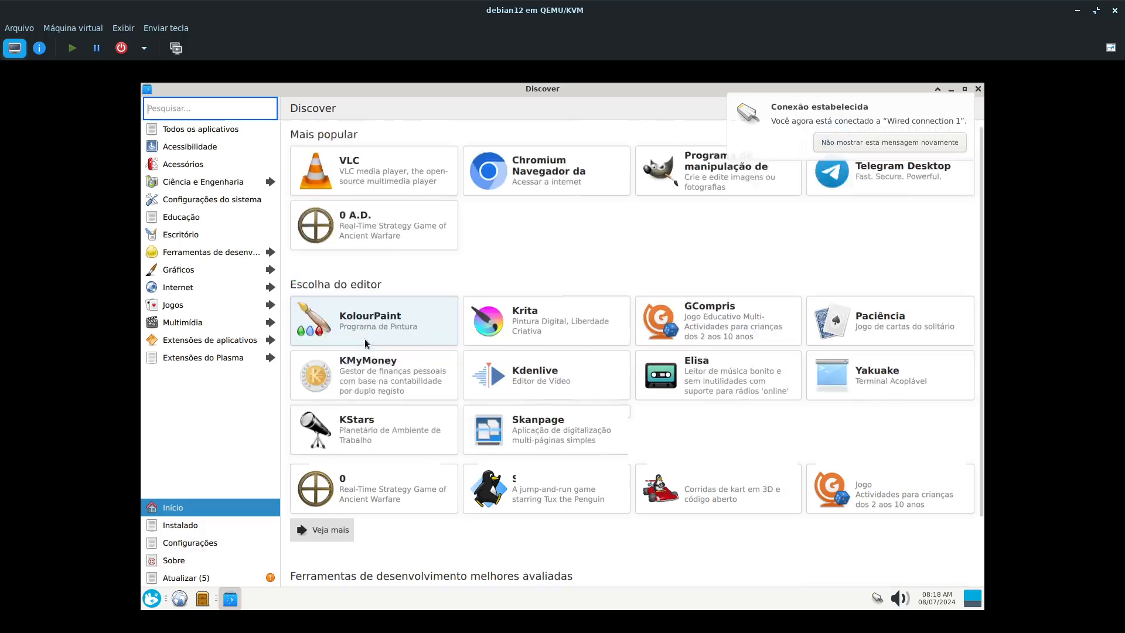
- Search Discover for telegram and check the results for Flatpak entries, and review the software sources in its settings
click(192, 113)
text(telegram)
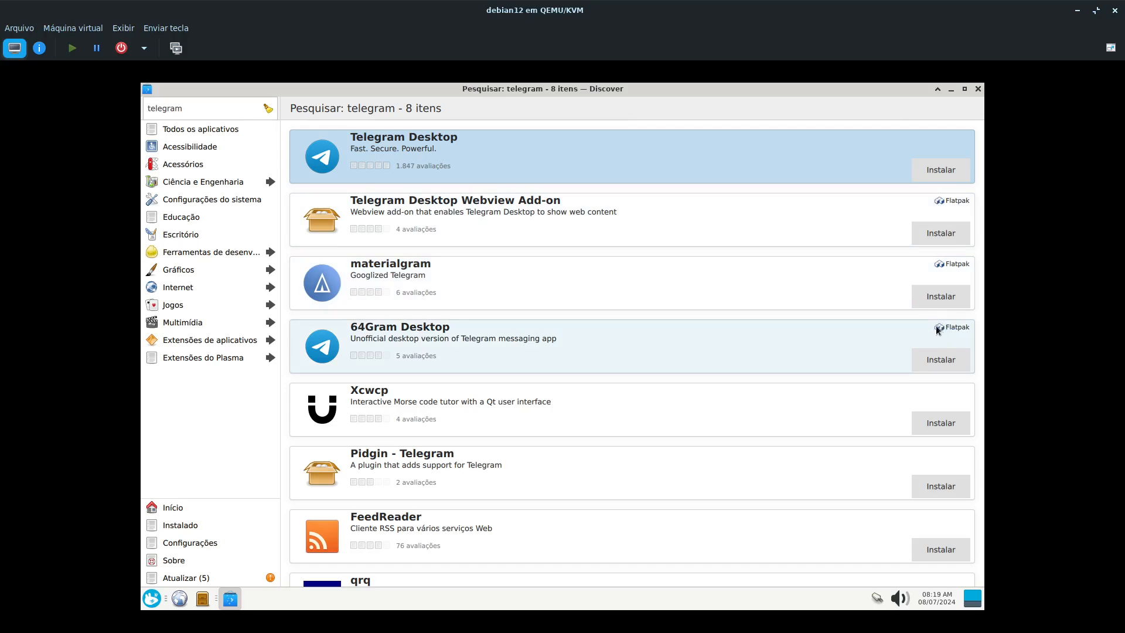
scroll(659, 399, down, 1)
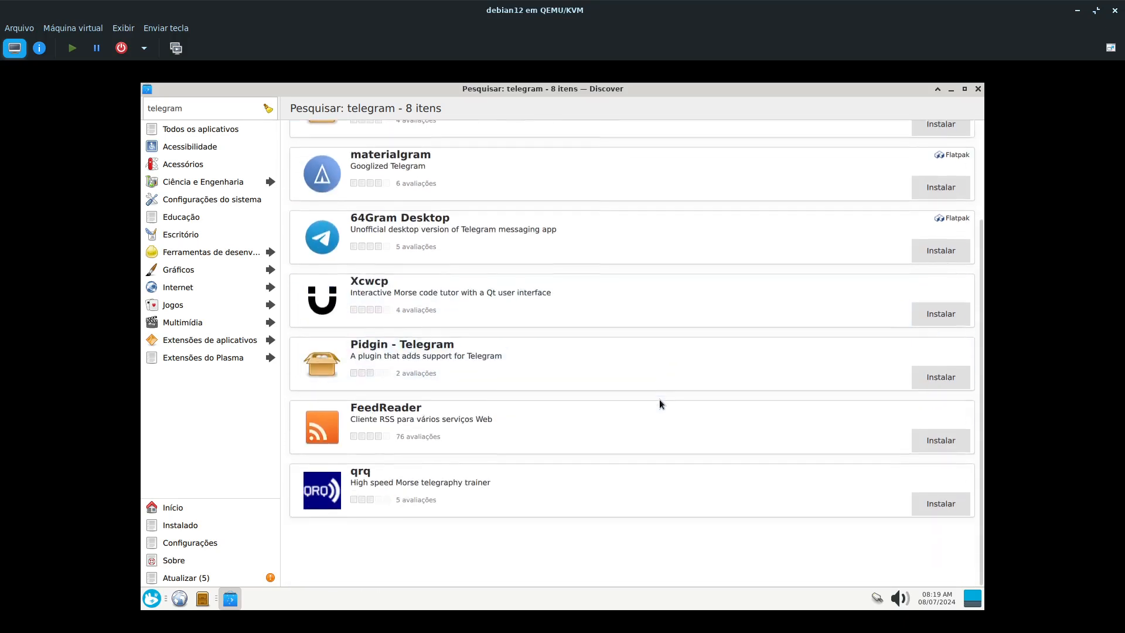
scroll(638, 399, up, 1)
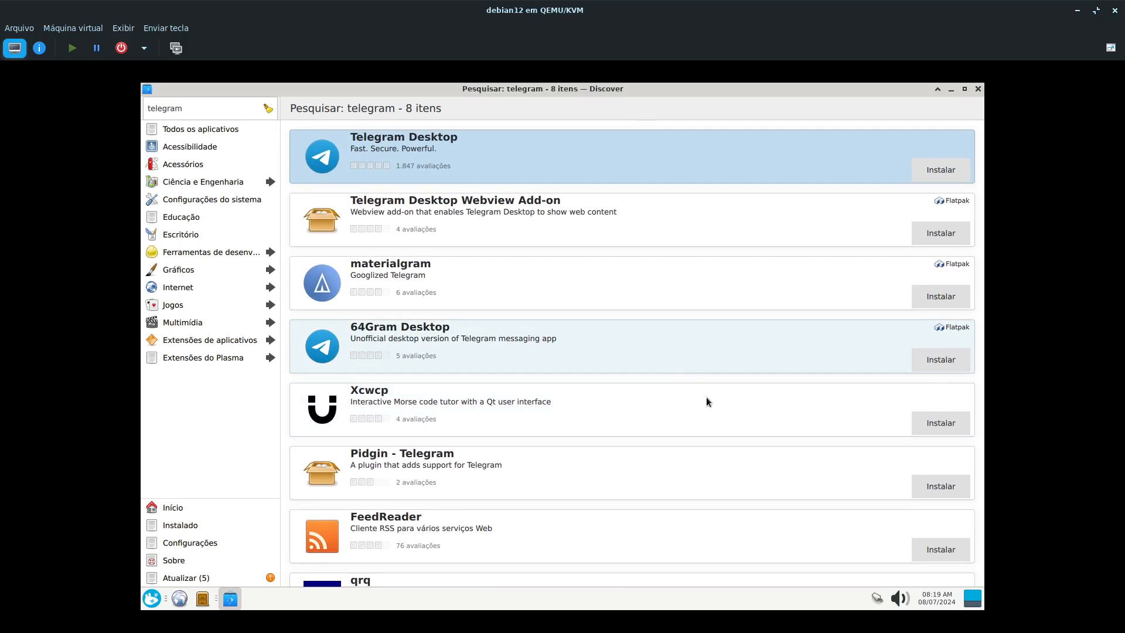
scroll(760, 359, down, 1)
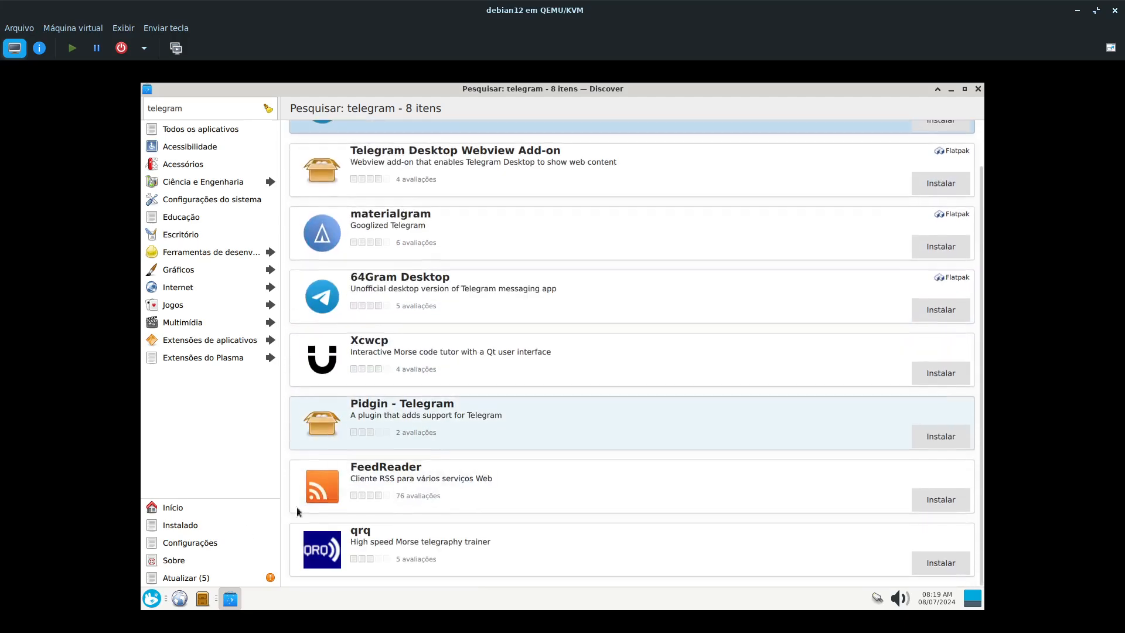
click(174, 545)
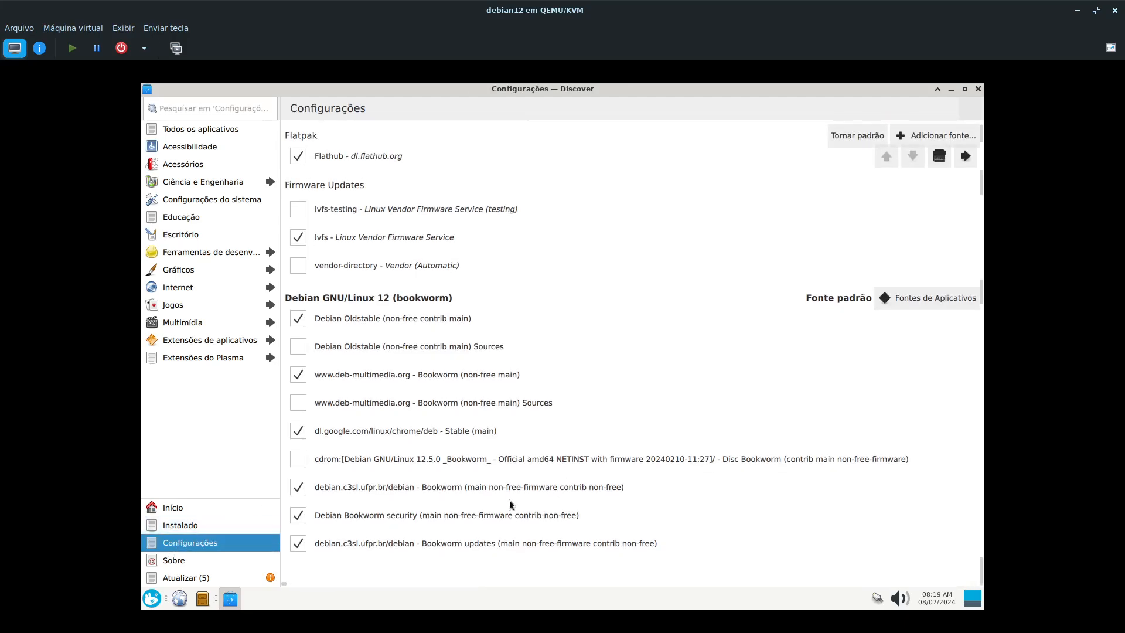
scroll(624, 547, down, 1)
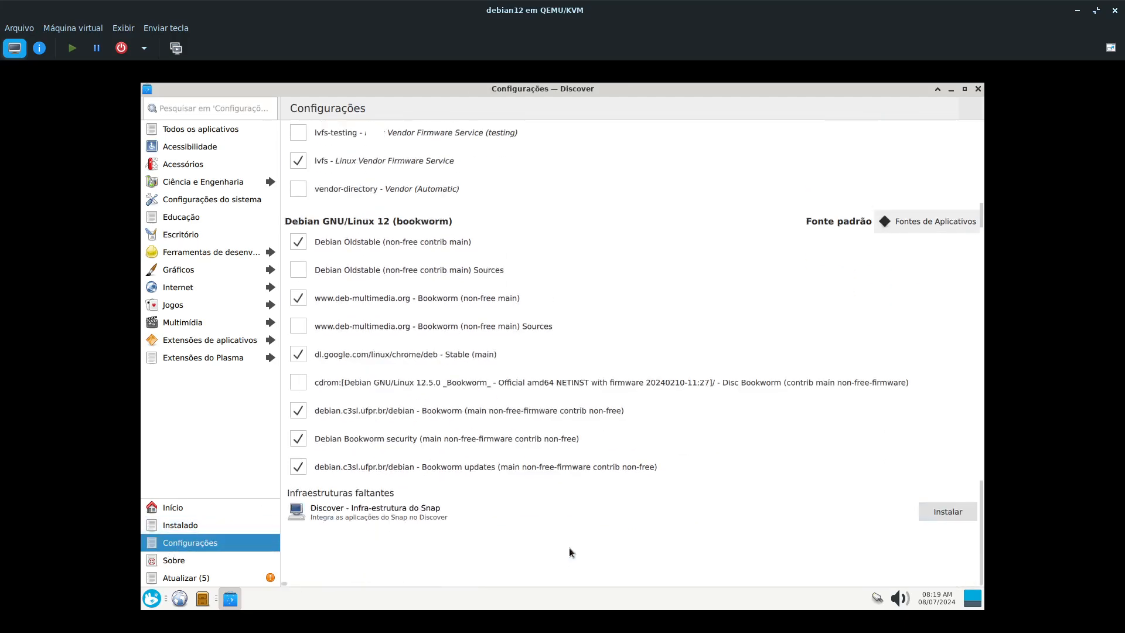
- Launch the Synaptic package manager, authenticating with the account password
click(157, 600)
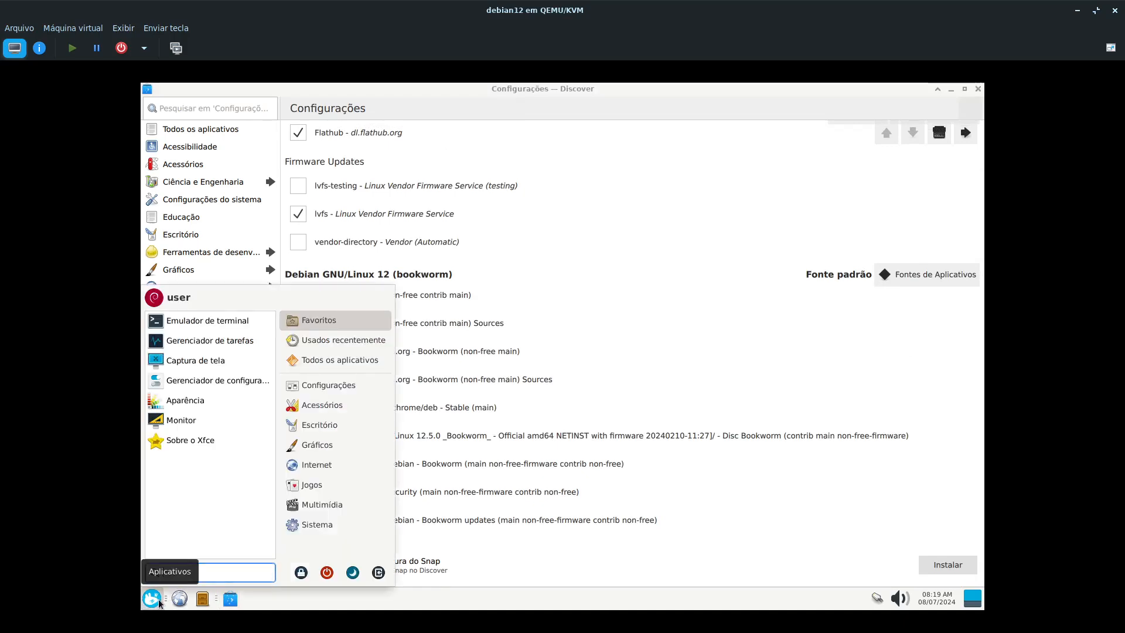
text(sy)
key(Return)
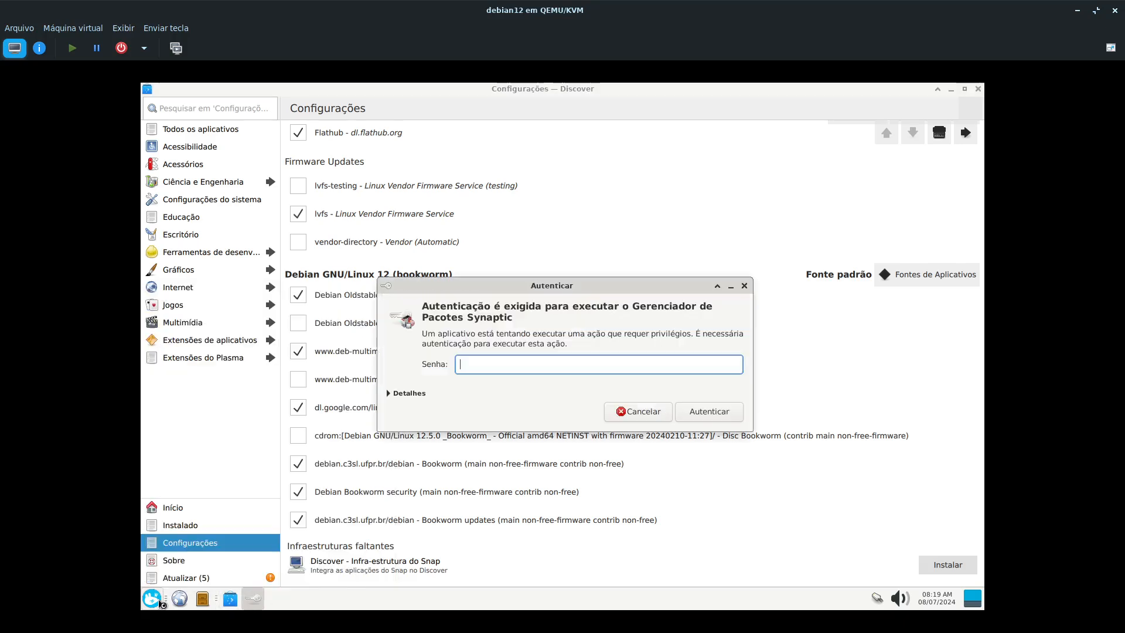
text(****)
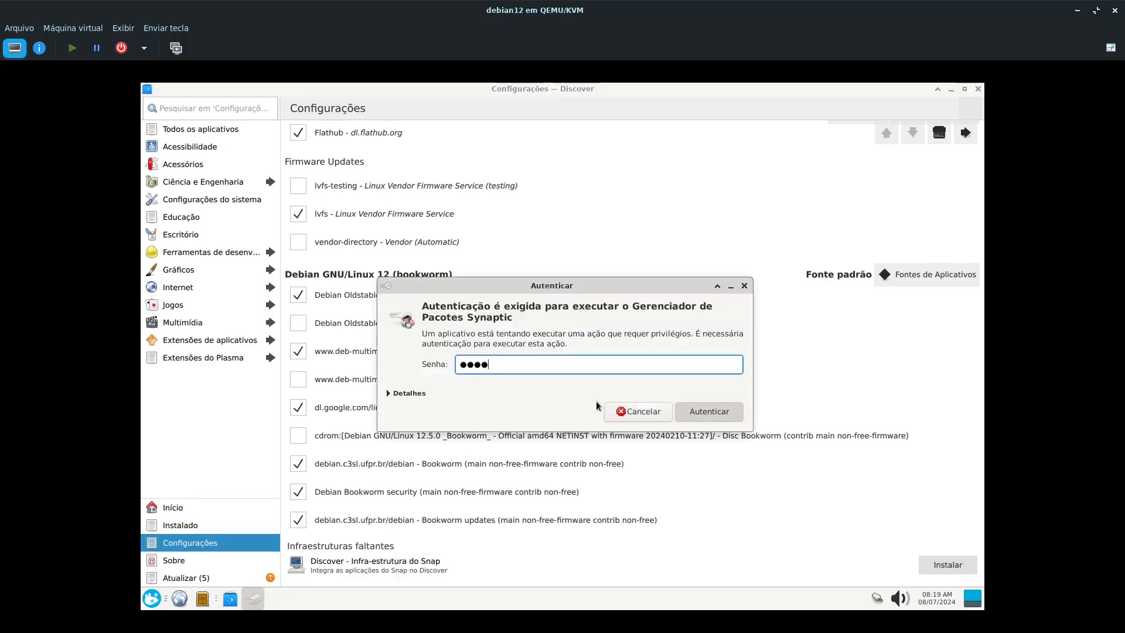
key(Return)
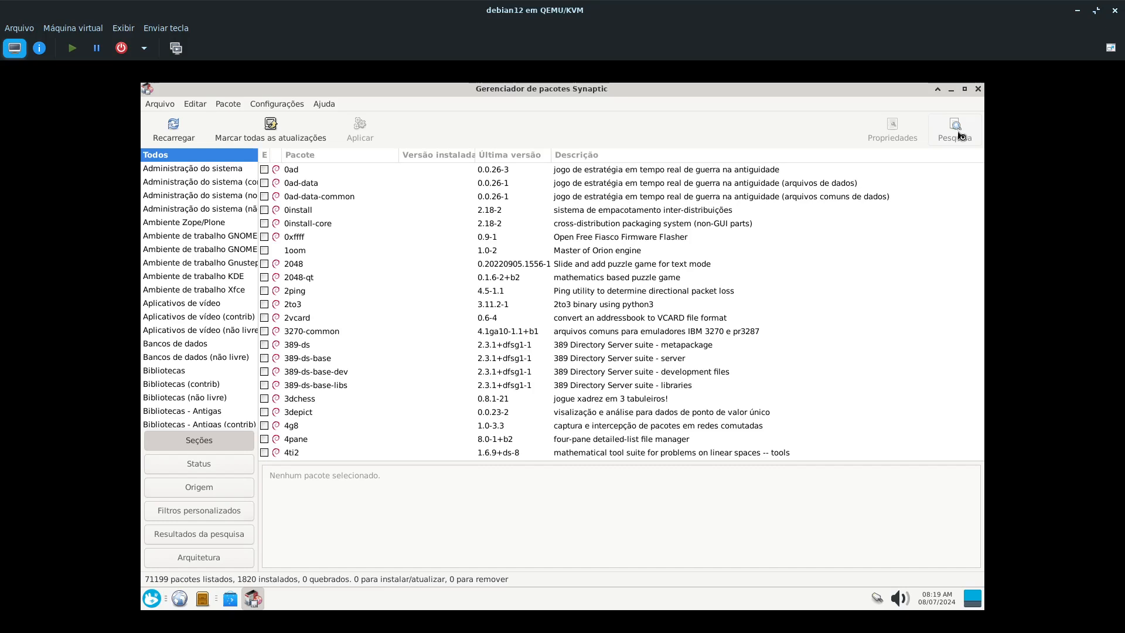
- Try searching Synaptic's package names and descriptions for plamas-discover and plamas-discove
click(954, 129)
text(plamas)
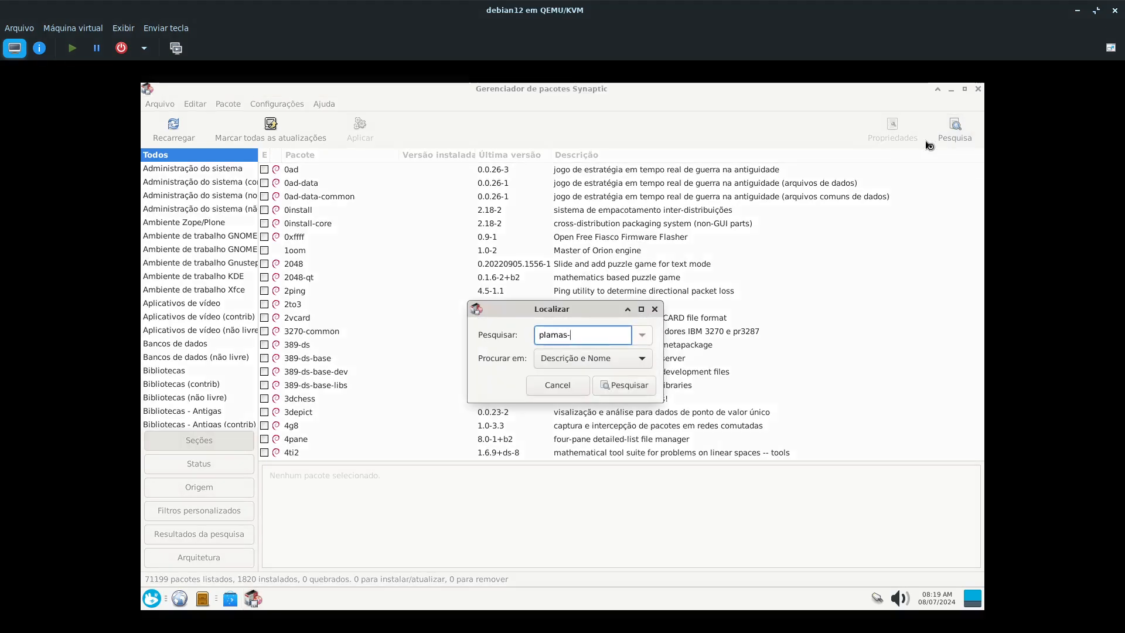
text(-desktop)
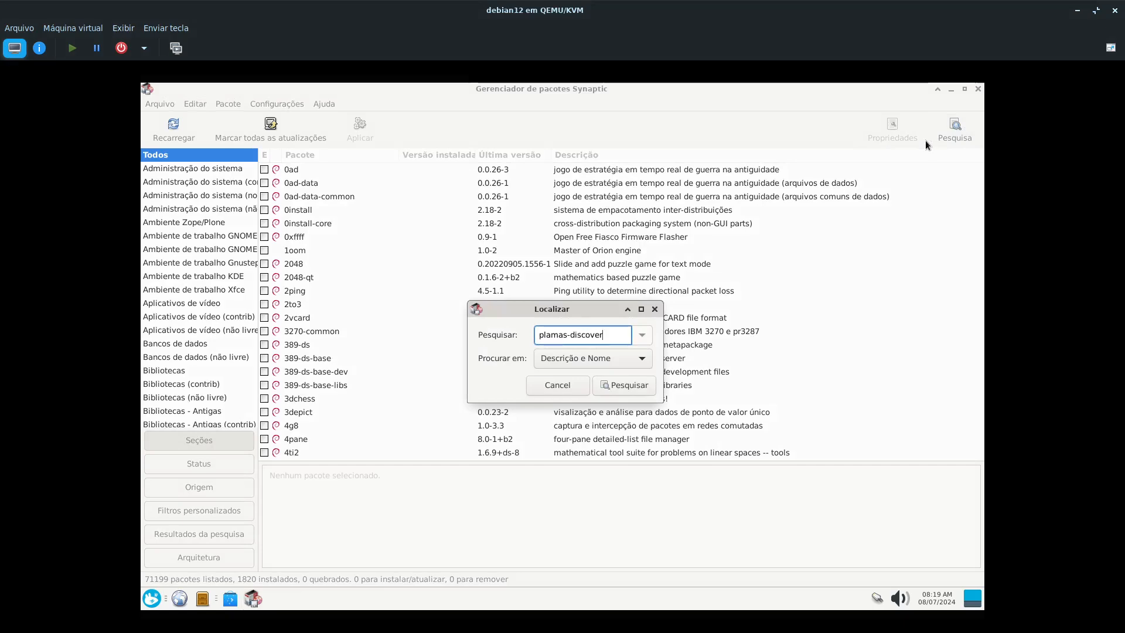
key(Return)
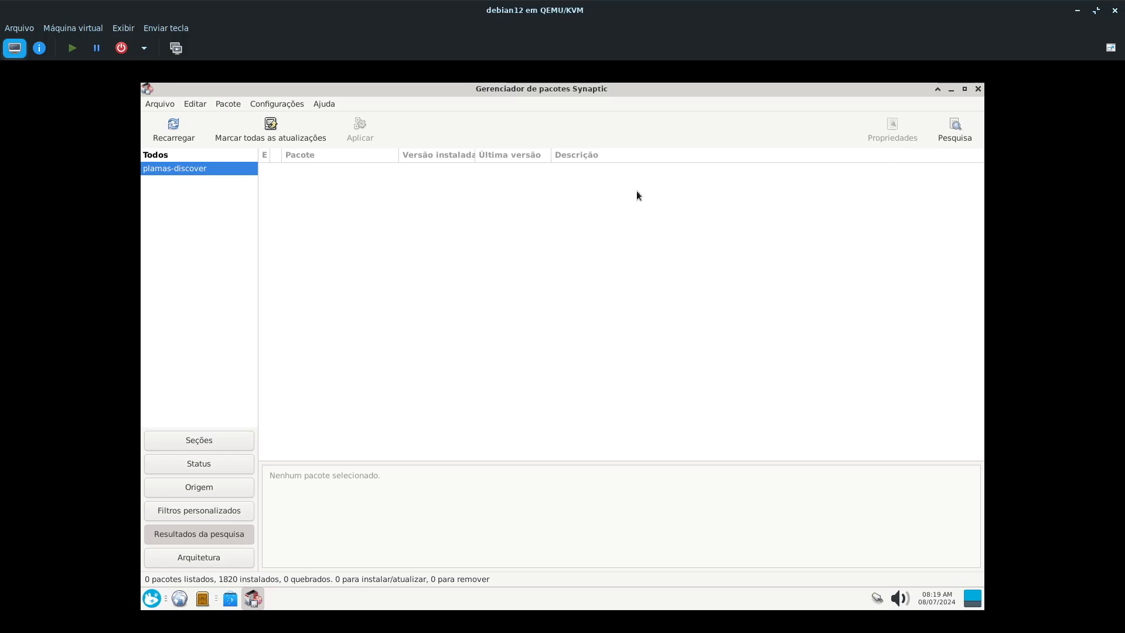
click(946, 132)
drag(554, 335, 621, 332)
click(621, 332)
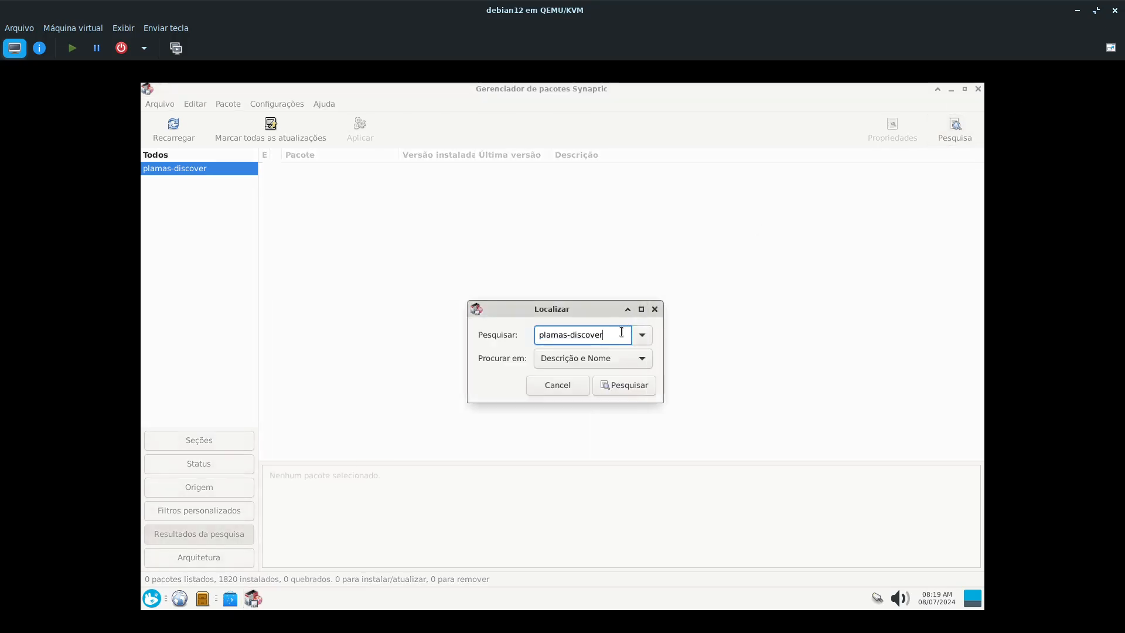
key(Return)
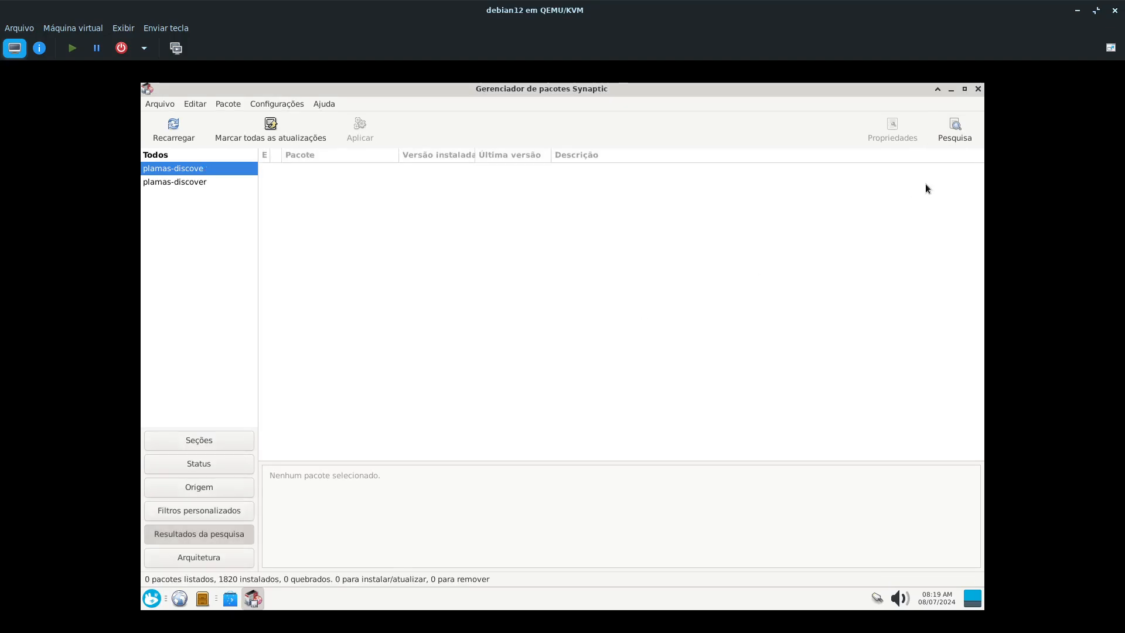
- Search Synaptic for plasma-discove, view the details of the Discover Flatpak and Snap backend packages, and close Synaptic
click(956, 135)
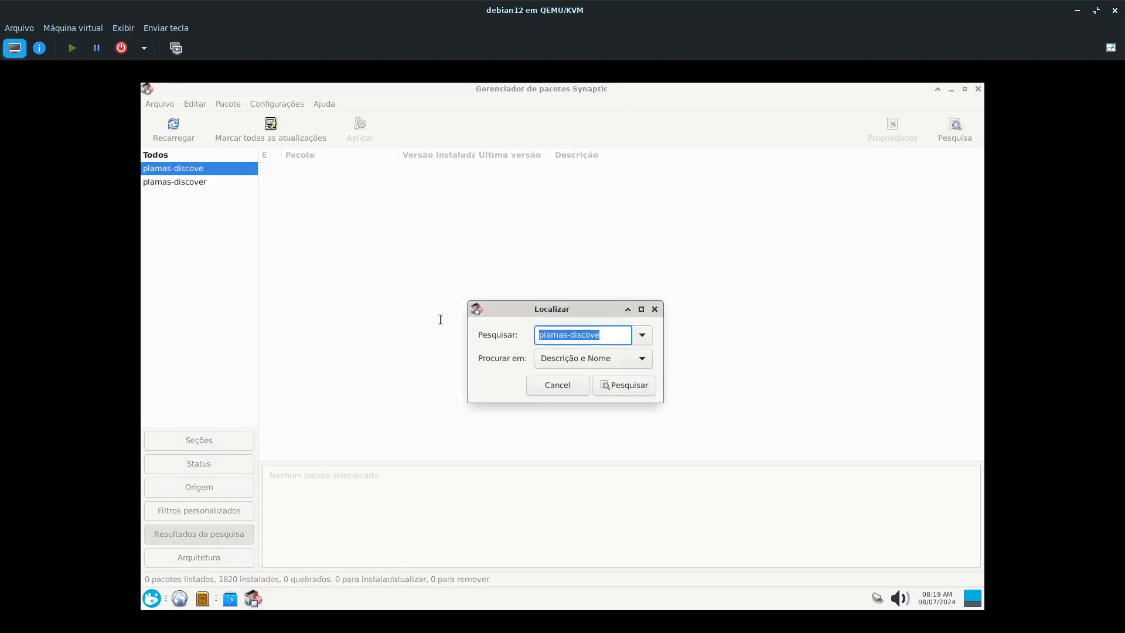
text(plasma)
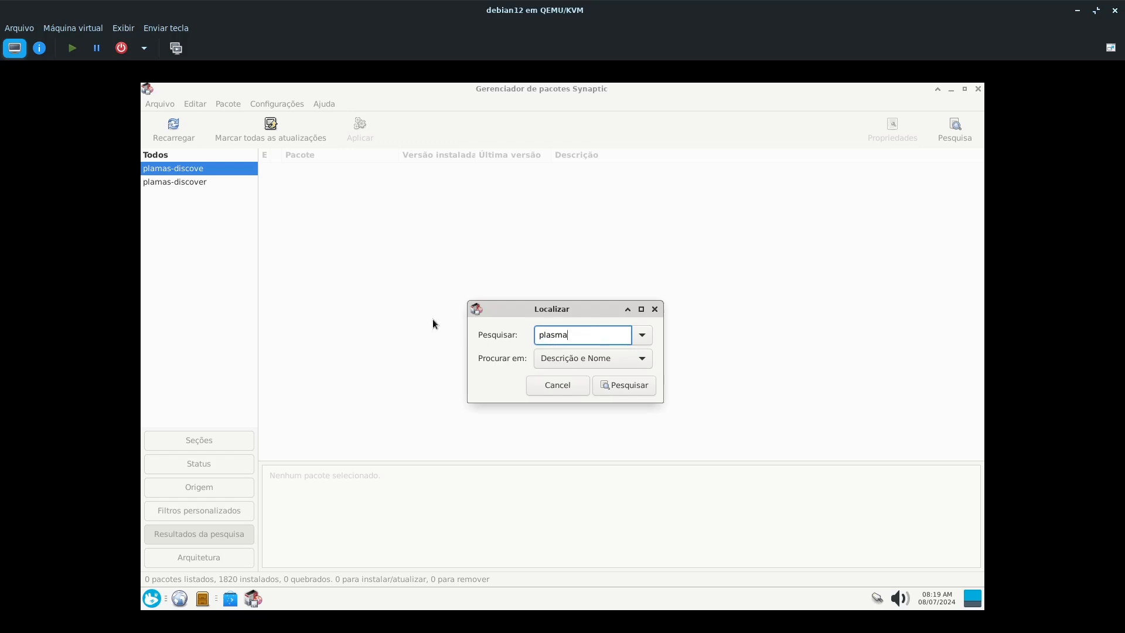
text(-discove)
key(Return)
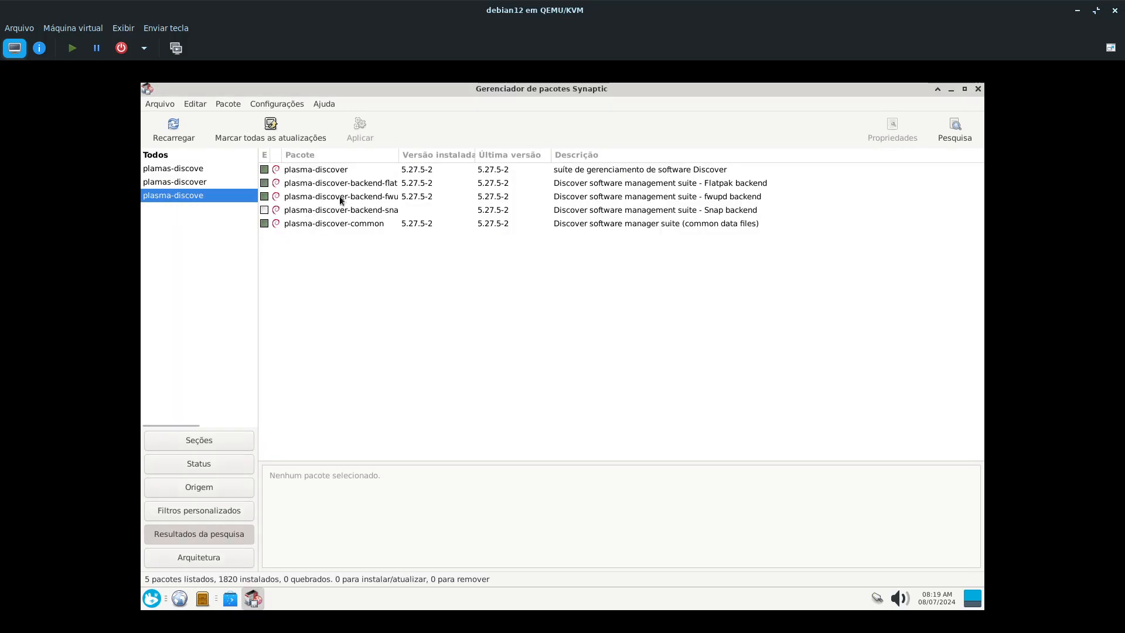
click(381, 185)
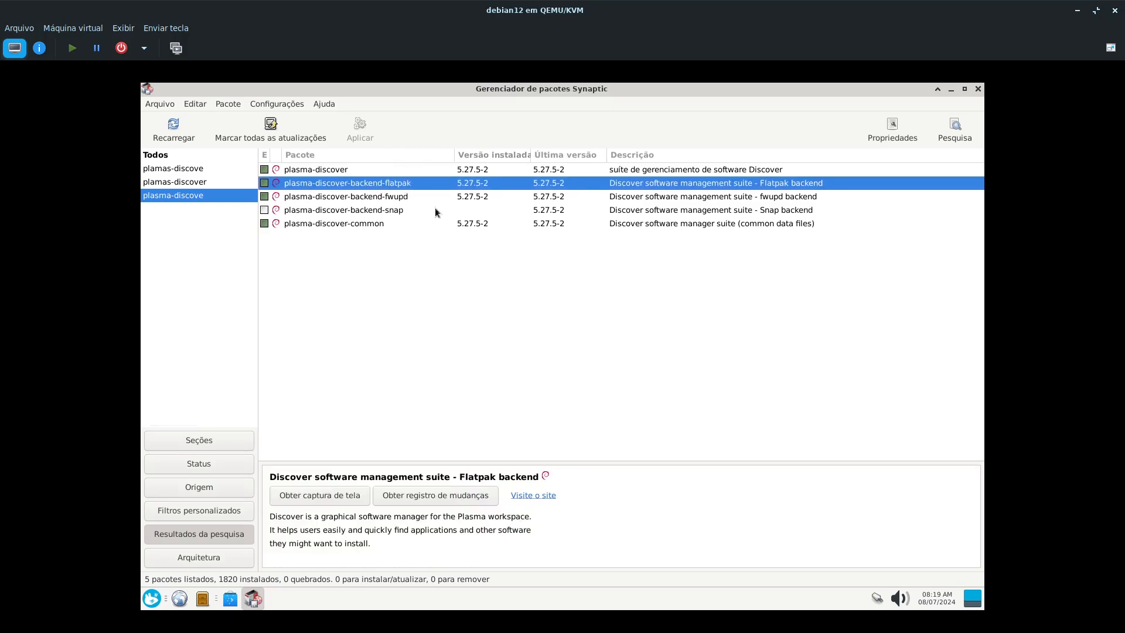
click(393, 212)
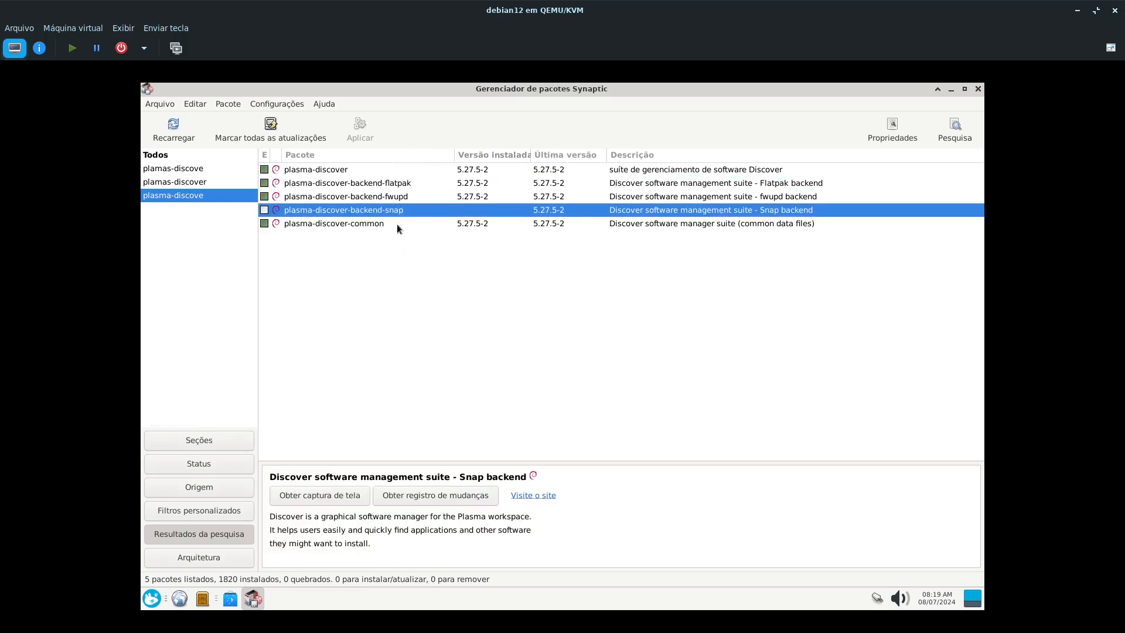
click(977, 90)
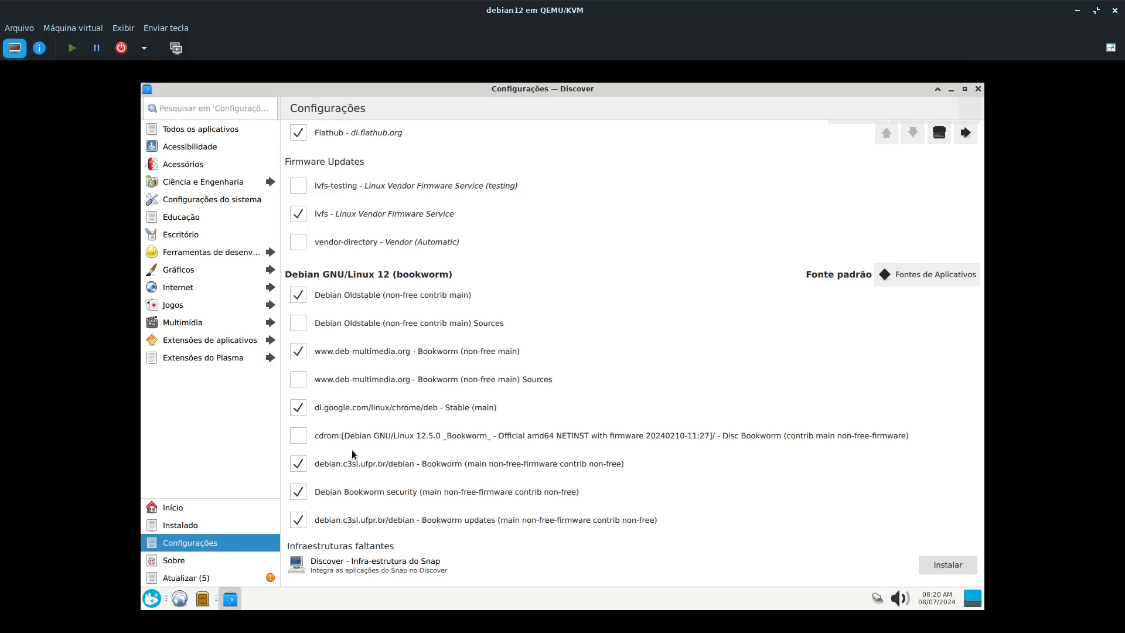
- View Discover's Sobre page and its list of pending updates
click(175, 560)
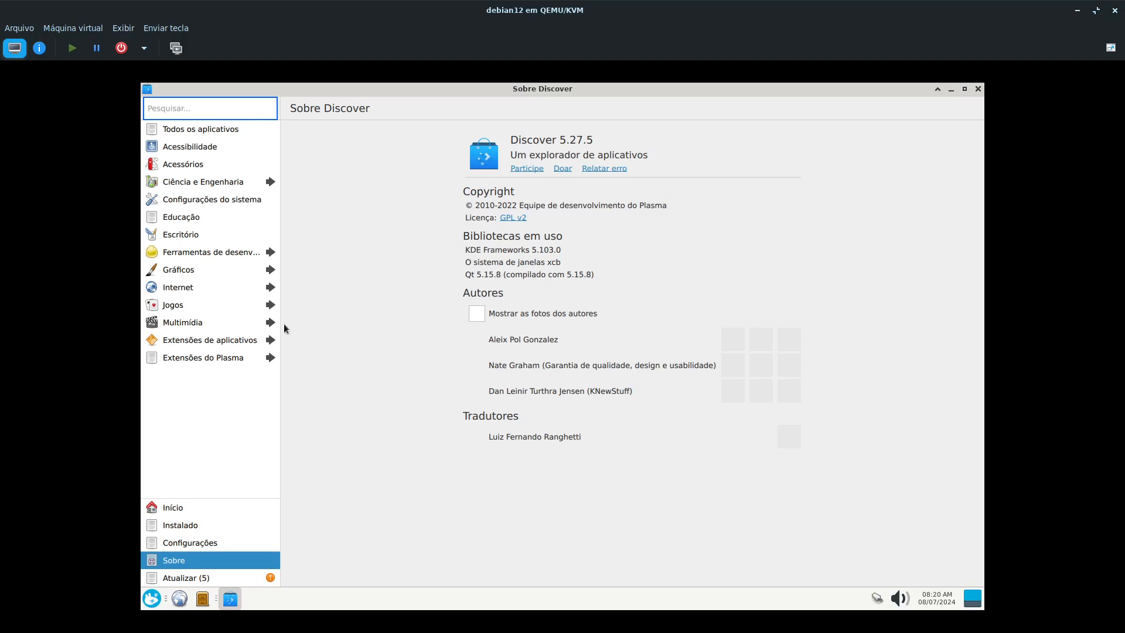
click(200, 581)
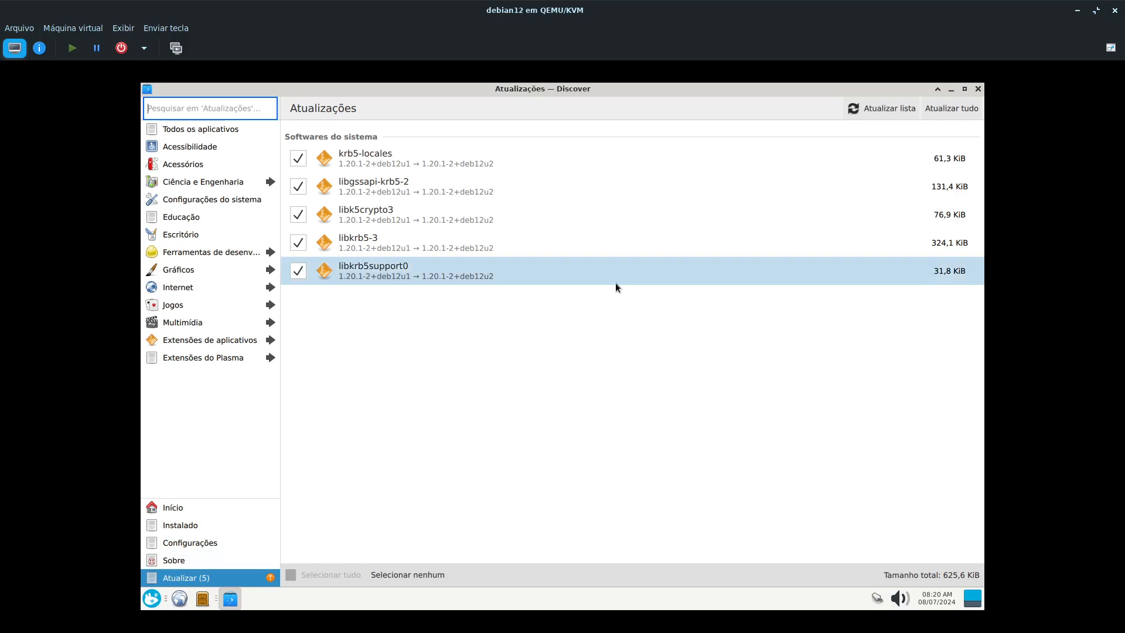
- Launch the Programas software manager and move its window down so Discover's update list stays in view
click(151, 603)
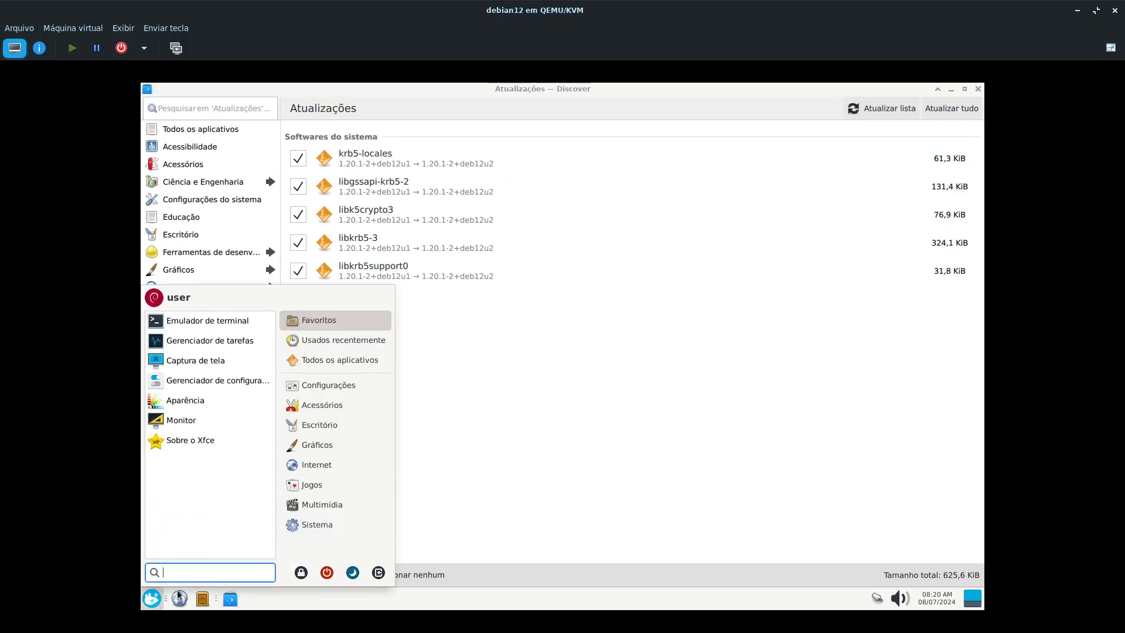
click(316, 529)
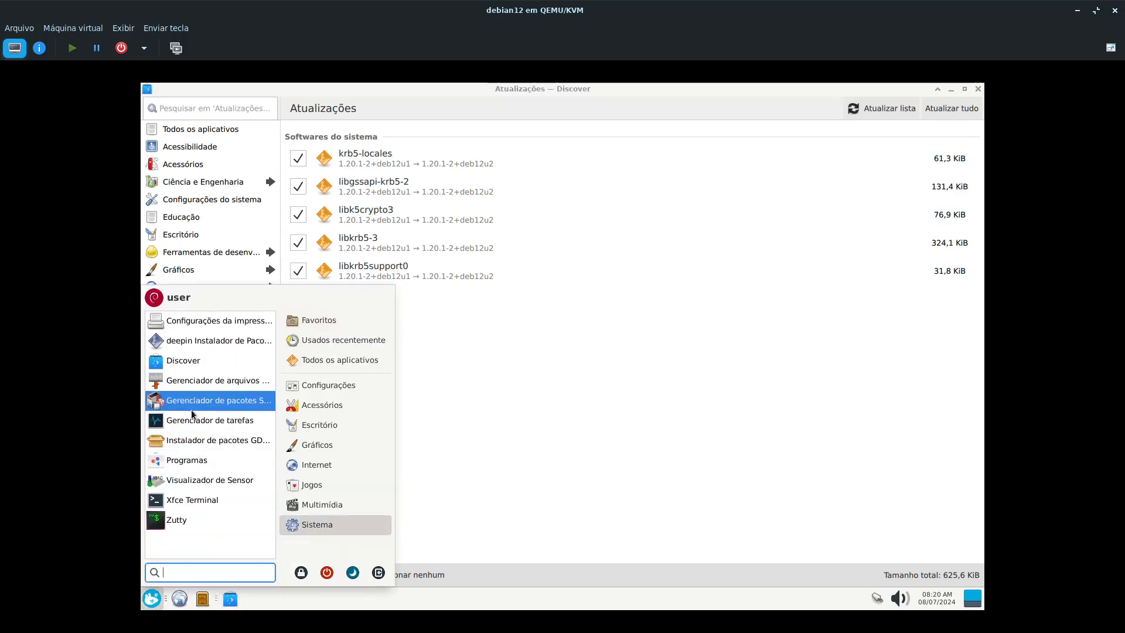
click(202, 465)
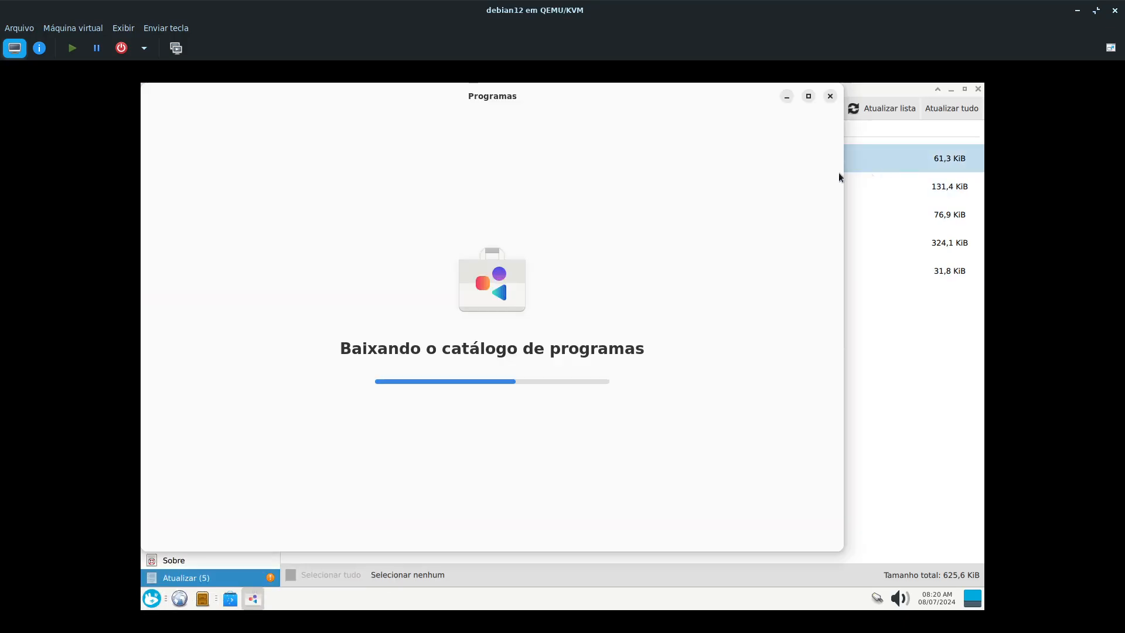
drag(686, 102, 704, 152)
drag(739, 196, 758, 229)
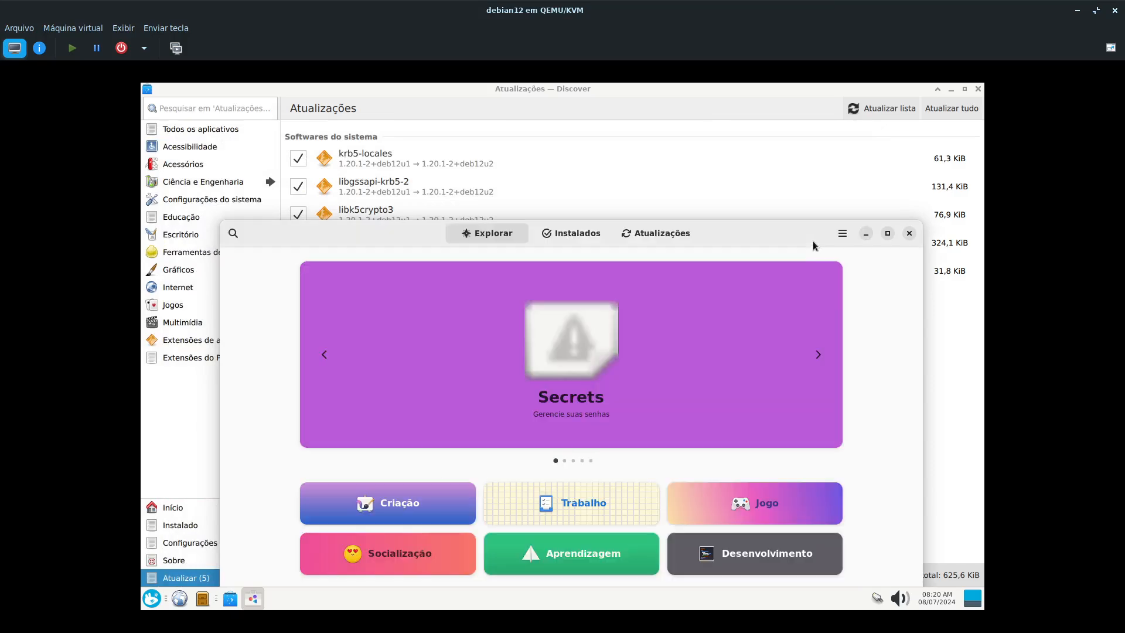
- View the Preferências de atualização and the about information of Programas
click(848, 241)
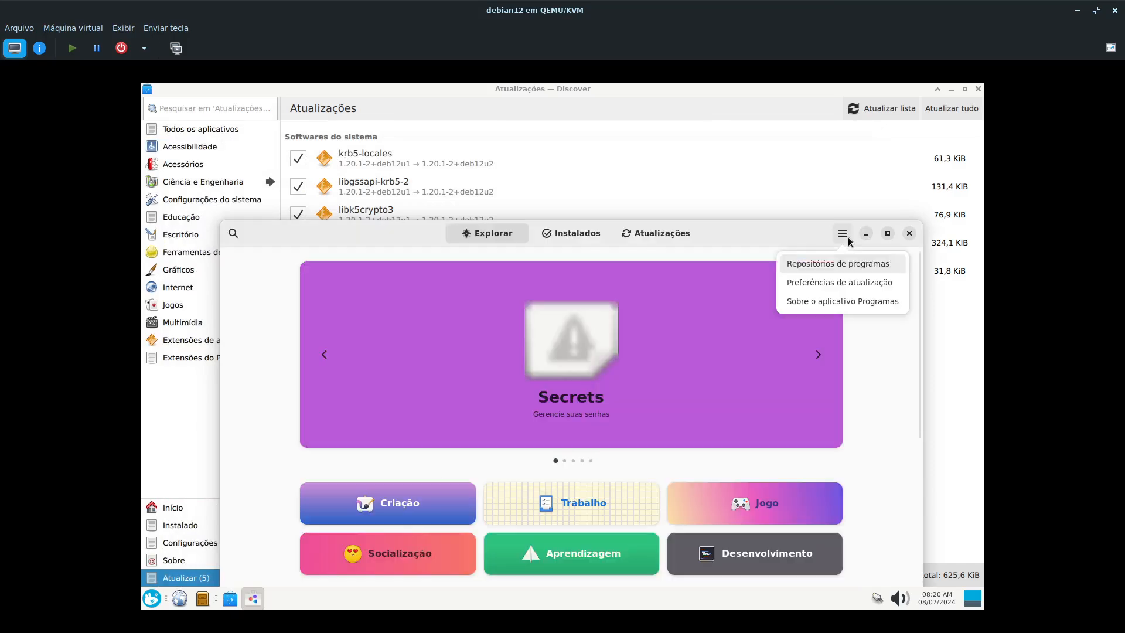
click(830, 286)
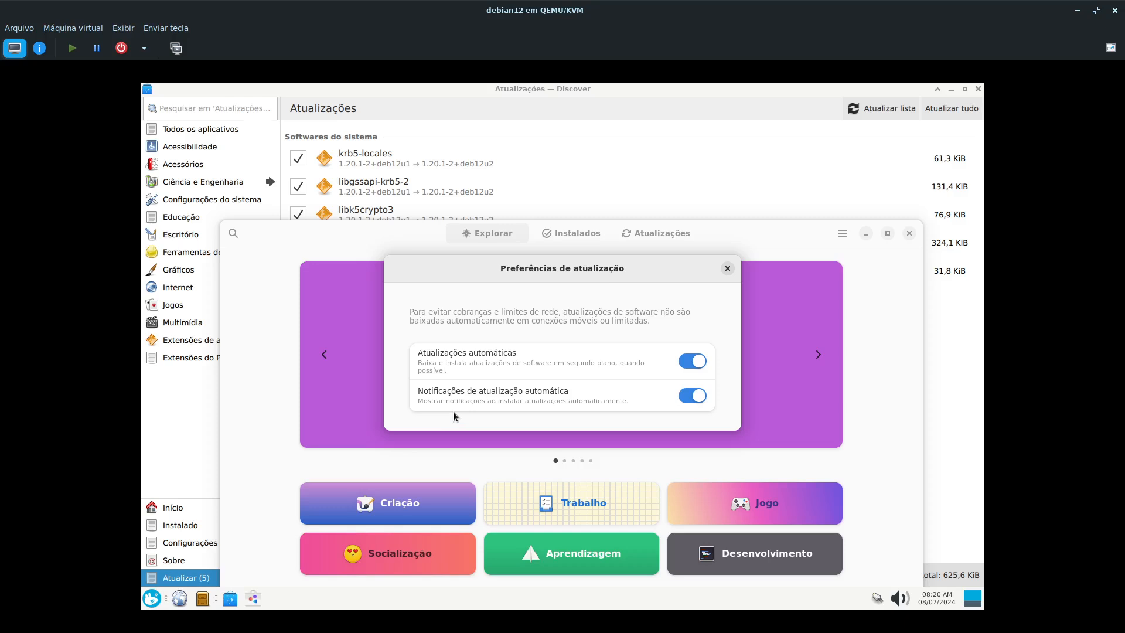
click(728, 269)
click(842, 234)
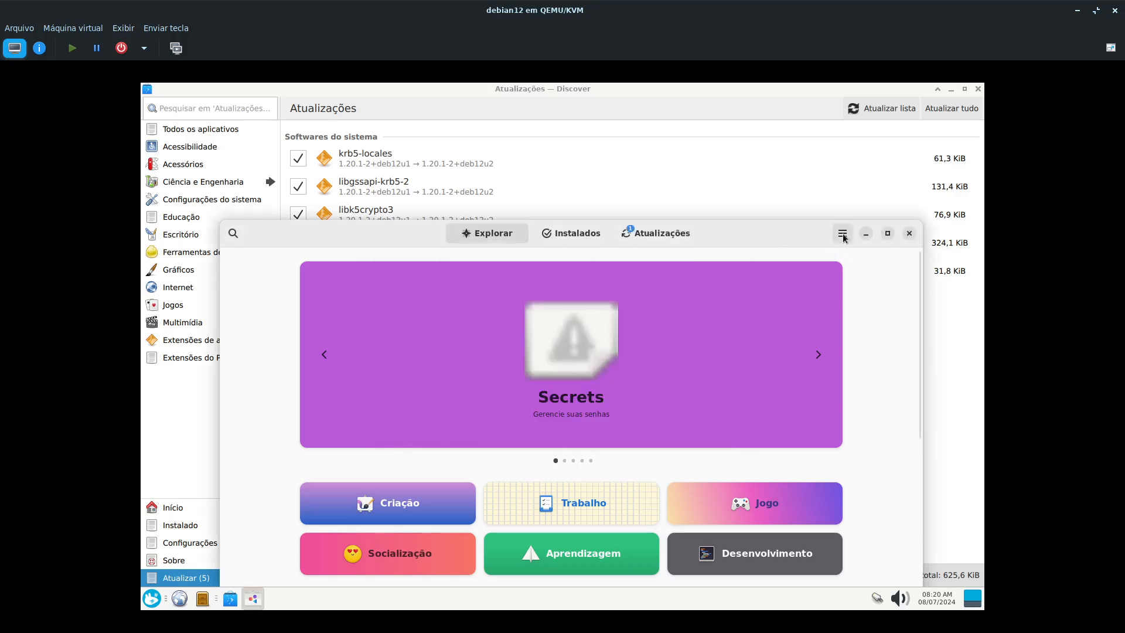
click(837, 306)
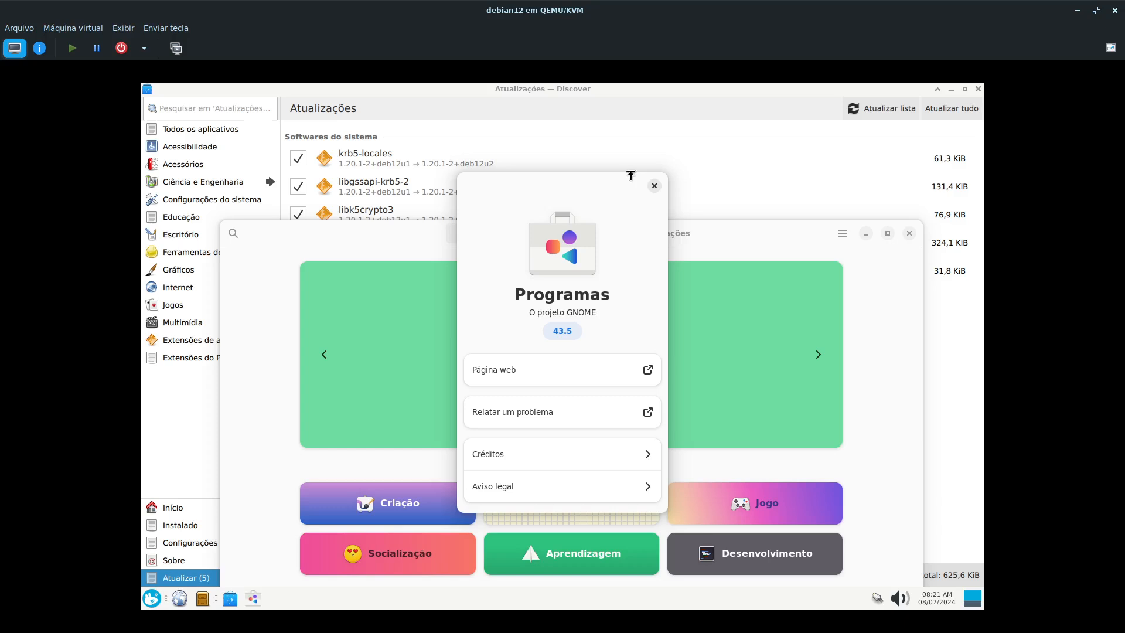
click(655, 185)
- Compare Discover's pending updates with the package details of Atualização do sistema in Programas
click(174, 560)
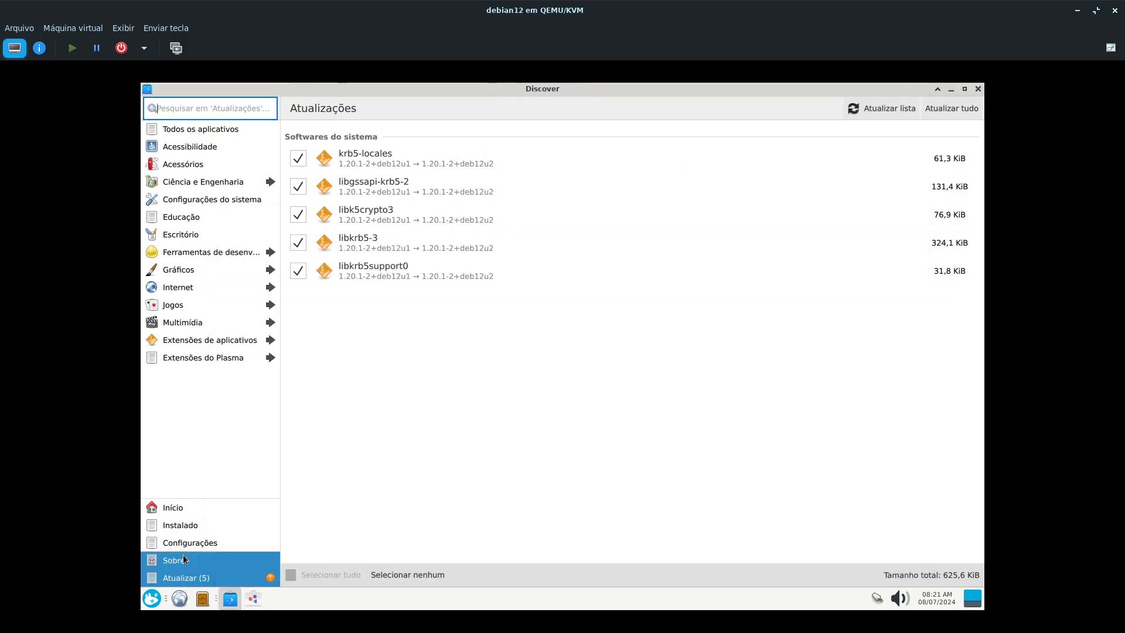
click(181, 578)
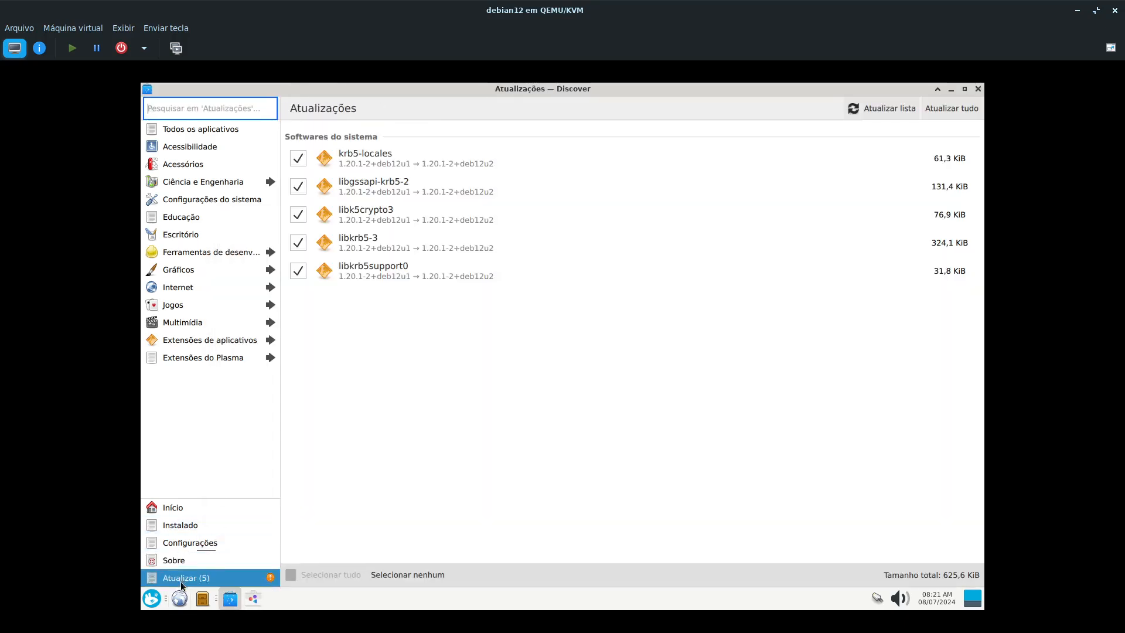
click(252, 598)
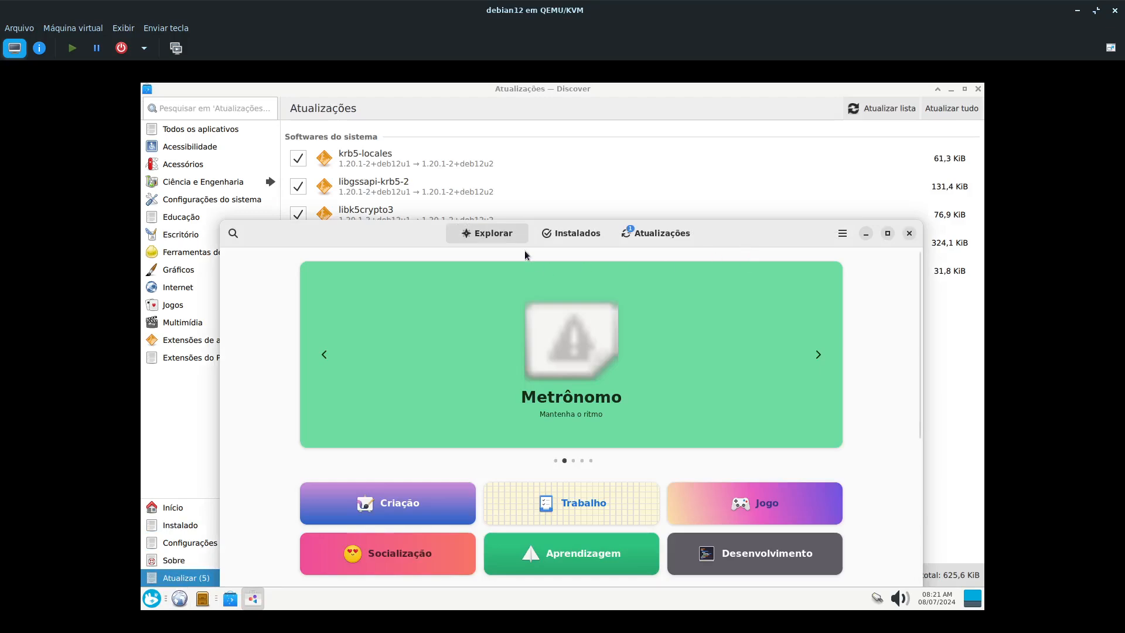
click(647, 238)
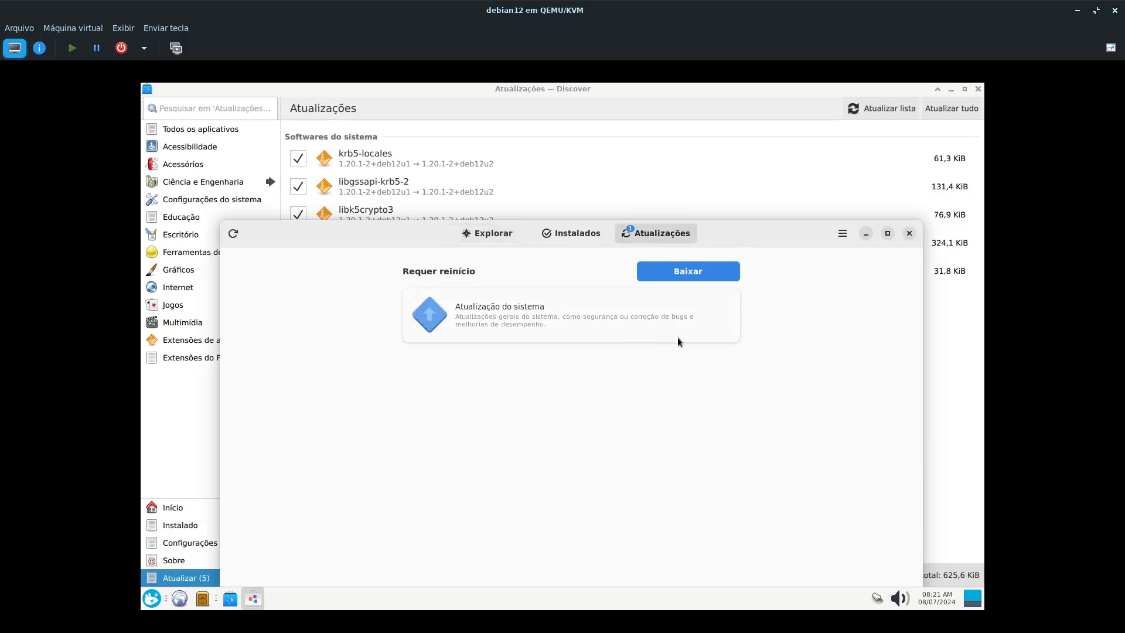
click(561, 314)
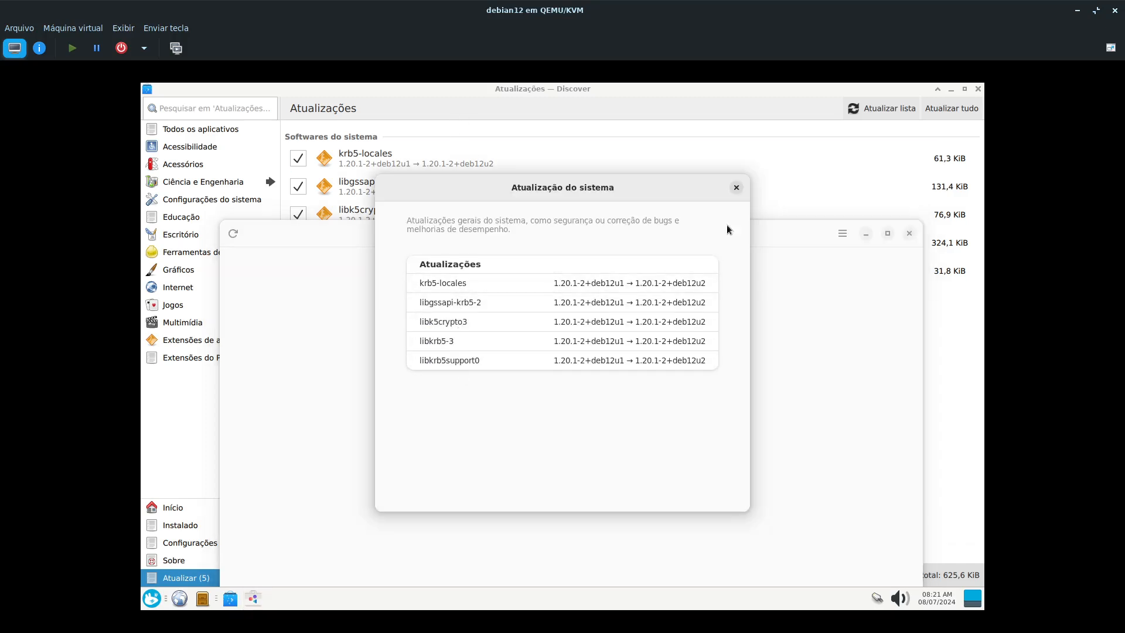
click(737, 188)
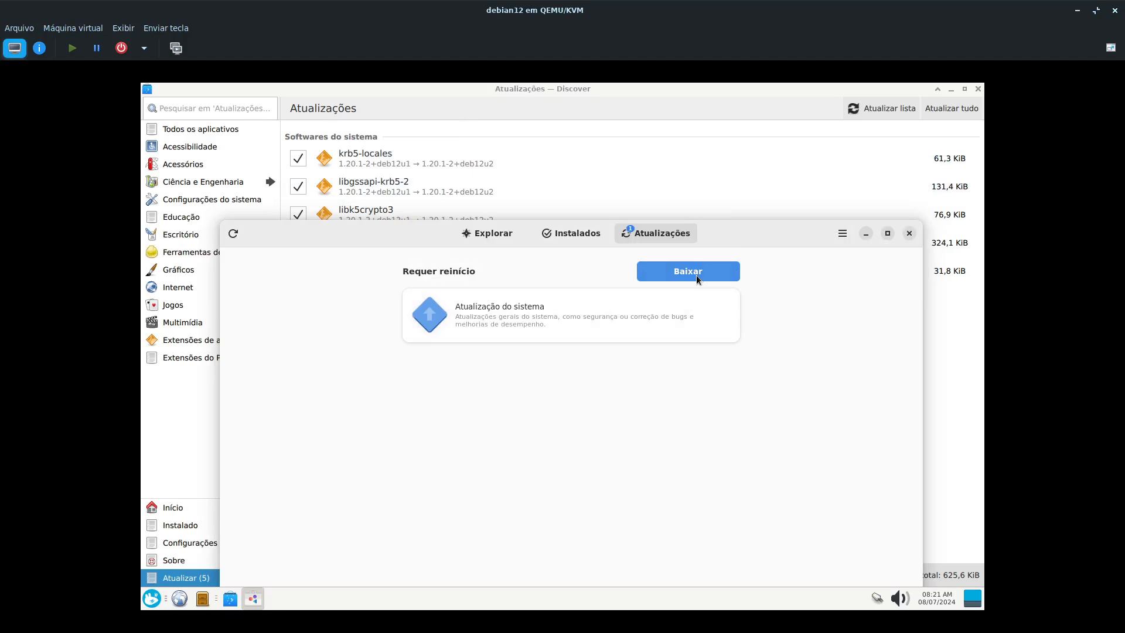
- Move the Programas window below Discover's package list to compare both update views
drag(737, 234, 711, 407)
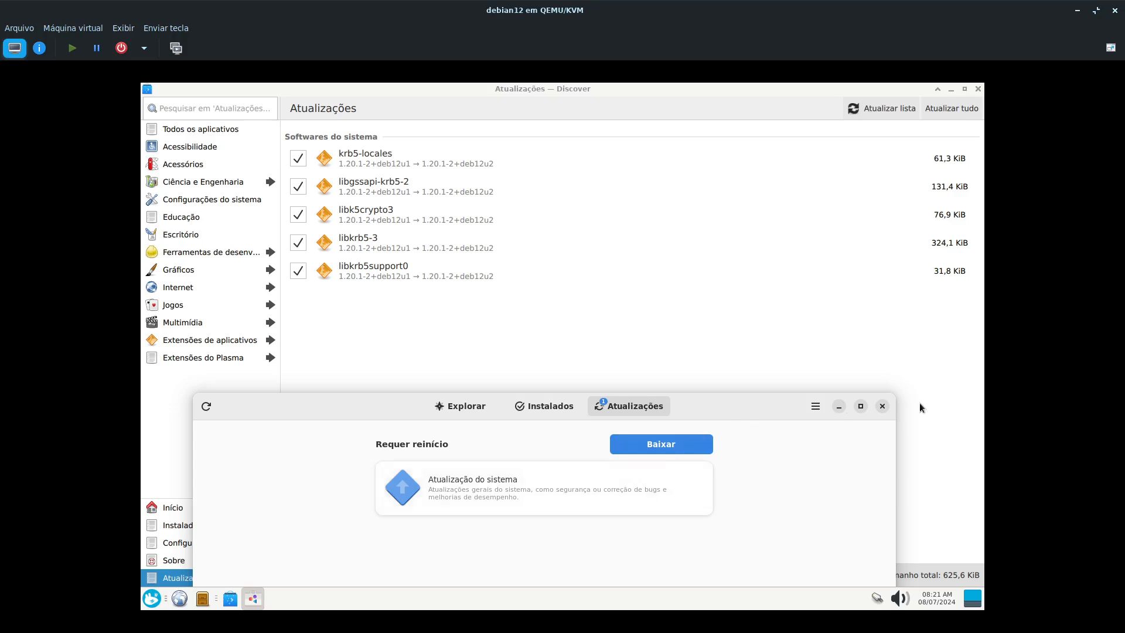
click(488, 336)
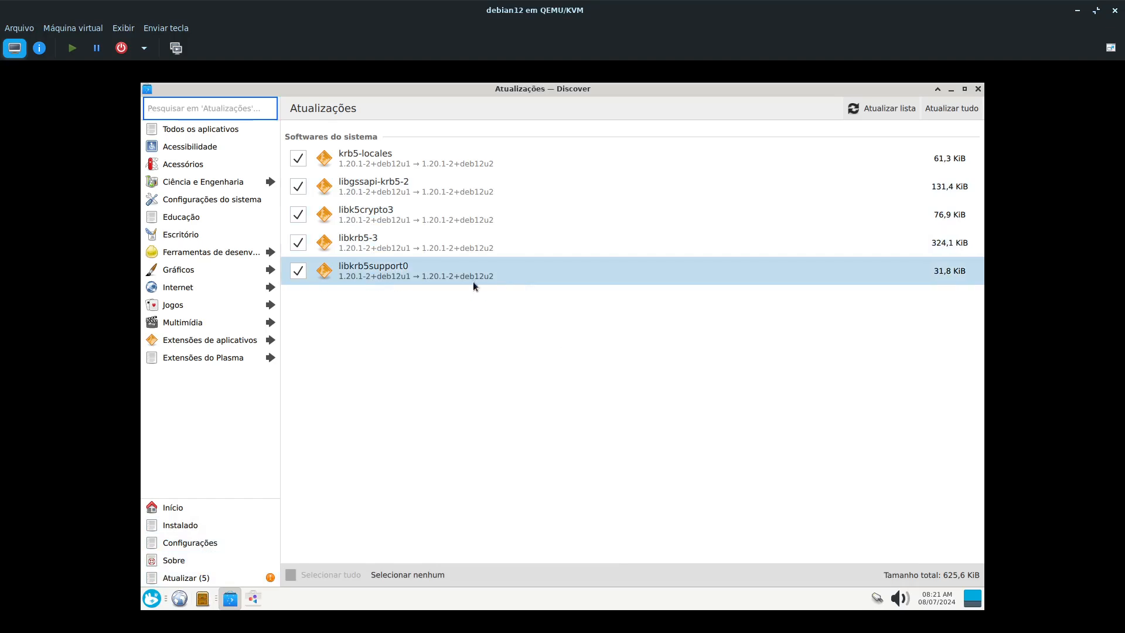
click(253, 598)
- Review the Preferências de atualização of Programas again and close Programas
click(814, 407)
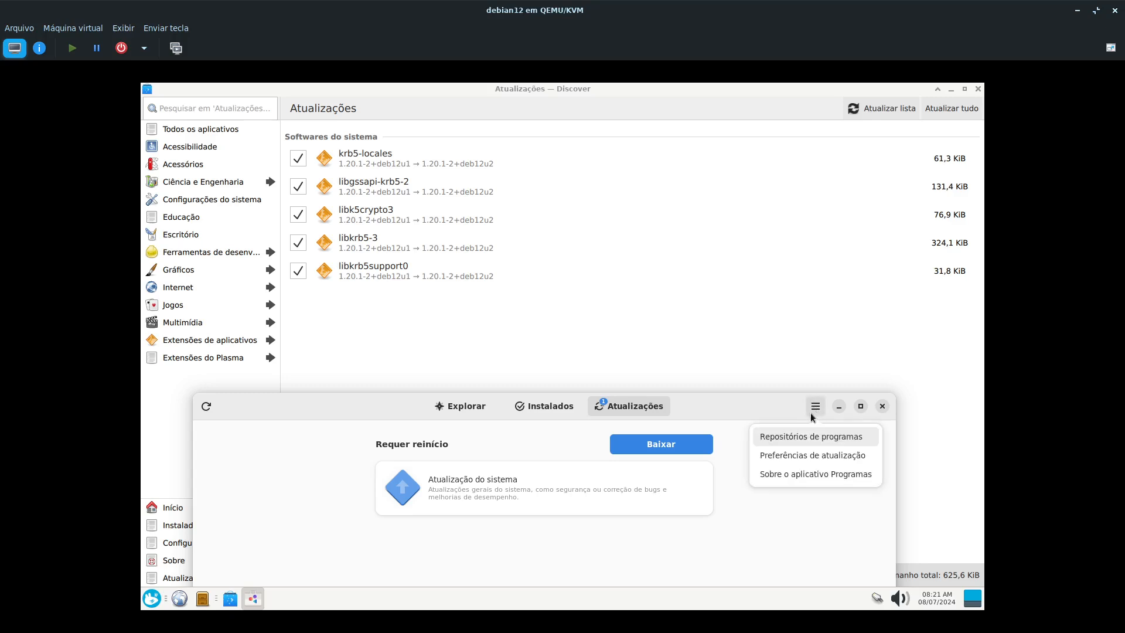
click(803, 457)
click(731, 268)
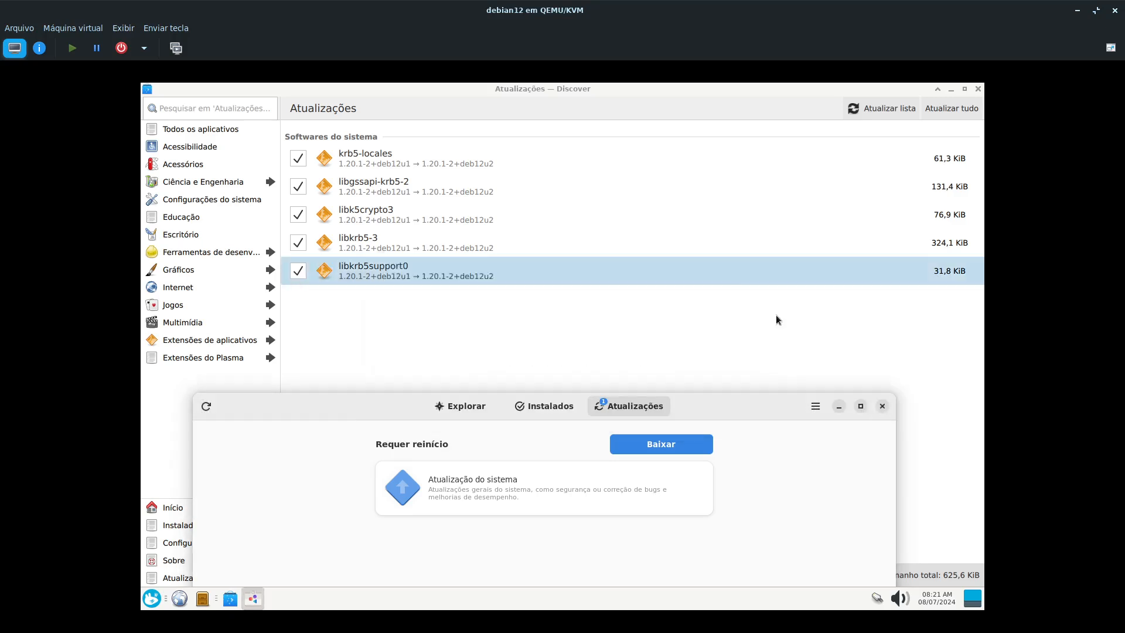
click(882, 407)
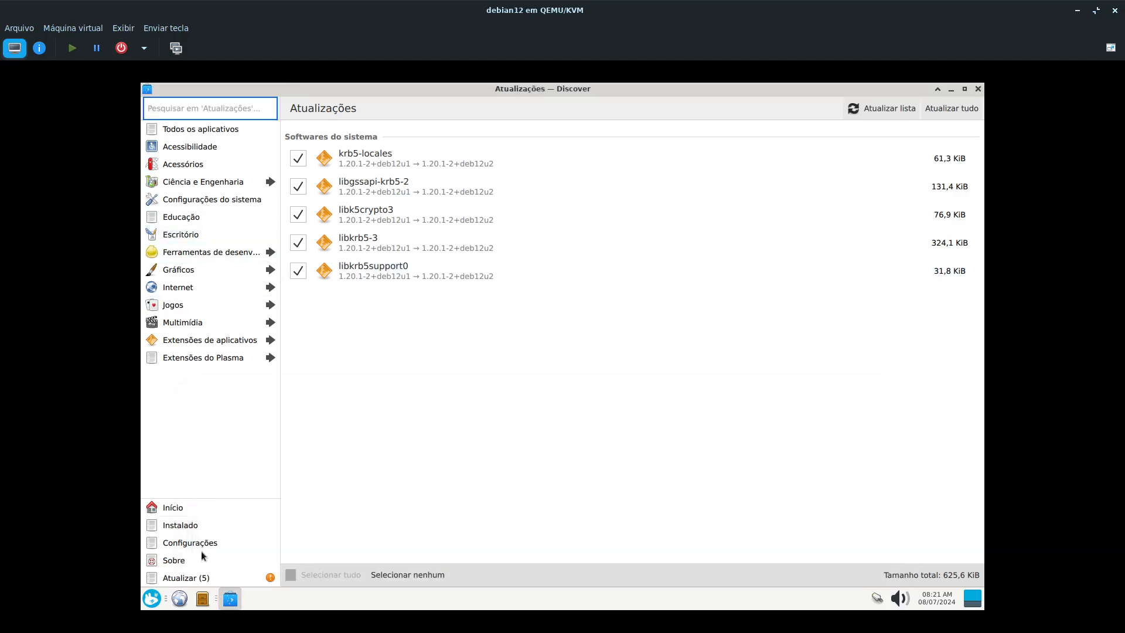
- Enlarge the applications menu in width and height, and launch Configurações do sistema KDE
click(150, 603)
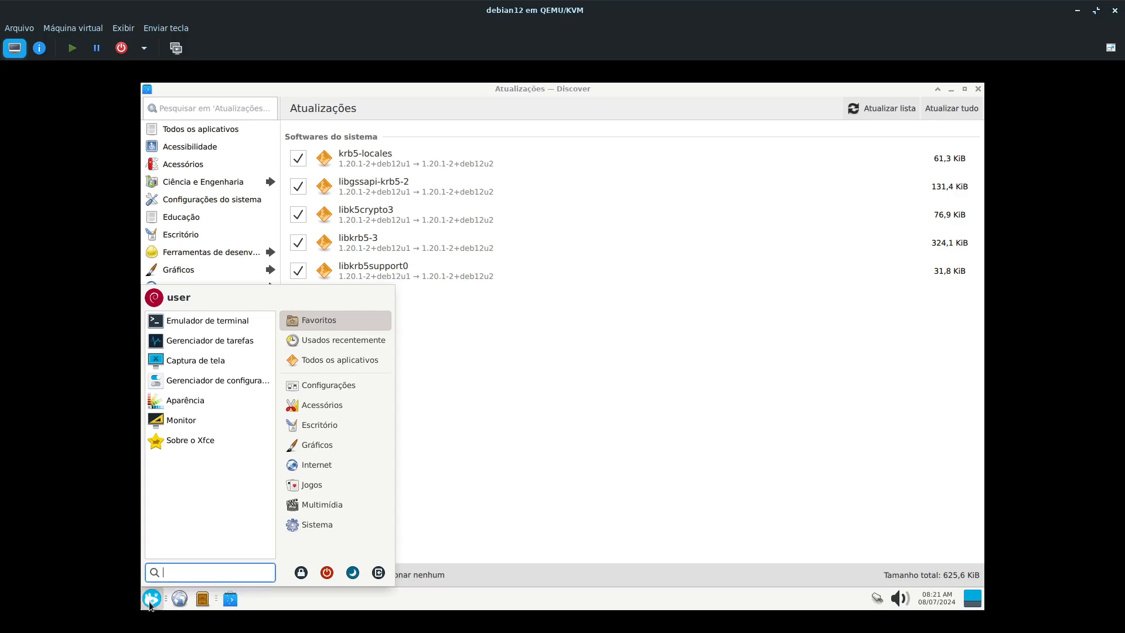
click(318, 523)
click(339, 384)
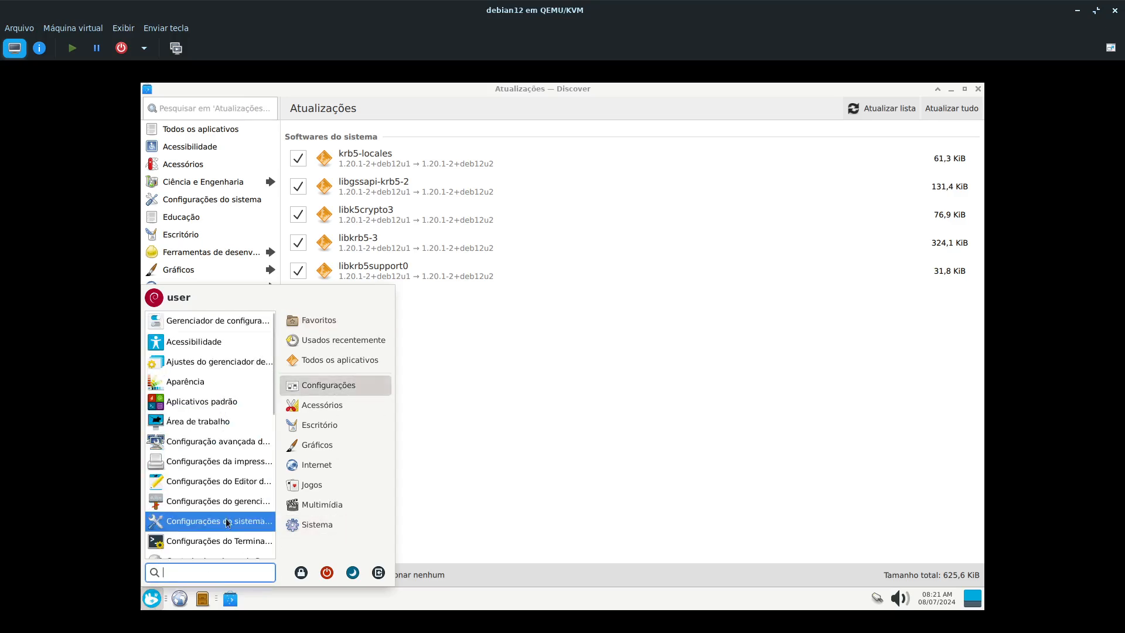
click(311, 505)
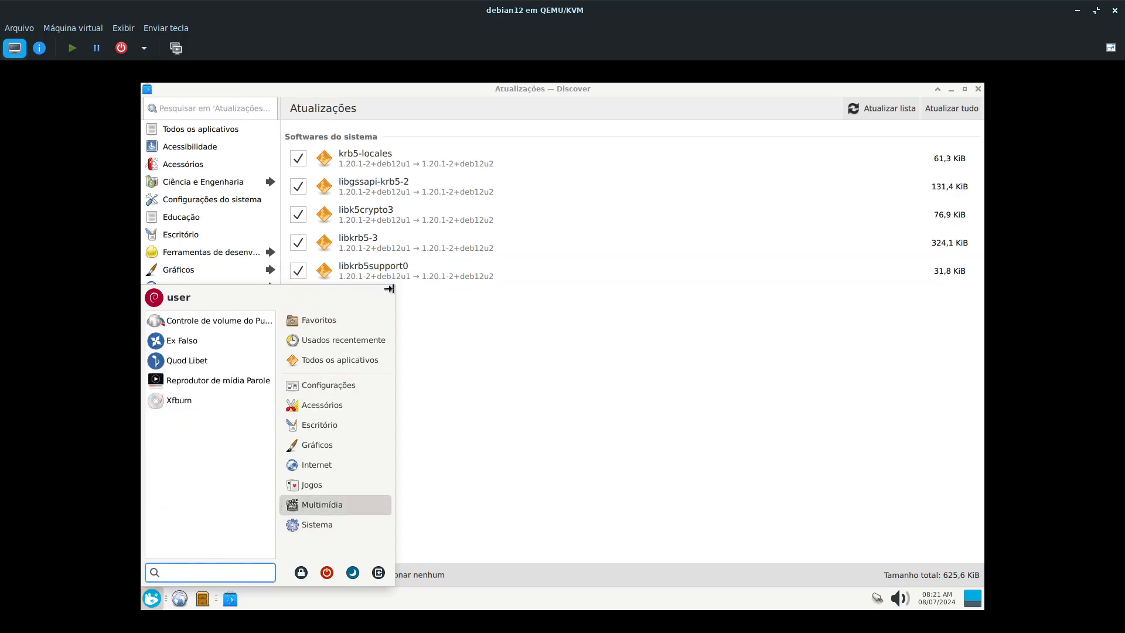
drag(388, 288, 565, 277)
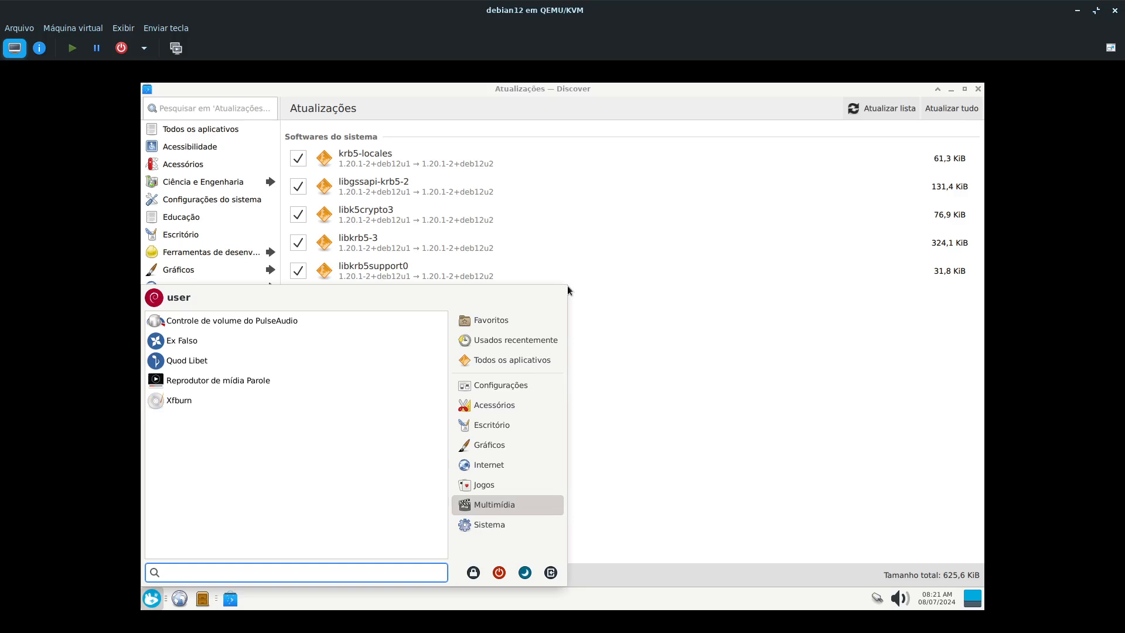
drag(565, 283, 568, 179)
click(495, 279)
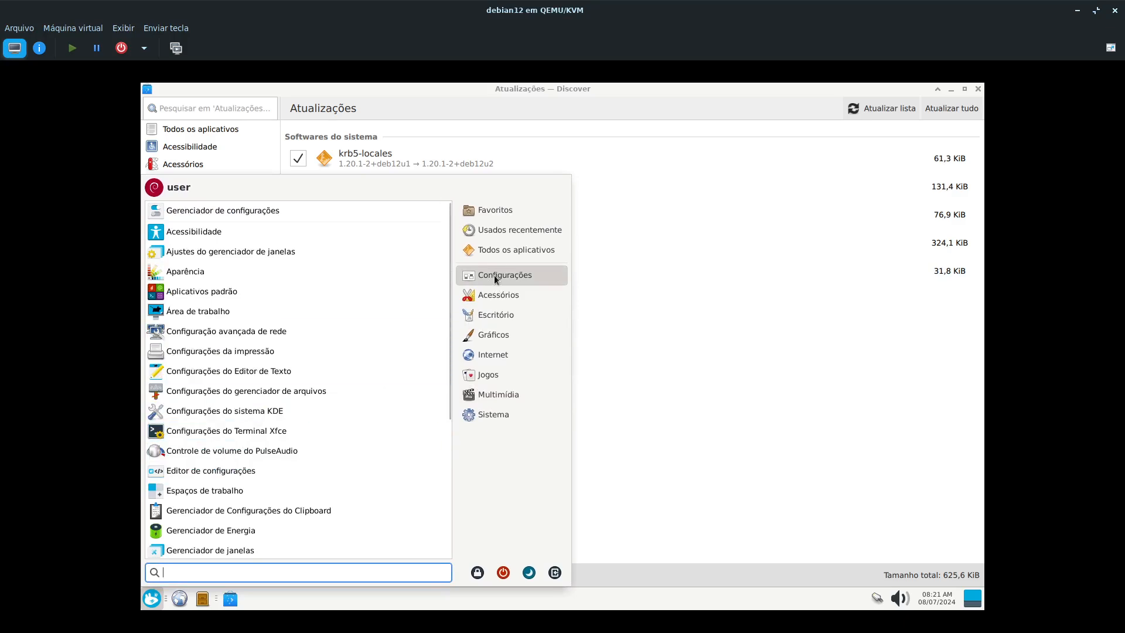
click(258, 417)
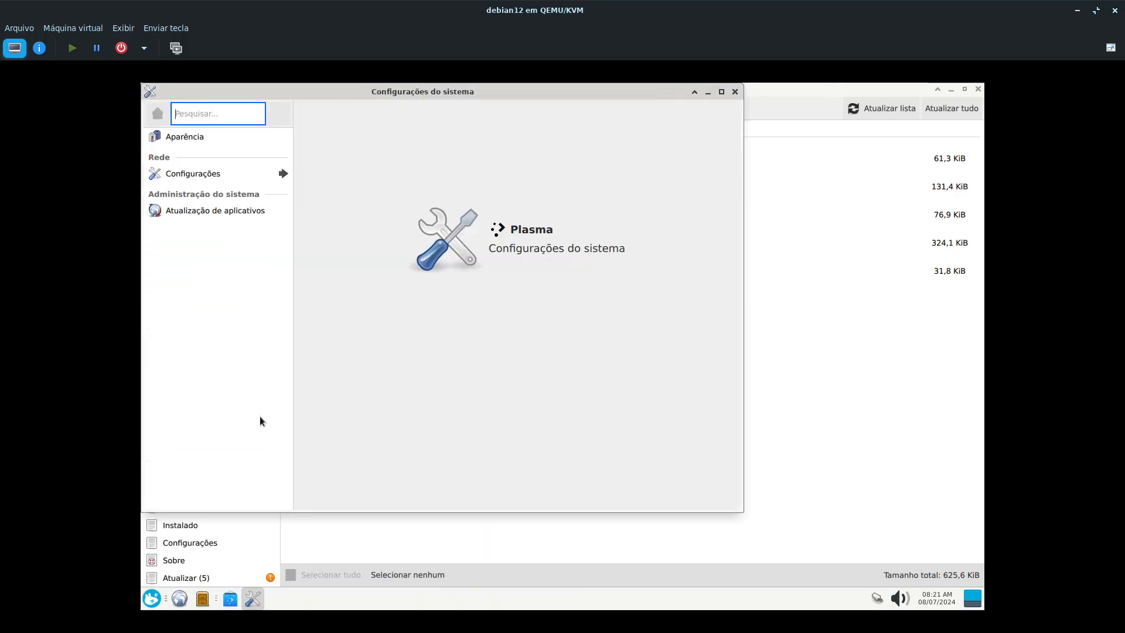
- Examine the Atualização de aplicativos settings, including the Frequência de notificação options, and close Configurações do sistema
click(230, 210)
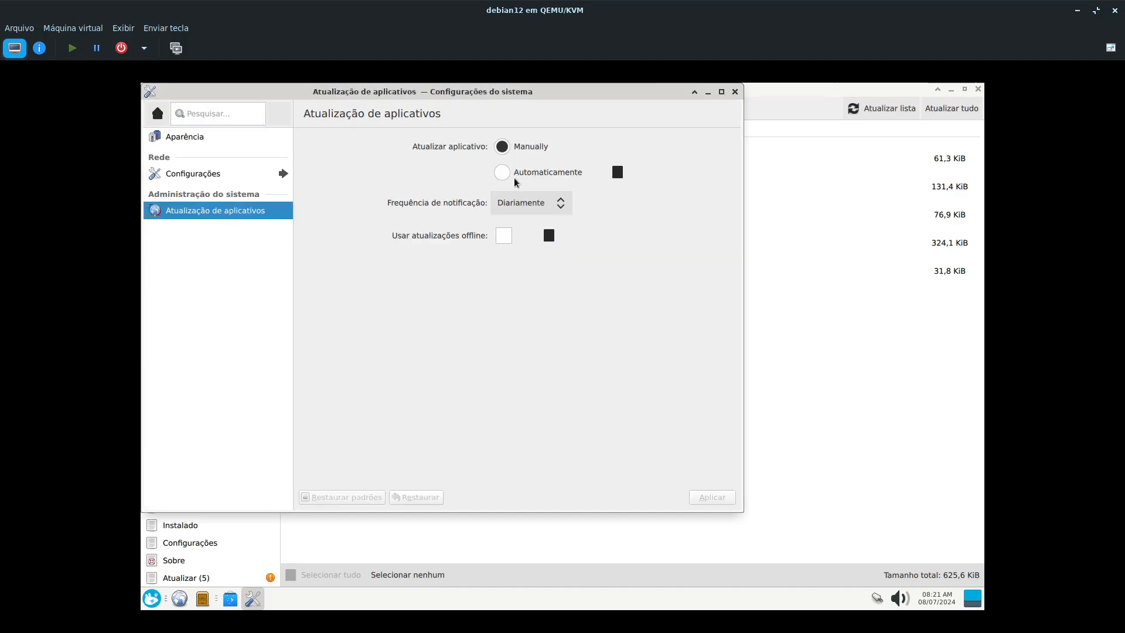
click(537, 209)
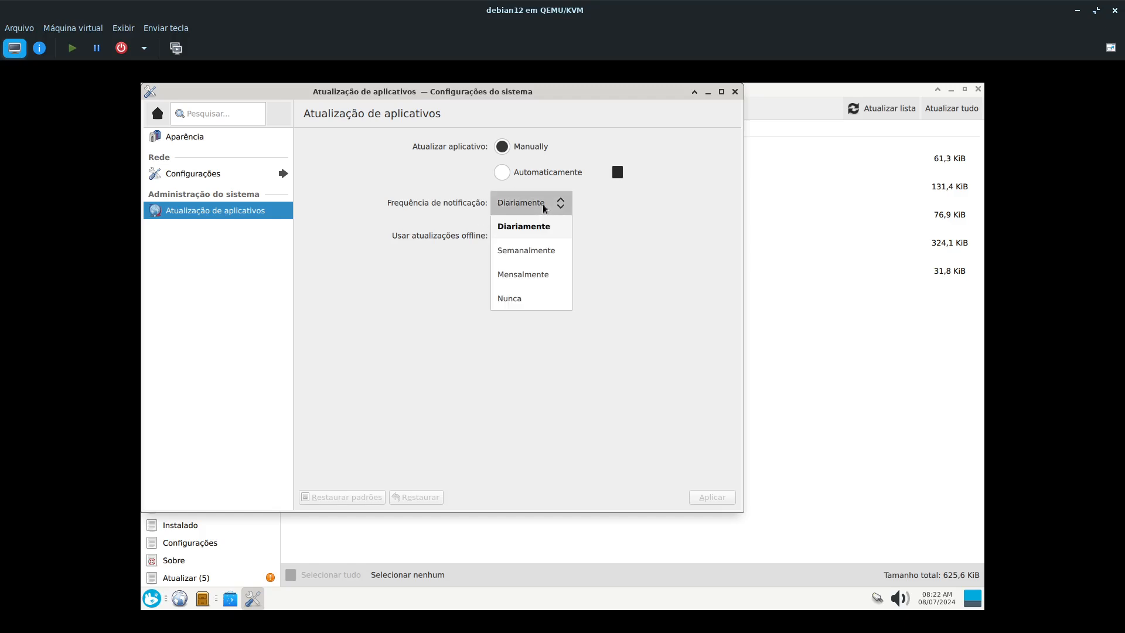
click(402, 382)
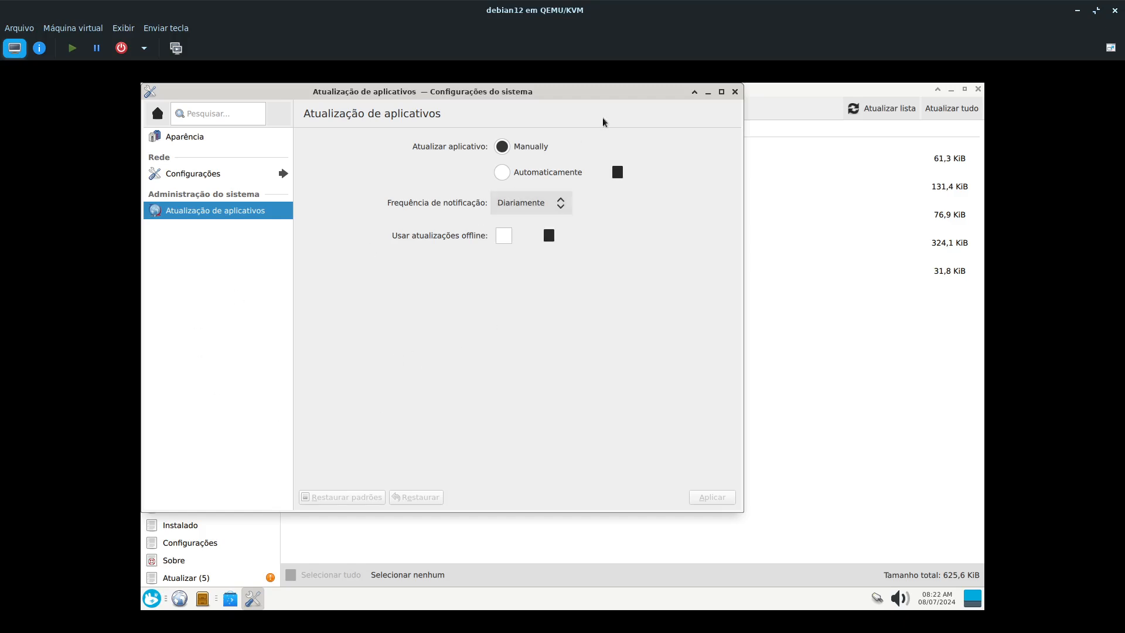
click(735, 92)
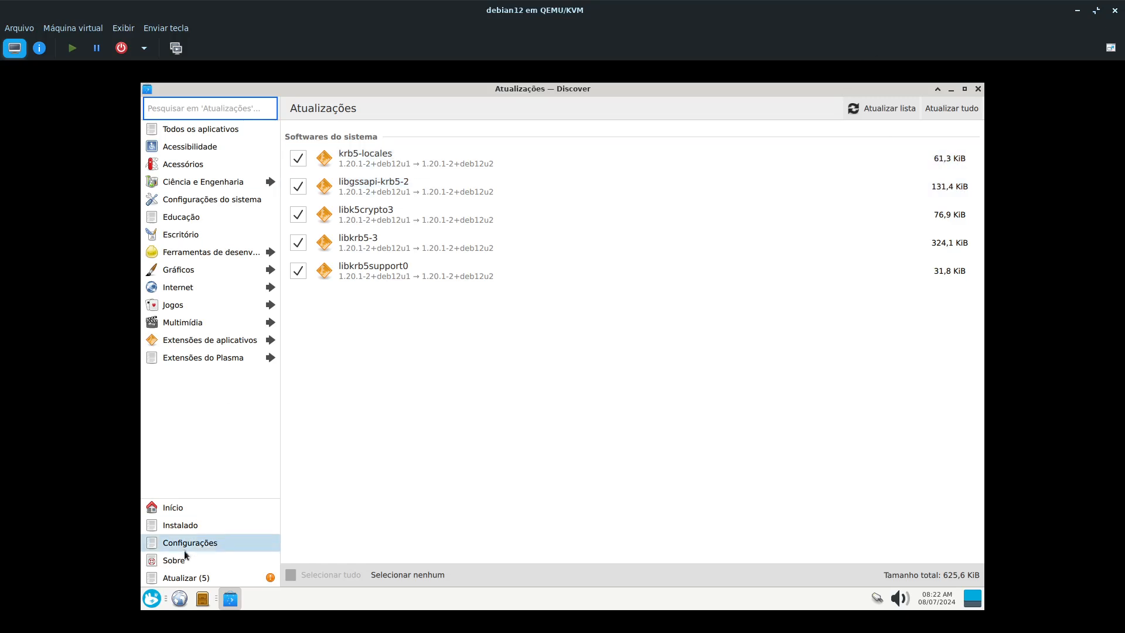
- View Discover's Início page with its featured applications and close Discover
click(178, 514)
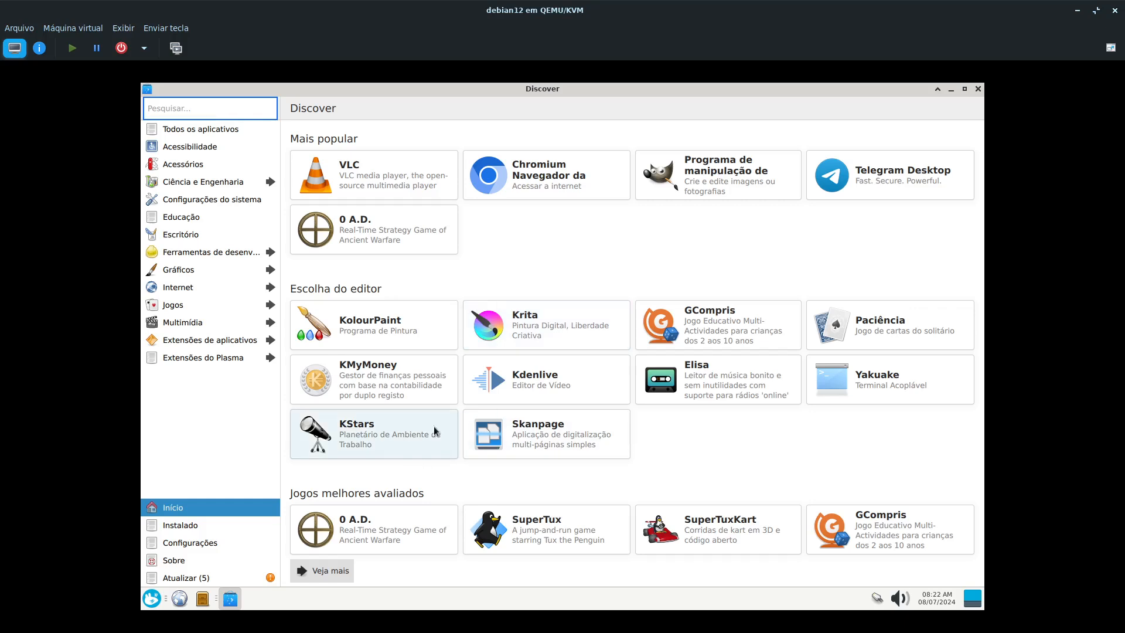
click(978, 90)
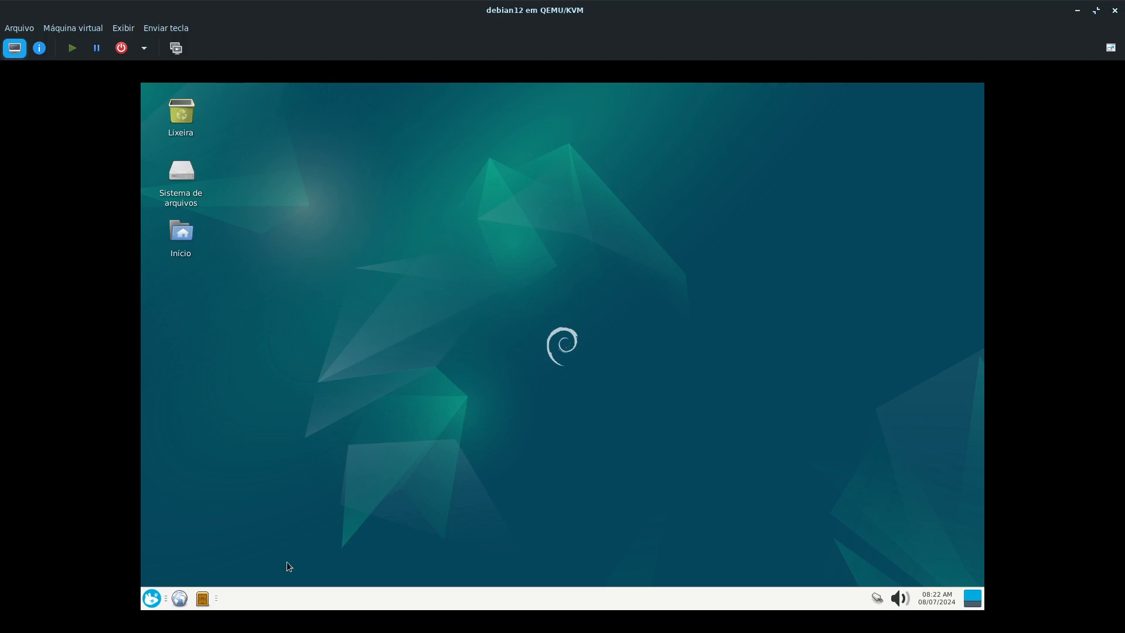
- Shrink the applications menu to a compact size, dismiss it, and reopen it
click(154, 597)
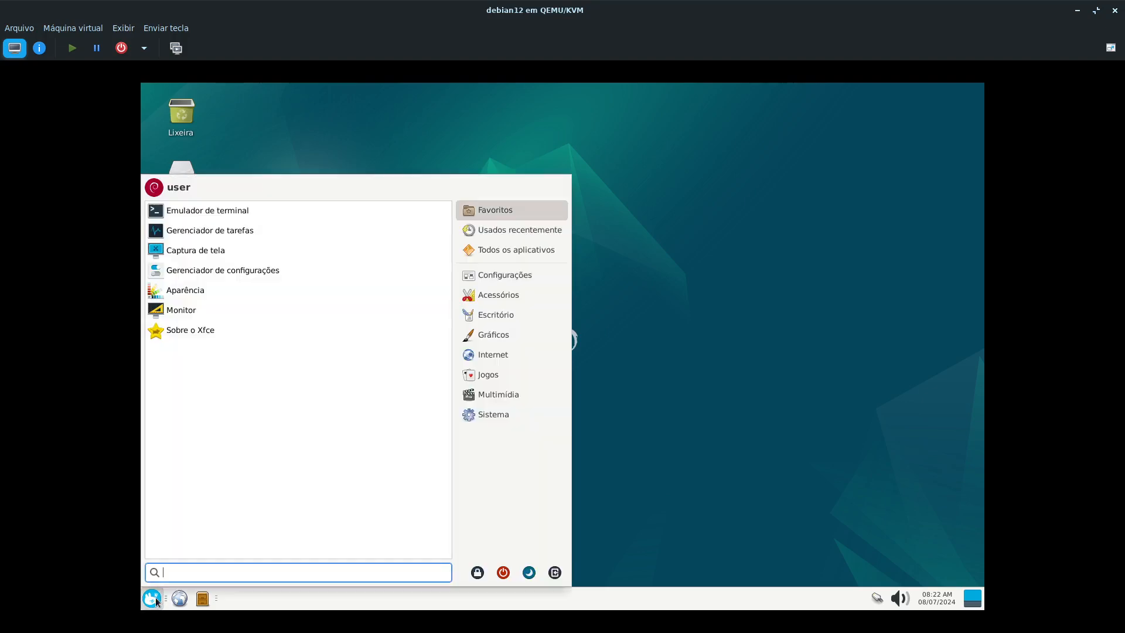
drag(568, 174, 394, 260)
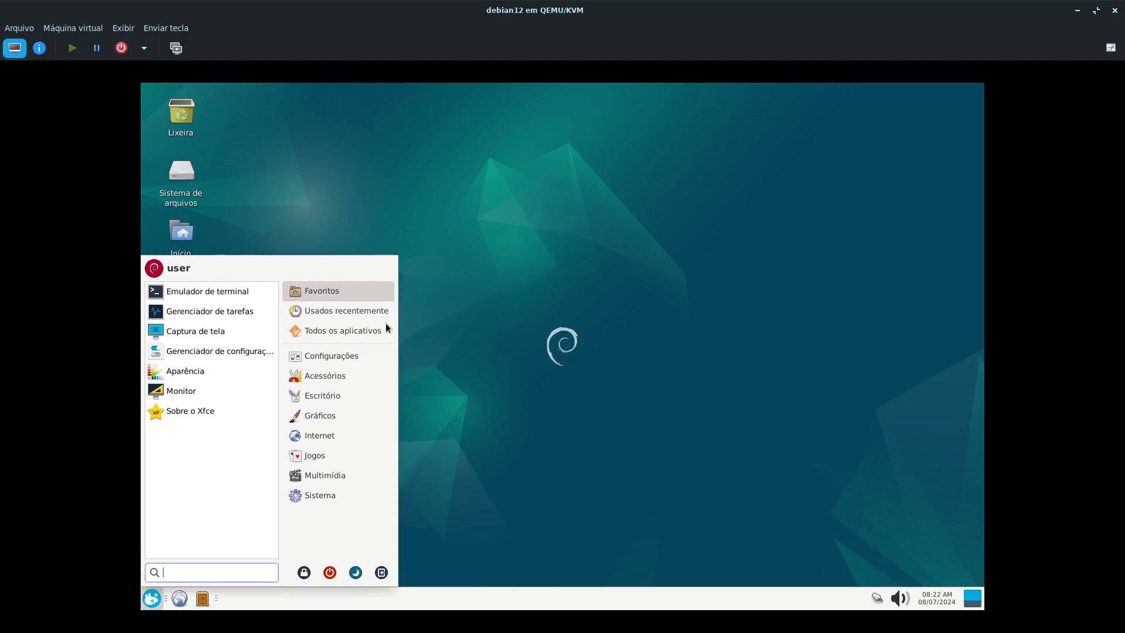
click(473, 365)
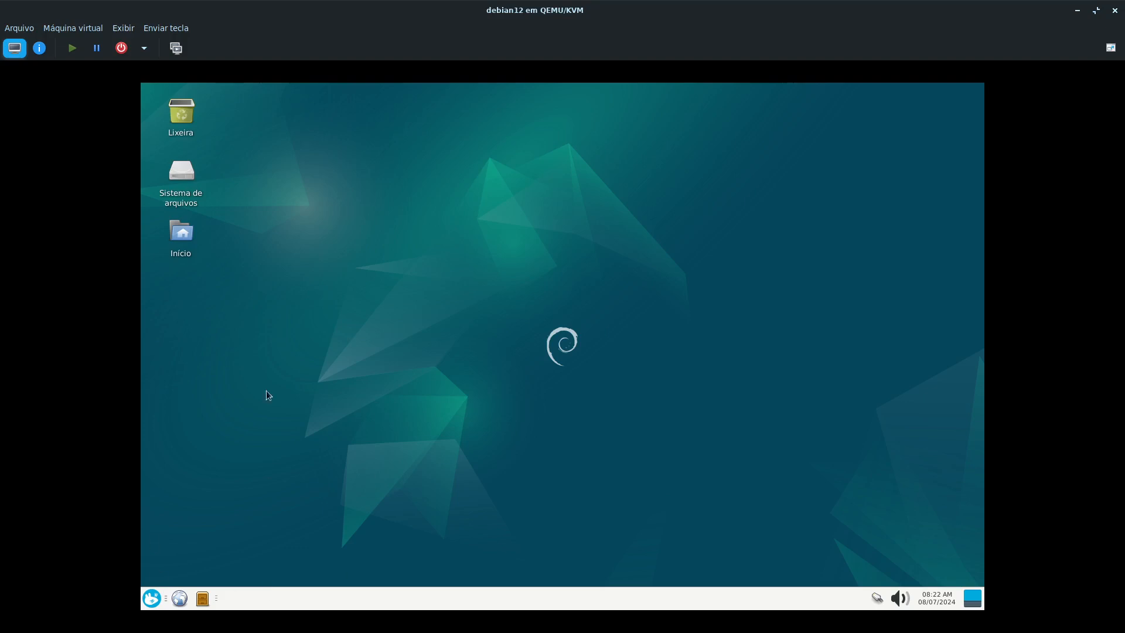
click(152, 593)
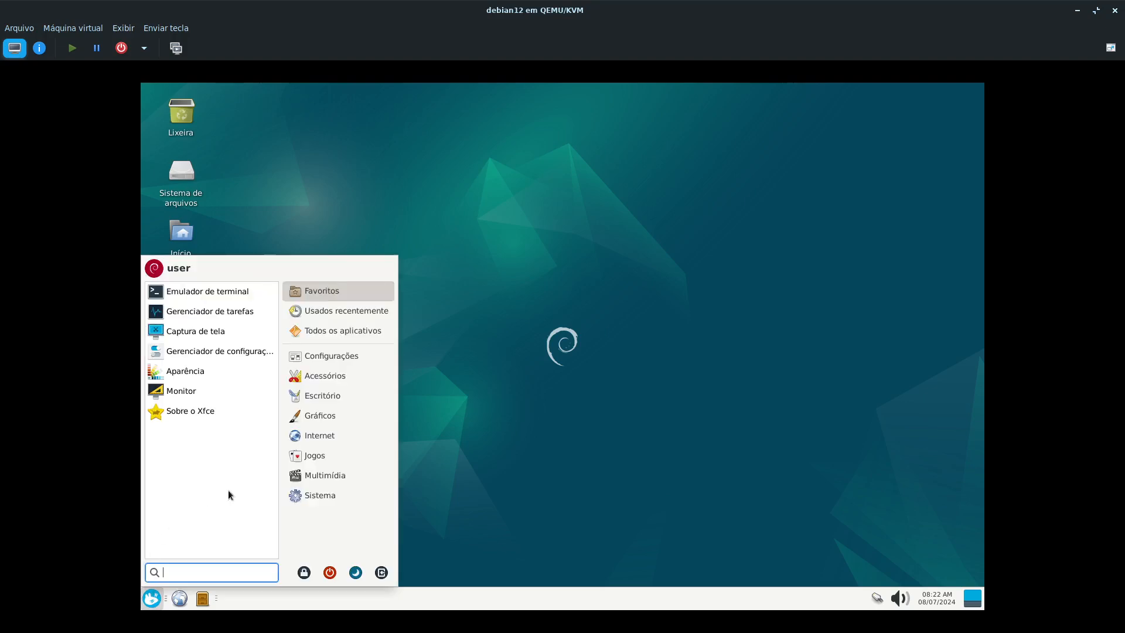
- Look through the Escritório, Acessórios and Internet categories of the applications menu and launch the Brave browser
click(304, 396)
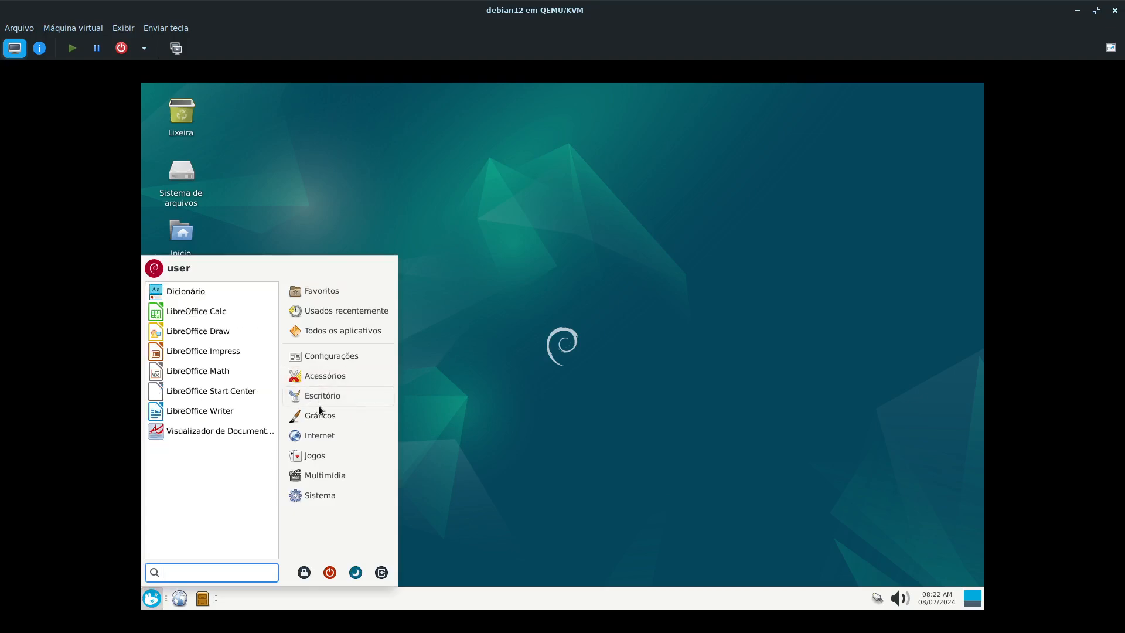
mouse_move(319, 374)
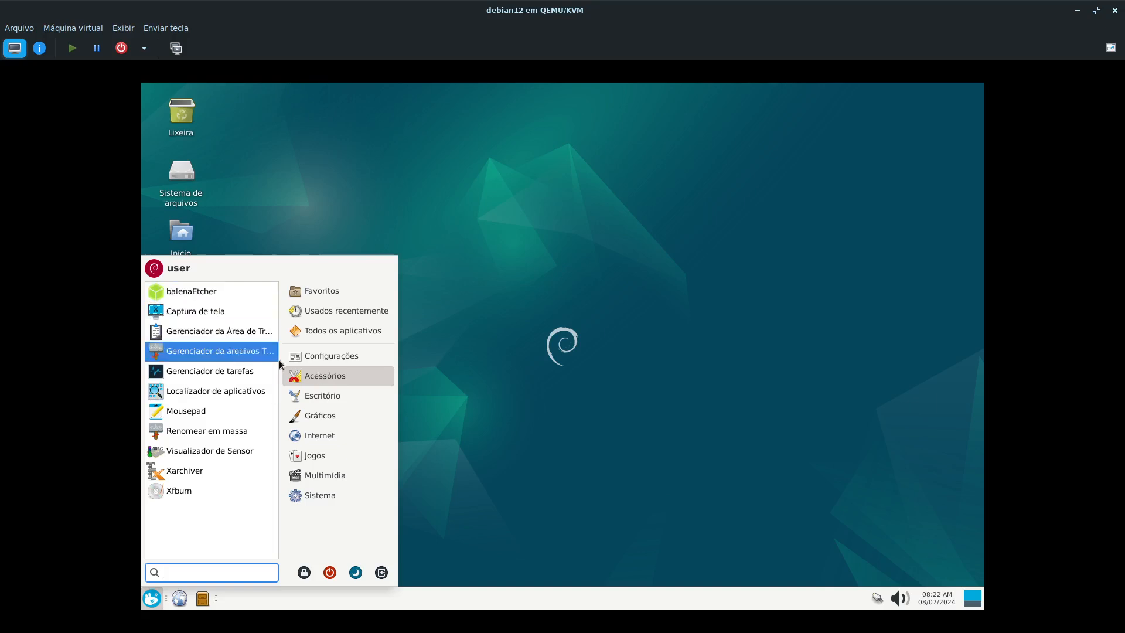
mouse_move(333, 434)
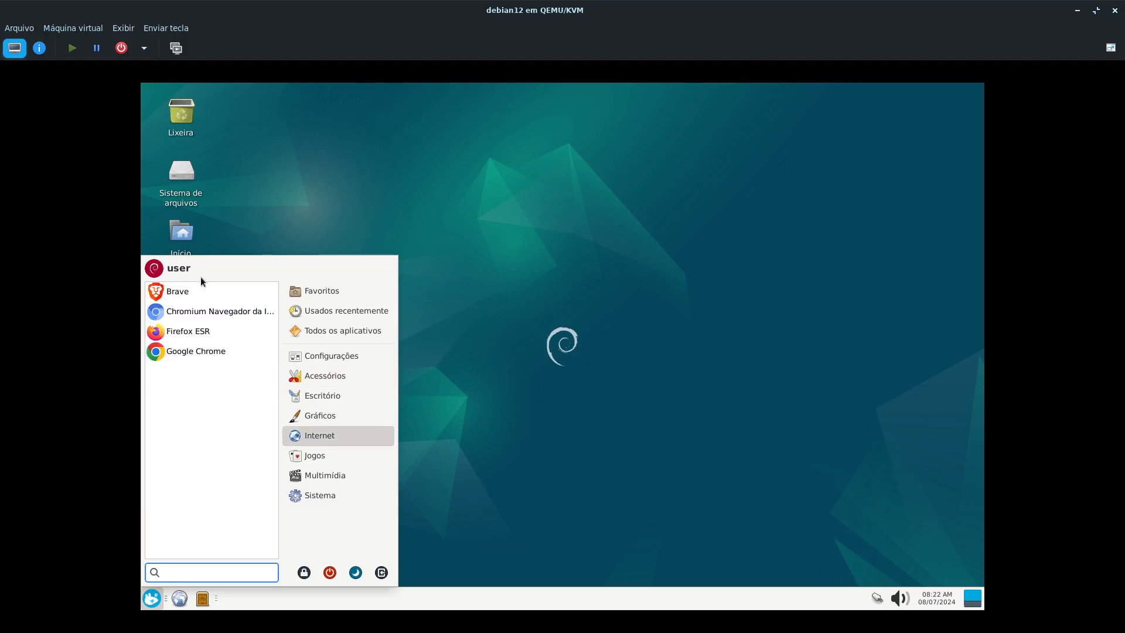
click(204, 291)
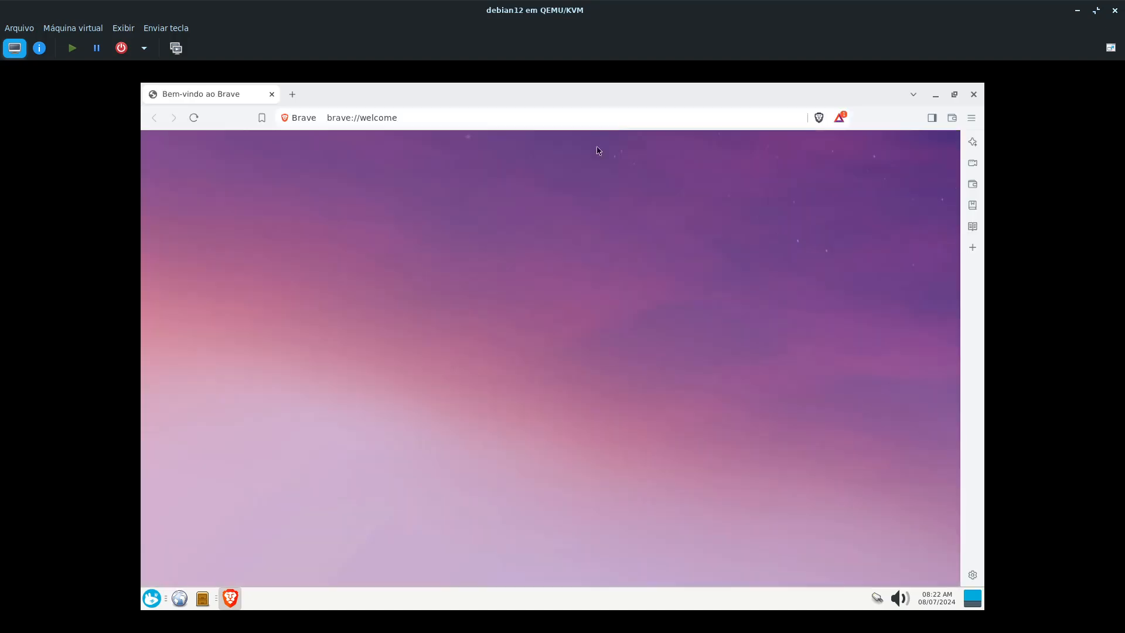
- Unmaximize the Brave window, shrink it and move it around the desktop, and close Brave
mouse_move(636, 94)
mouse_down()
mouse_move(635, 178)
mouse_move(617, 103)
mouse_up()
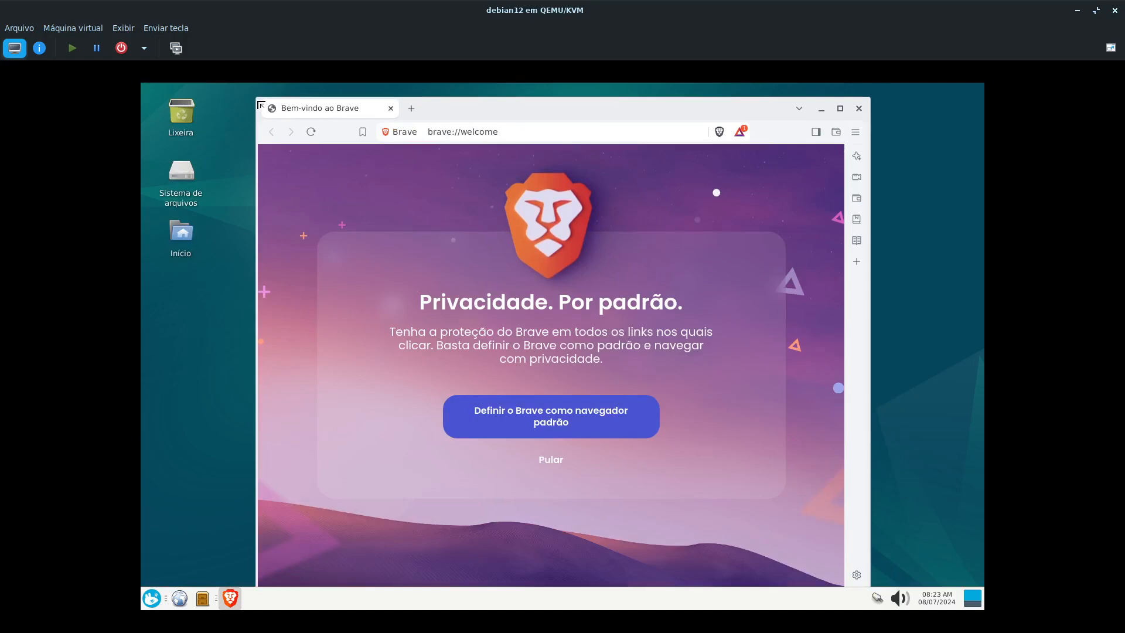
drag(260, 105, 294, 220)
drag(567, 238, 482, 138)
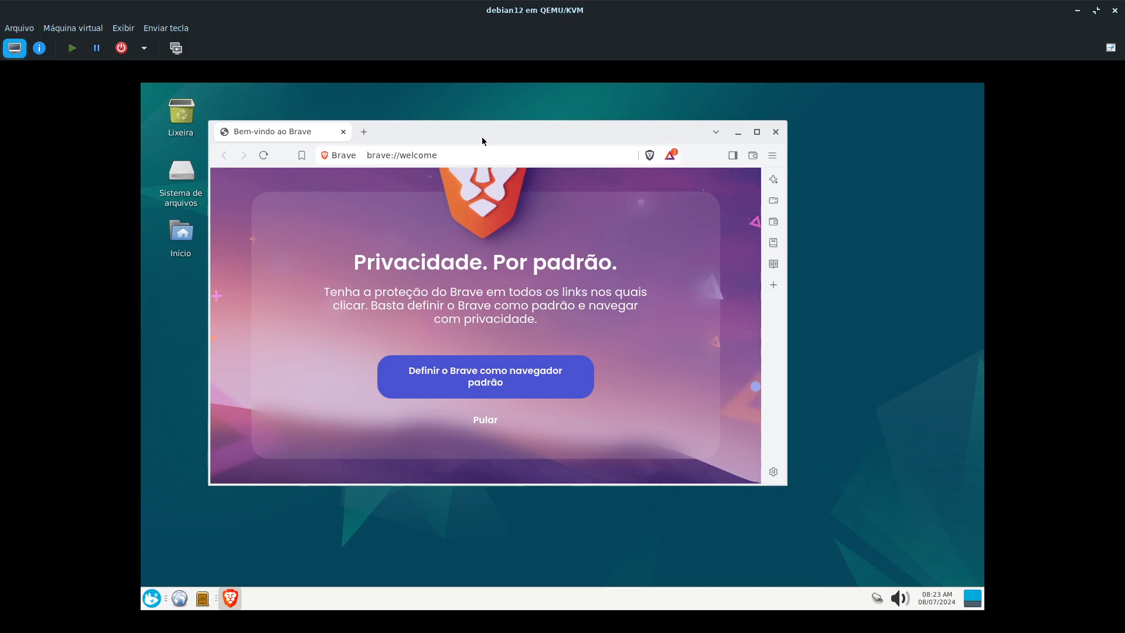
drag(524, 141, 595, 156)
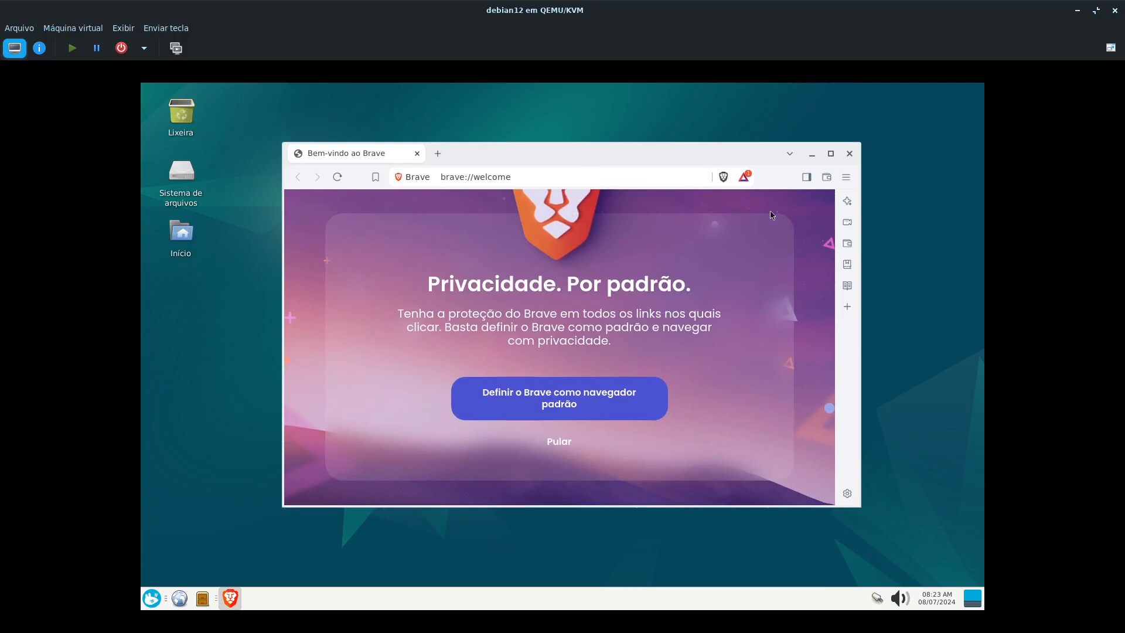
click(849, 154)
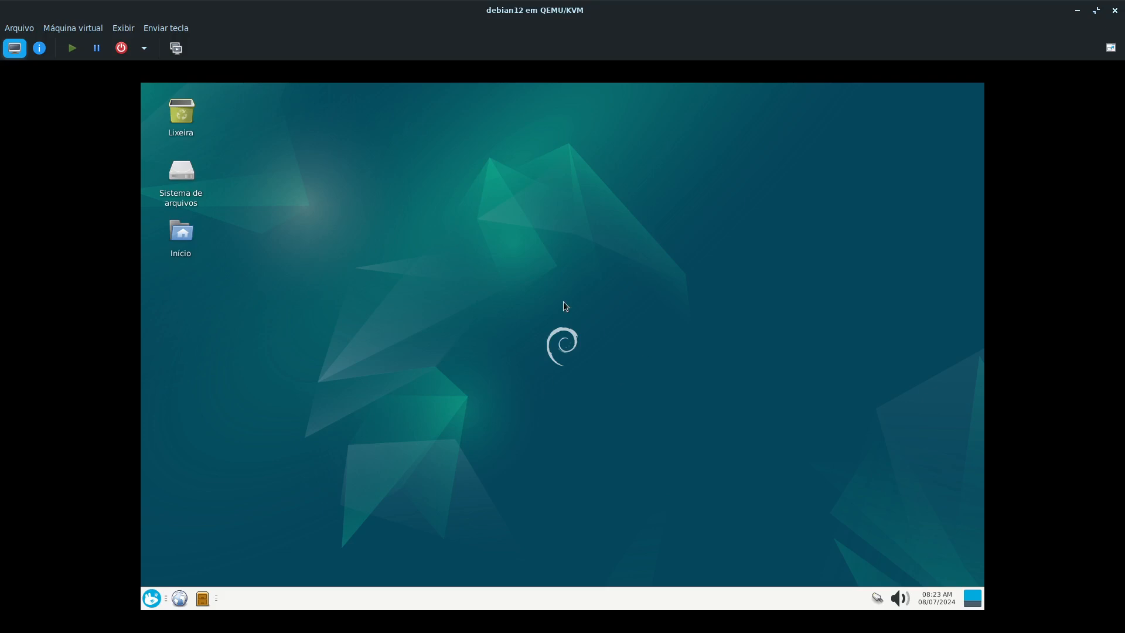
- Review the applications listed under Jogos and Sistema in the applications menu, and dismiss the menu
click(158, 598)
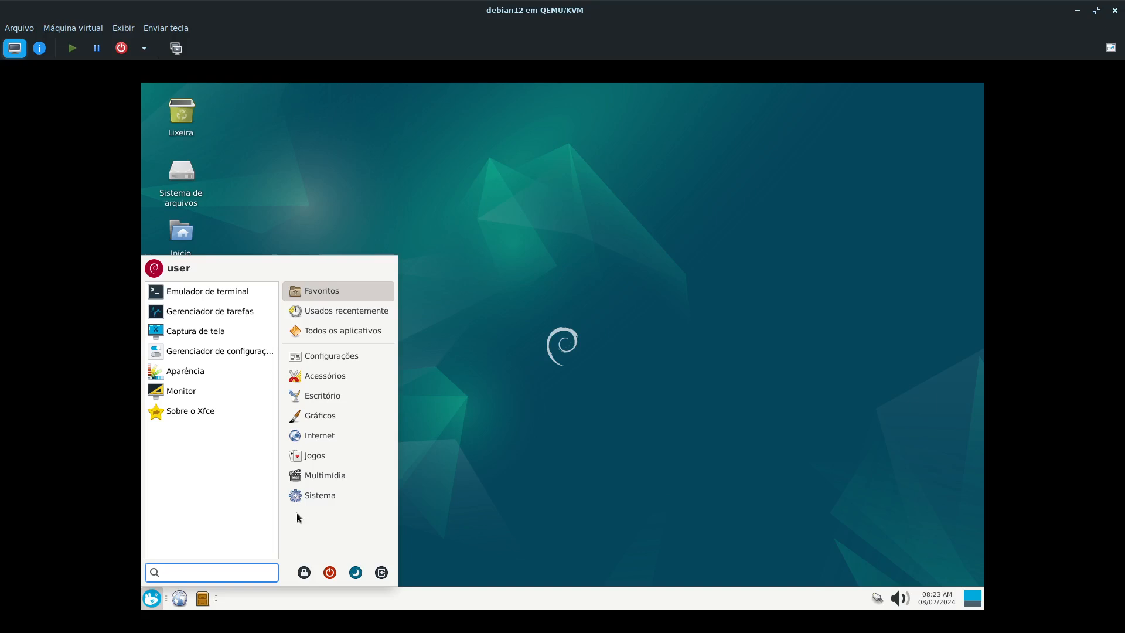
click(289, 454)
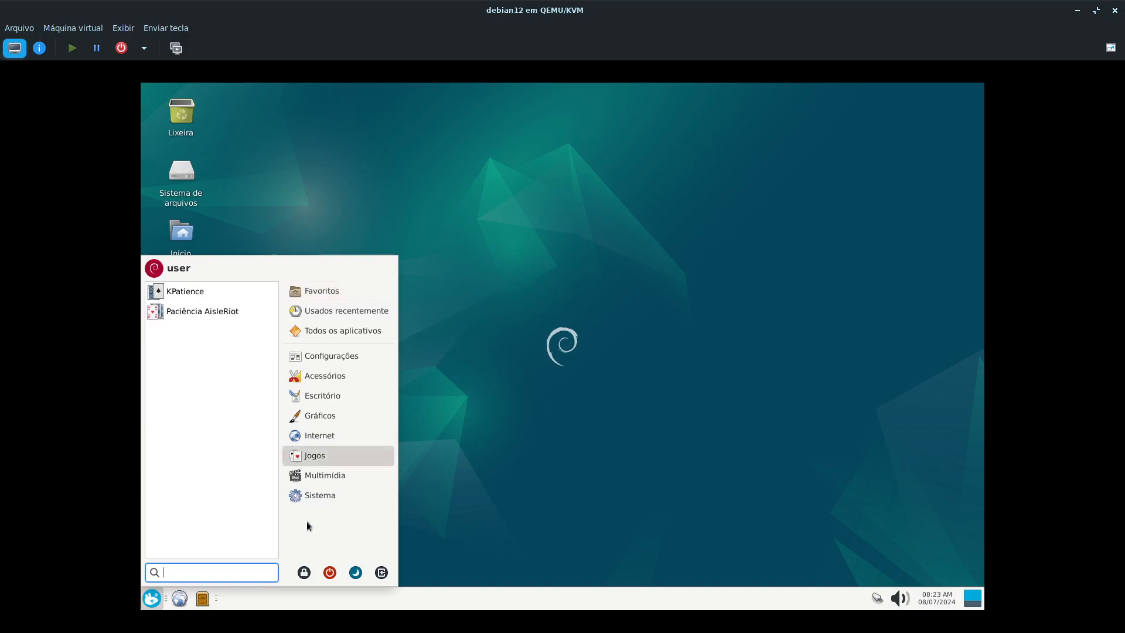
click(316, 495)
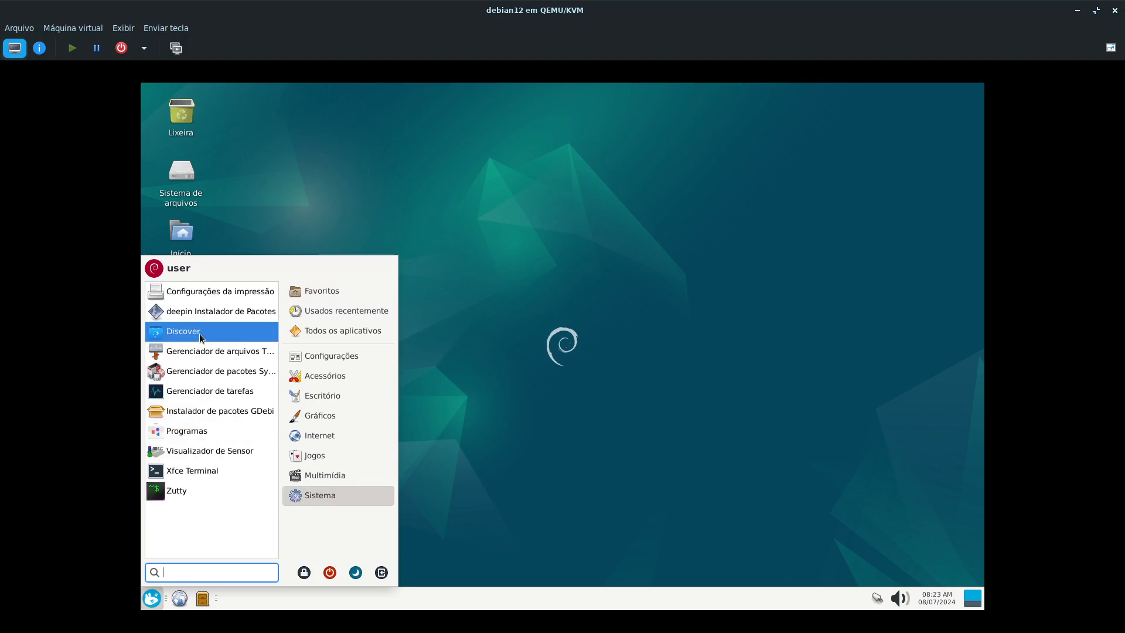
click(312, 458)
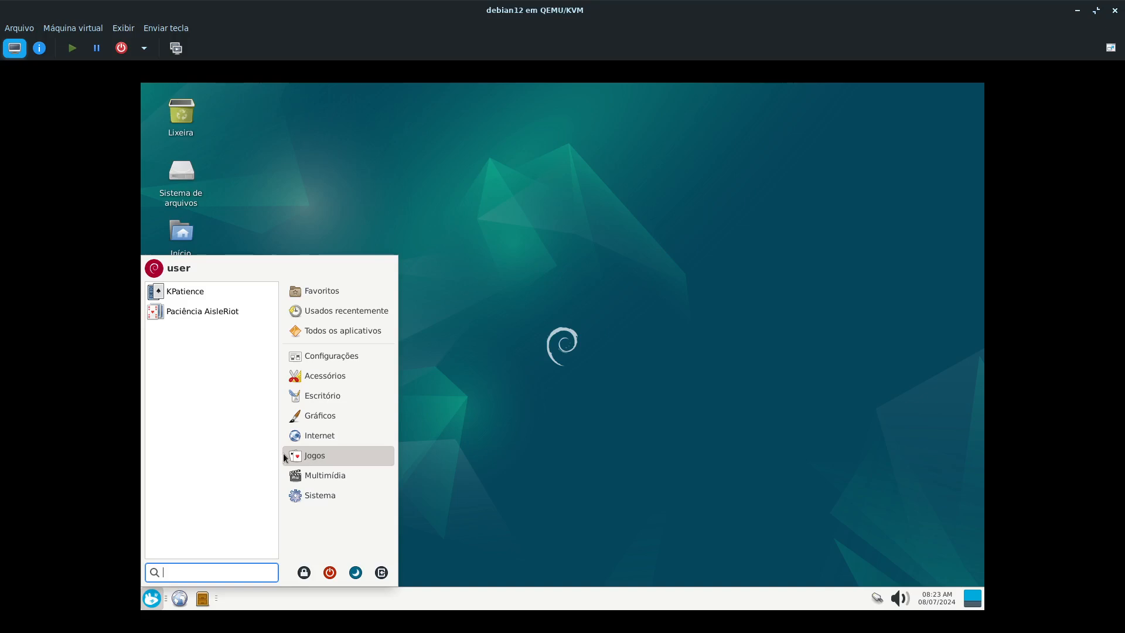
click(589, 345)
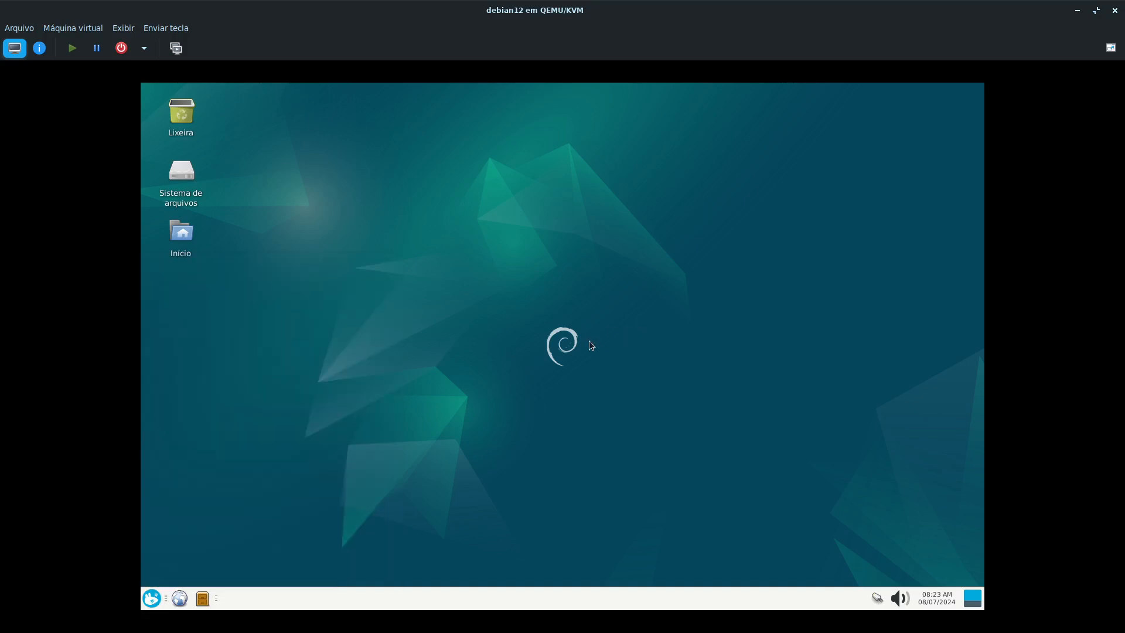